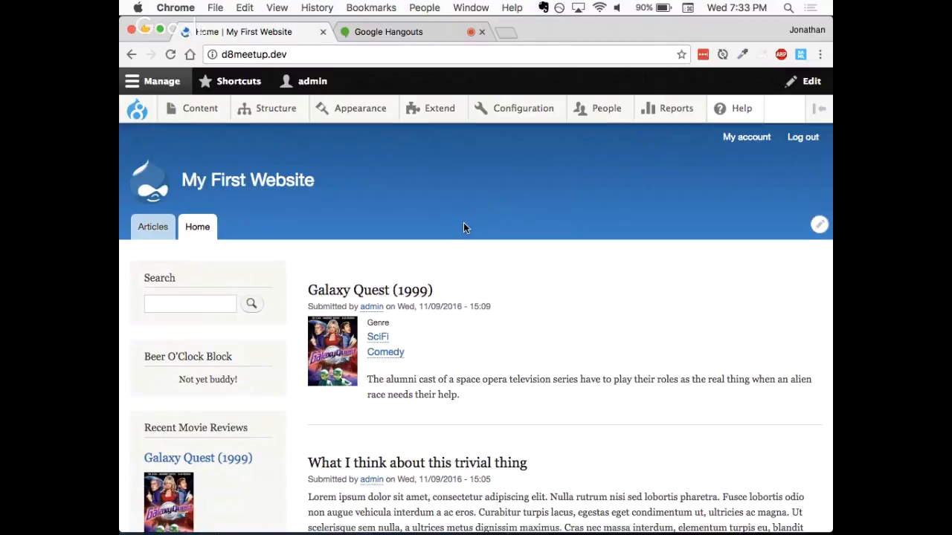
- Look over the home page's articles and sidebar blocks
scroll(464, 228, down, 2)
scroll(464, 227, up, 2)
mouse_move(488, 114)
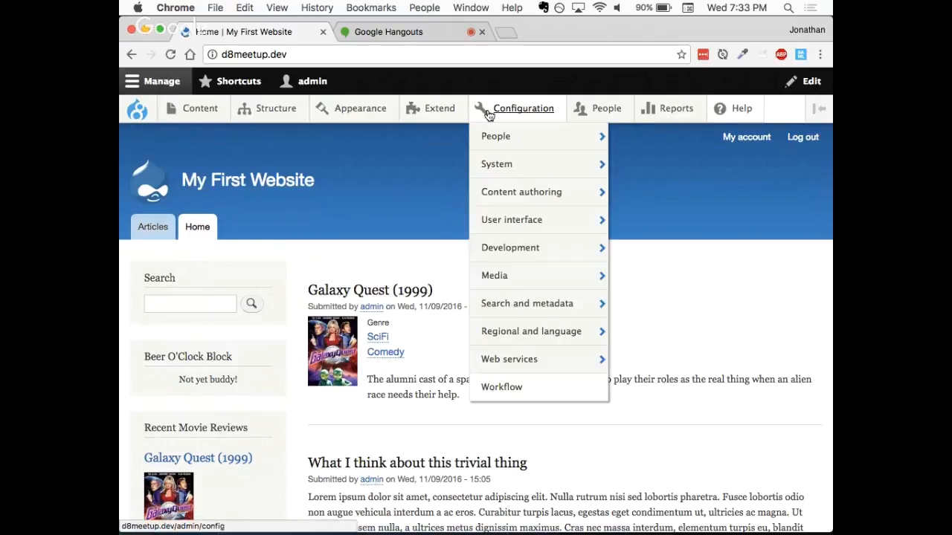
mouse_move(344, 123)
mouse_move(273, 121)
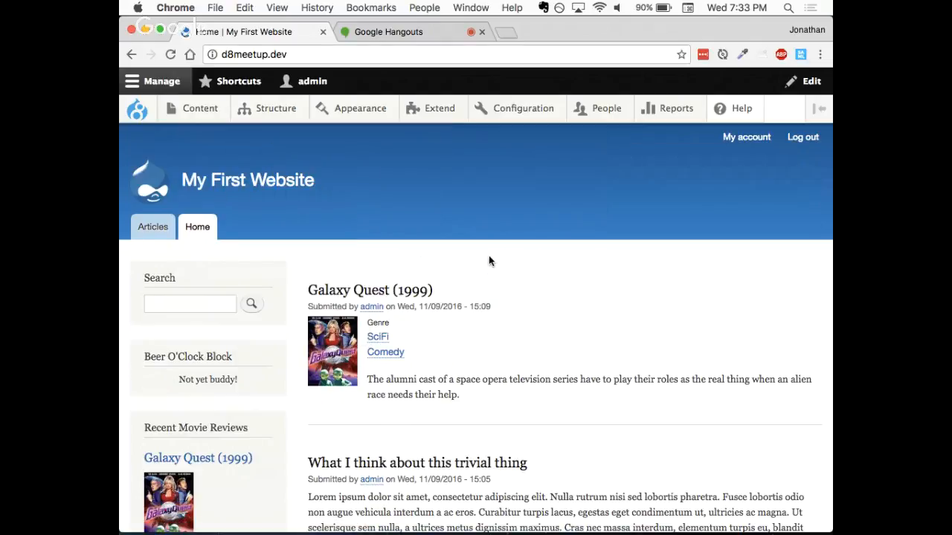
scroll(489, 260, down, 2)
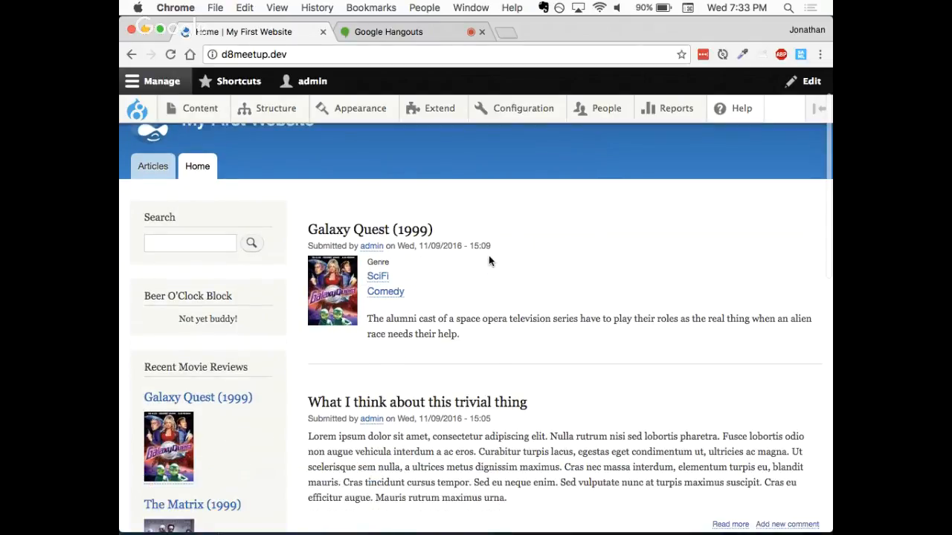
scroll(488, 260, down, 3)
scroll(488, 260, up, 5)
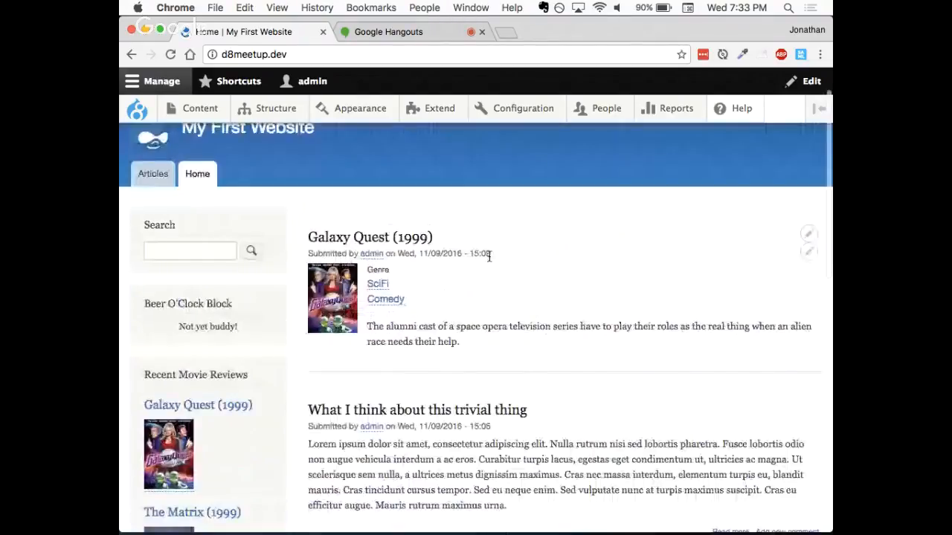
scroll(445, 246, down, 5)
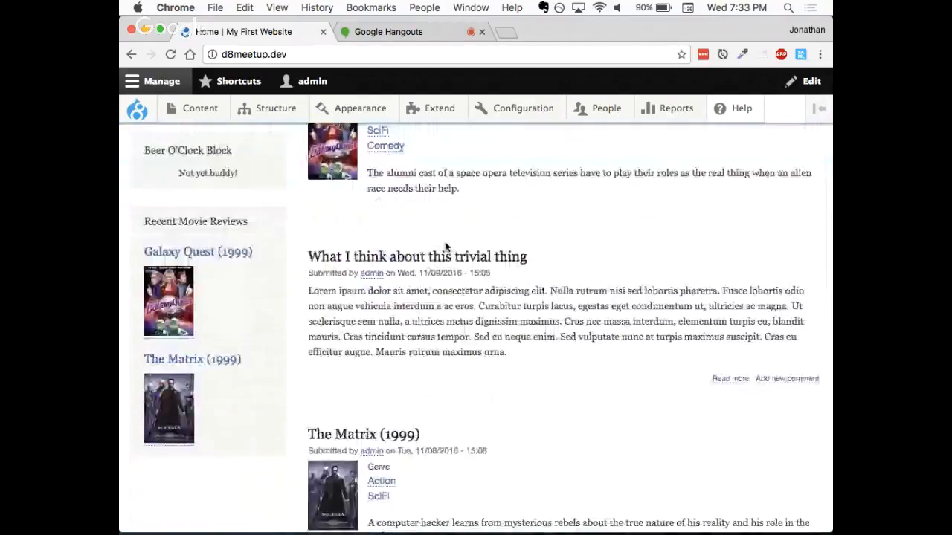
scroll(445, 247, up, 5)
scroll(446, 247, up, 1)
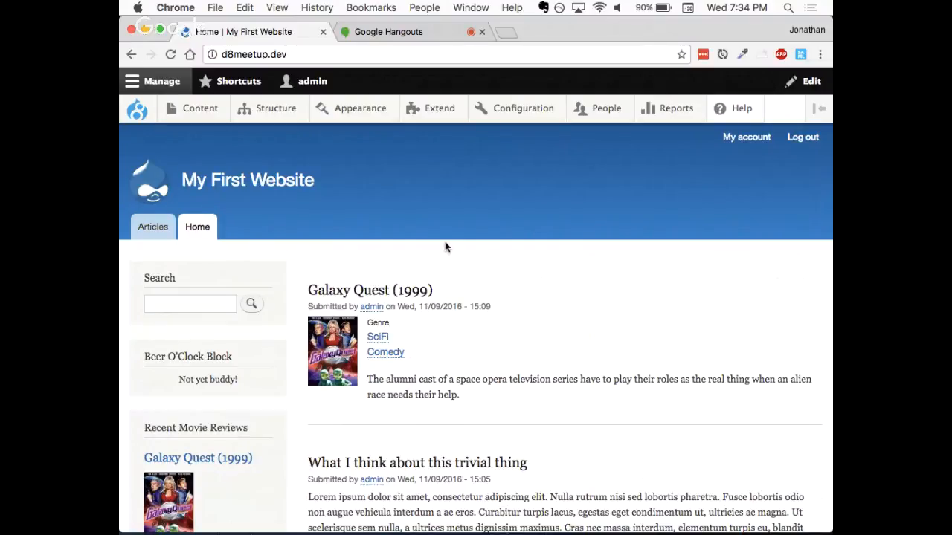
- Cancel the non-administrator user's account from the People list, choosing to delete the account and its content
mouse_move(606, 113)
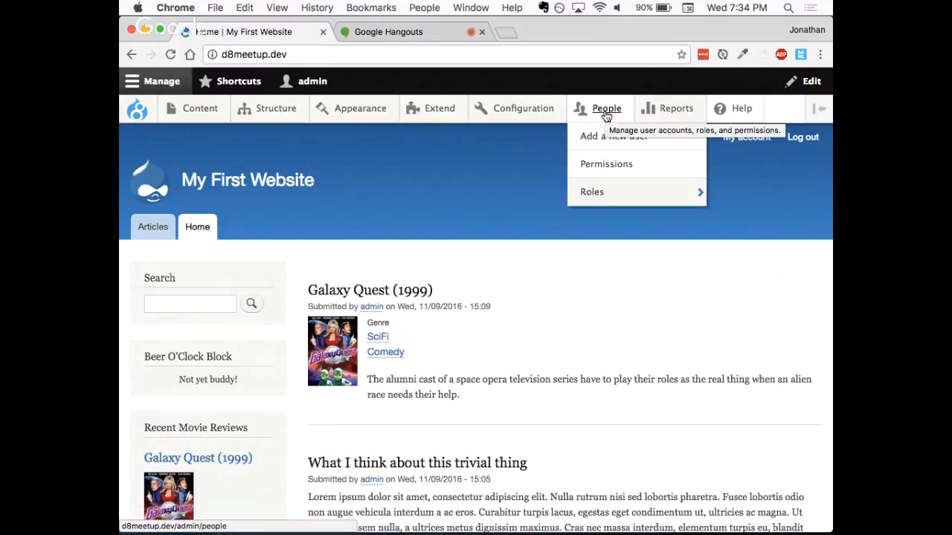
click(606, 111)
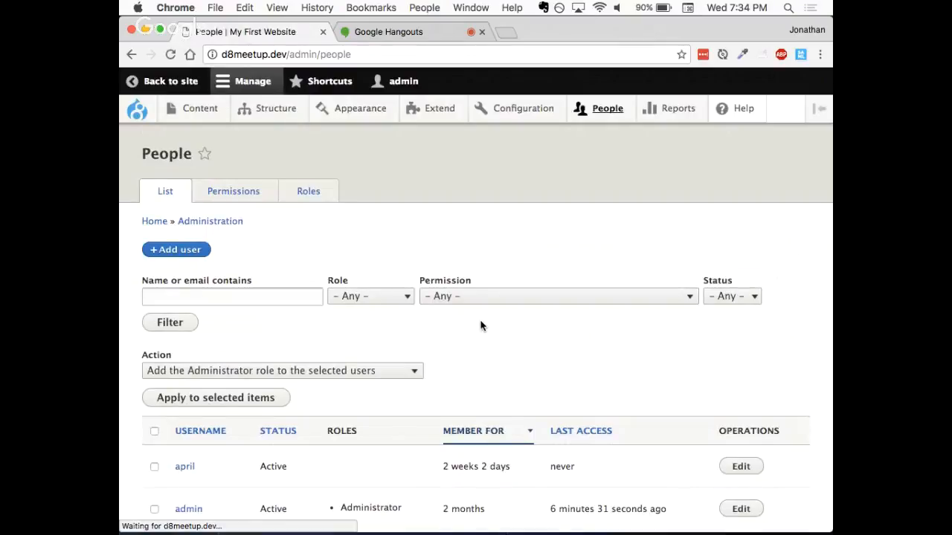
scroll(481, 325, down, 3)
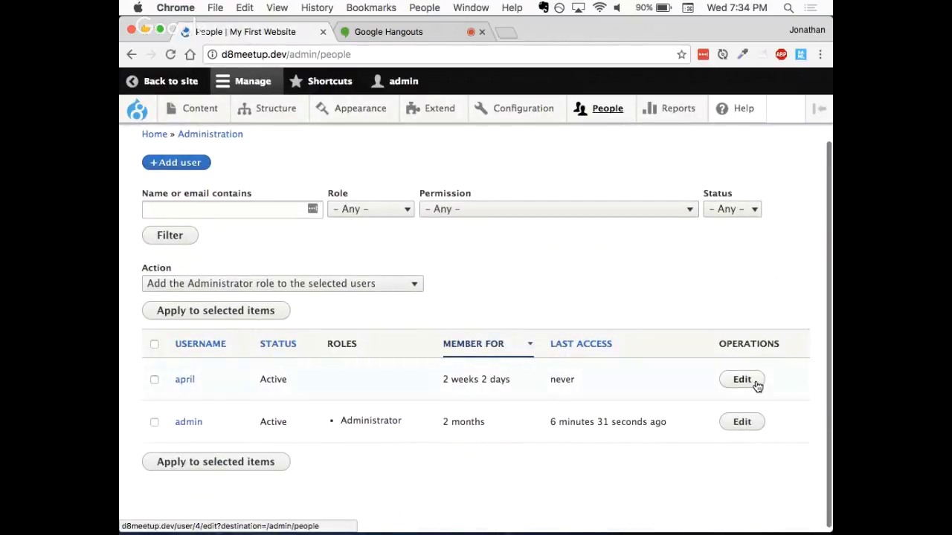
click(153, 381)
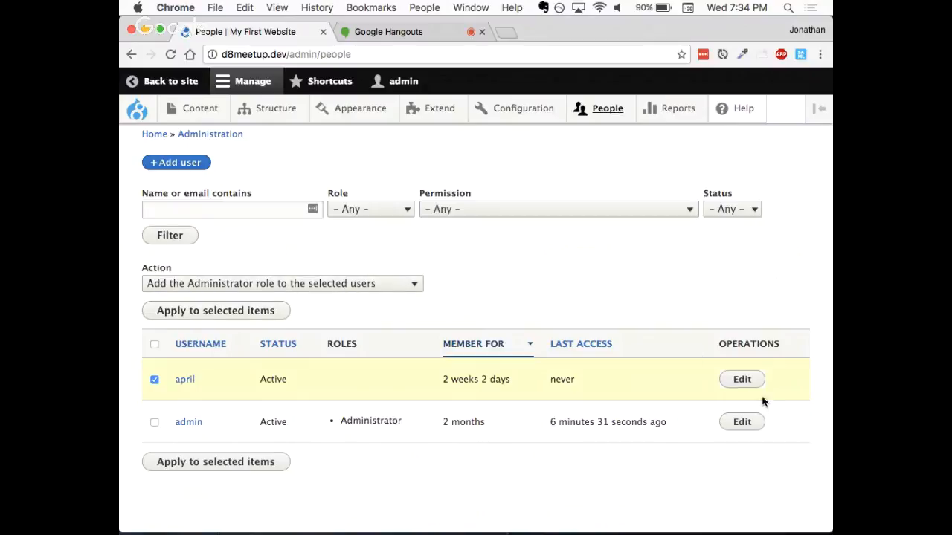
click(742, 379)
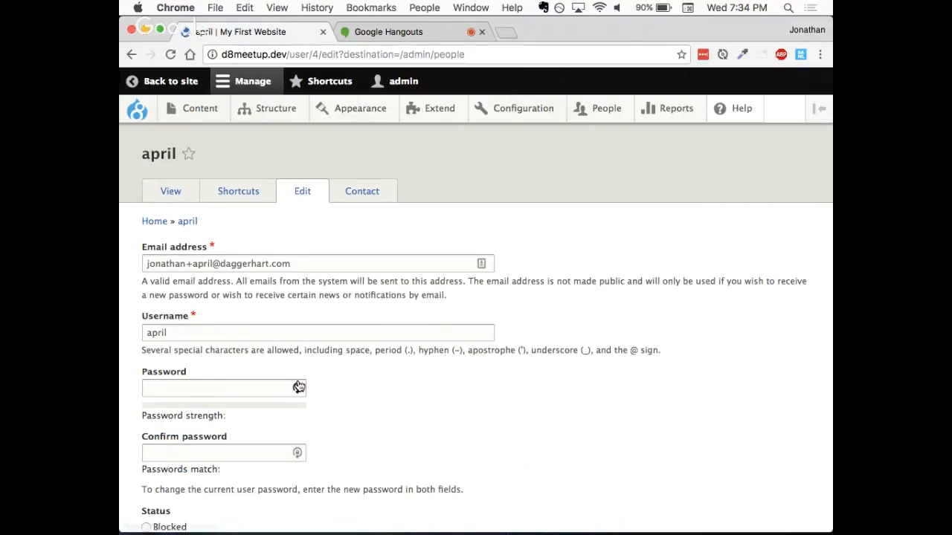
scroll(298, 387, down, 10)
click(239, 461)
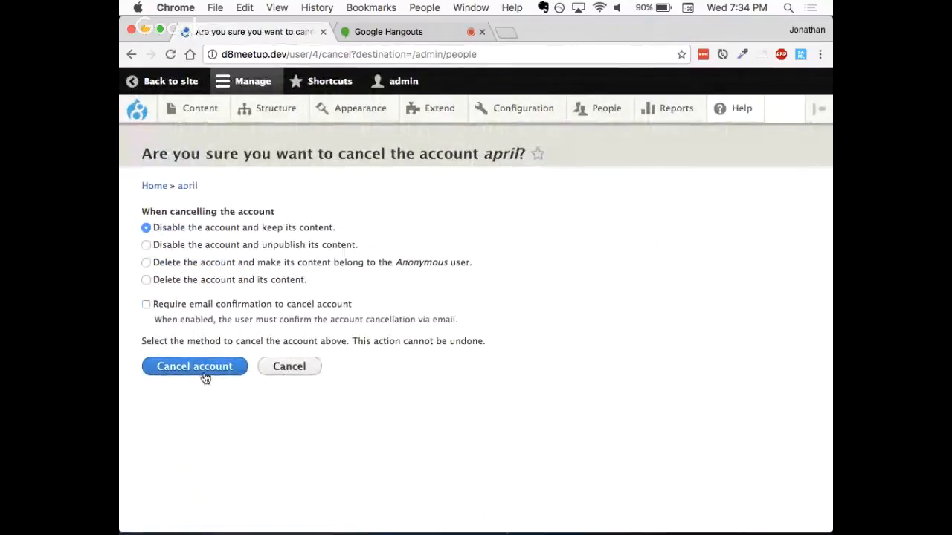
click(185, 281)
click(185, 376)
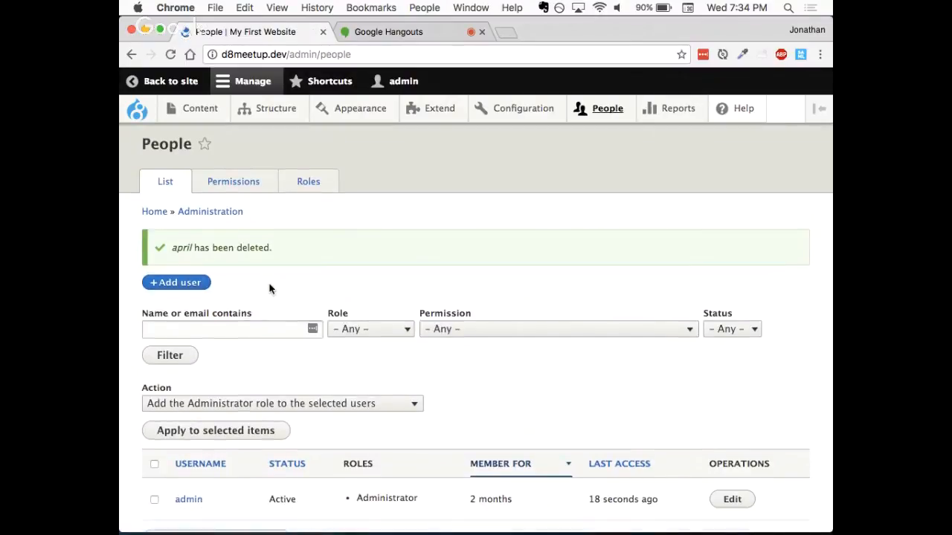
scroll(270, 288, down, 2)
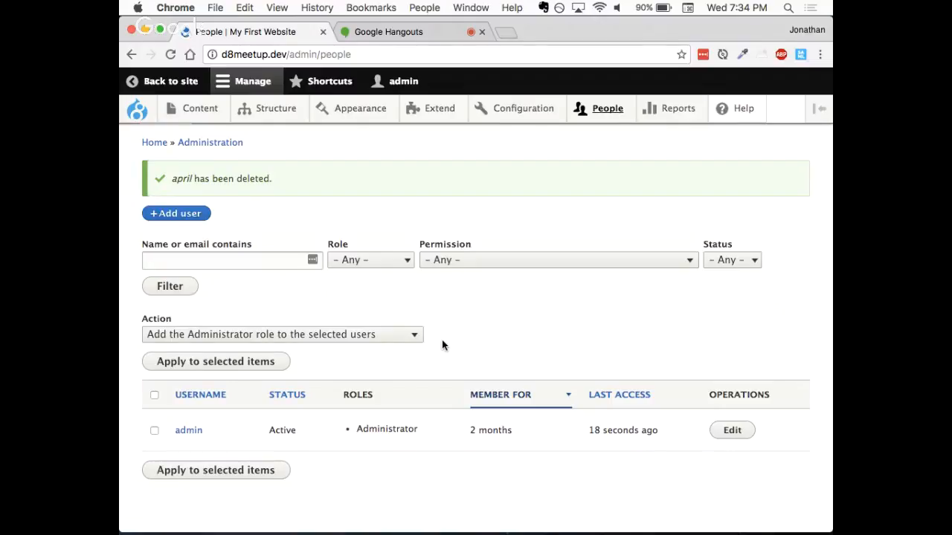
scroll(464, 332, down, 1)
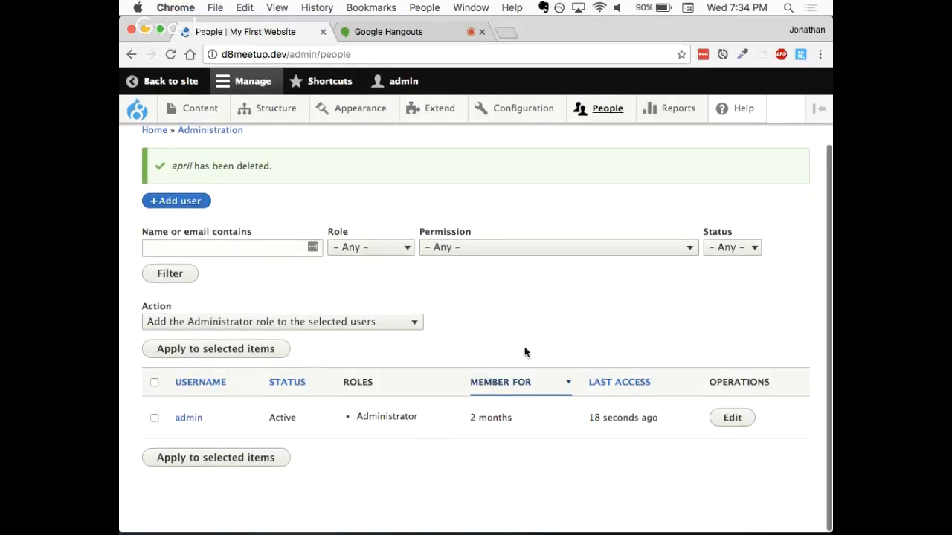
scroll(524, 352, up, 3)
scroll(524, 352, down, 3)
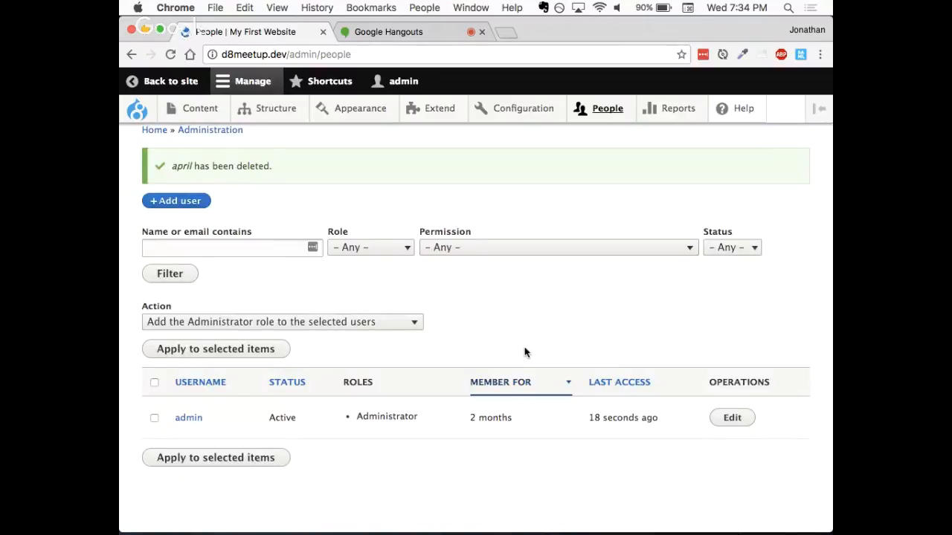
scroll(524, 352, up, 1)
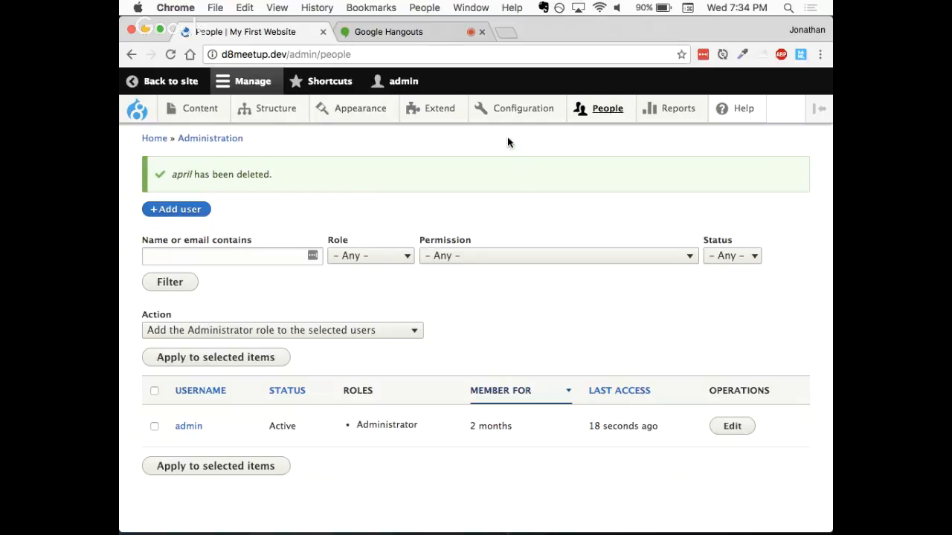
- Open the Account settings page of the People configuration
mouse_move(510, 108)
mouse_move(512, 136)
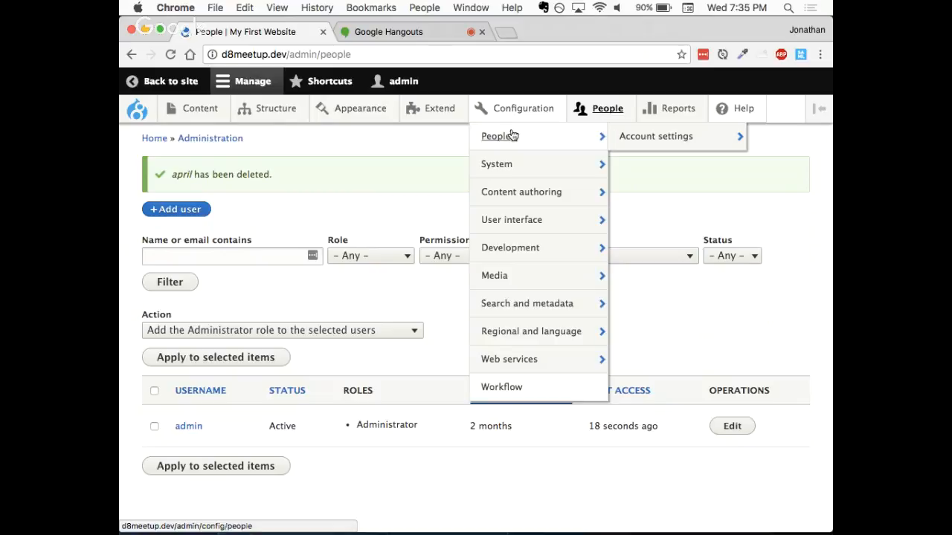
click(651, 143)
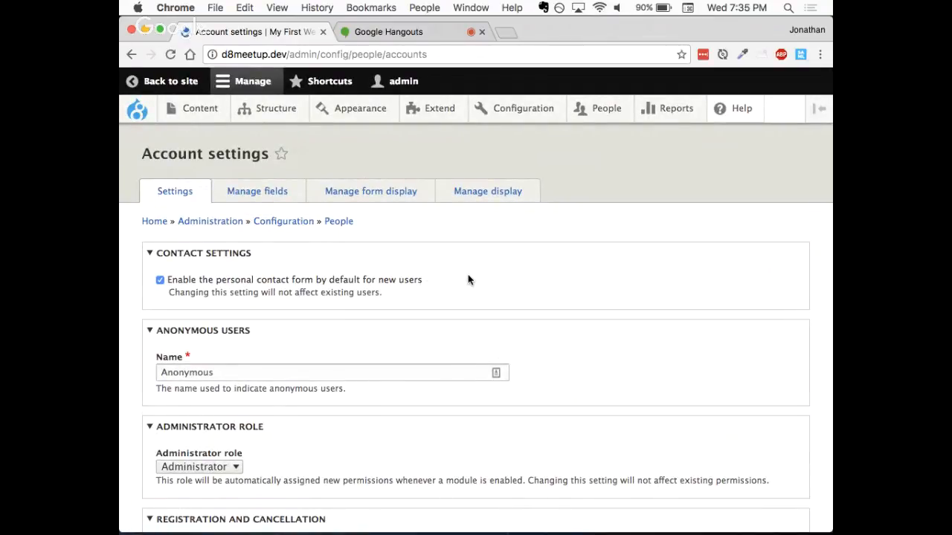
- Examine the account settings for anonymous users, the administrator role and who can register accounts
scroll(467, 280, down, 5)
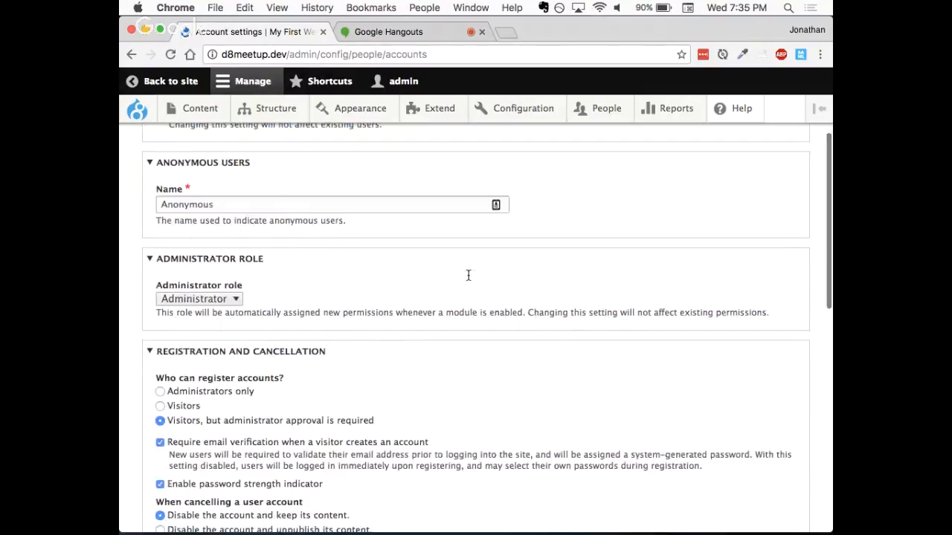
scroll(467, 276, down, 3)
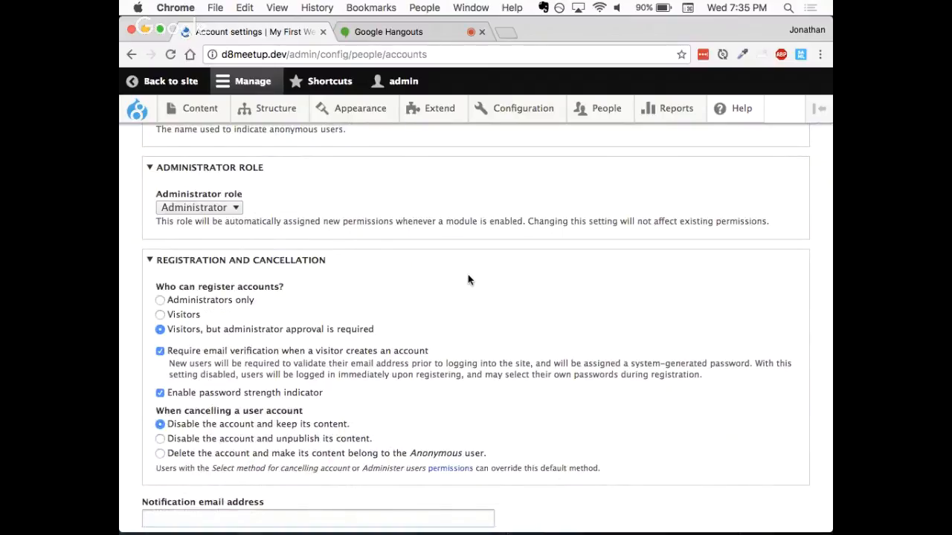
scroll(435, 273, down, 2)
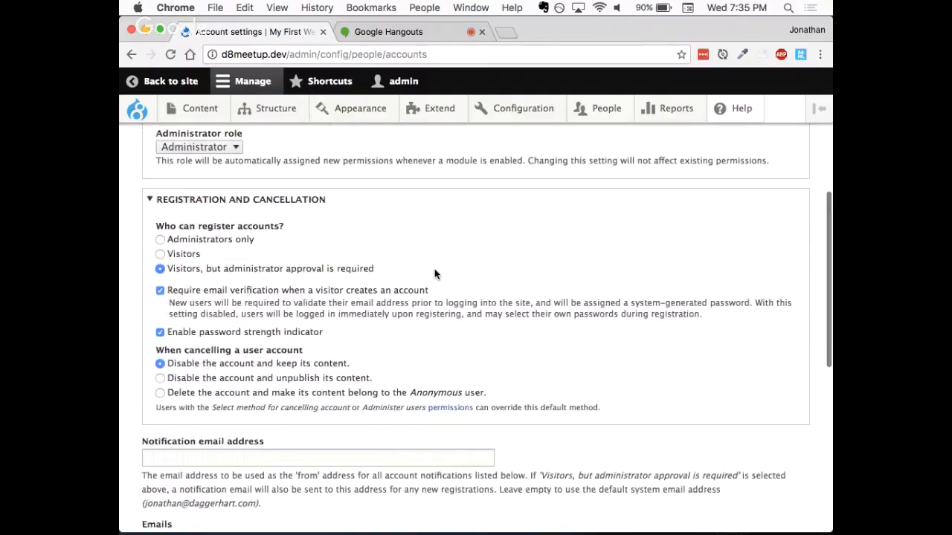
scroll(435, 274, down, 4)
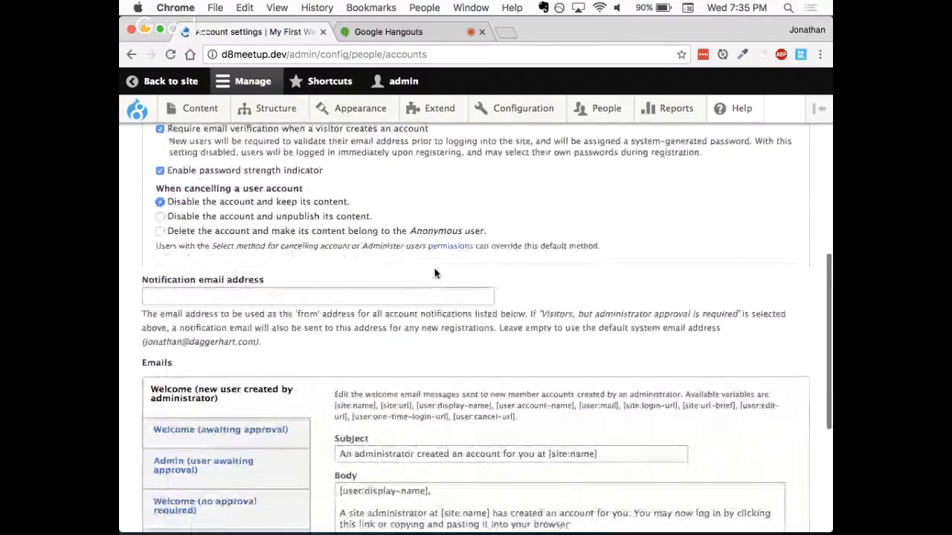
scroll(435, 274, up, 2)
scroll(435, 273, up, 2)
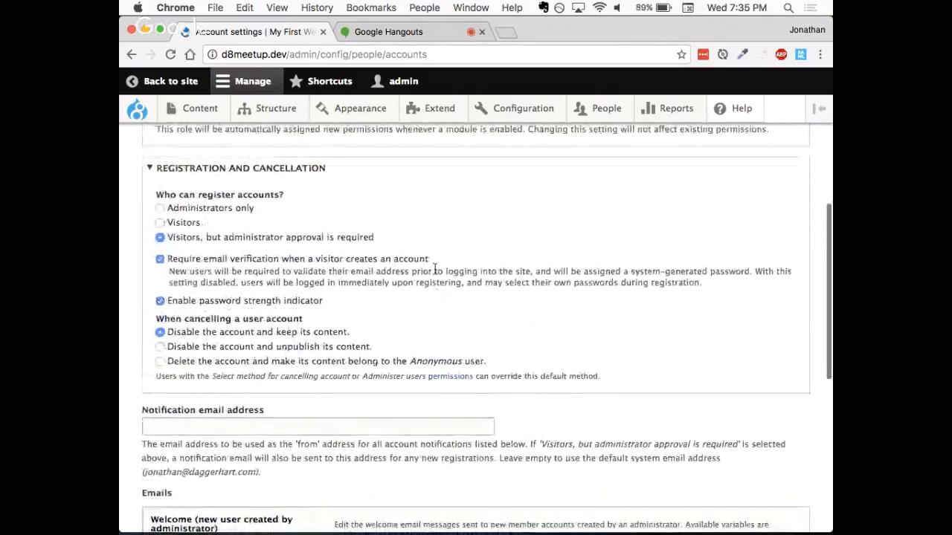
scroll(435, 271, up, 1)
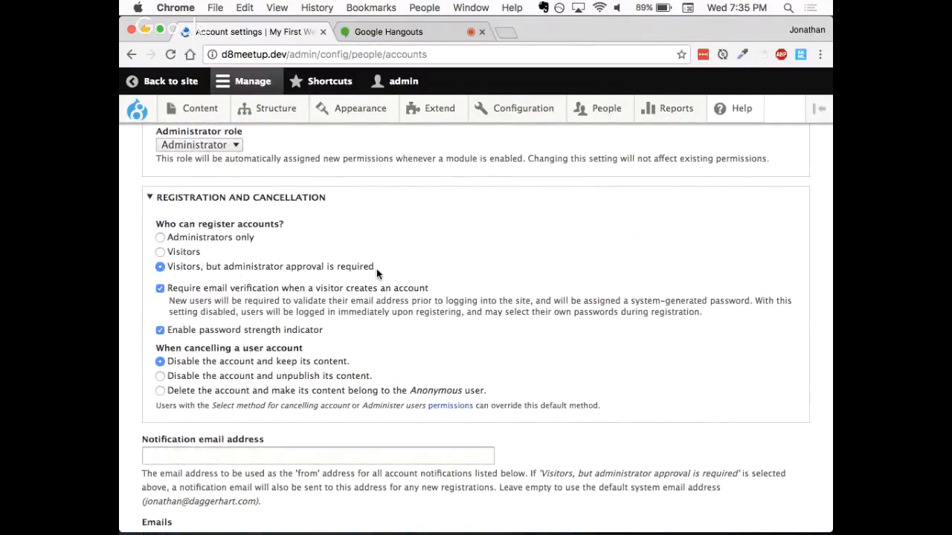
drag(376, 268, 168, 271)
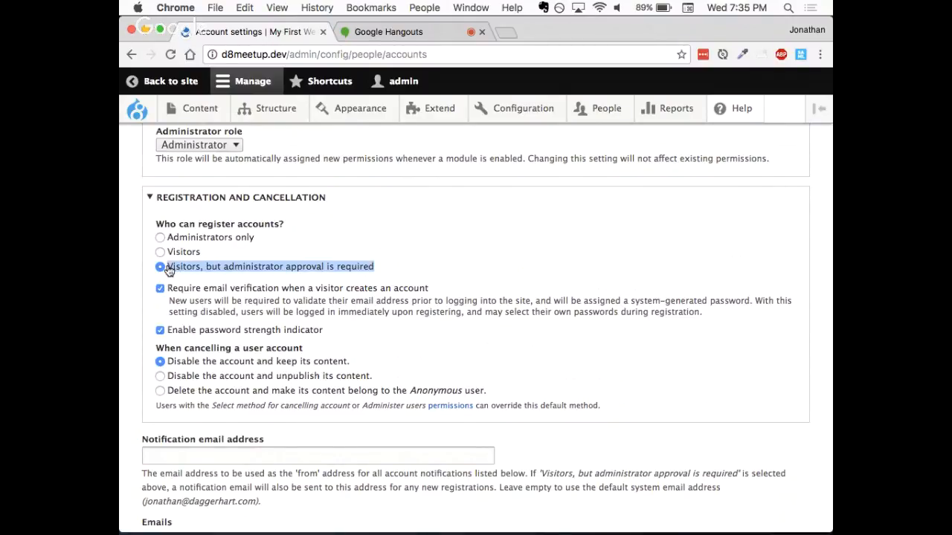
click(374, 212)
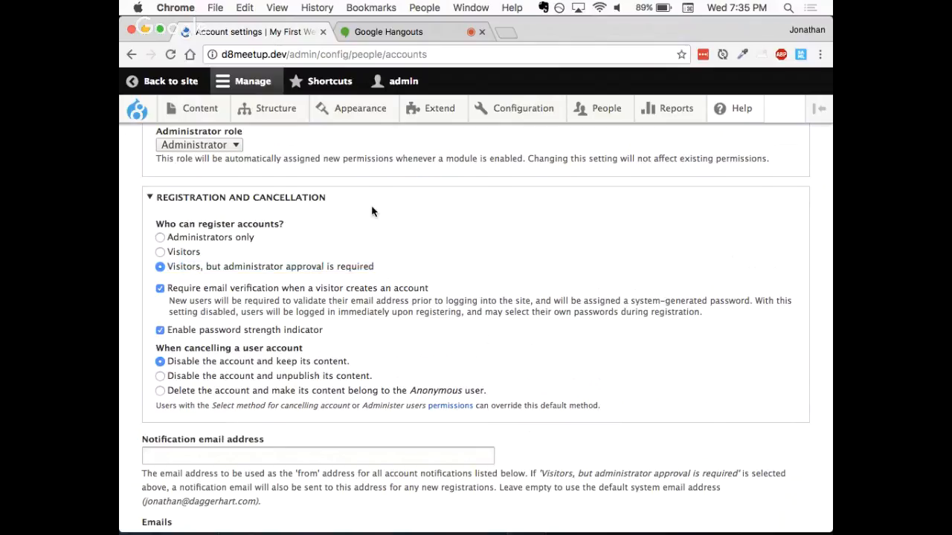
- Examine the email verification, password strength, account cancellation, notification address and email template settings
scroll(313, 266, down, 1)
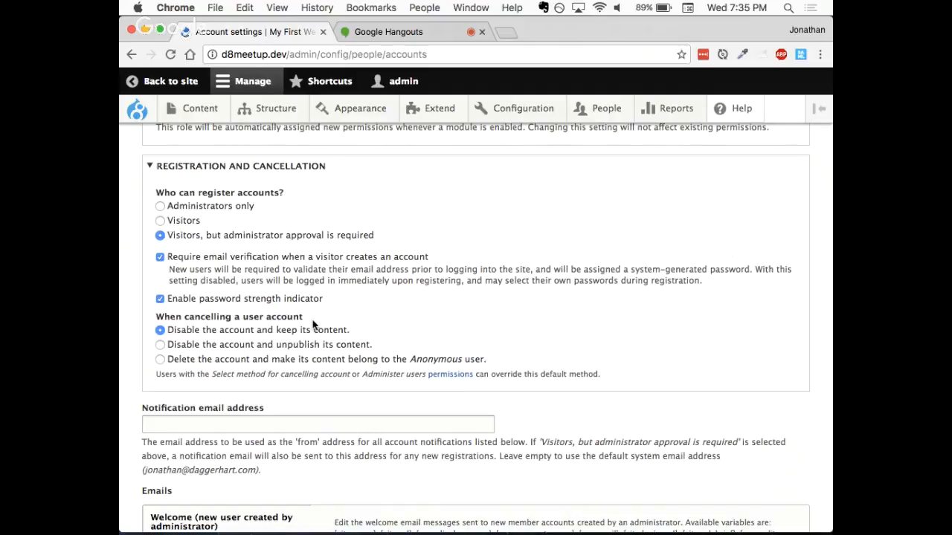
scroll(313, 324, down, 1)
scroll(245, 297, down, 1)
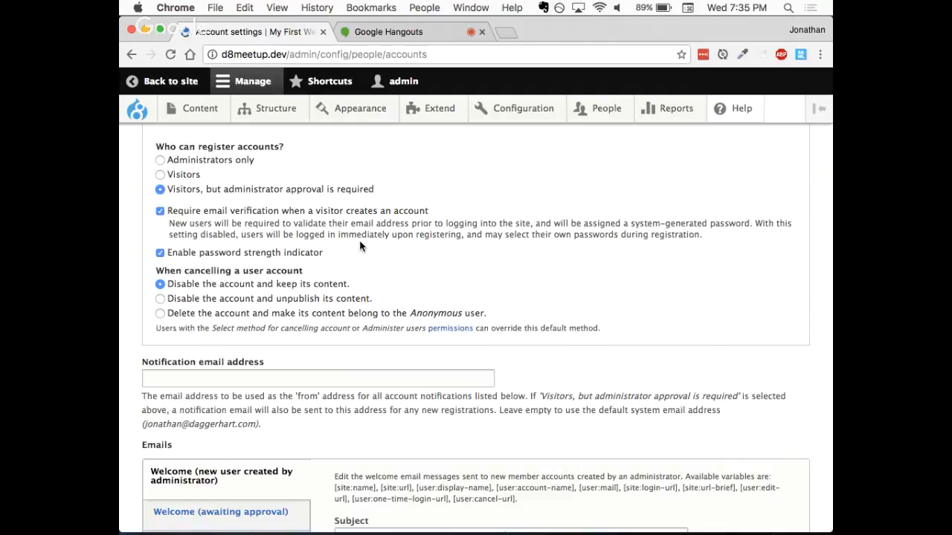
scroll(359, 246, down, 2)
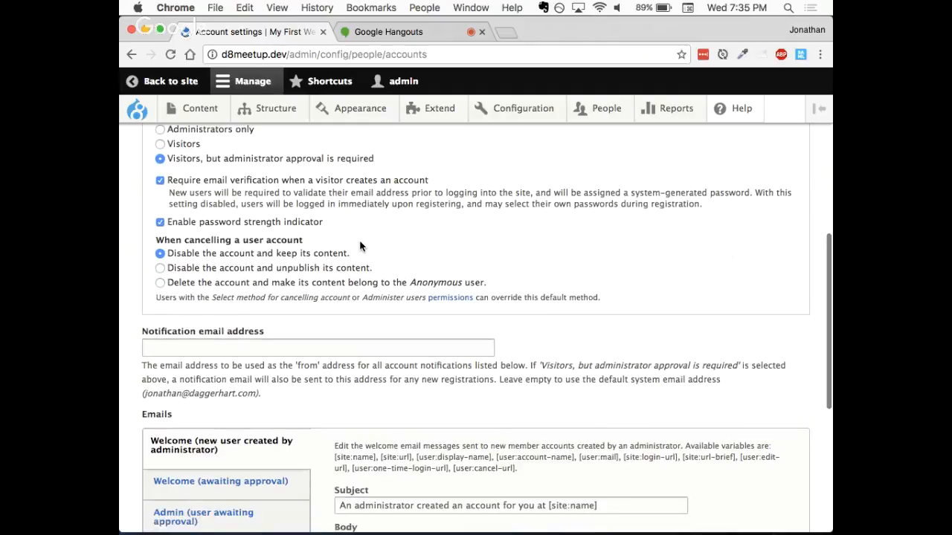
scroll(359, 246, down, 2)
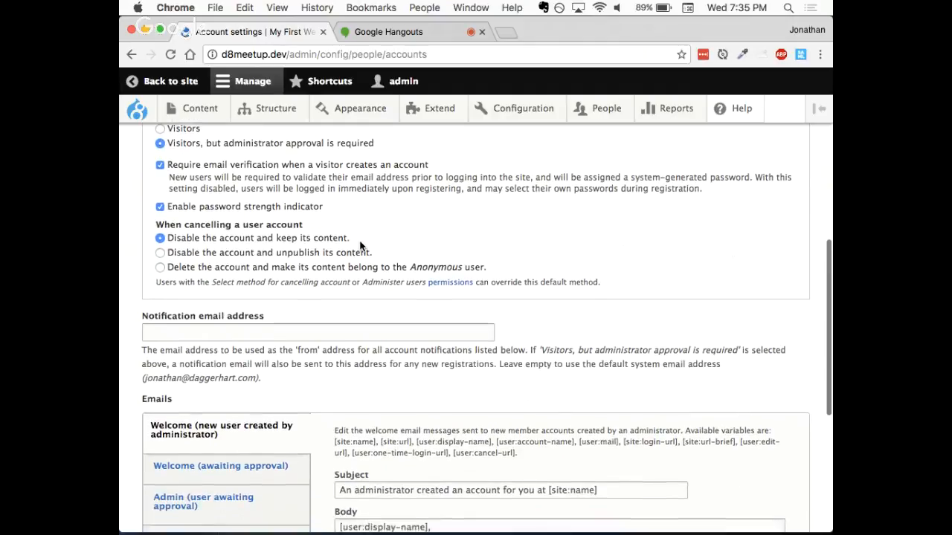
scroll(360, 246, down, 4)
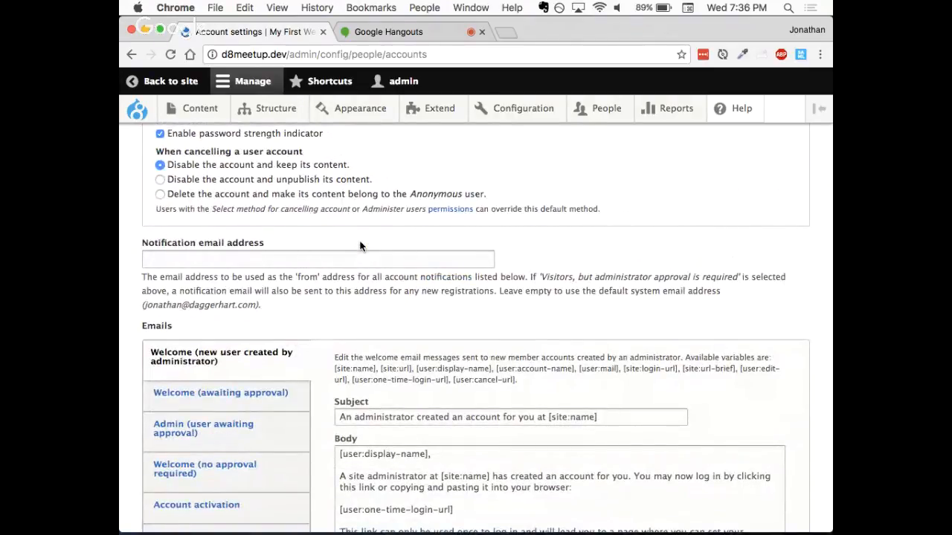
scroll(360, 246, down, 3)
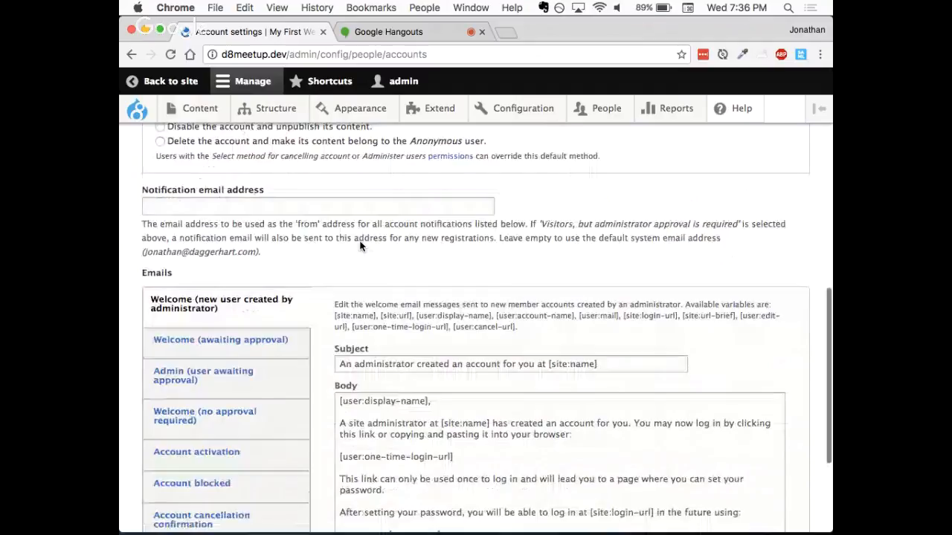
scroll(360, 246, up, 12)
scroll(361, 247, up, 9)
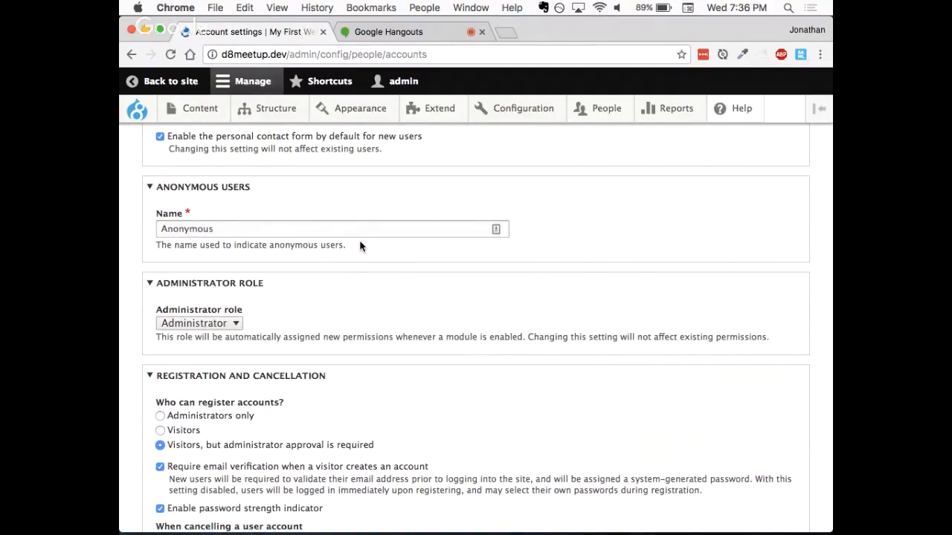
scroll(359, 313, down, 5)
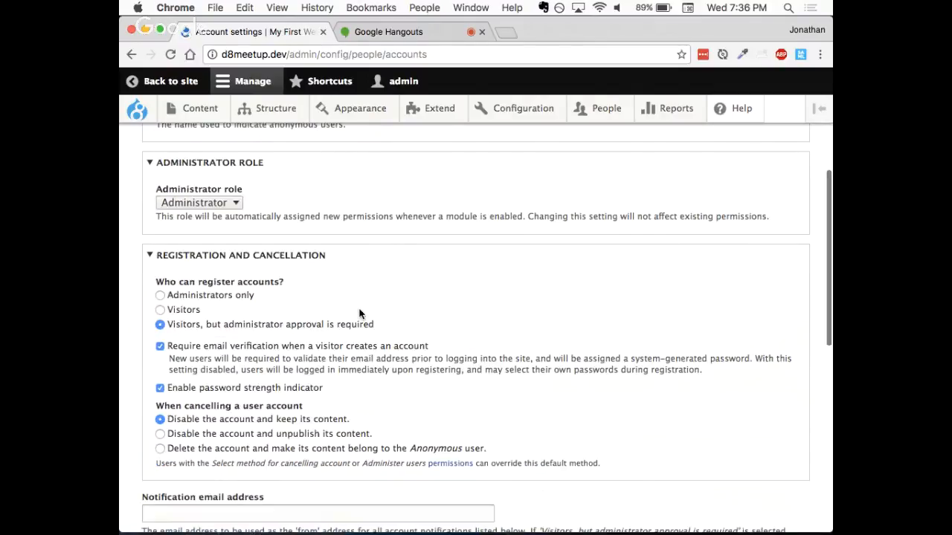
- Examine the Welcome (new user created by administrator) email template, including its subject and body text
scroll(359, 314, down, 5)
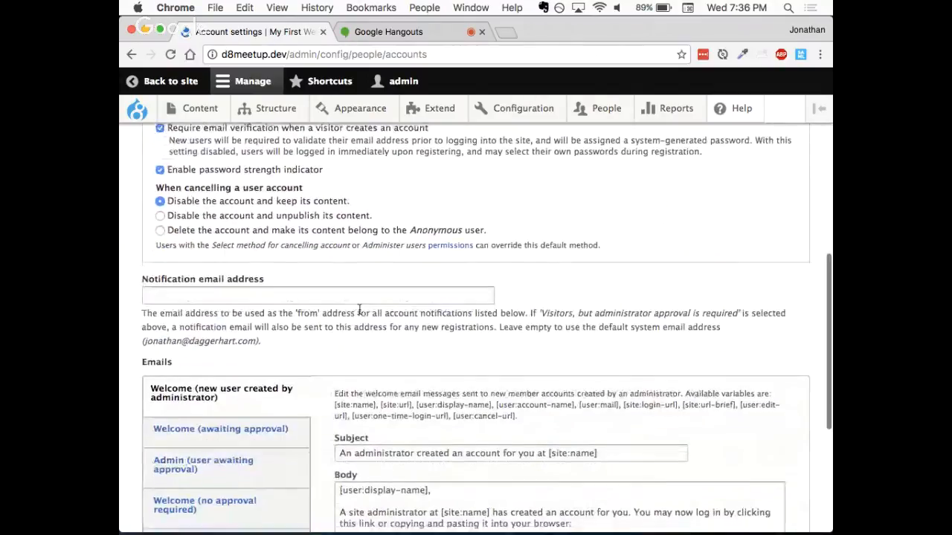
scroll(359, 307, down, 3)
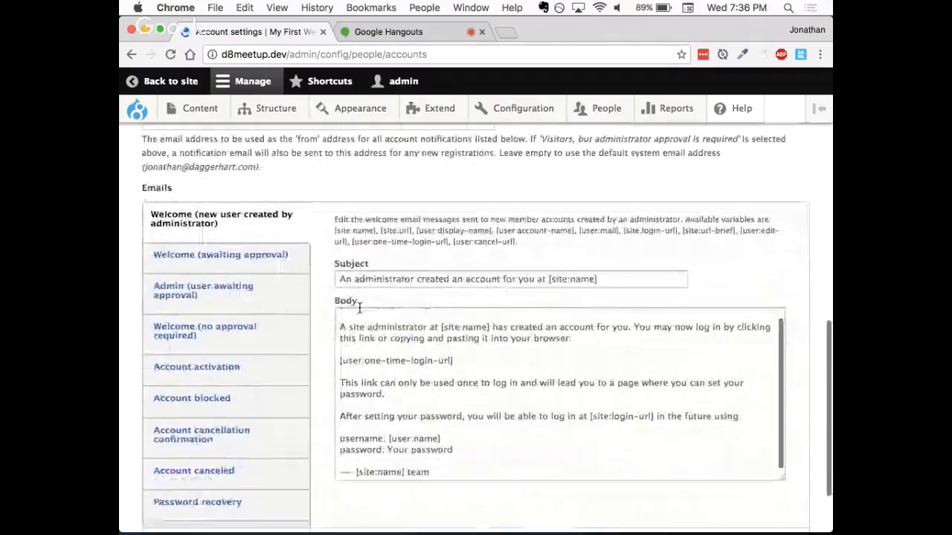
scroll(320, 253, down, 2)
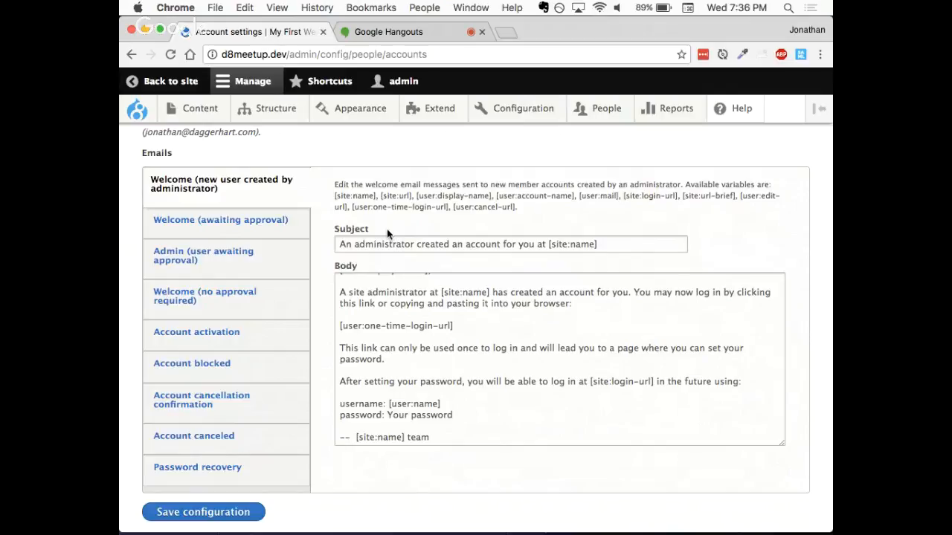
click(400, 338)
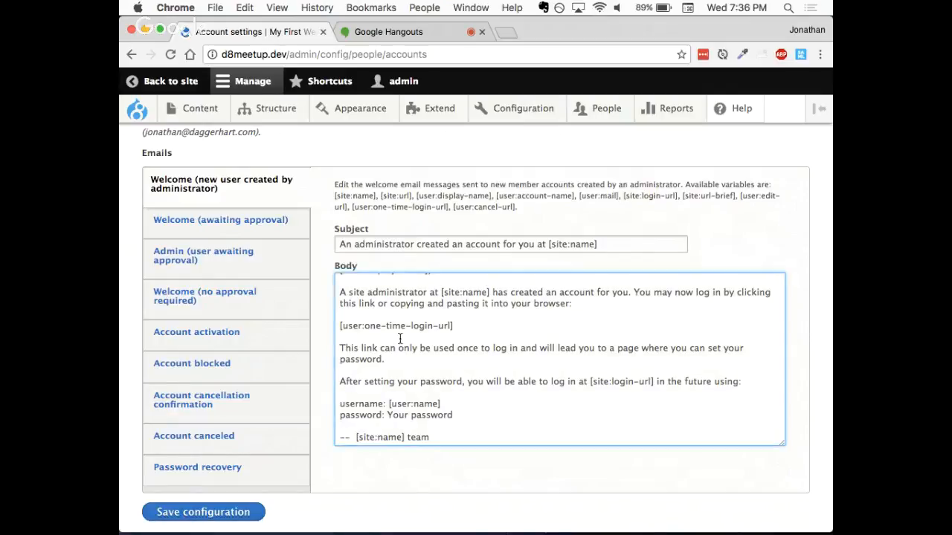
scroll(400, 338, up, 2)
scroll(400, 338, up, 1)
scroll(356, 362, down, 2)
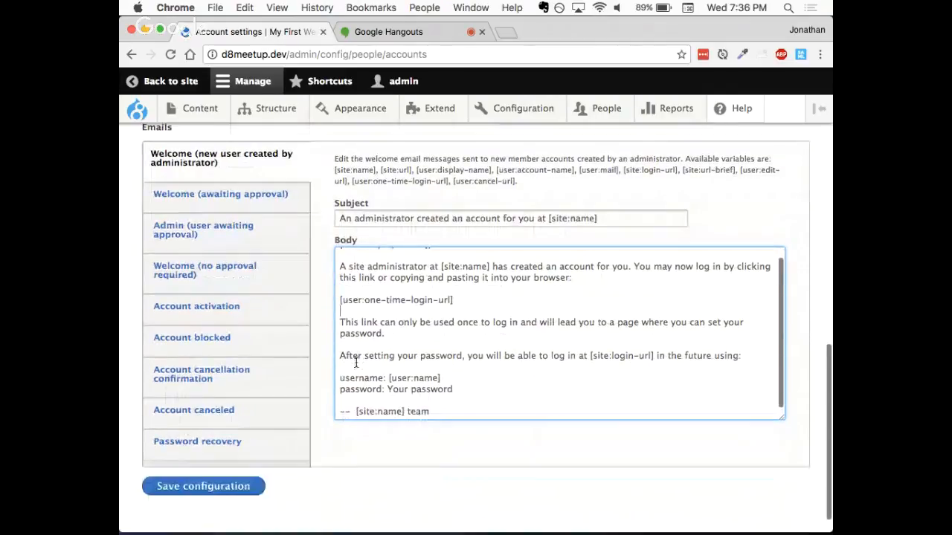
scroll(356, 362, down, 1)
scroll(310, 239, up, 2)
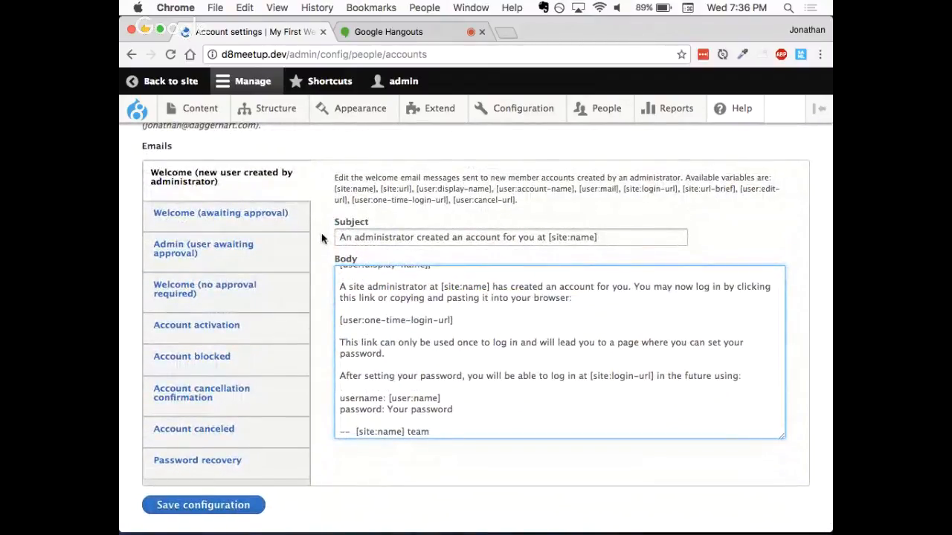
- View the Welcome (awaiting approval) email template and compare it with the option requiring administrator approval for visitor registrations
click(258, 215)
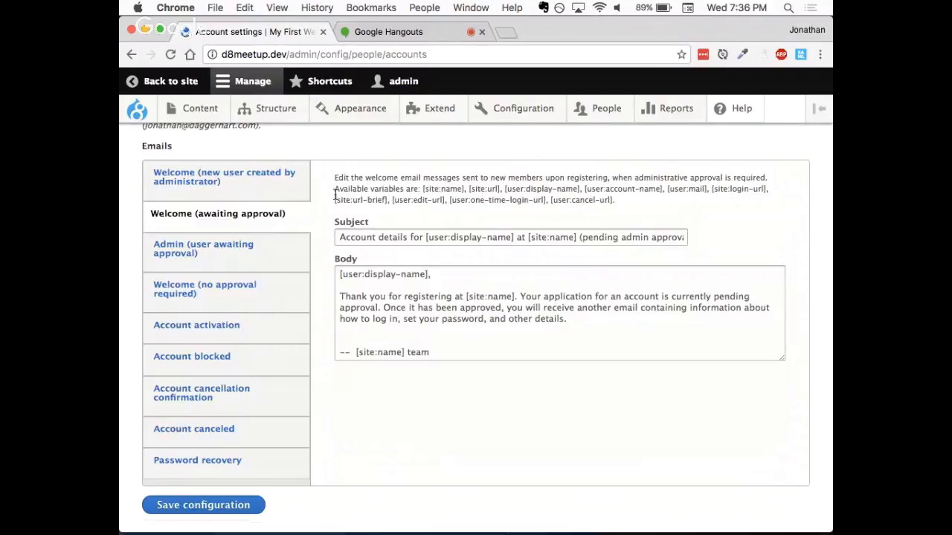
scroll(336, 194, up, 3)
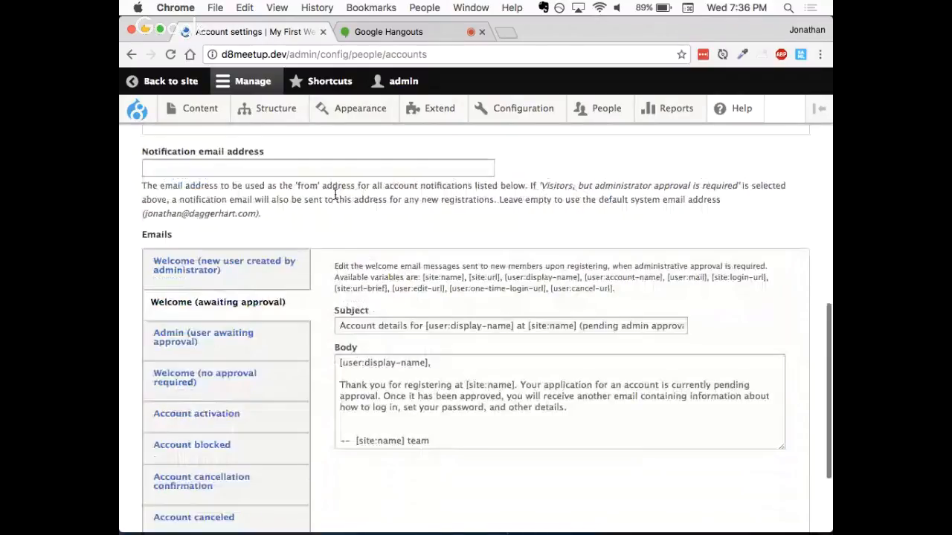
scroll(335, 194, up, 9)
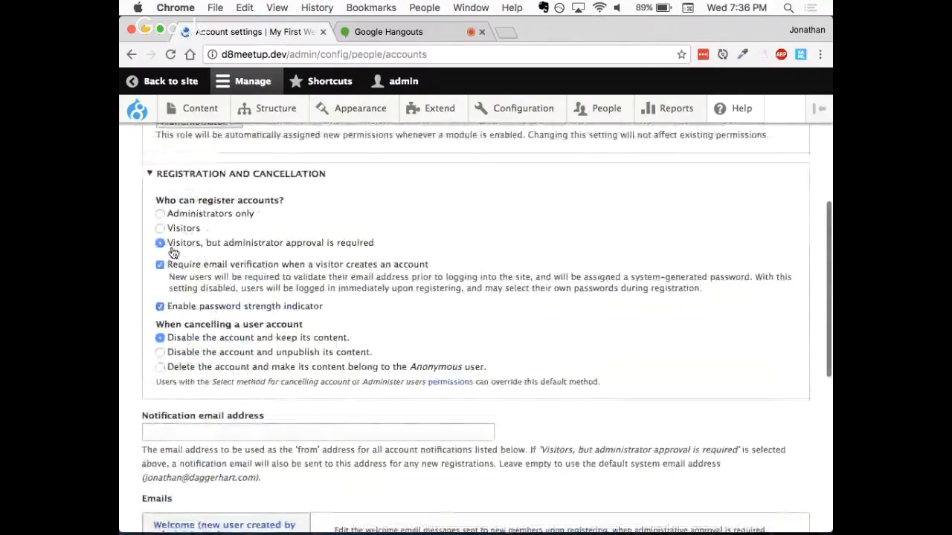
drag(171, 246, 380, 246)
click(354, 293)
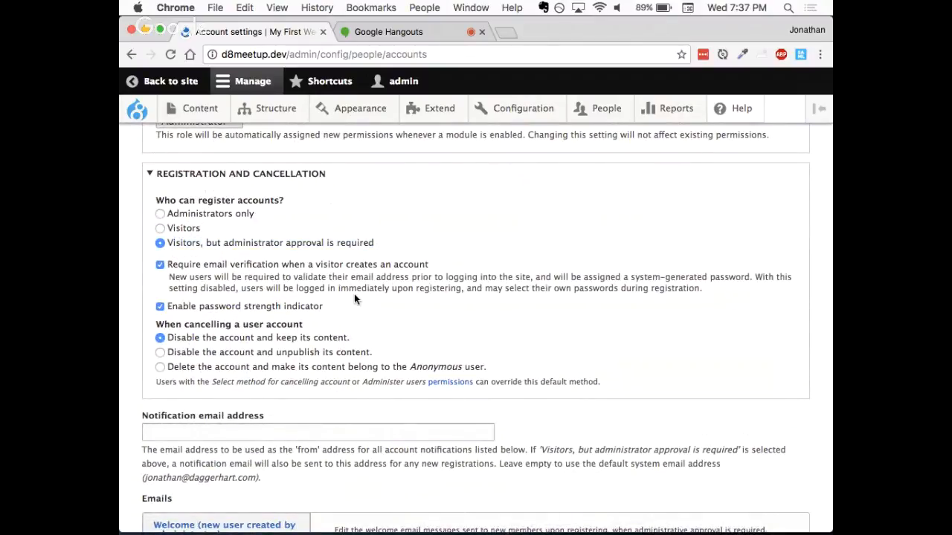
scroll(354, 298, down, 3)
scroll(354, 294, down, 5)
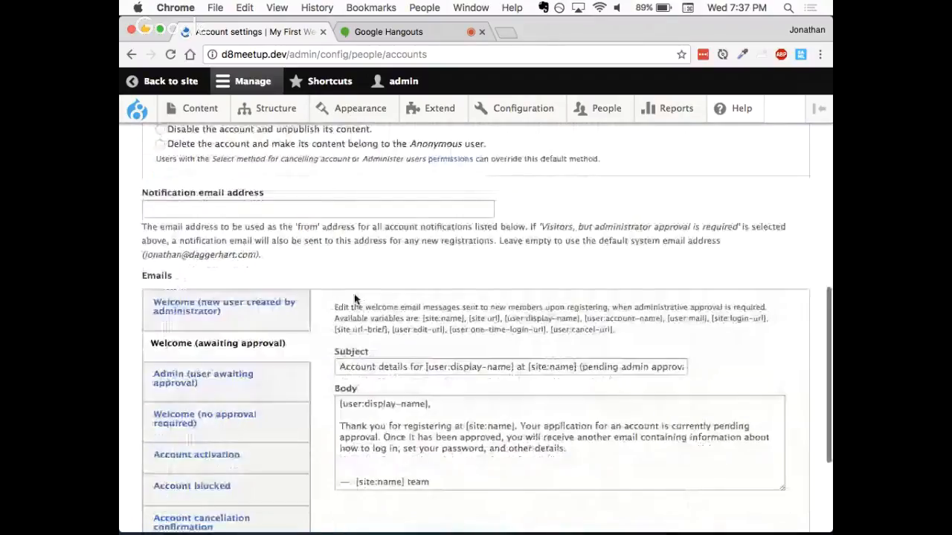
scroll(314, 300, down, 4)
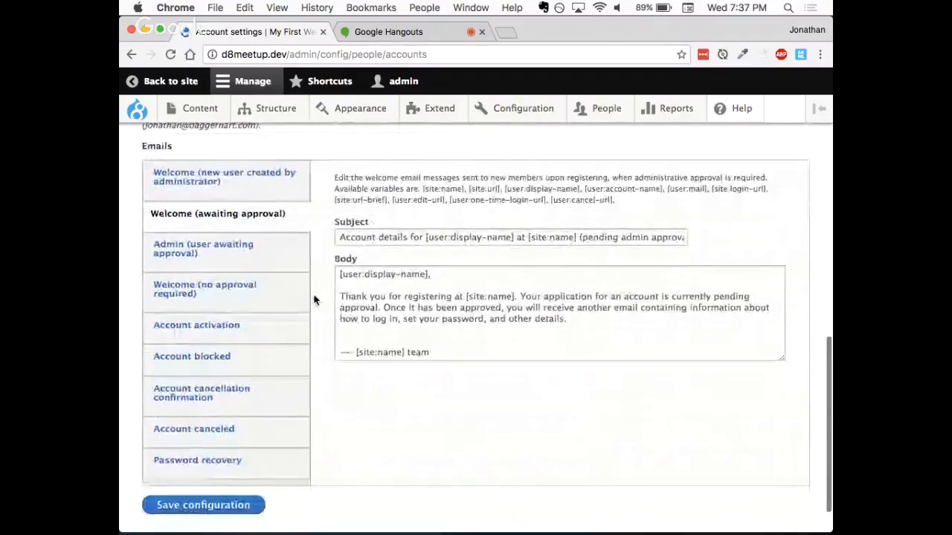
click(447, 350)
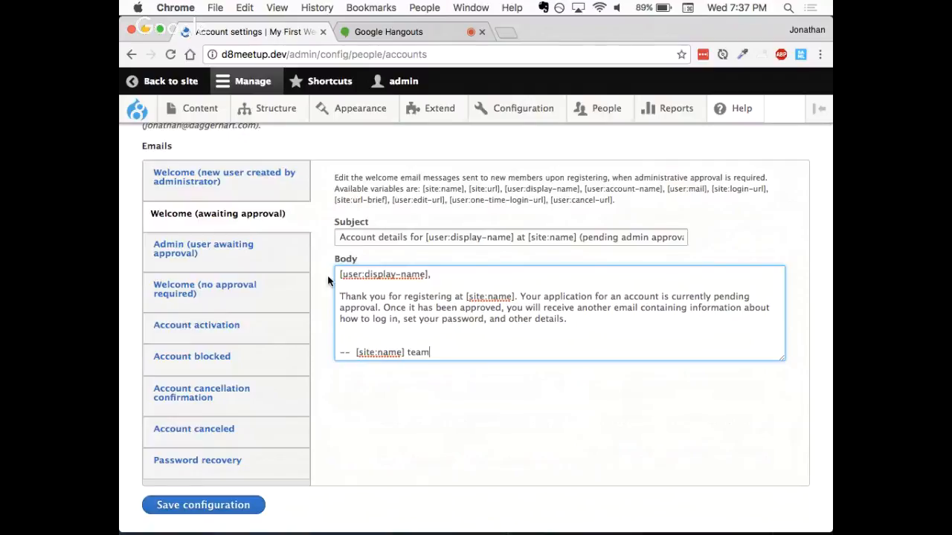
- View the Admin (user awaiting approval) email template and the notification email address setting above it
click(260, 260)
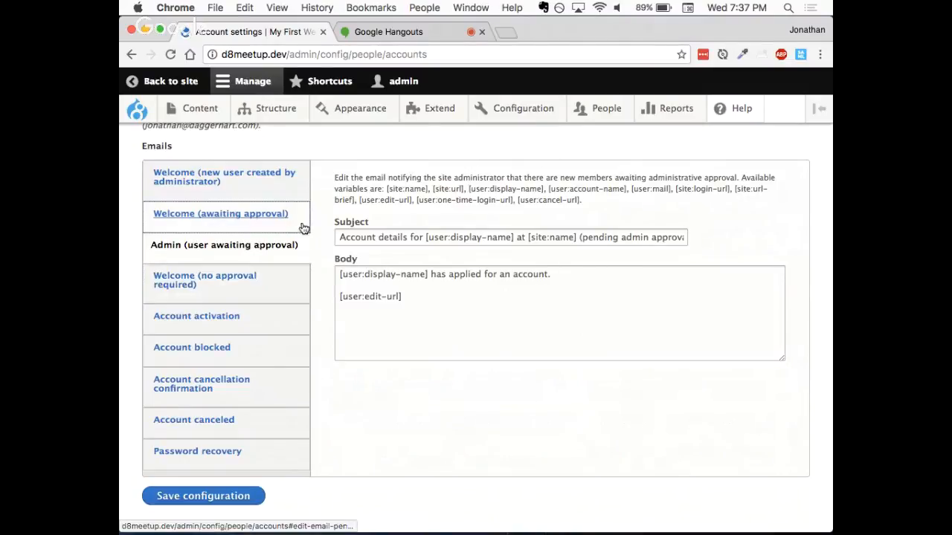
scroll(333, 267, down, 1)
scroll(333, 275, up, 2)
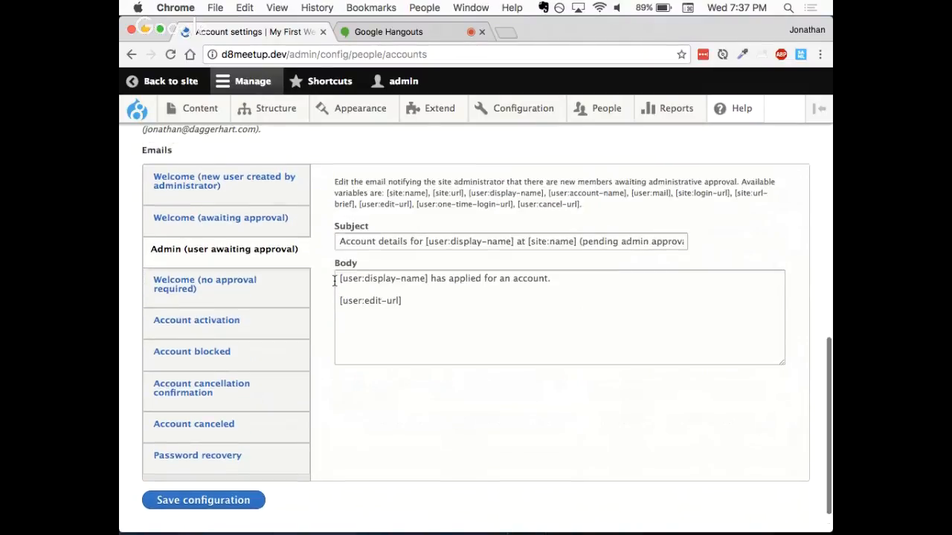
scroll(333, 281, up, 3)
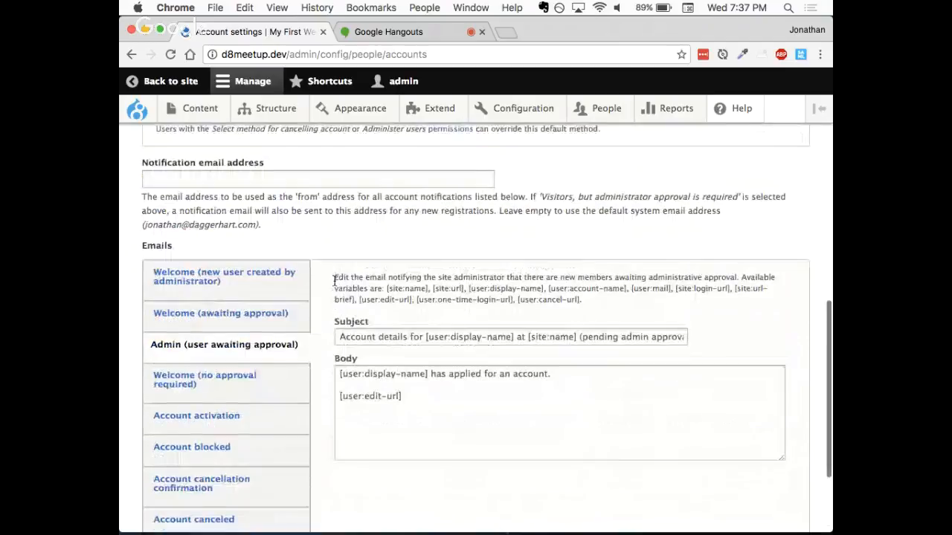
scroll(333, 281, up, 5)
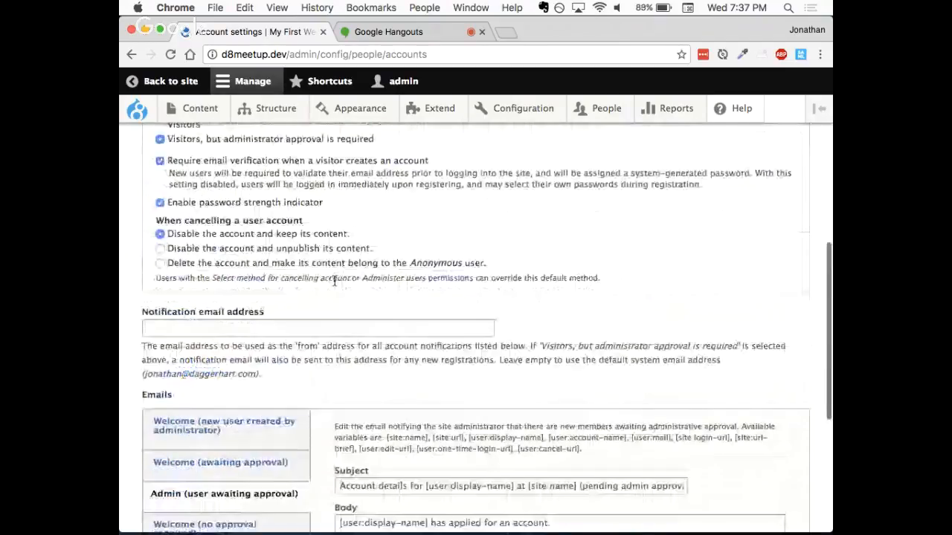
- Set who can register accounts to Administrators only
scroll(333, 281, up, 10)
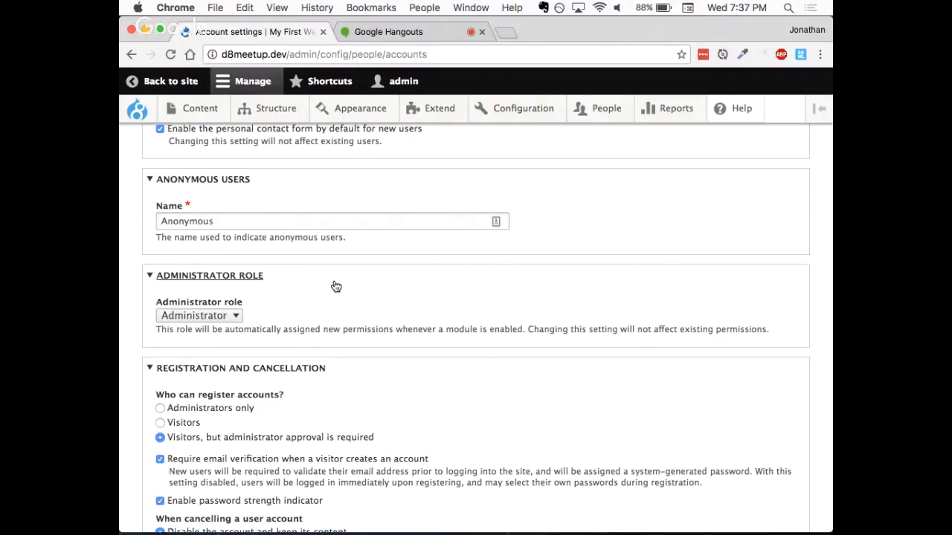
scroll(335, 286, up, 3)
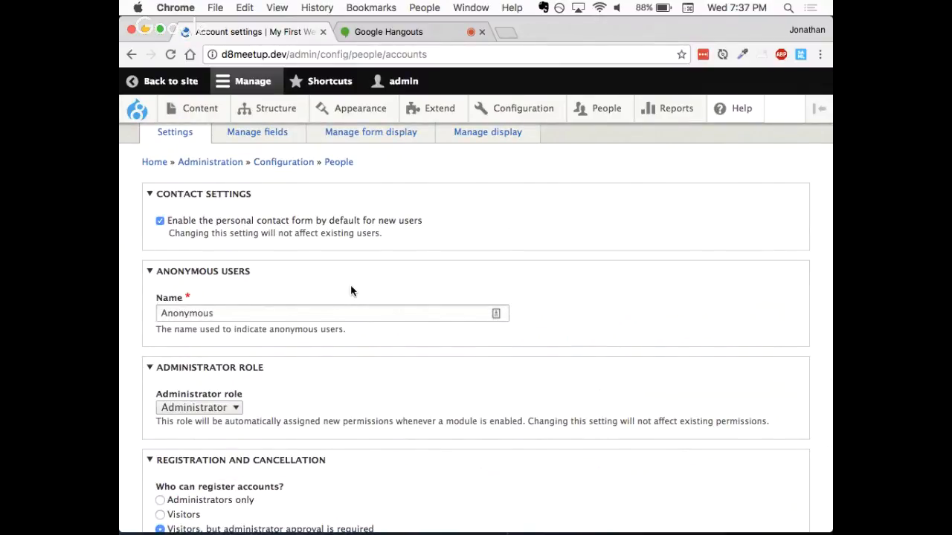
scroll(357, 272, down, 3)
scroll(358, 274, down, 4)
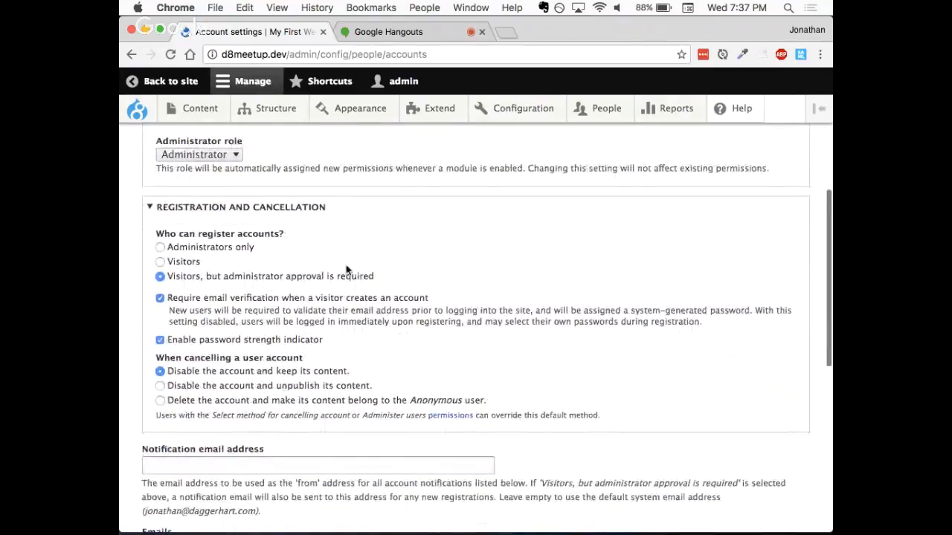
click(181, 248)
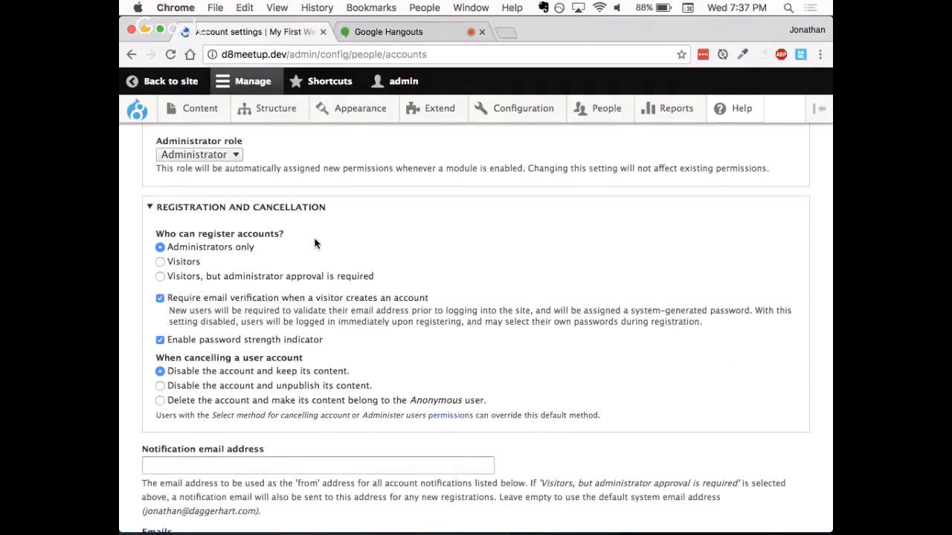
- Review the email verification, password strength, account cancellation and notification address settings, down to the end of the email templates
scroll(317, 249, down, 1)
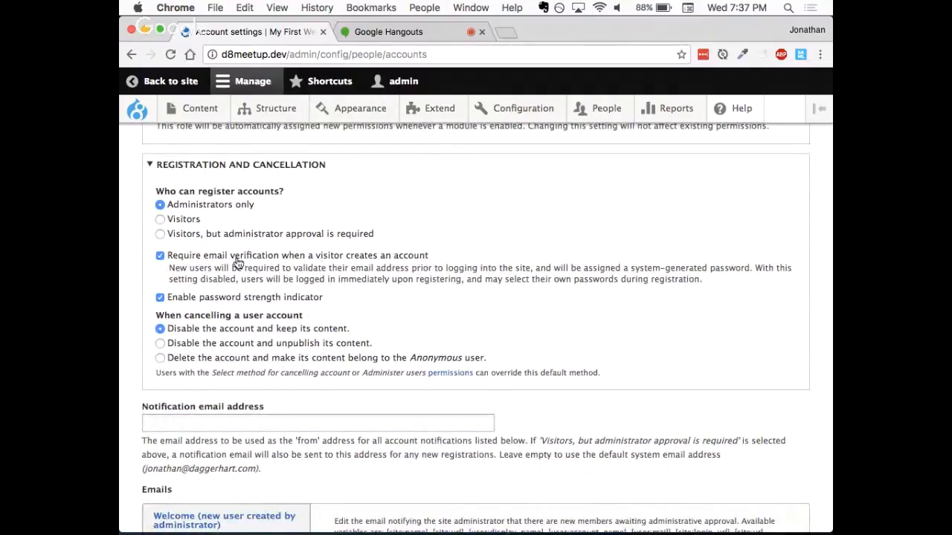
scroll(349, 283, down, 1)
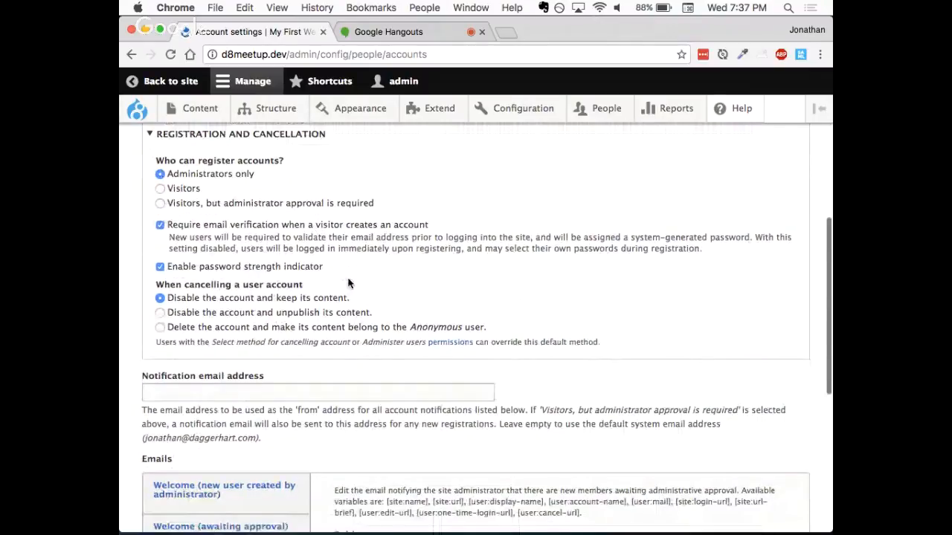
scroll(348, 283, down, 1)
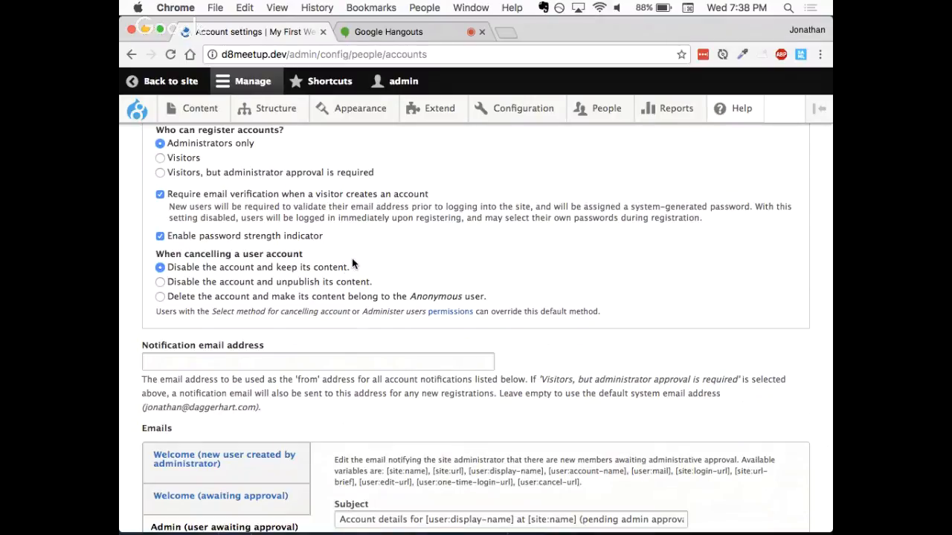
scroll(343, 340, down, 1)
scroll(343, 340, down, 5)
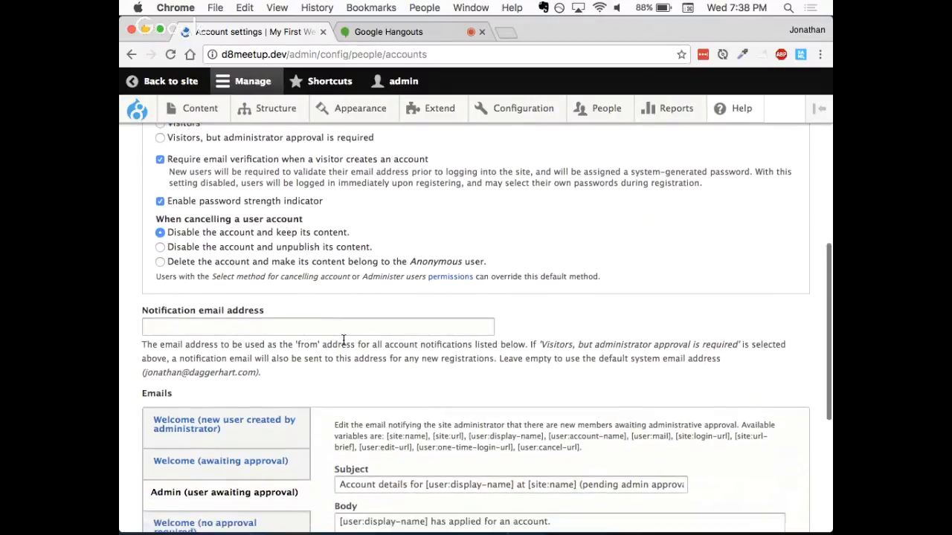
scroll(344, 342, down, 3)
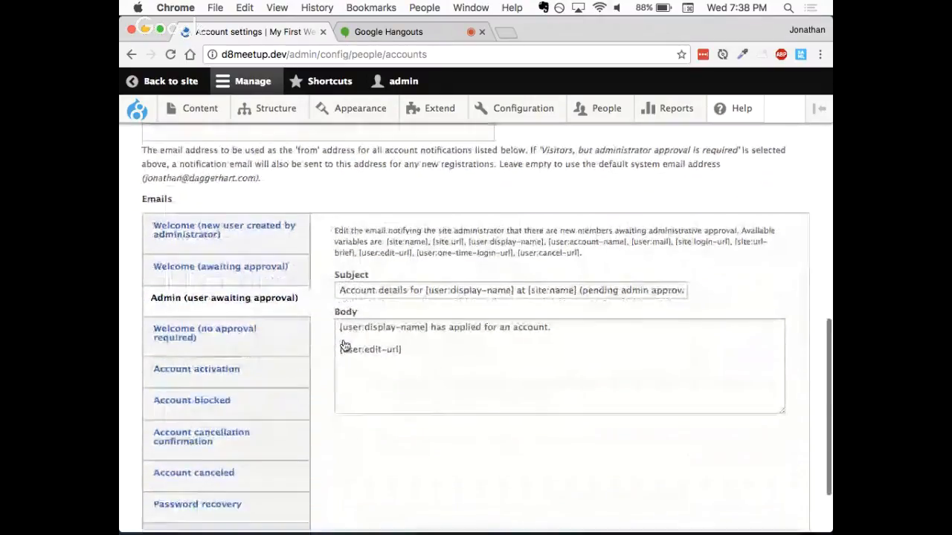
scroll(314, 351, down, 3)
scroll(315, 353, down, 2)
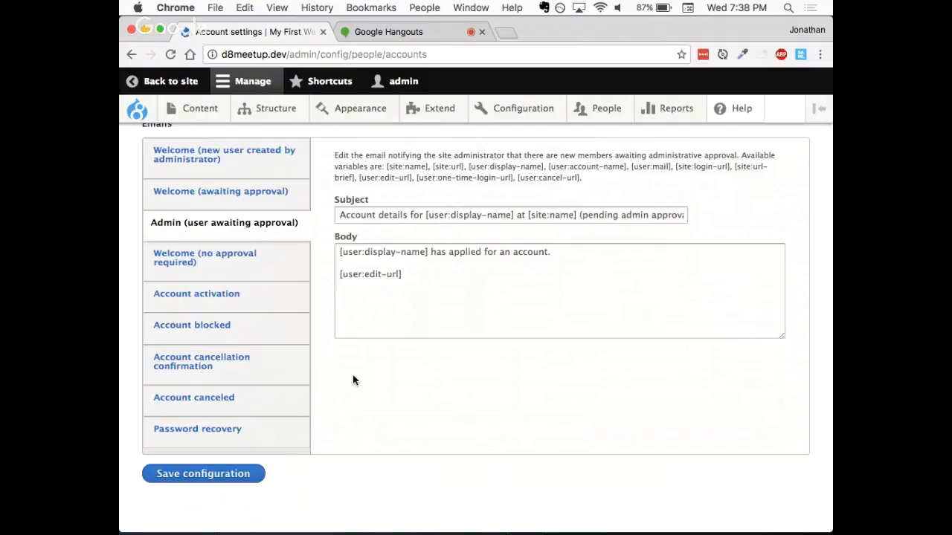
- Show the Welcome (awaiting approval) email template and enlarge its body field to fit the whole message
scroll(353, 375, up, 1)
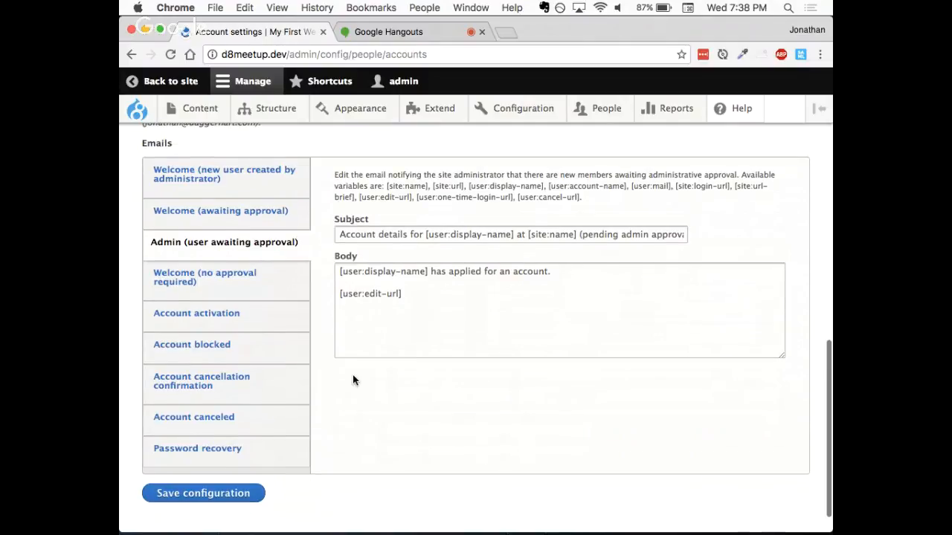
scroll(327, 254, up, 1)
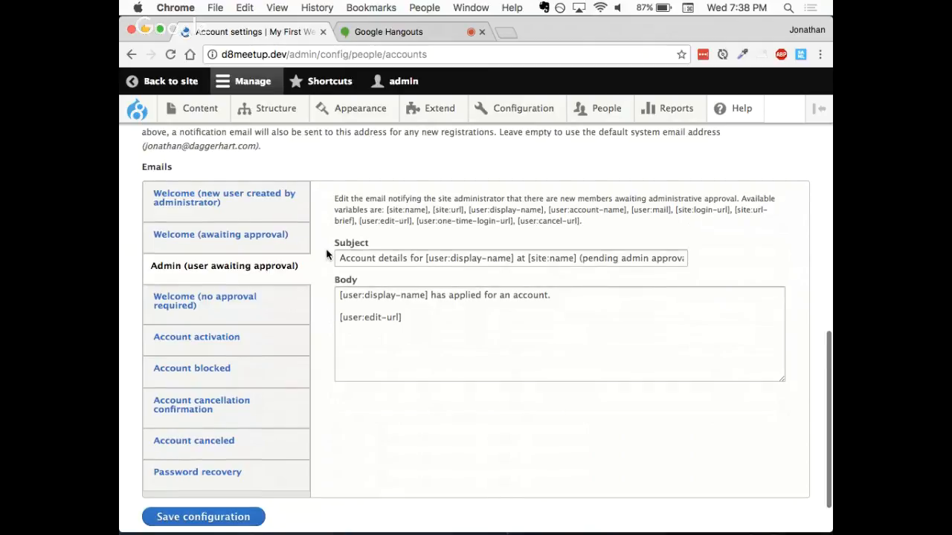
click(277, 250)
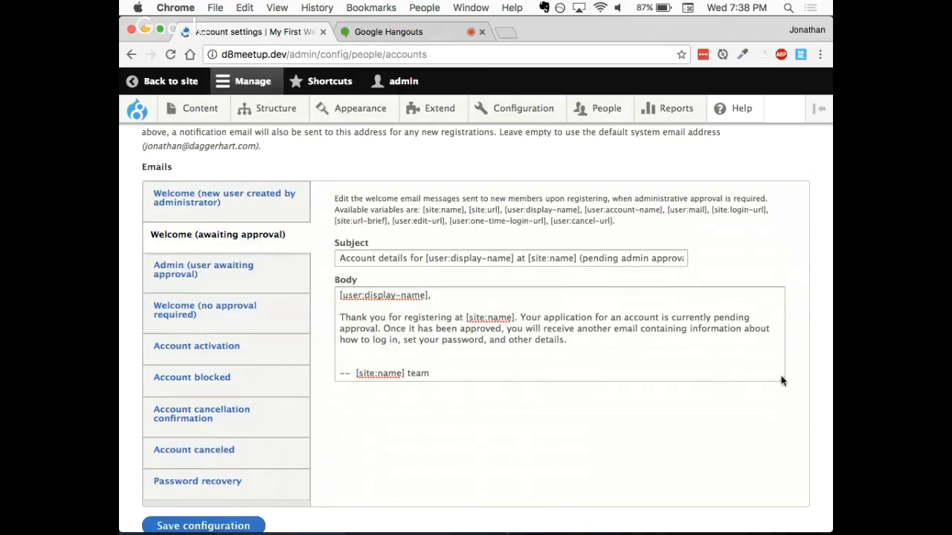
drag(781, 380, 780, 451)
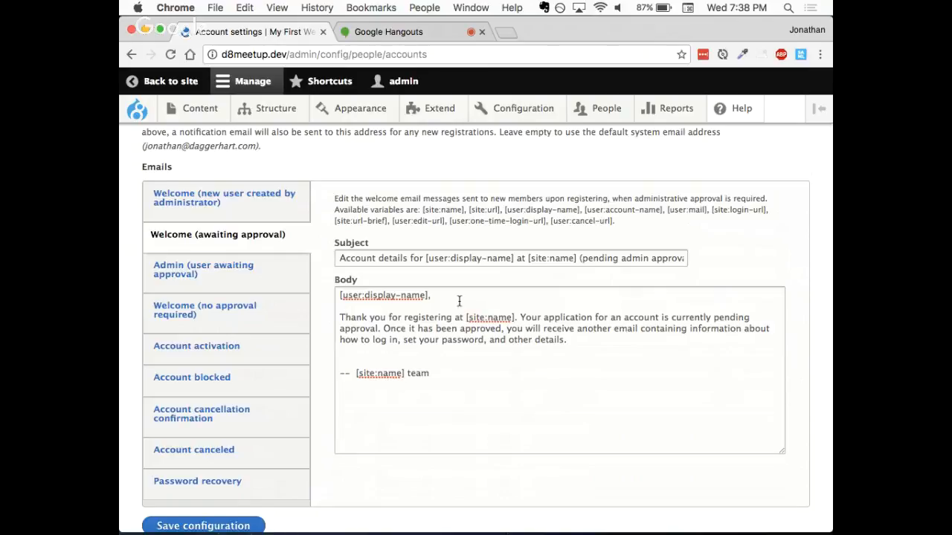
- Examine the [user:display-name] variable in the message body and the list of available variables in the template's description
drag(428, 295, 329, 292)
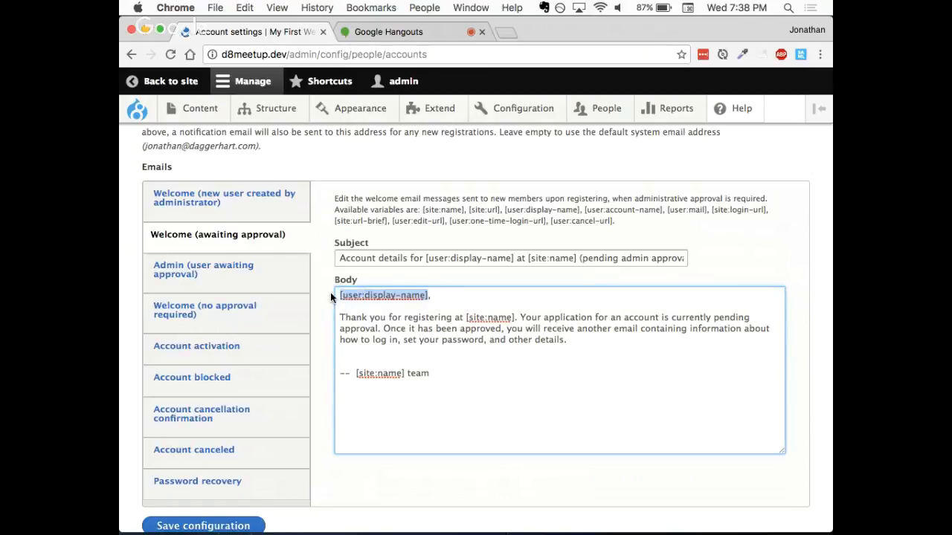
click(465, 357)
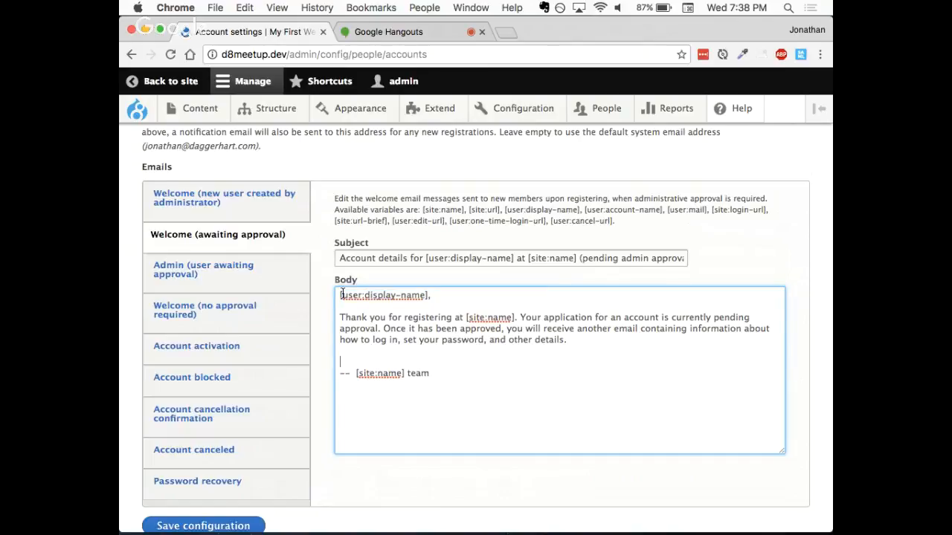
click(339, 295)
key(Right)
key(Right)
key(shift+super+Right)
key(Left)
drag(420, 209, 612, 221)
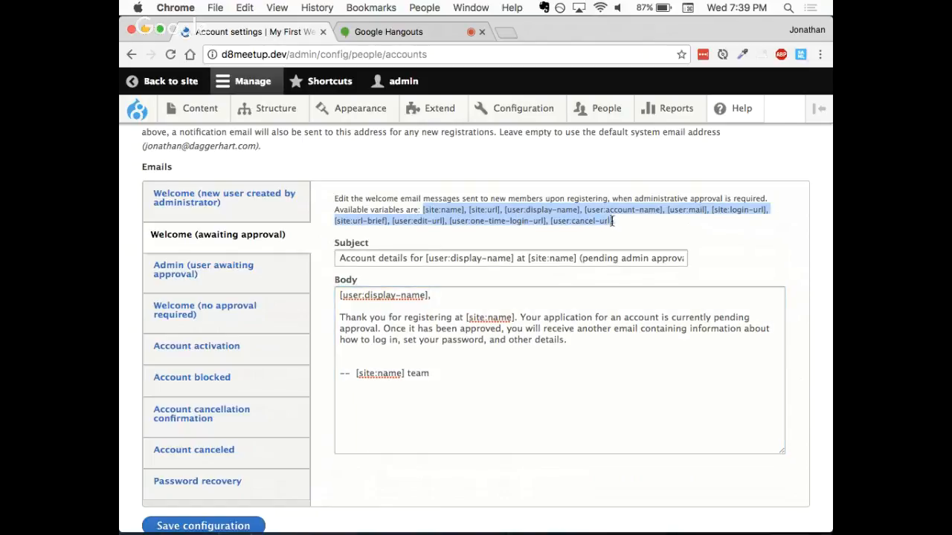
click(631, 222)
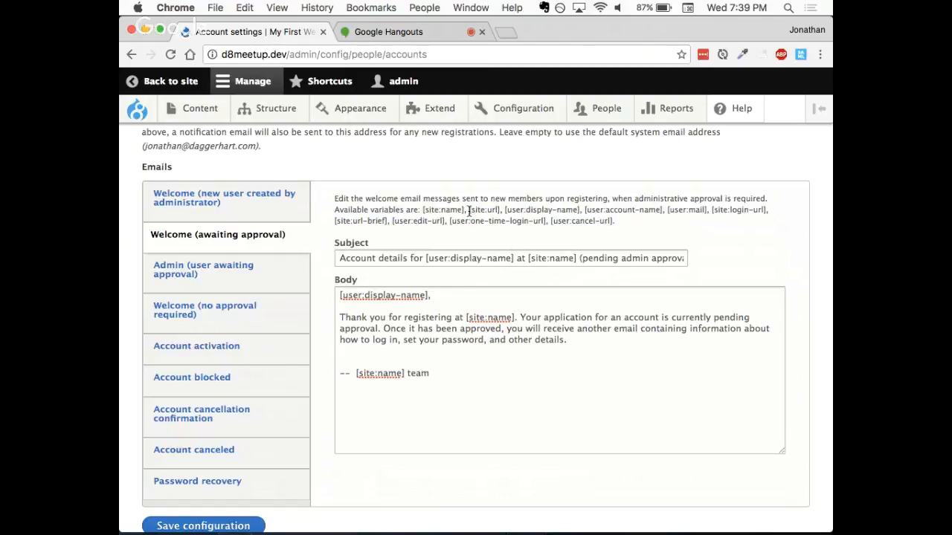
- Copy the [site:url] variable from the template description and add it below the signature in the Welcome (awaiting approval) message body
drag(469, 210, 502, 211)
key(ctrl+c)
click(456, 379)
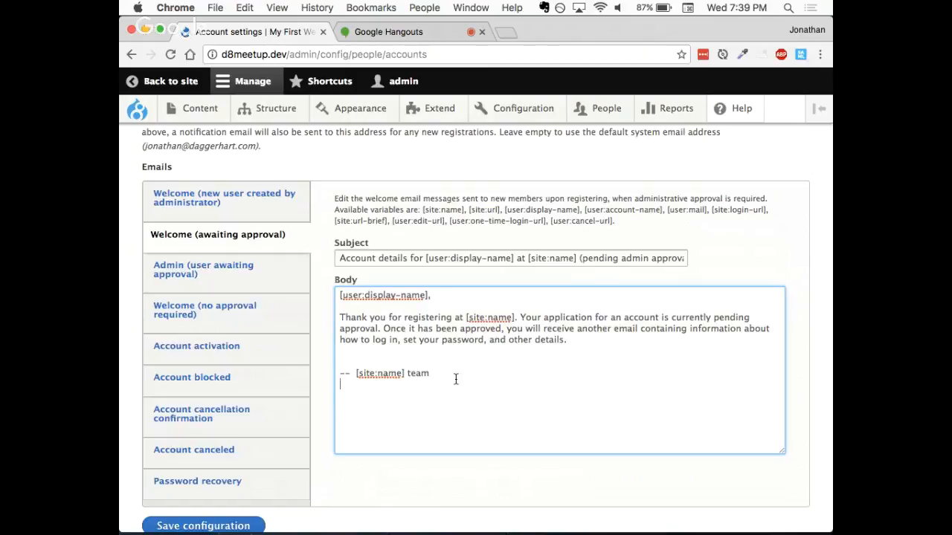
key(Return)
key(ctrl+v)
drag(339, 295, 465, 395)
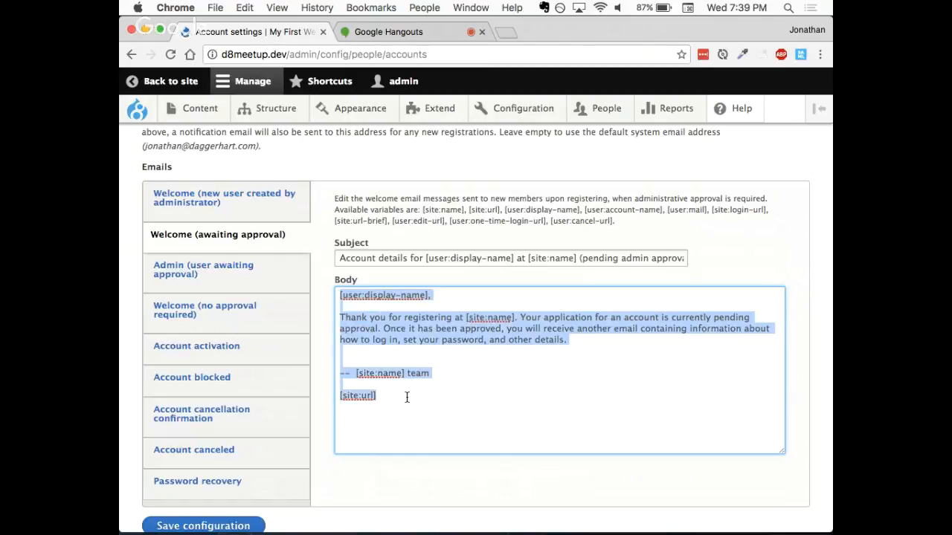
click(406, 397)
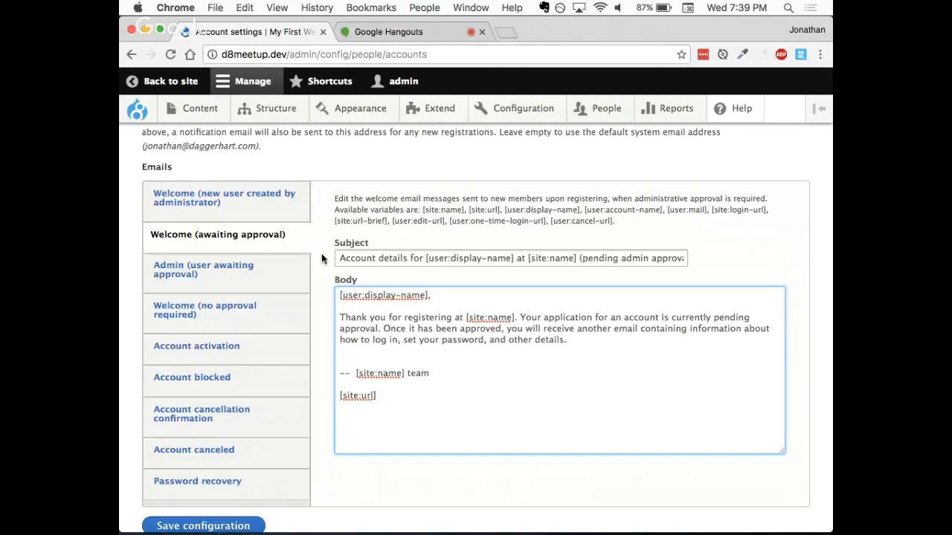
- Show the Welcome (new user created by administrator) email template and enlarge its body field to fit the whole message
scroll(321, 258, up, 3)
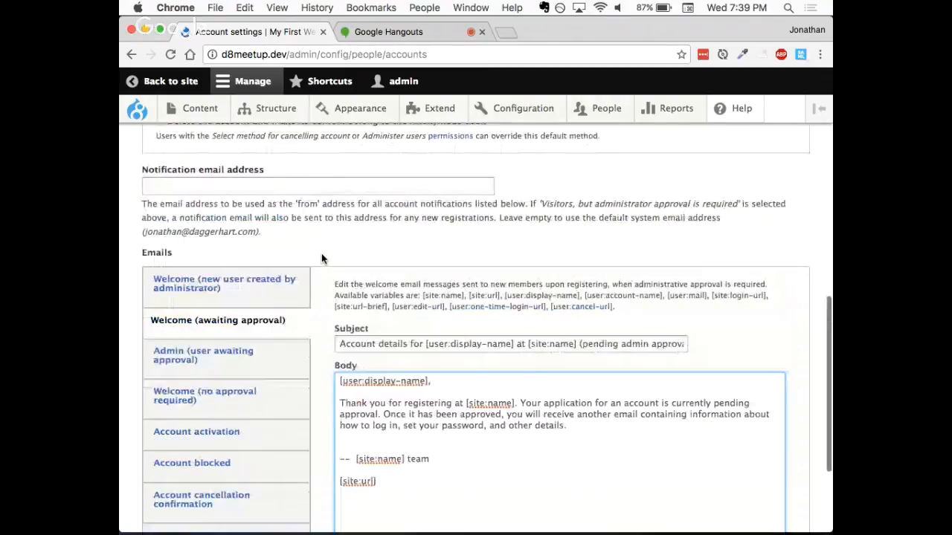
scroll(321, 258, up, 8)
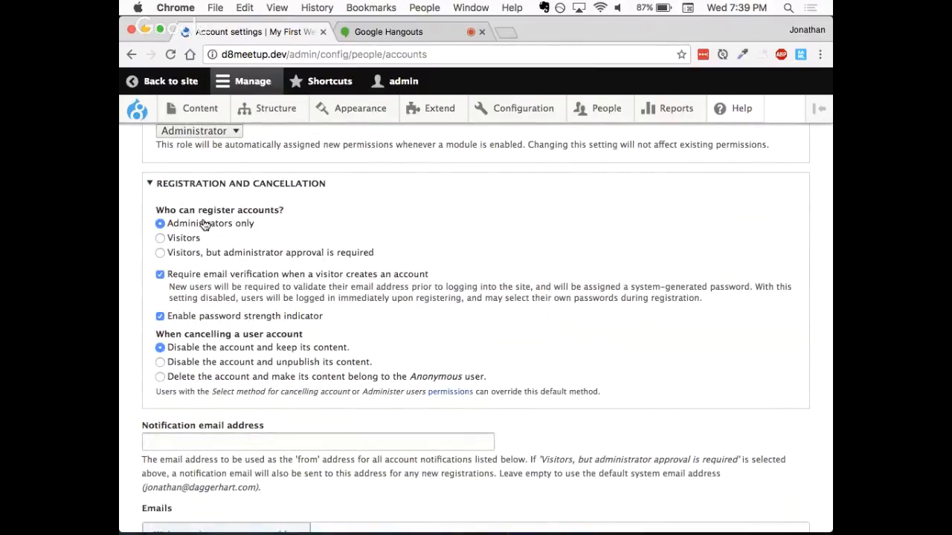
scroll(345, 320, down, 5)
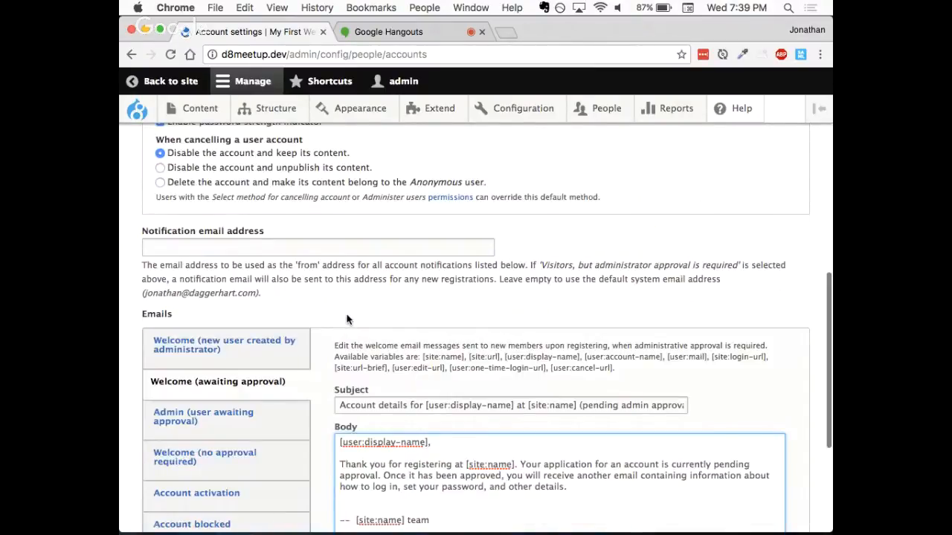
click(279, 288)
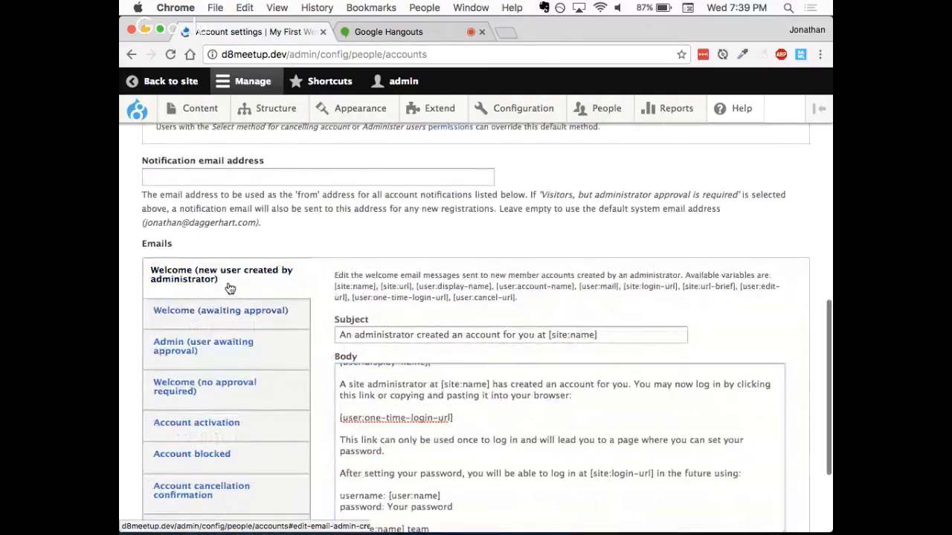
scroll(323, 259, down, 3)
scroll(323, 259, down, 1)
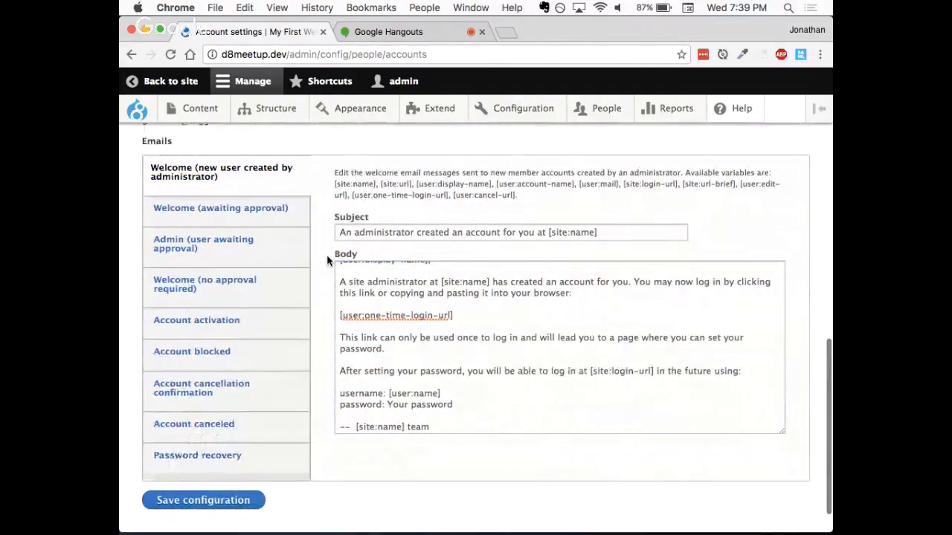
drag(783, 435, 787, 481)
- Insert "Hi there" before the [user:display-name] variable in the greeting of the administrator-created welcome message
click(442, 270)
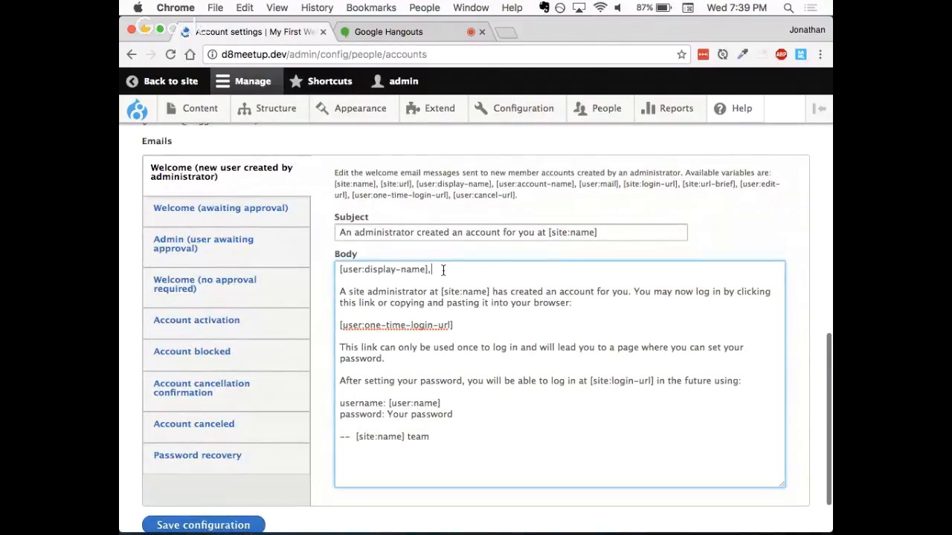
key(super+Left)
text(Hi there)
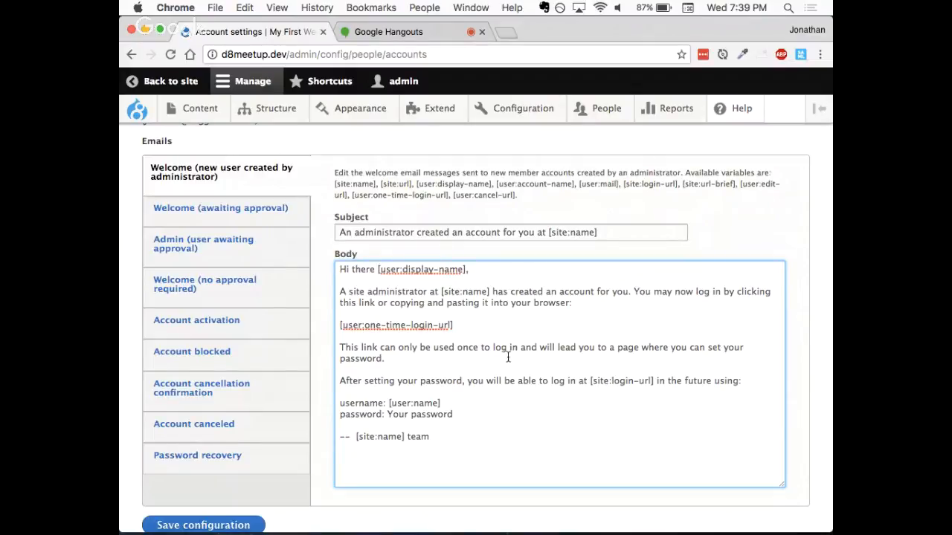
- Add the line "END OF EMAIL." below the message signature, followed by the [site:url] variable on its own line
click(471, 437)
key(Return)
key(Return)
text(END OF EMAIL)
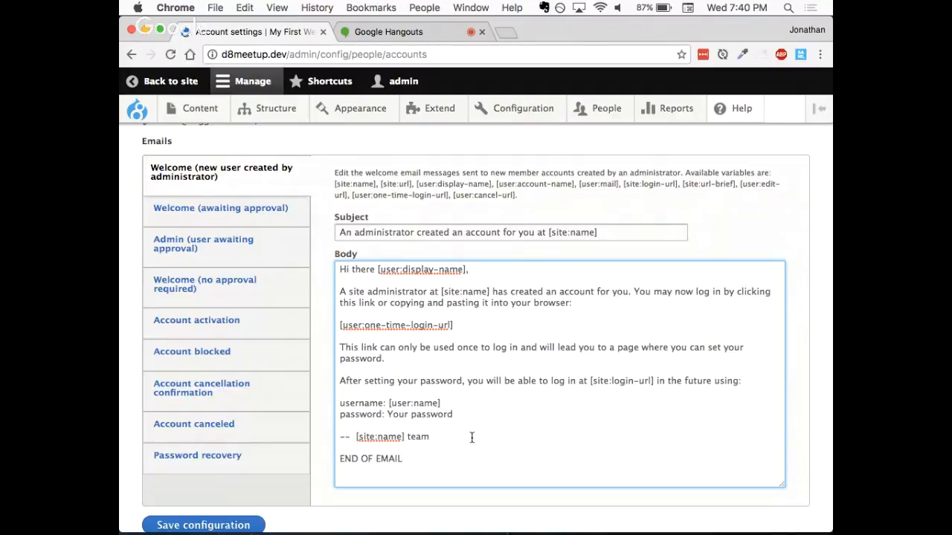
text(.)
key(Return)
key(ctrl+v)
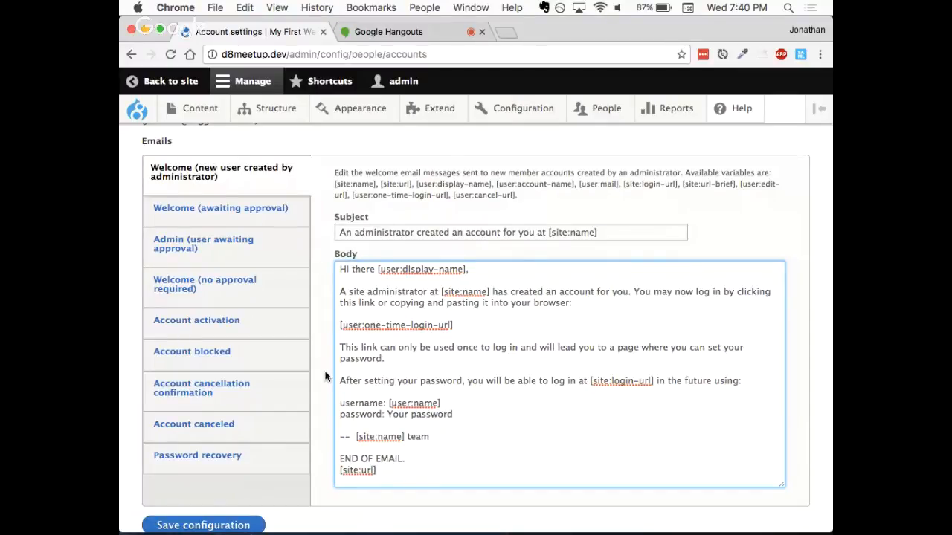
- Check the variables in the edited welcome message and save the account settings configuration
scroll(324, 390, down, 1)
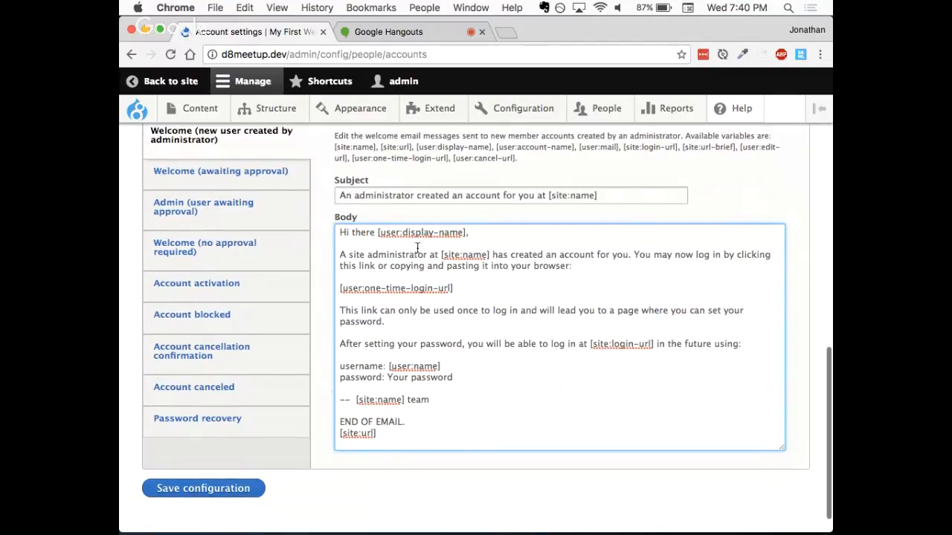
drag(377, 234, 469, 234)
click(468, 234)
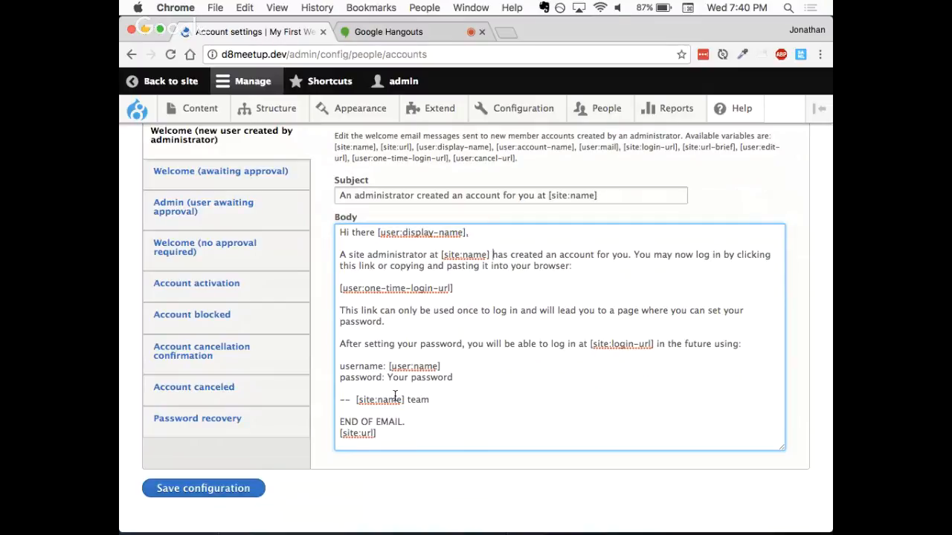
click(199, 494)
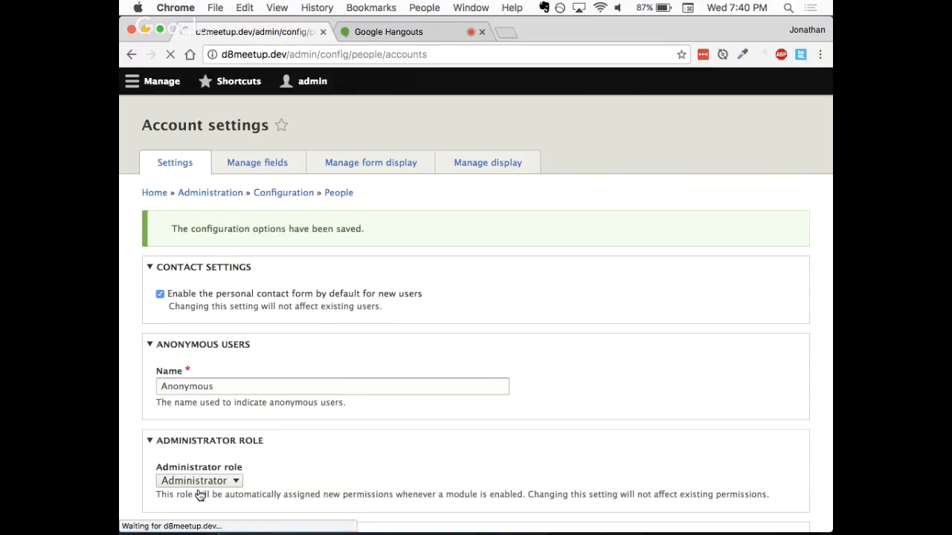
- Open the Gmail inbox in a new browser tab and return to the Drupal account settings page
click(506, 32)
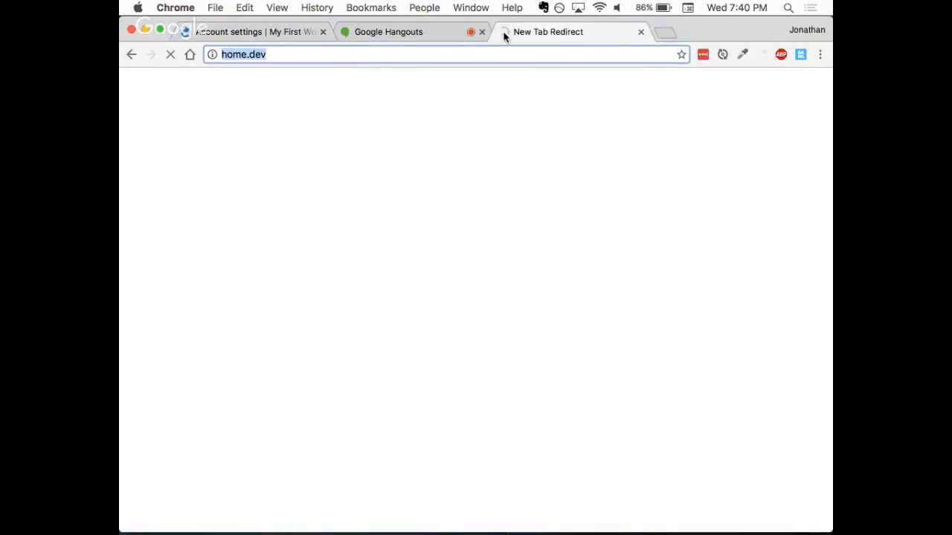
text(gmail)
key(Return)
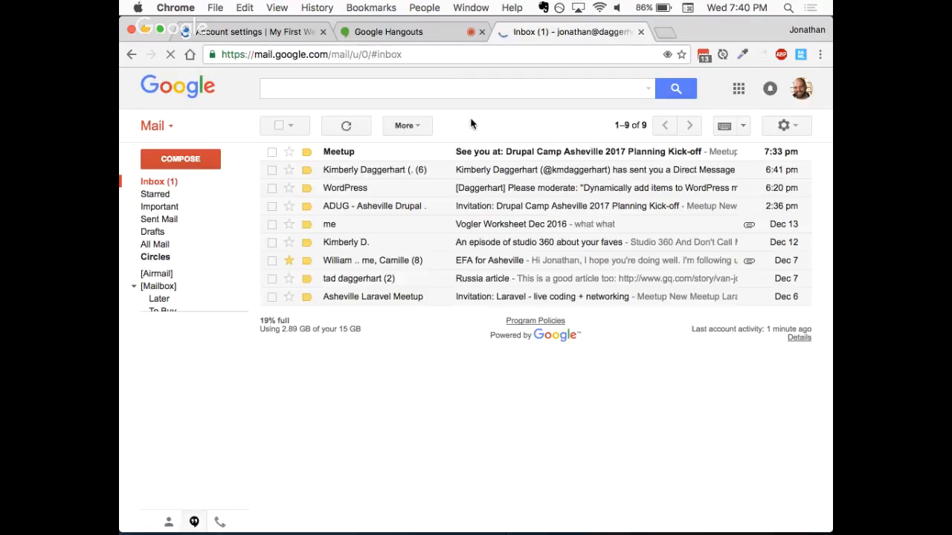
click(414, 31)
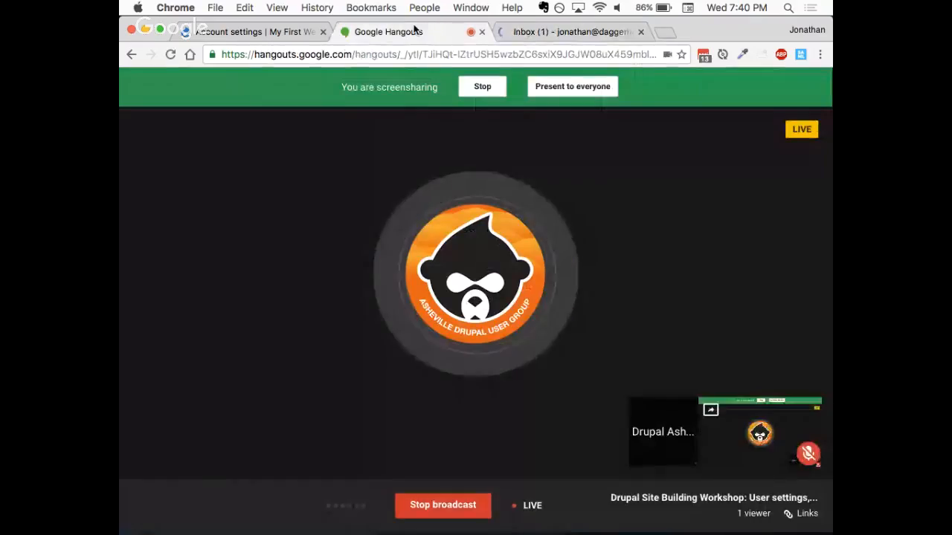
click(520, 32)
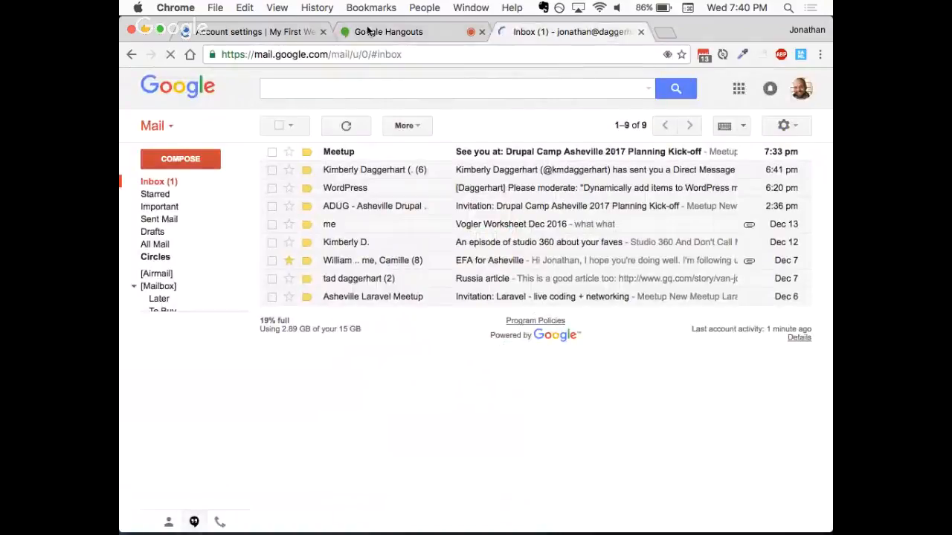
click(269, 31)
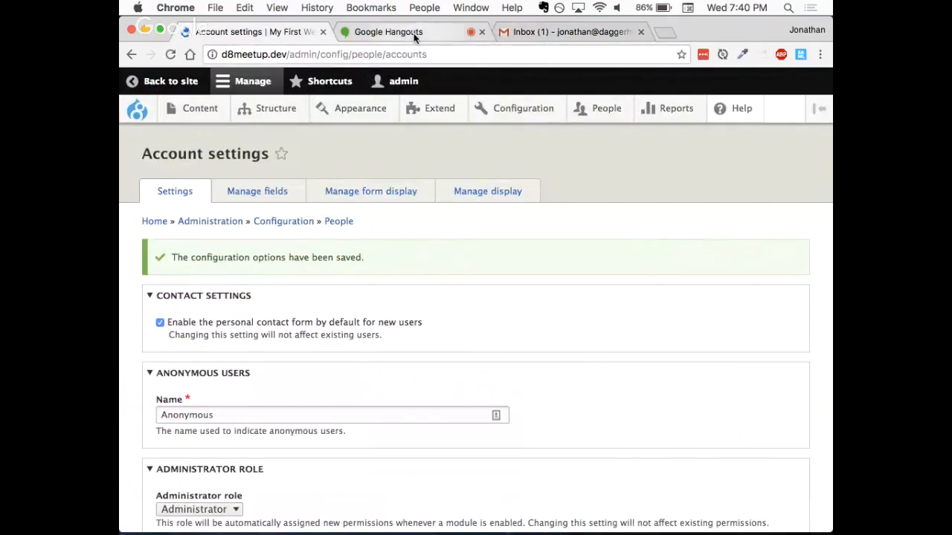
scroll(318, 374, down, 2)
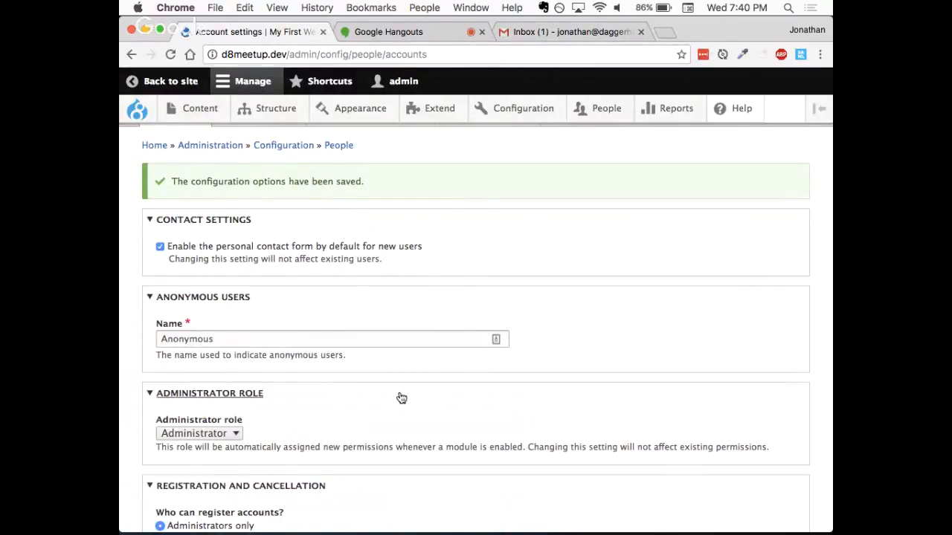
scroll(399, 396, down, 3)
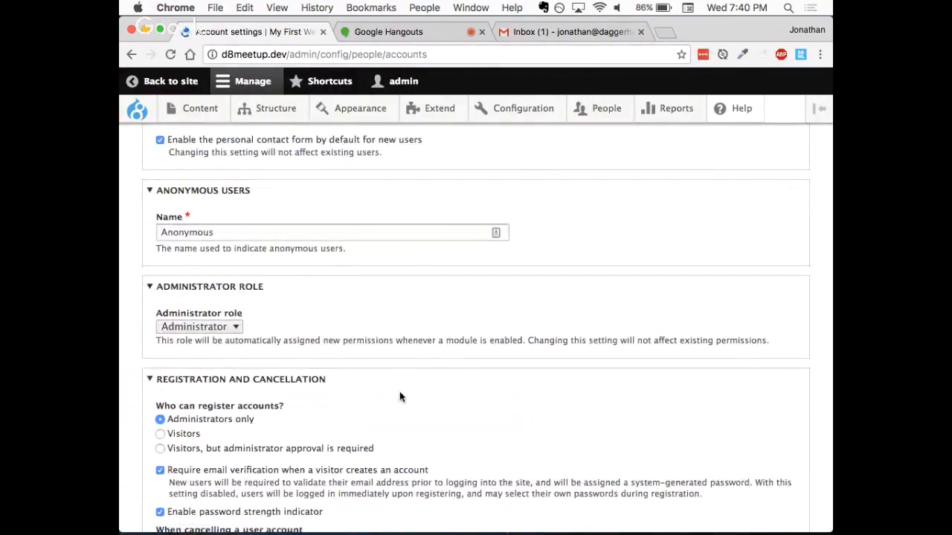
scroll(399, 396, up, 5)
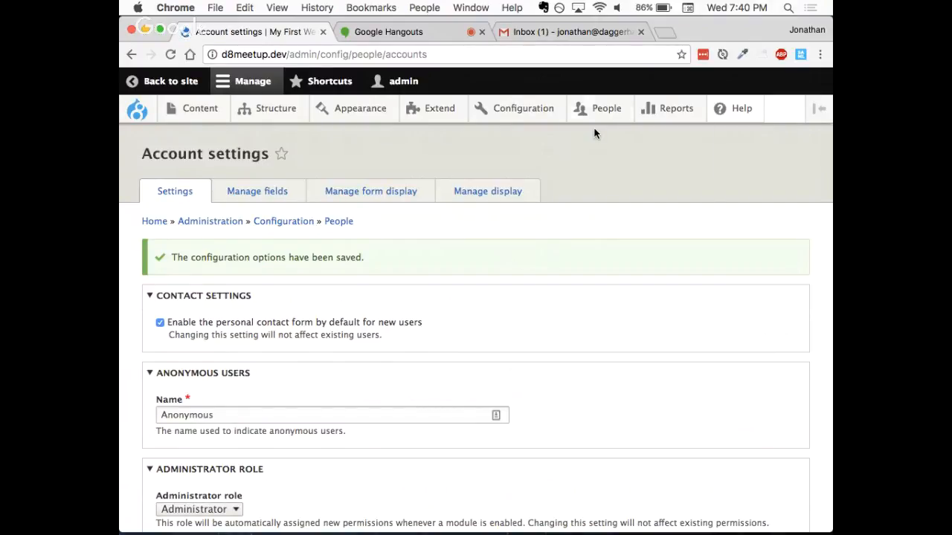
- Open the form for adding a new user and enter the test user's email address as a plus-alias
mouse_move(595, 109)
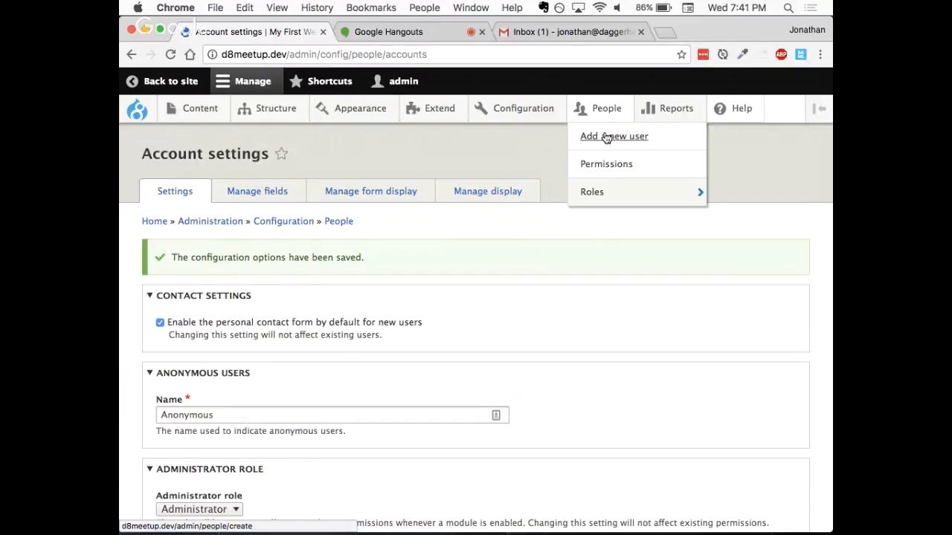
click(607, 137)
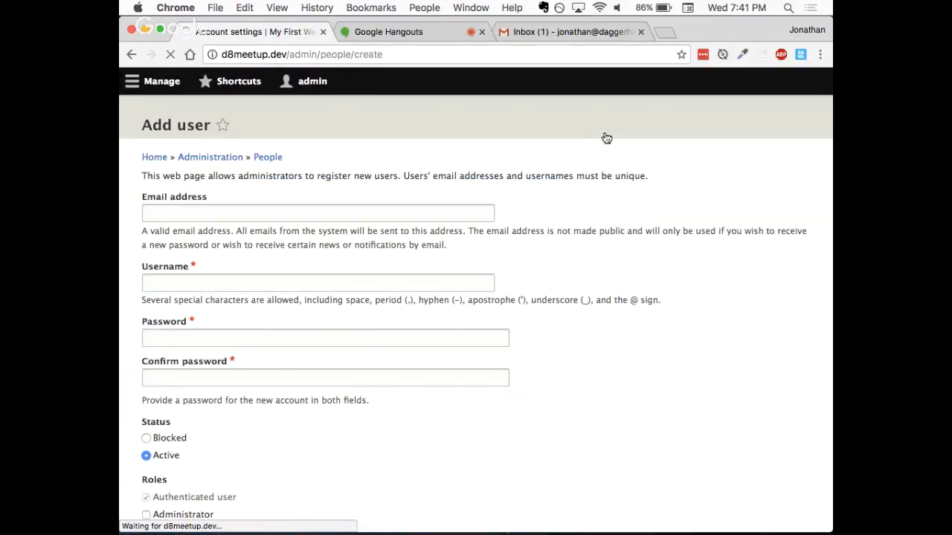
click(395, 238)
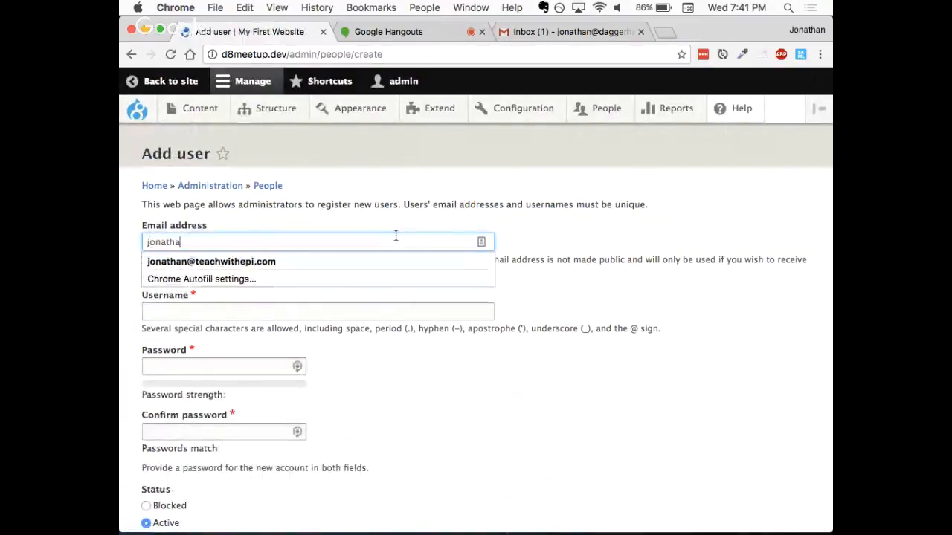
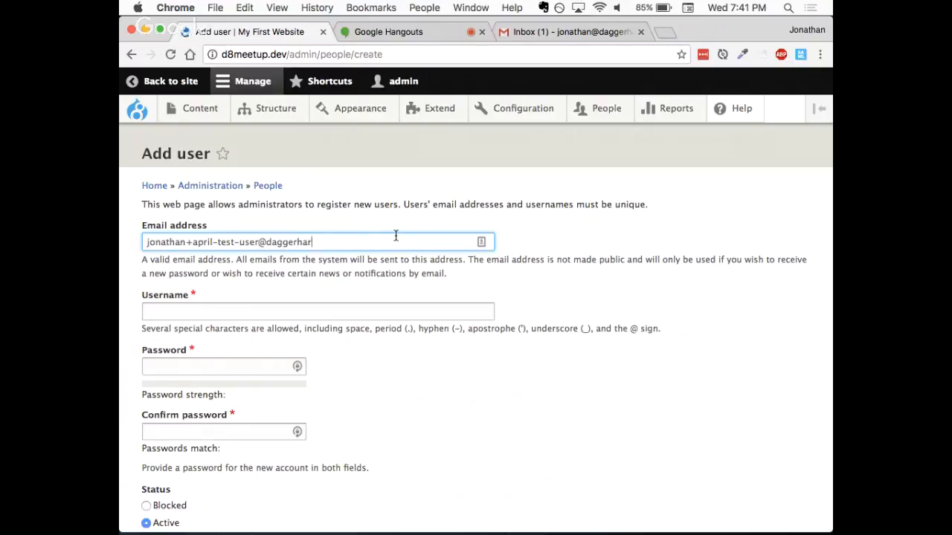
- Enter the new account's username, using the test user's first name in lowercase
click(185, 316)
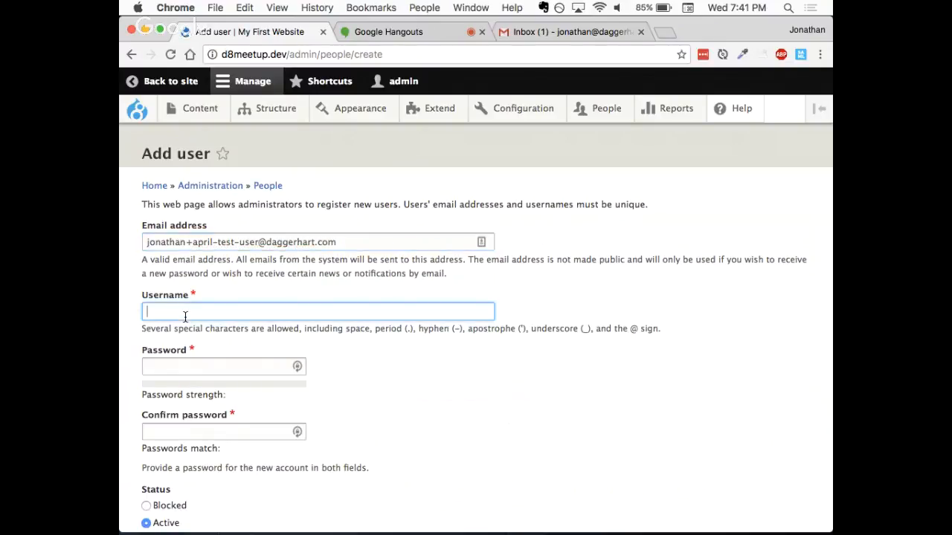
text(april)
- Enter the new account's password and repeat it in the confirmation field
scroll(256, 317, down, 1)
click(213, 320)
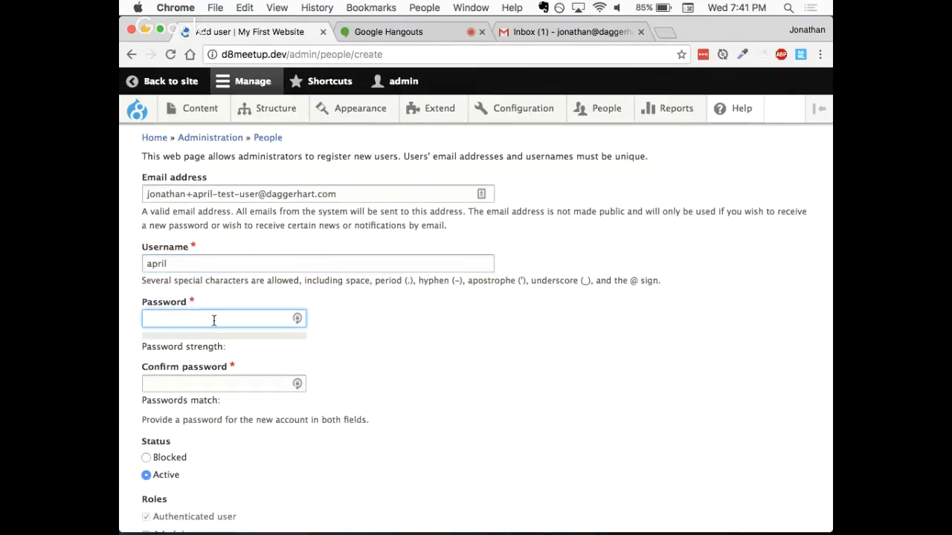
text(password)
key(Tab)
text(password)
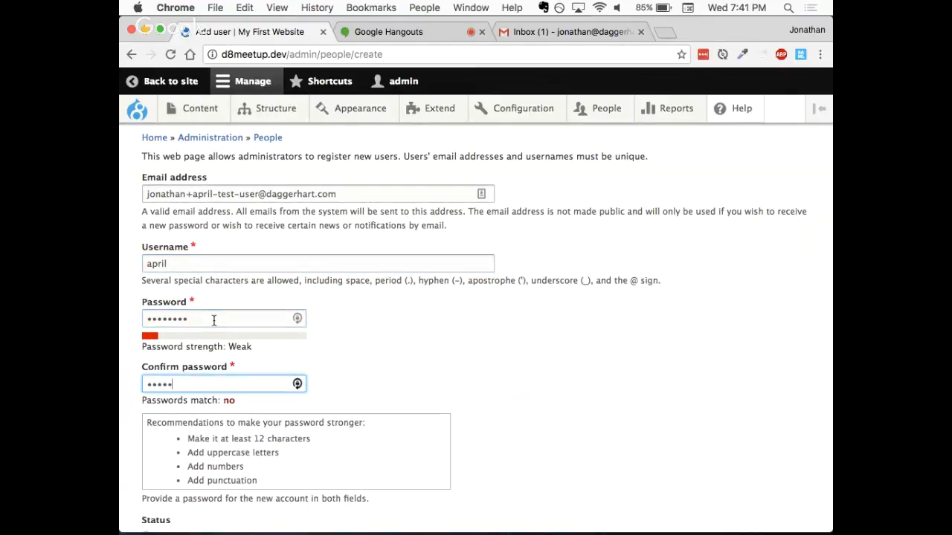
- Turn on the new-account notification for the test user, keep the status Active, and create the account
scroll(390, 291, down, 4)
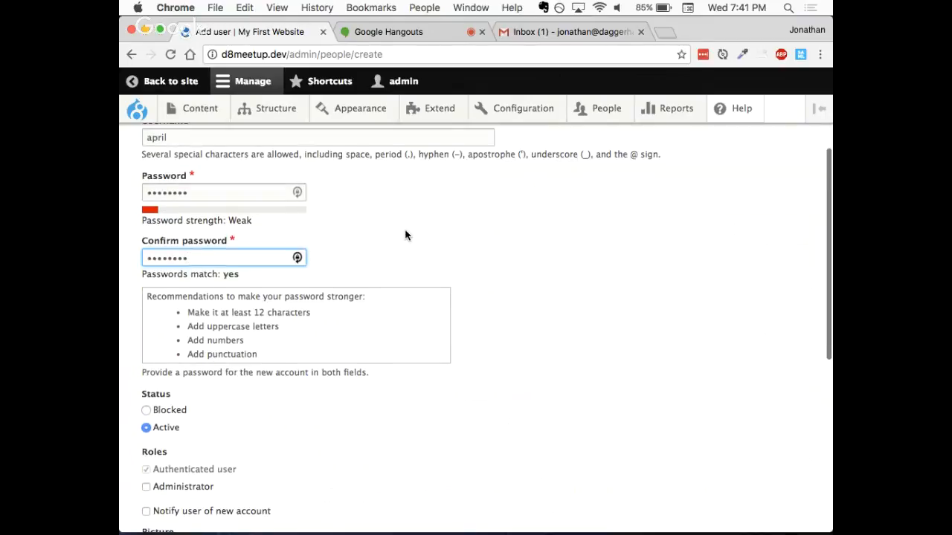
scroll(406, 235, down, 1)
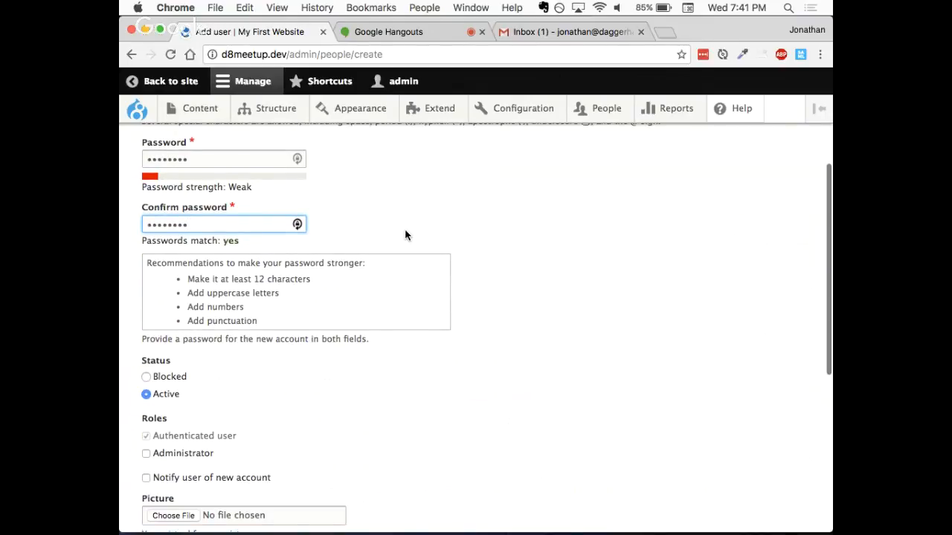
scroll(405, 235, down, 5)
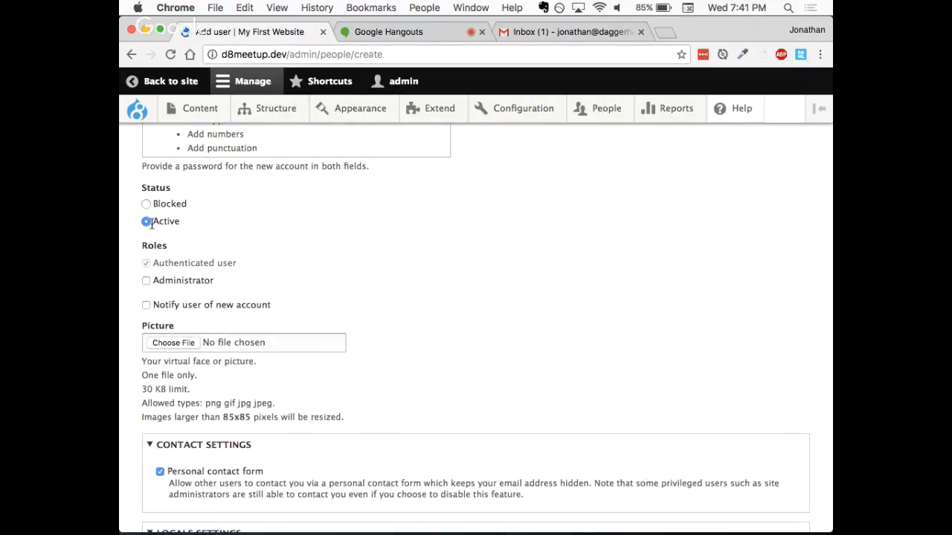
scroll(250, 235, down, 1)
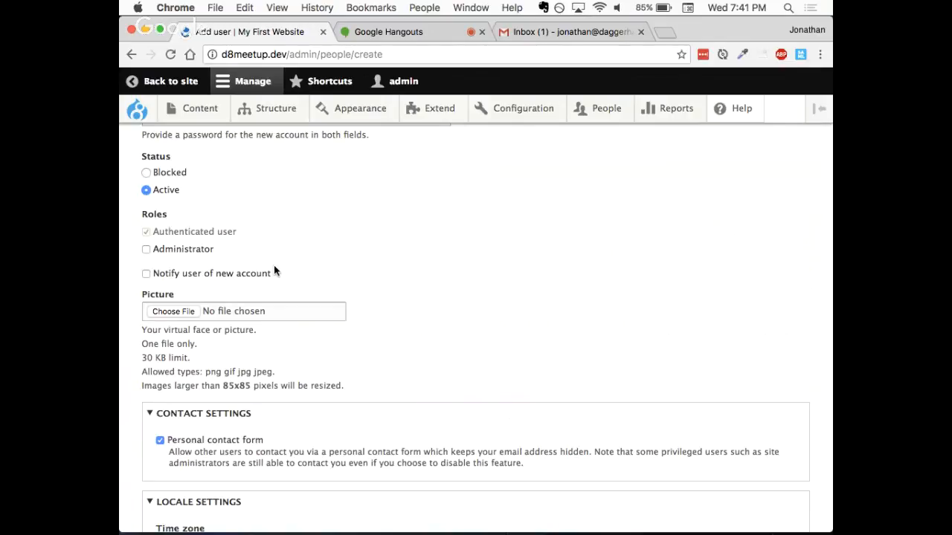
click(176, 278)
scroll(324, 281, down, 2)
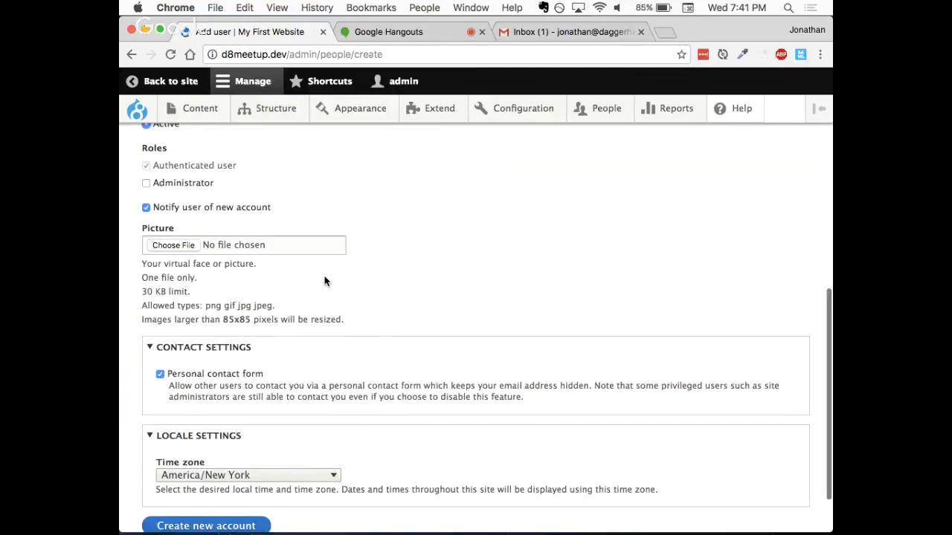
scroll(324, 281, down, 1)
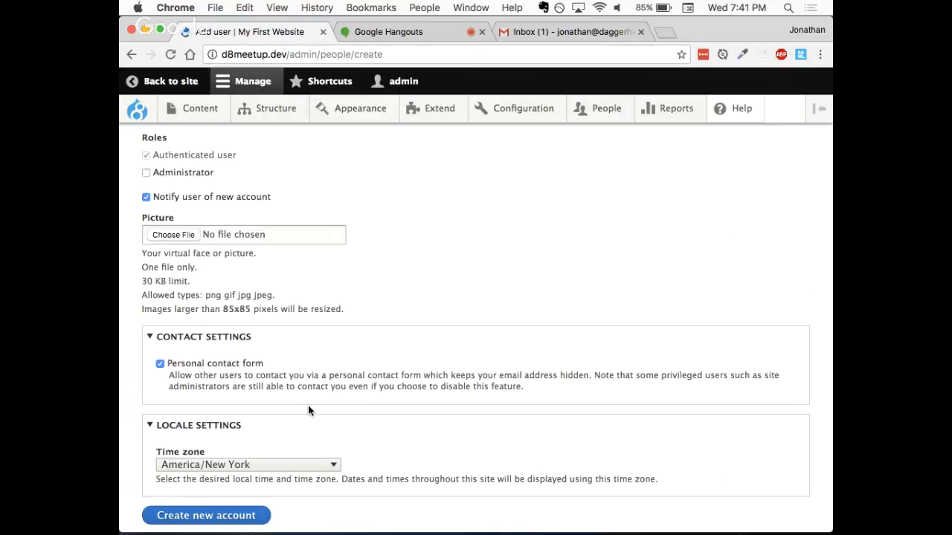
scroll(308, 410, down, 2)
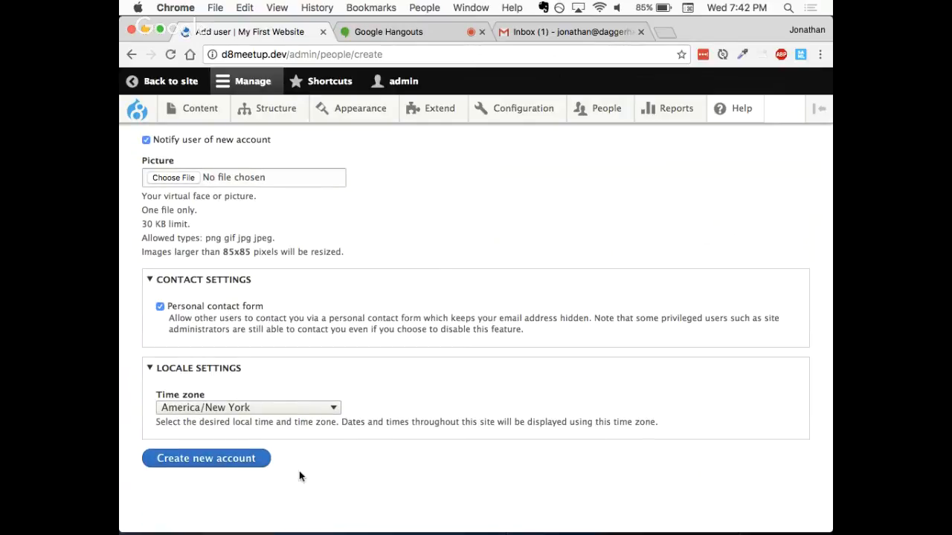
click(218, 458)
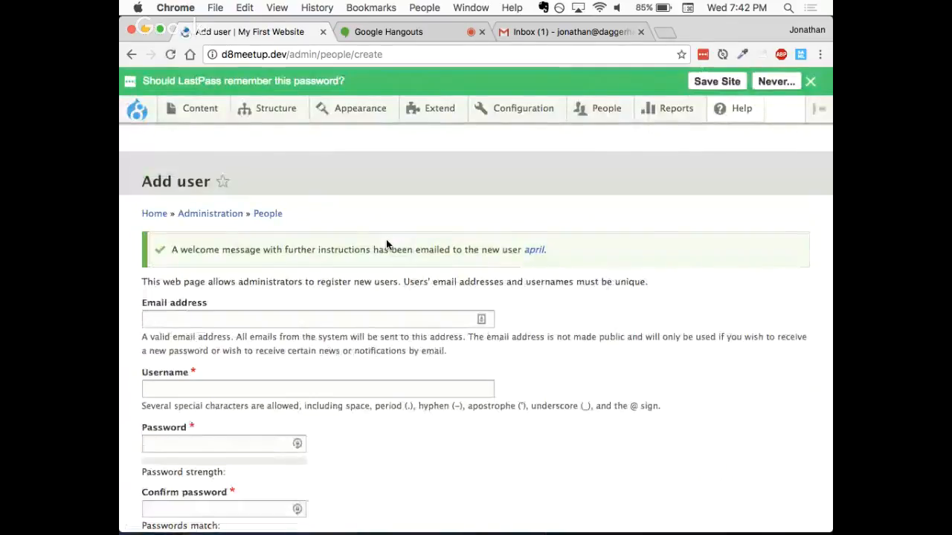
- Switch to Gmail, refresh the inbox to check for the welcome email, and return to the Drupal site
click(532, 32)
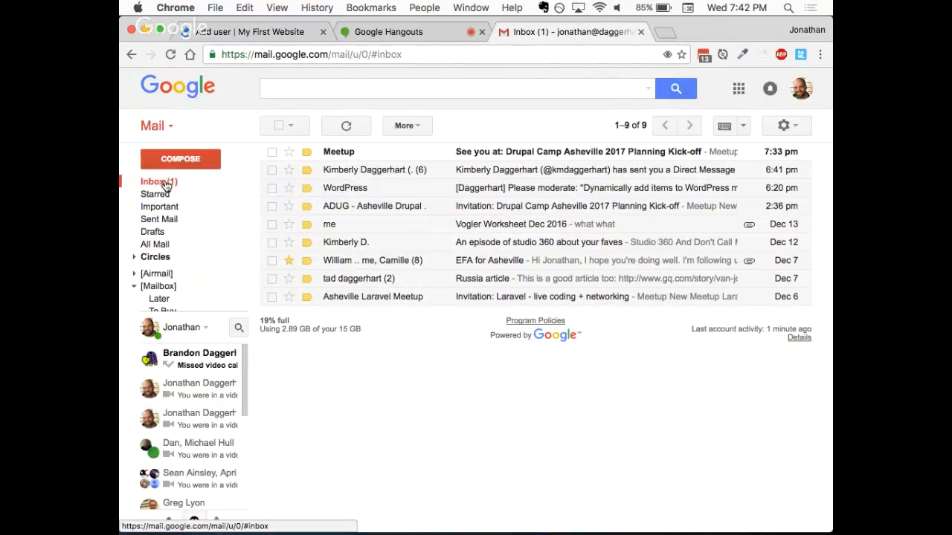
click(346, 126)
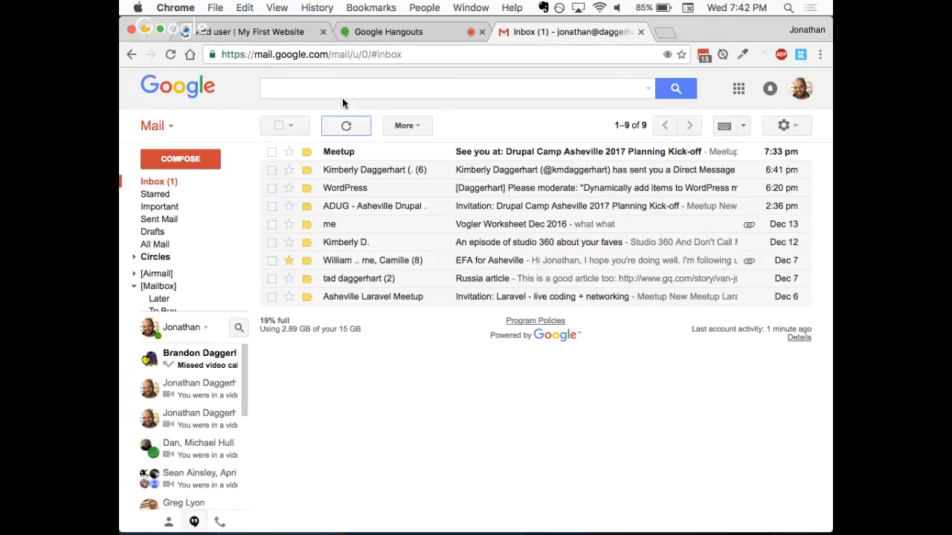
click(281, 37)
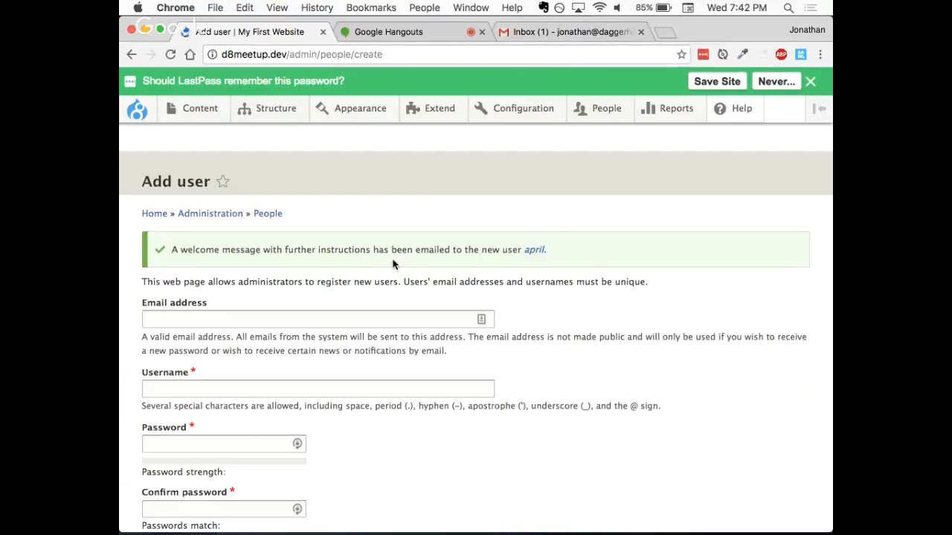
- Open the newly created user's profile page and dismiss the LastPass offer to remember the password
click(533, 253)
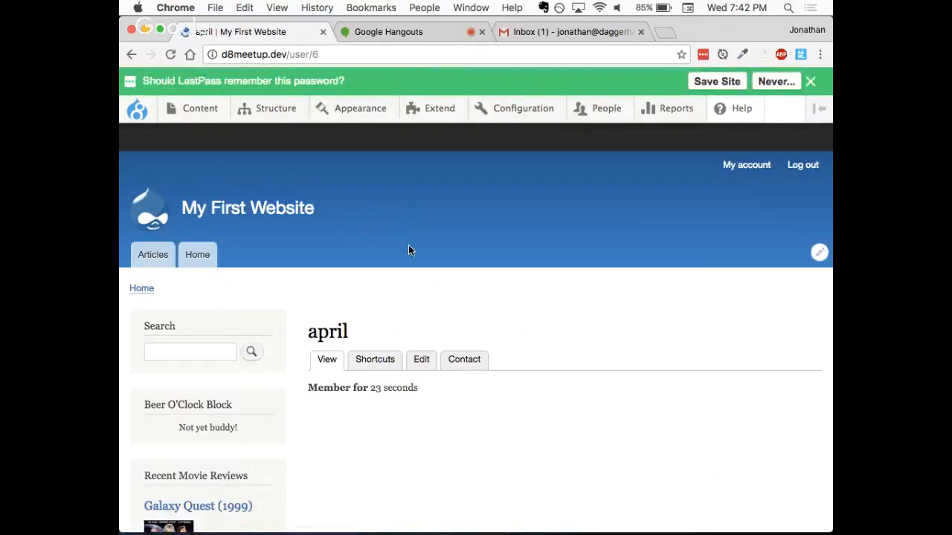
mouse_move(705, 120)
click(811, 81)
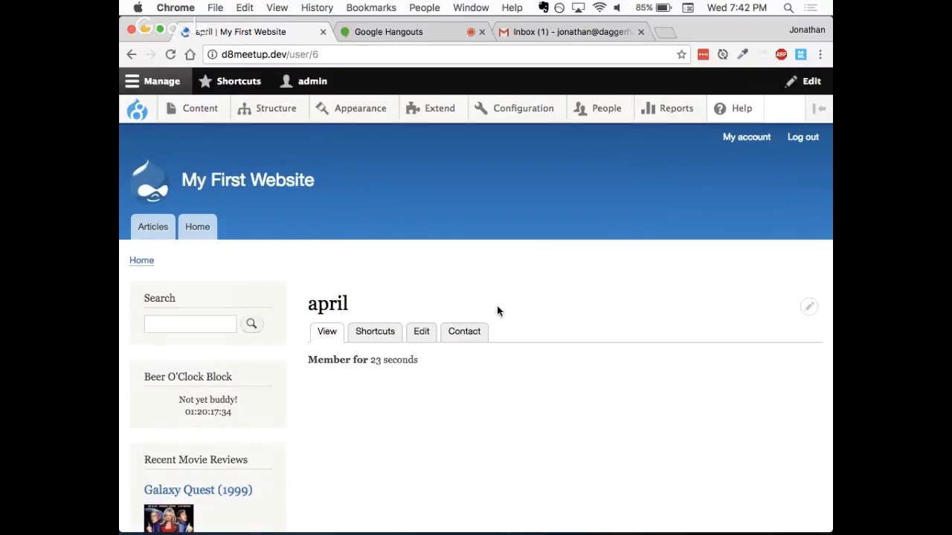
scroll(496, 307, down, 5)
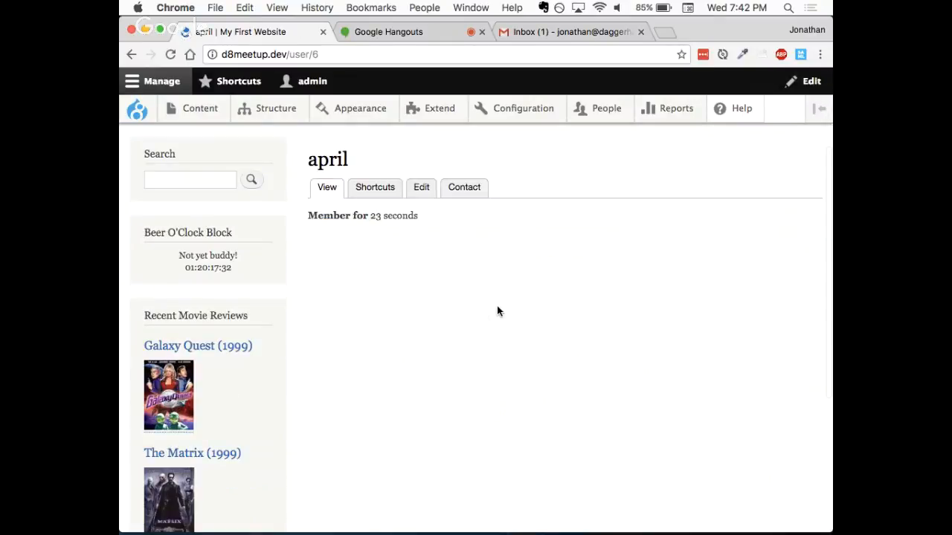
scroll(497, 307, up, 5)
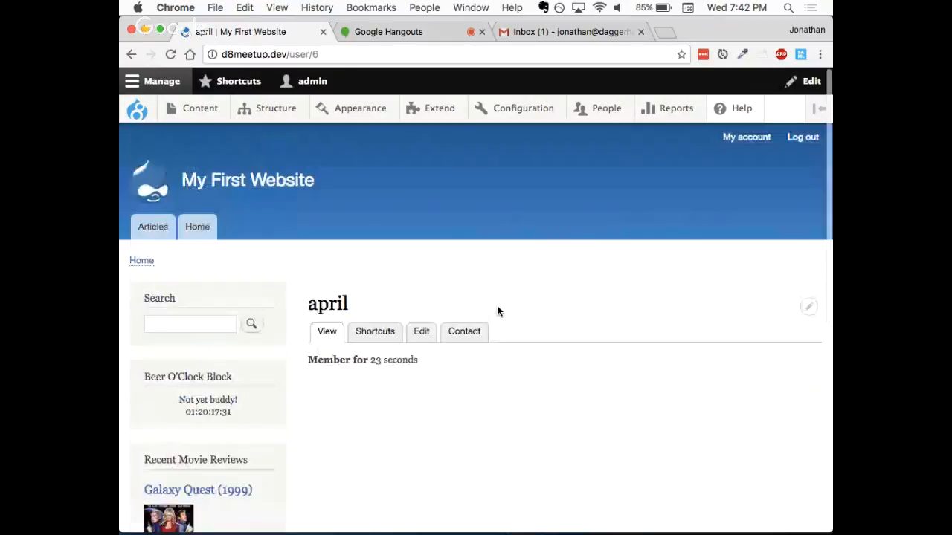
click(517, 32)
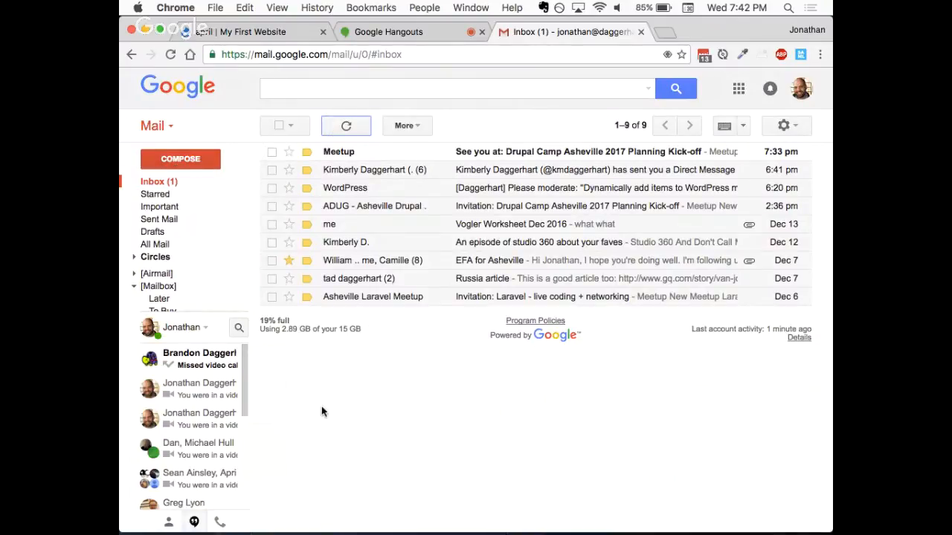
click(191, 522)
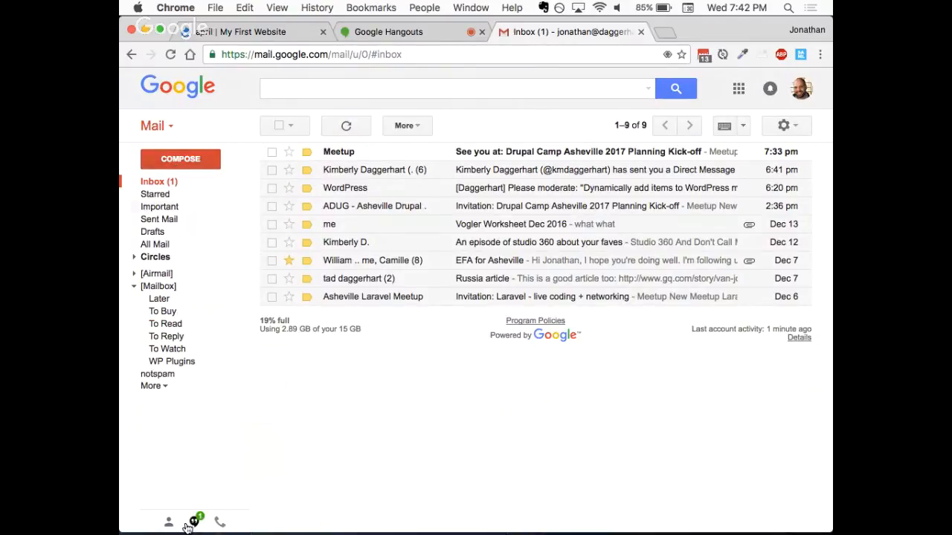
click(150, 386)
click(158, 412)
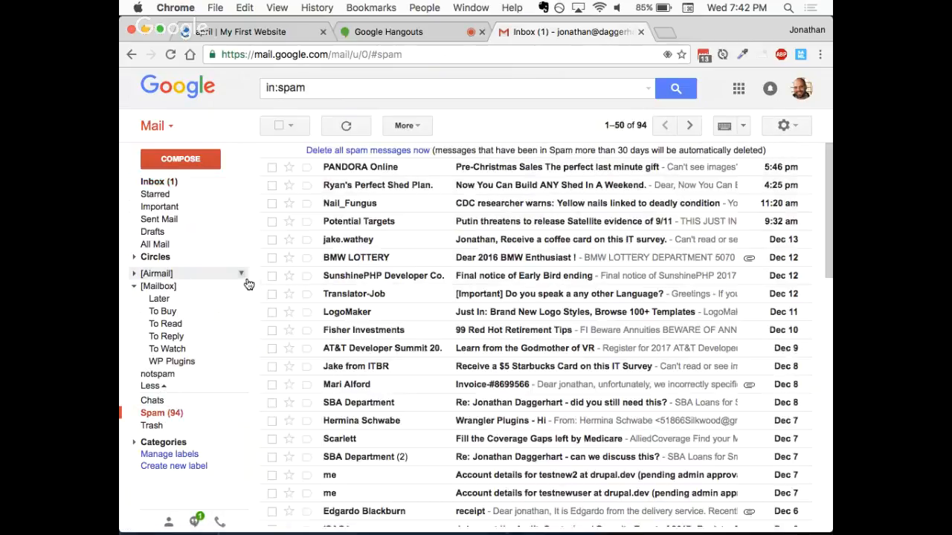
click(156, 183)
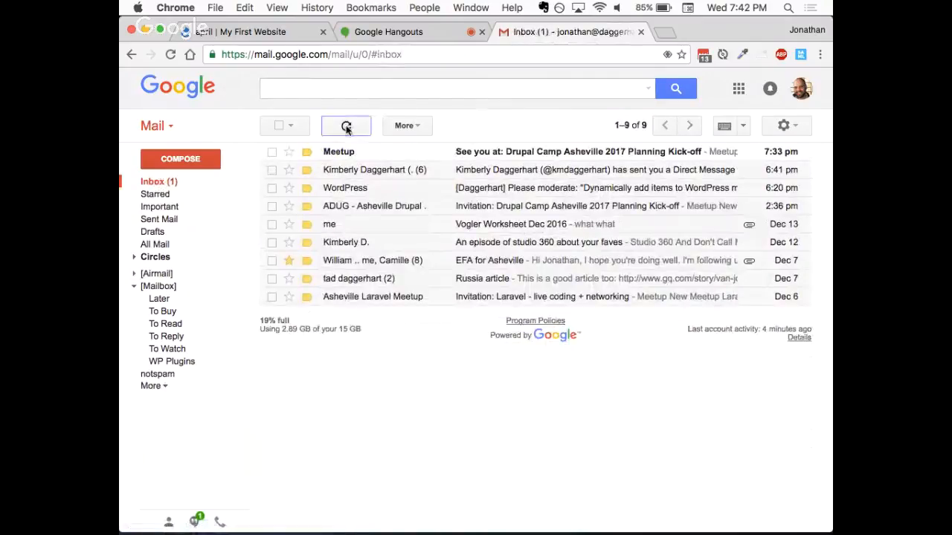
click(249, 32)
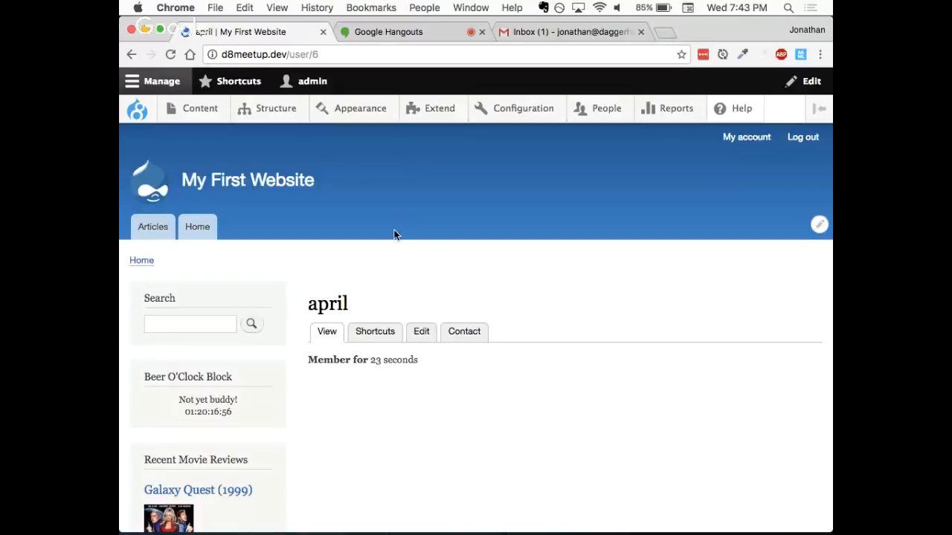
- Examine the Beer O'Clock Block's message and countdown in the profile page's sidebar
scroll(394, 234, down, 1)
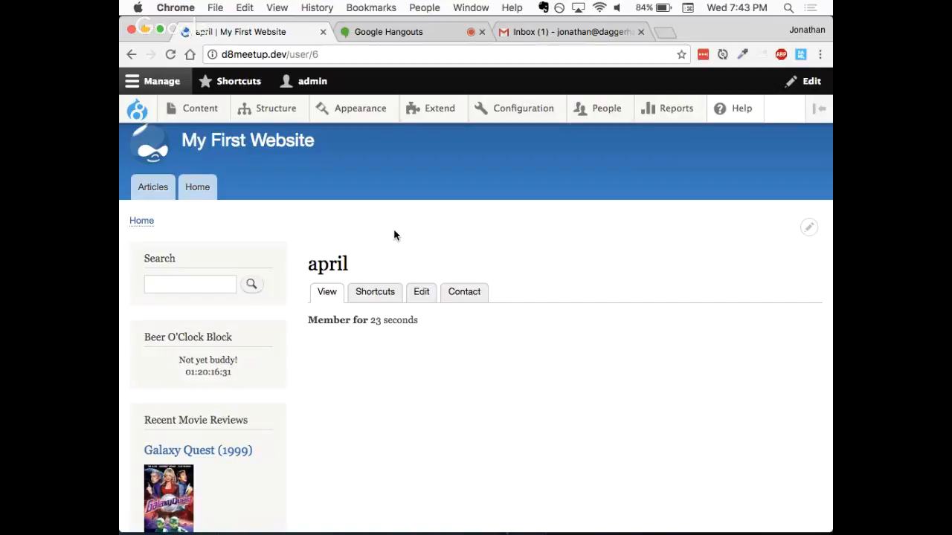
scroll(394, 235, down, 2)
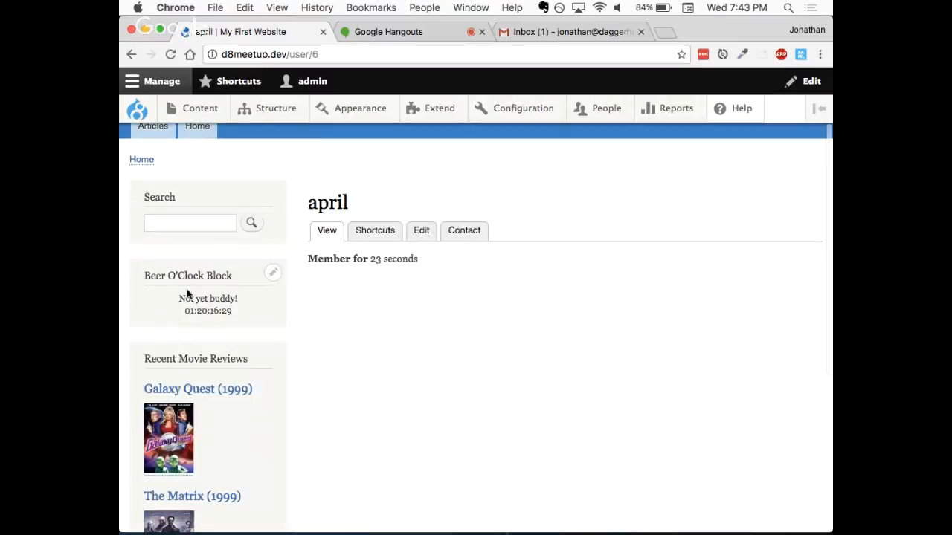
drag(179, 299, 238, 301)
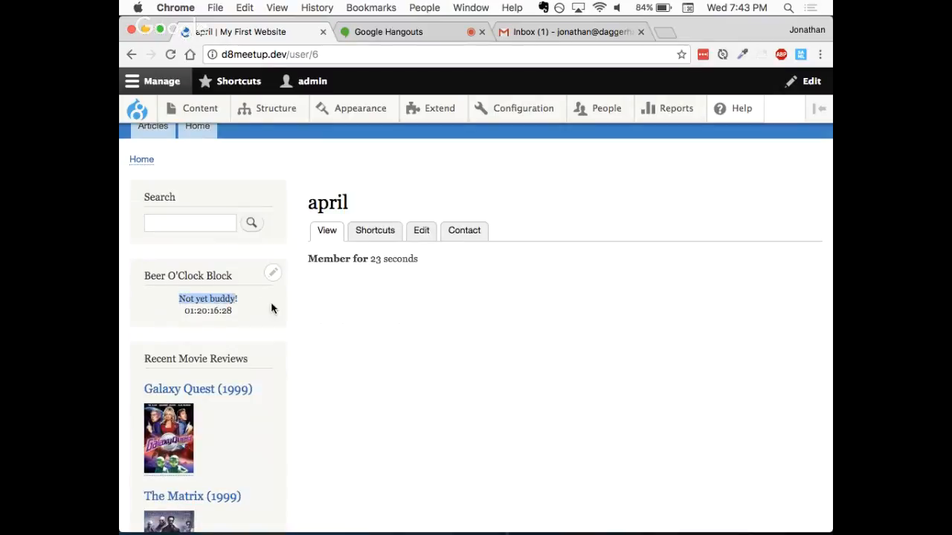
click(350, 326)
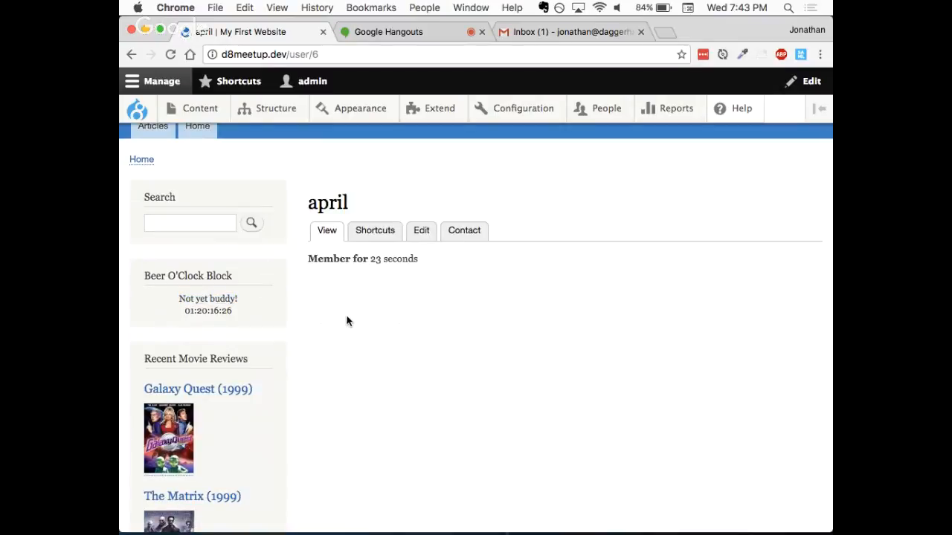
scroll(345, 317, up, 3)
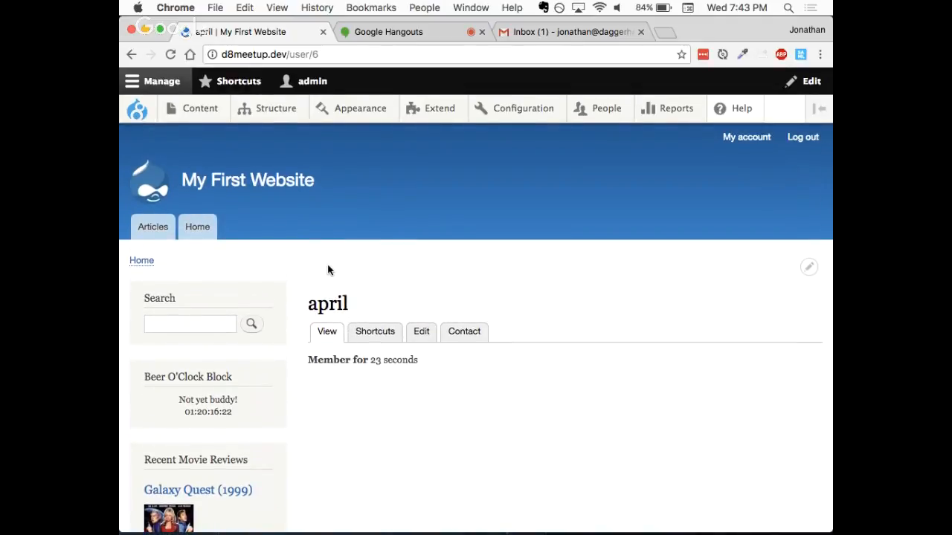
- Disable the Beer O'Clock Block in the Bartik block layout by setting its region to None, save the blocks, and return to the user's profile
mouse_move(264, 109)
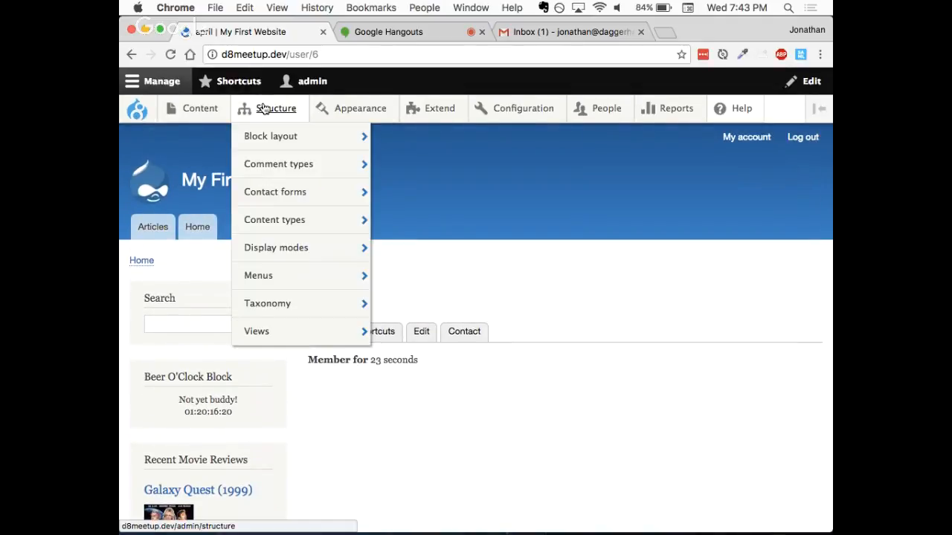
click(274, 143)
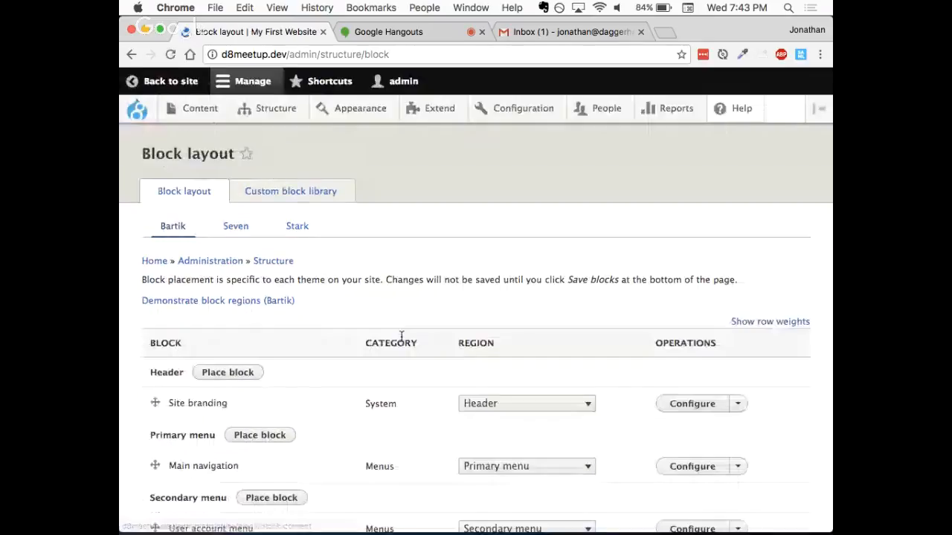
scroll(401, 335, down, 10)
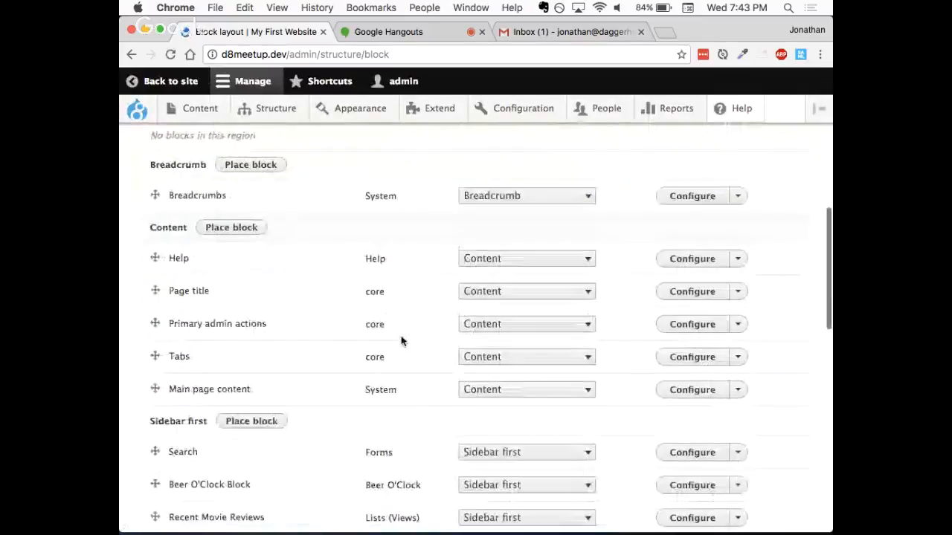
scroll(401, 340, down, 5)
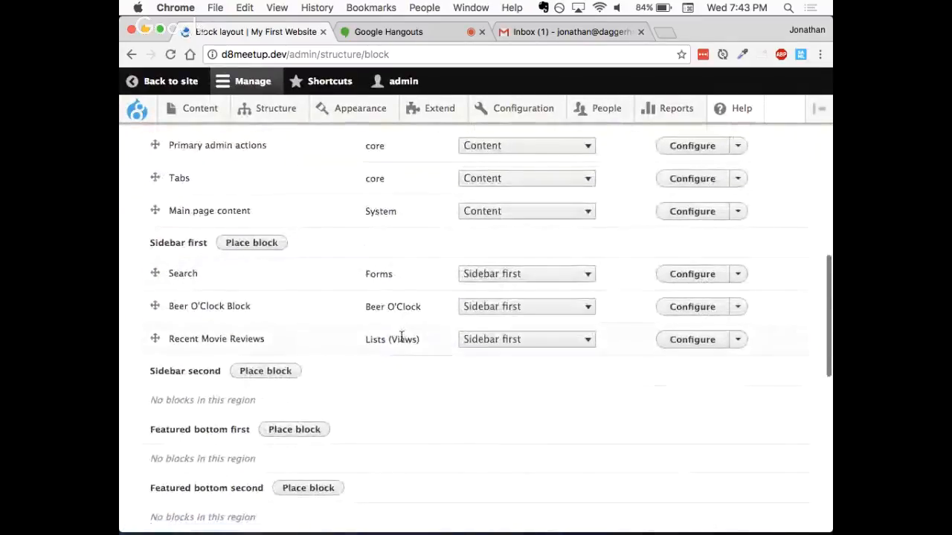
click(497, 308)
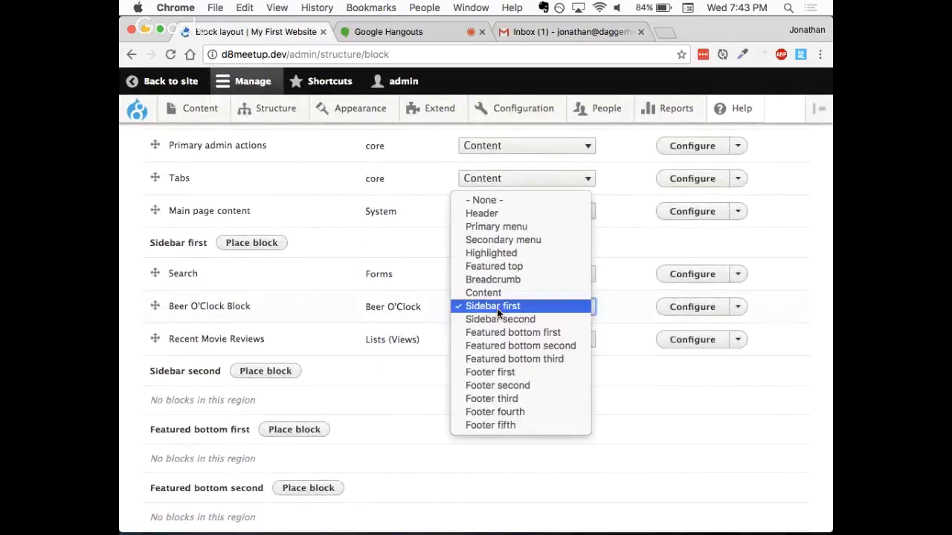
click(486, 197)
scroll(325, 365, down, 6)
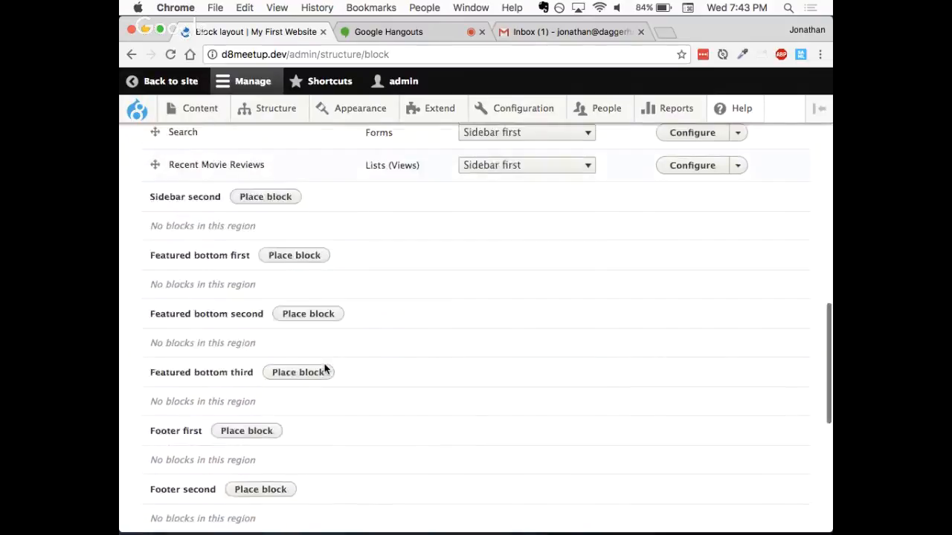
scroll(244, 453, up, 4)
scroll(245, 453, down, 10)
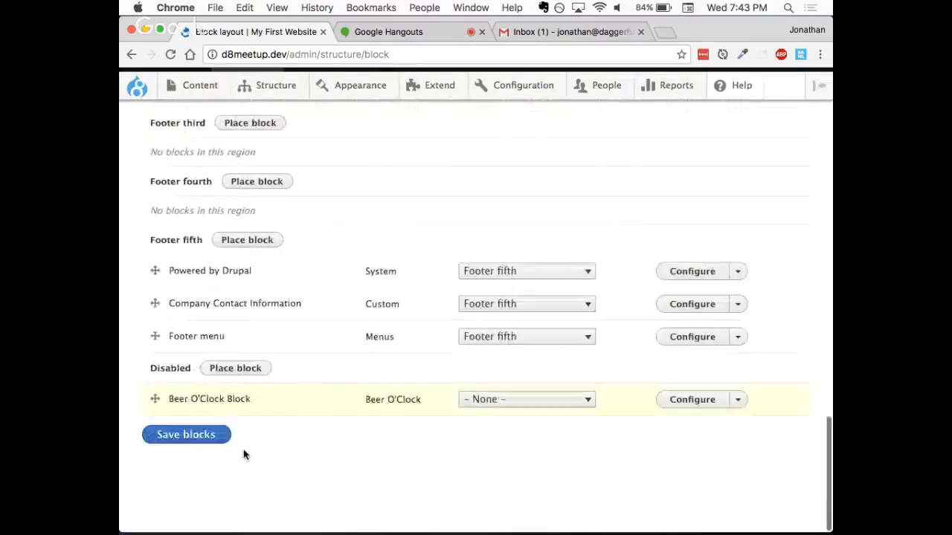
click(185, 458)
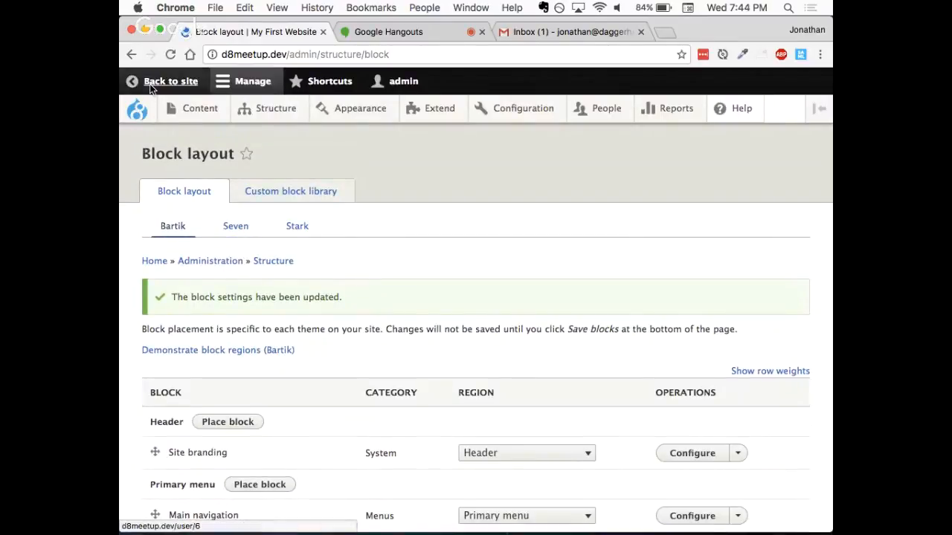
click(150, 83)
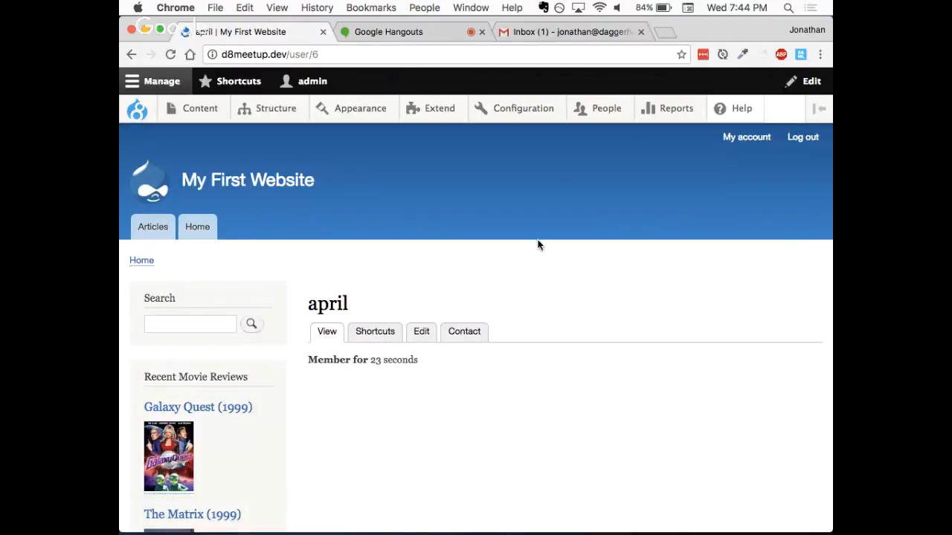
click(547, 31)
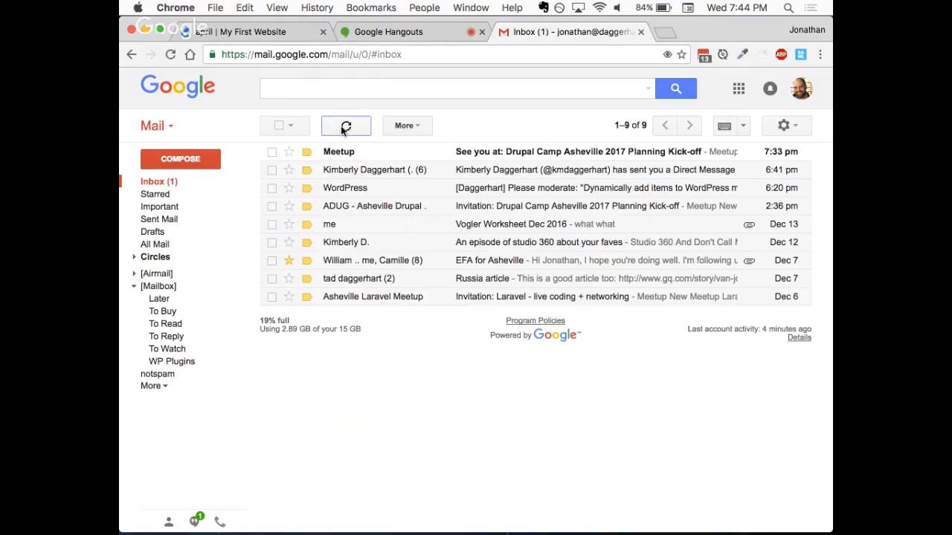
click(155, 386)
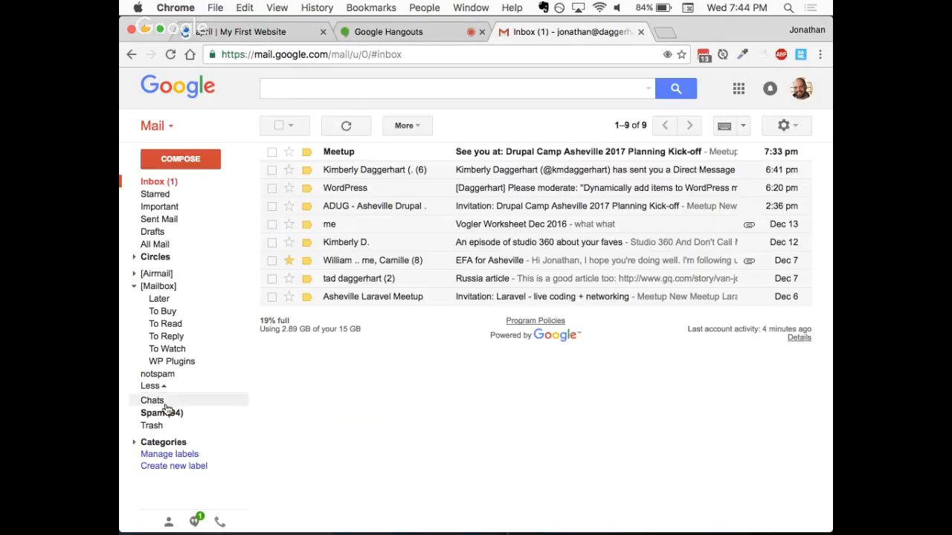
click(266, 33)
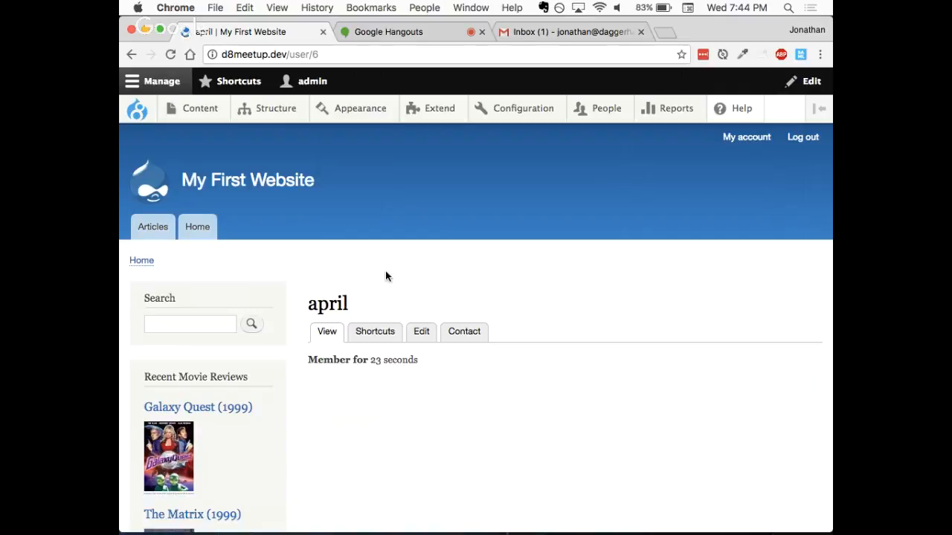
- Examine the user path and the user ID in the profile page's URL
scroll(349, 284, down, 2)
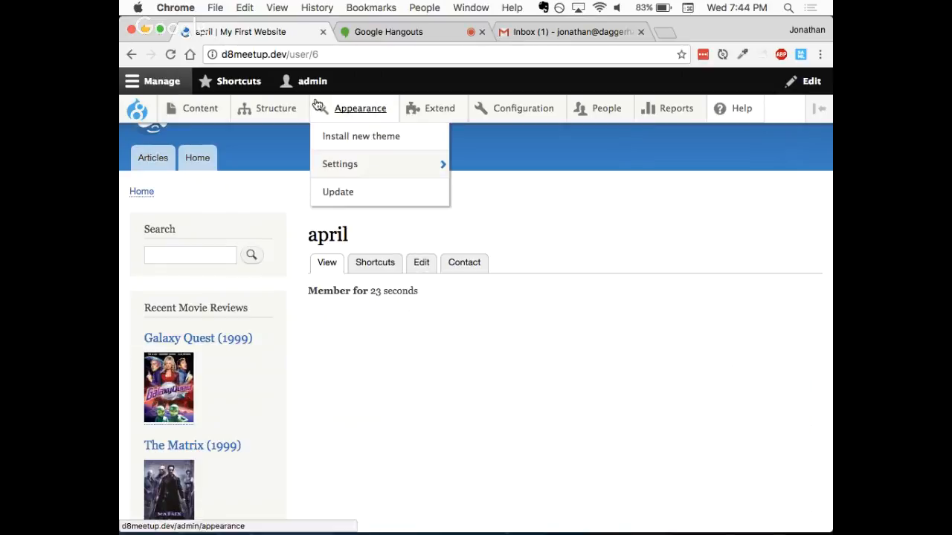
drag(288, 54, 308, 55)
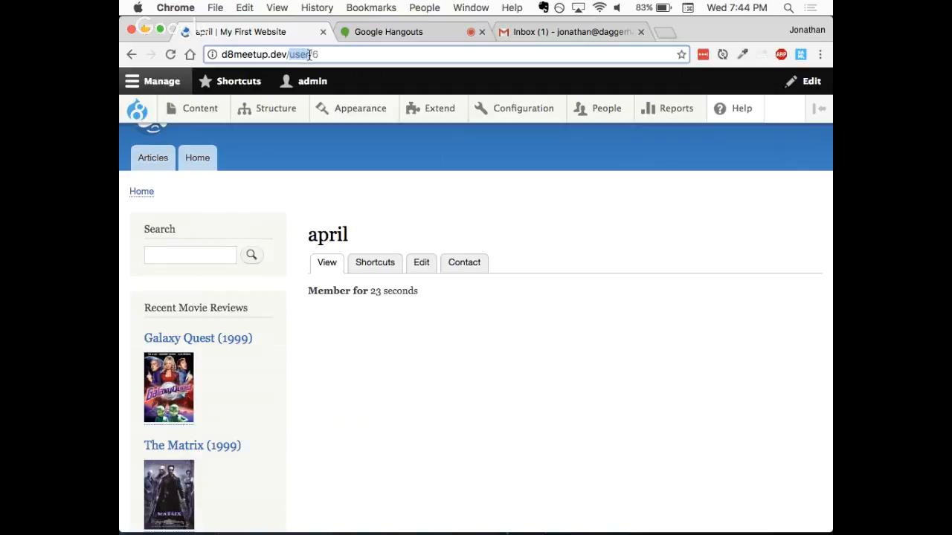
click(337, 55)
key(Left)
key(Left)
key(Left)
key(shift+Right)
key(shift+Right)
key(shift+Right)
key(shift+Right)
key(shift+Right)
key(Right)
key(shift+Right)
click(348, 186)
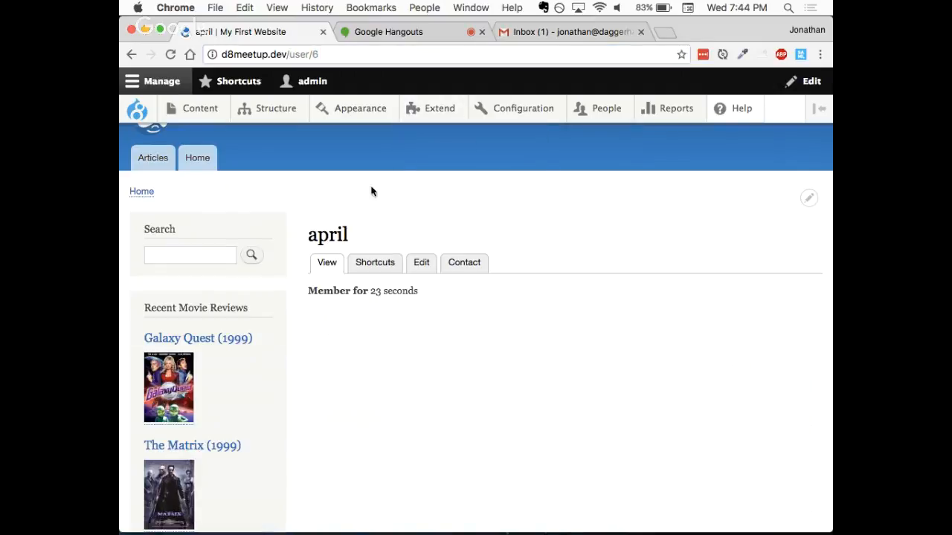
drag(320, 54, 312, 55)
- Review the email address, password, status and role fields in the test user's edit form, and return to the profile view
click(422, 266)
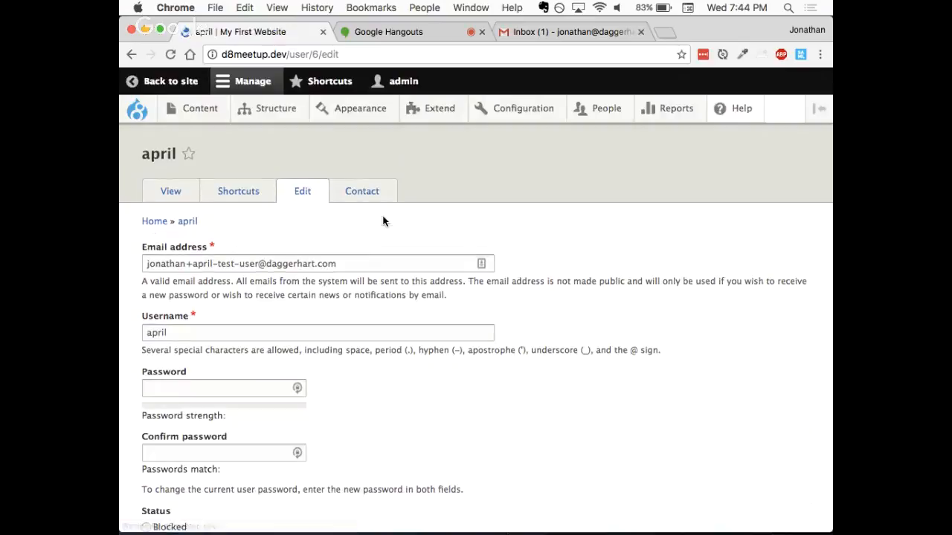
drag(350, 265, 274, 266)
click(274, 233)
scroll(262, 236, down, 8)
scroll(262, 237, up, 5)
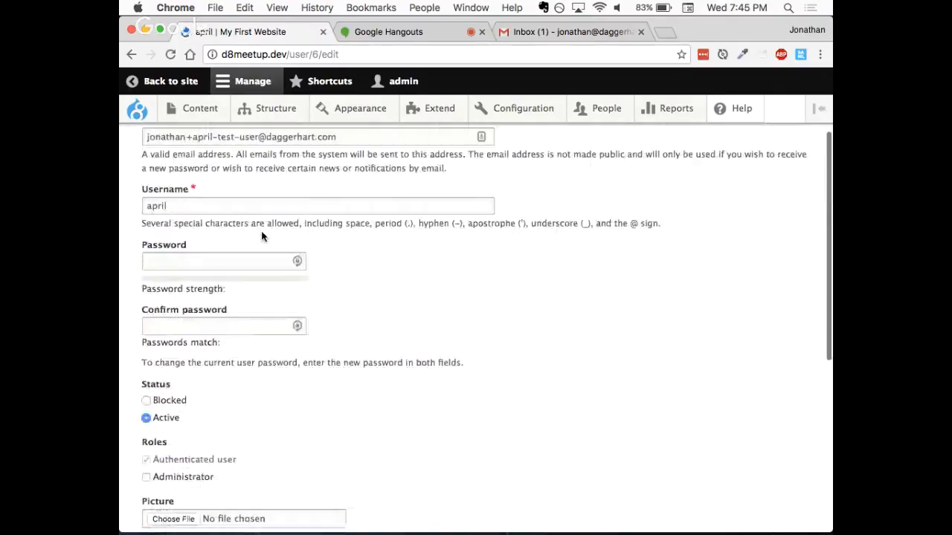
scroll(262, 237, up, 3)
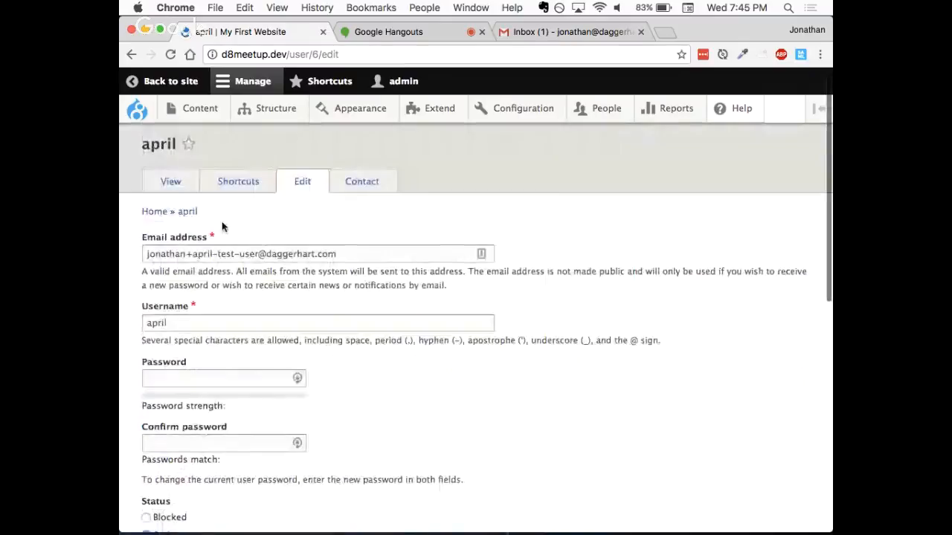
click(169, 181)
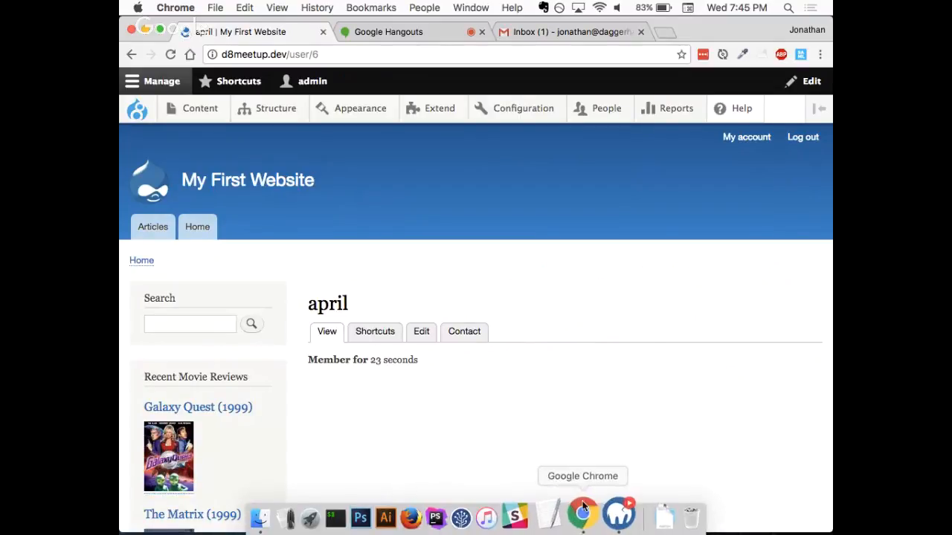
- Open an incognito window, narrow it so the admin window shows behind it, and load d8meetup.dev
right_click(583, 511)
click(615, 399)
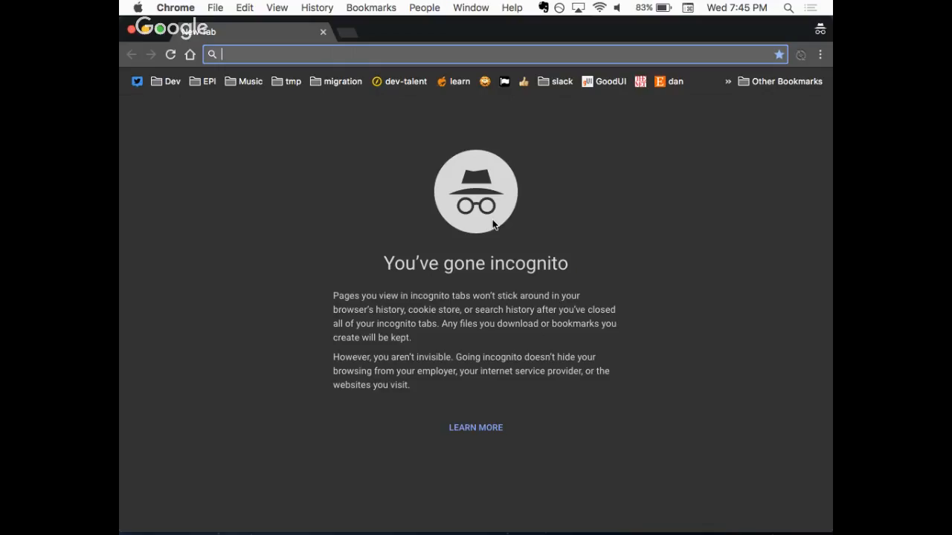
right_click(699, 76)
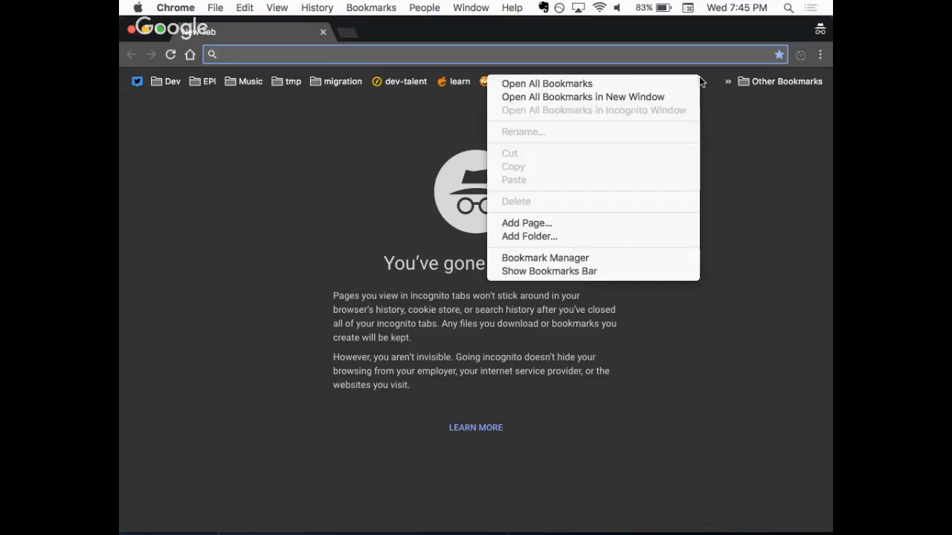
click(562, 271)
drag(119, 107, 169, 111)
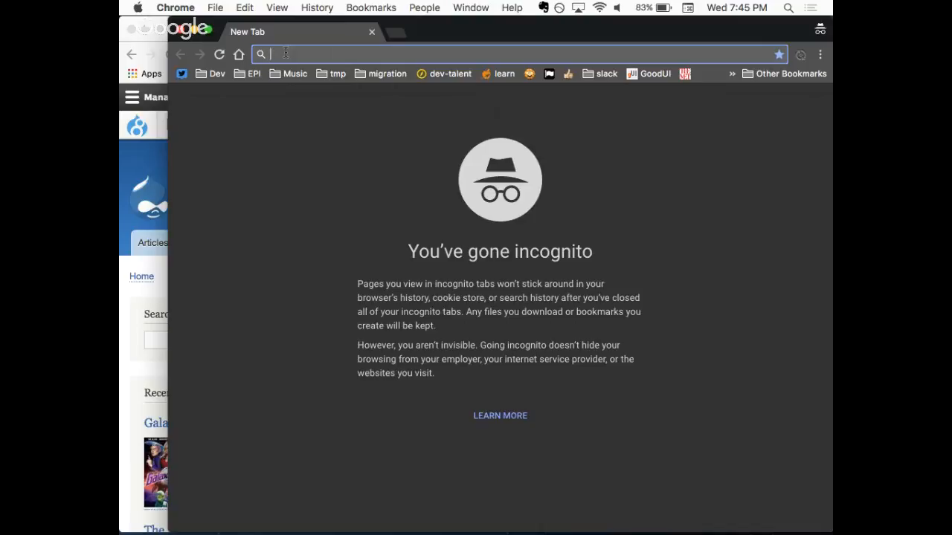
text(d8m)
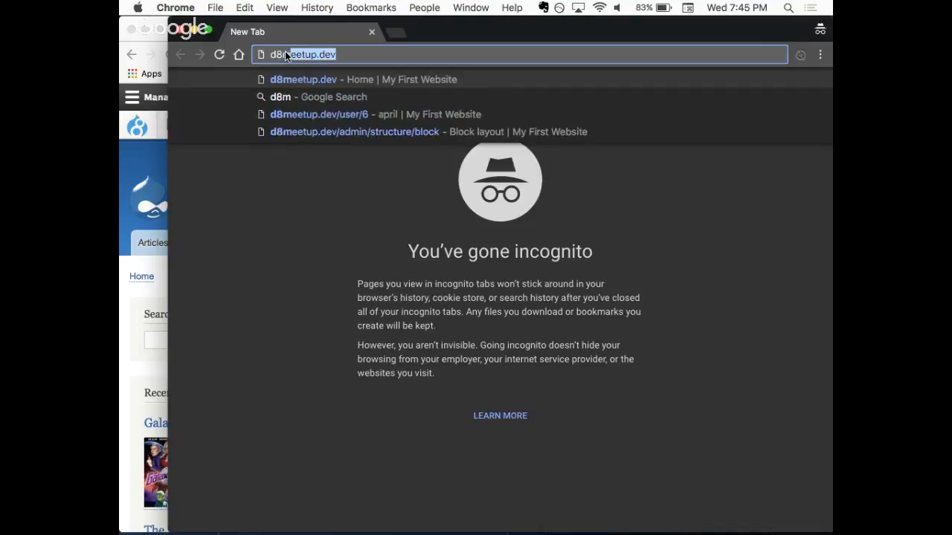
key(Return)
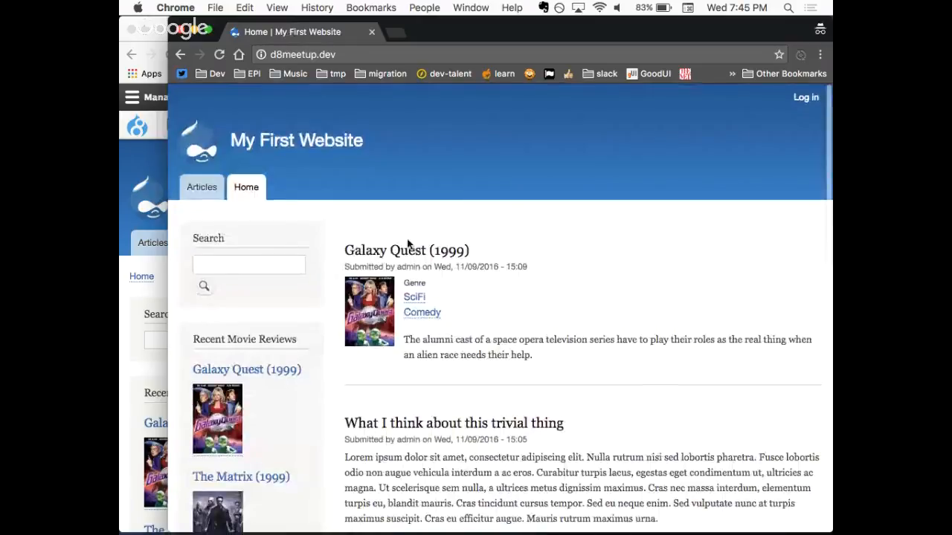
- Log in to the site as the new test user with its username and account password
click(808, 98)
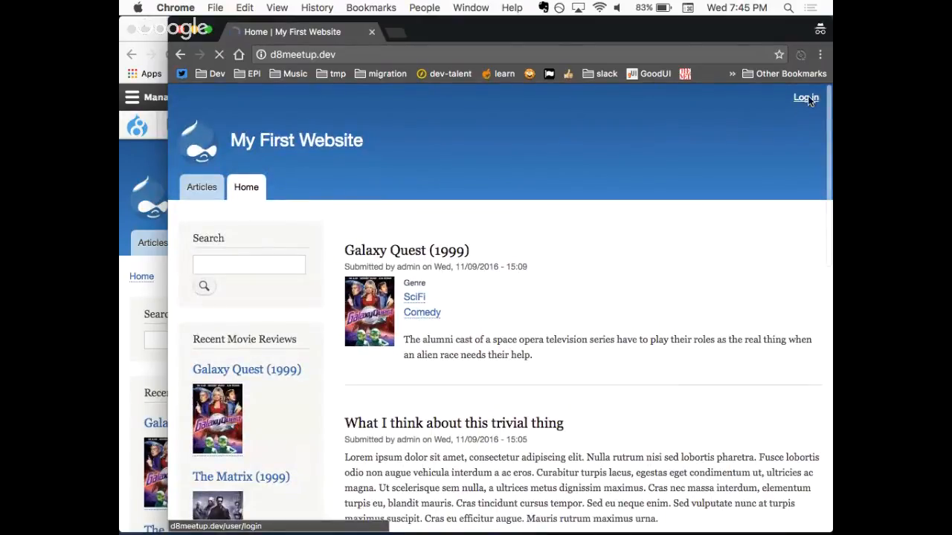
text(april)
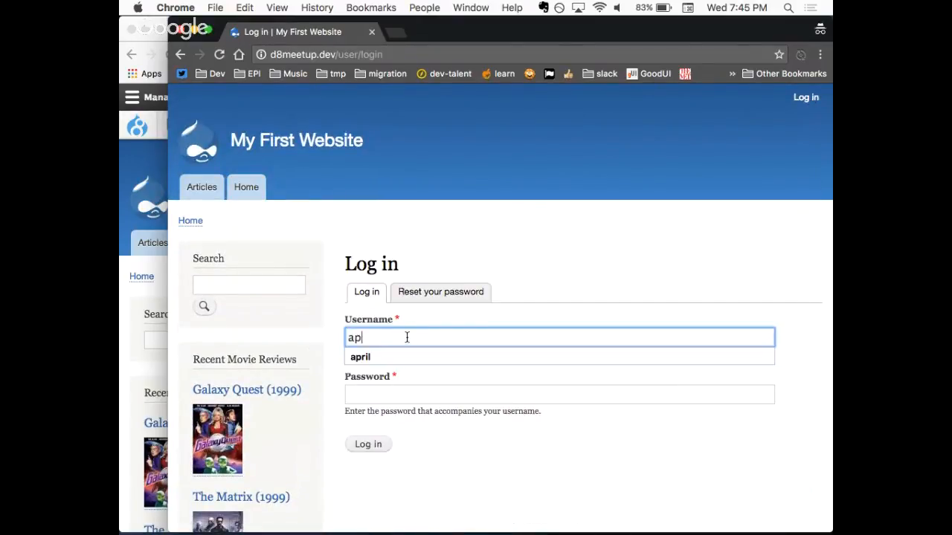
key(Tab)
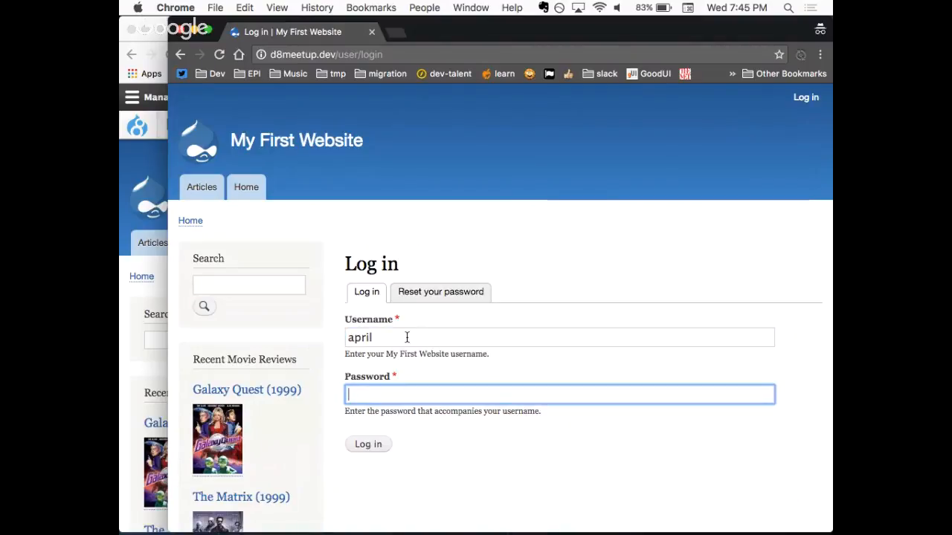
text(password)
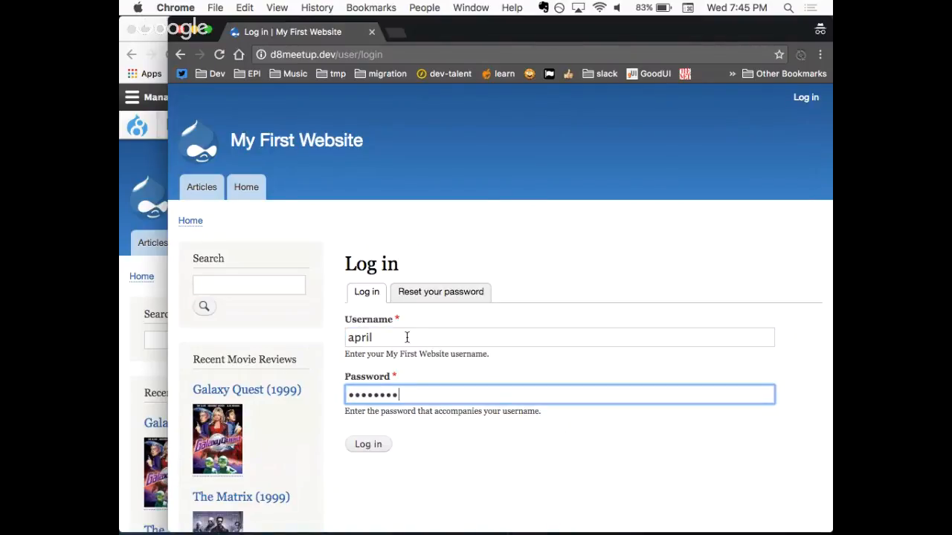
click(370, 445)
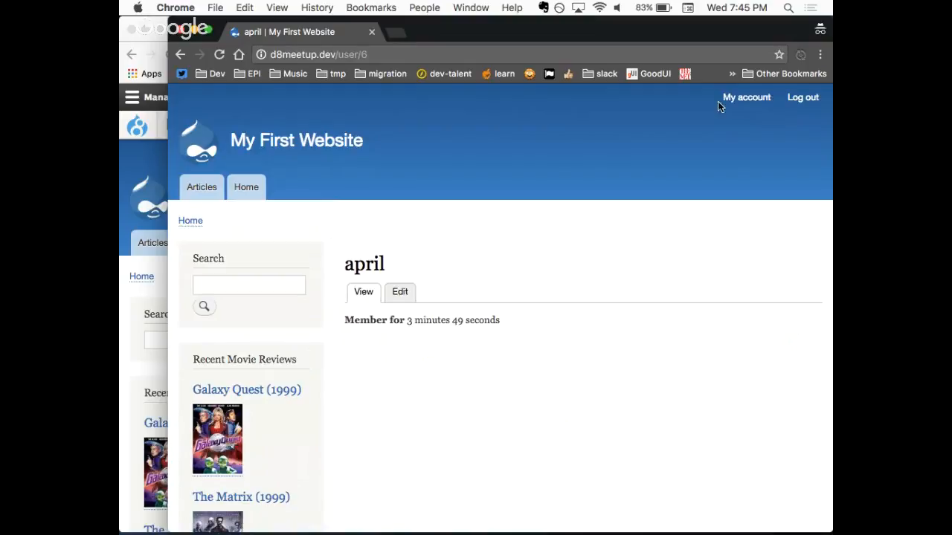
- Hide the bookmarks bar, and bring the admin session's window to the front, narrowed slightly to expose the incognito window's edge
right_click(711, 68)
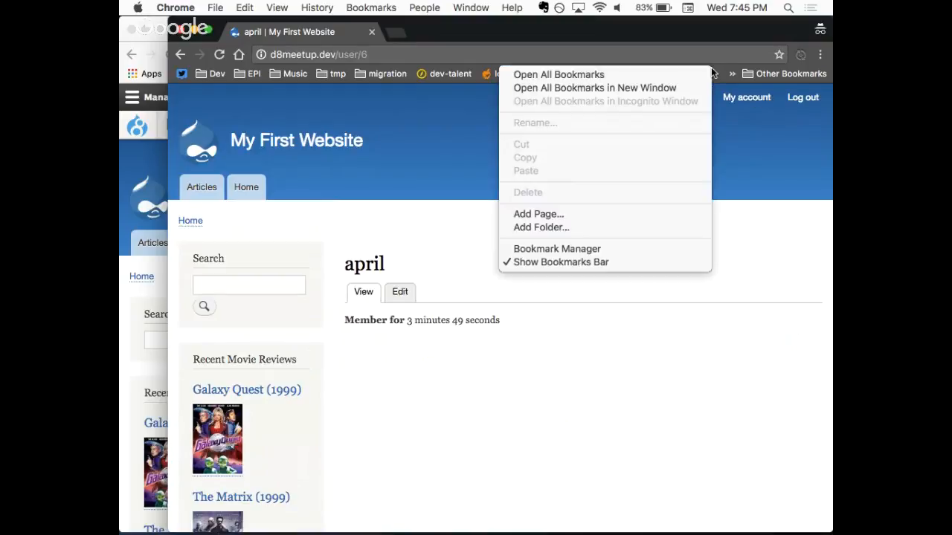
click(563, 262)
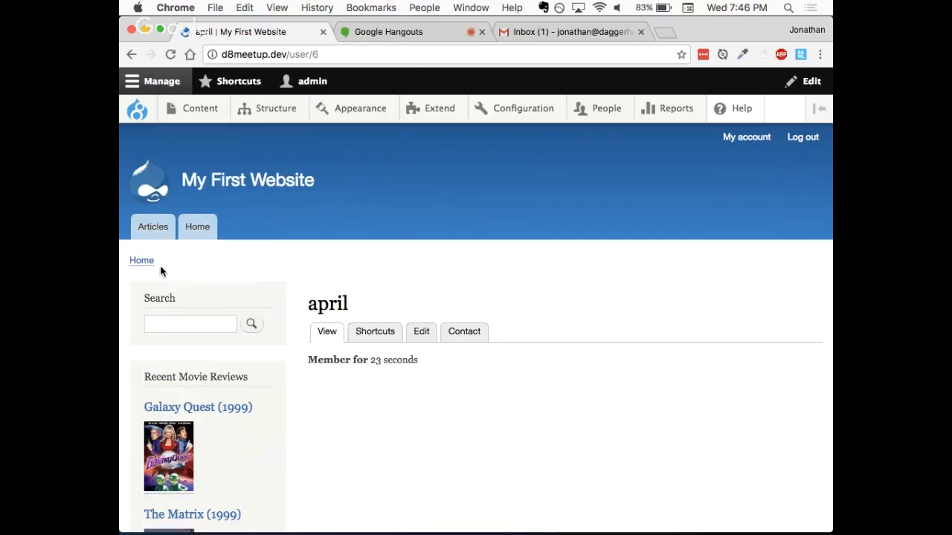
mouse_move(263, 119)
mouse_move(832, 245)
mouse_down()
mouse_move(806, 248)
mouse_move(817, 246)
mouse_up()
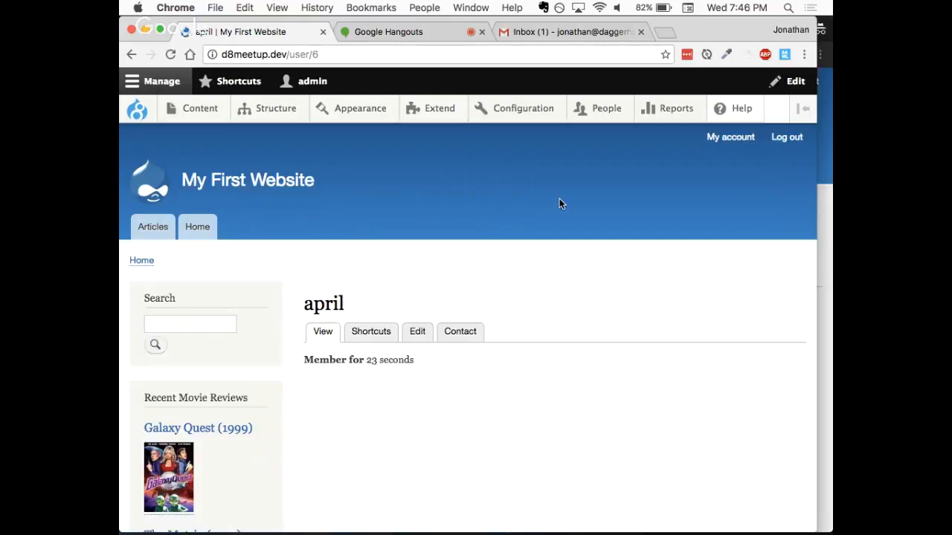
- Open the People Permissions page and look through the introduction and the Block and Comment permissions
mouse_move(599, 110)
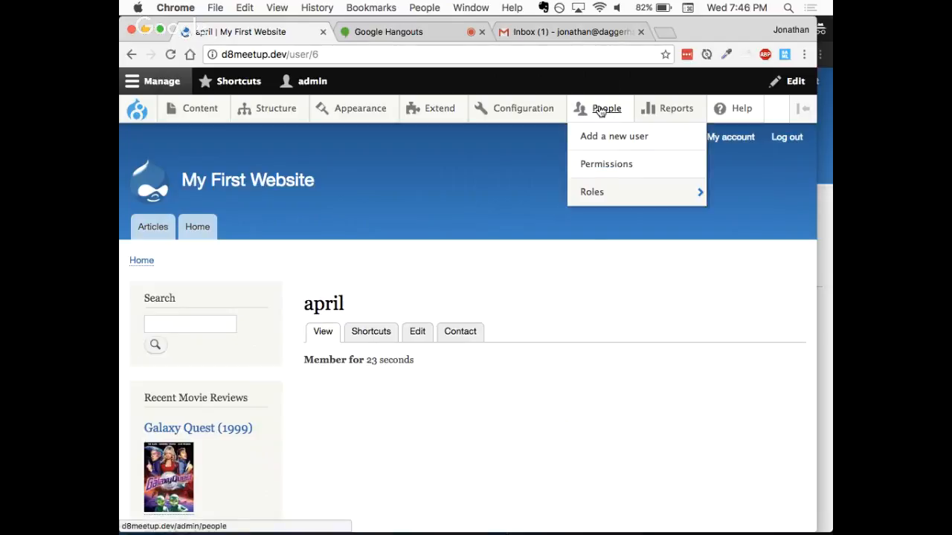
click(606, 164)
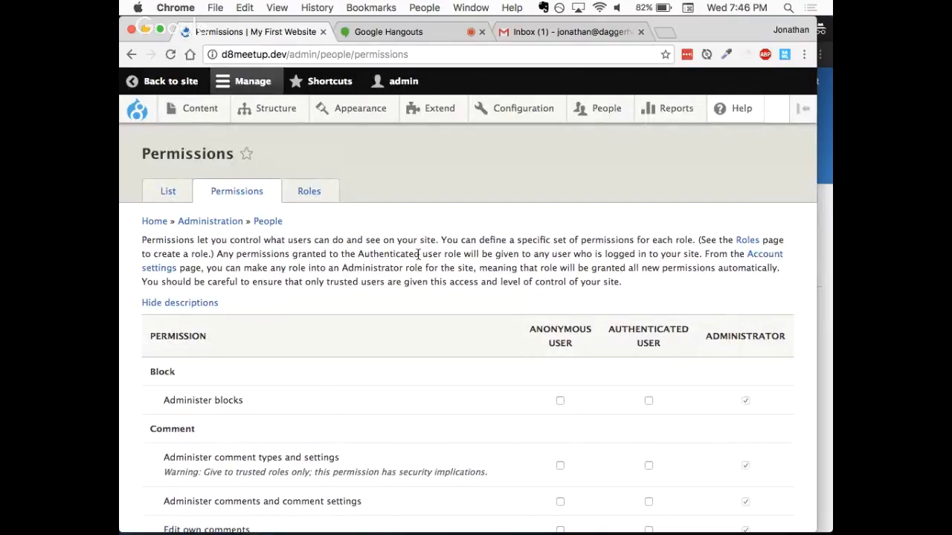
scroll(436, 275, down, 2)
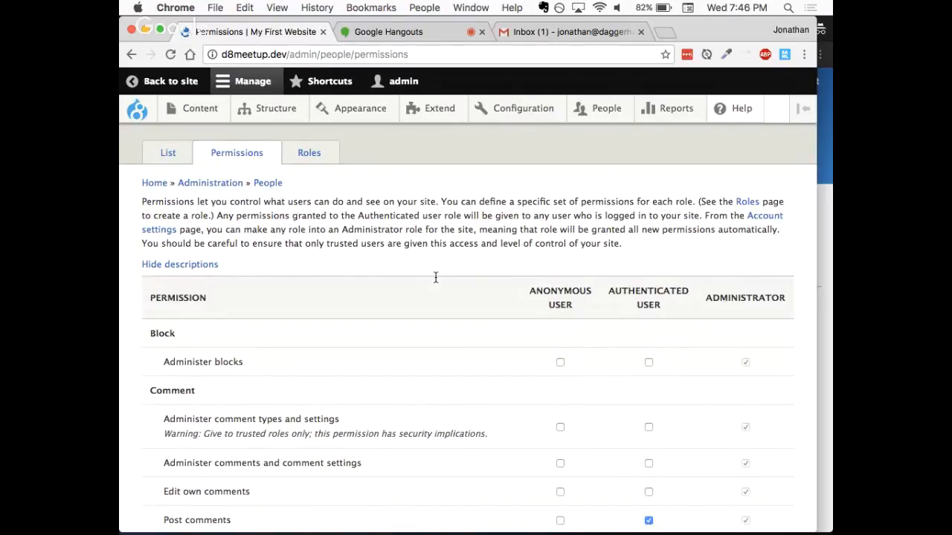
scroll(436, 277, down, 1)
scroll(436, 278, down, 2)
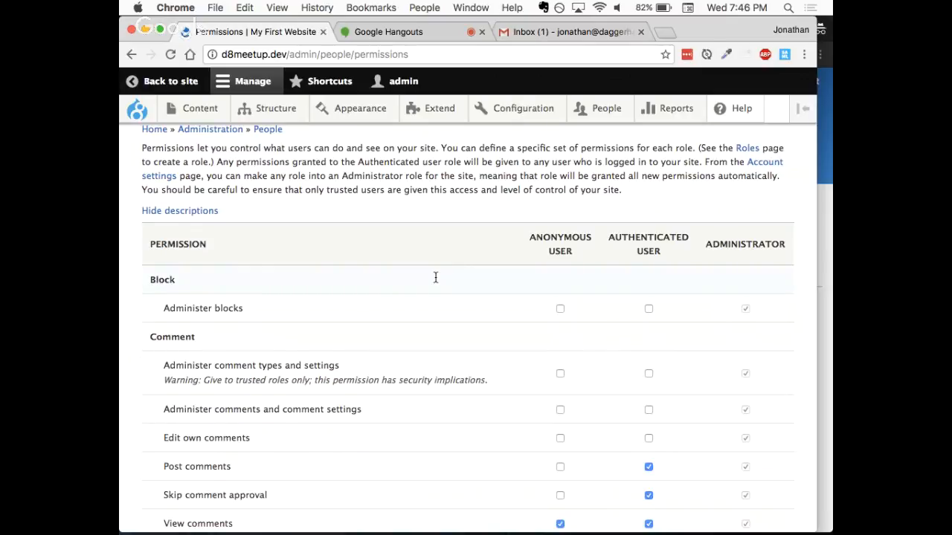
scroll(407, 260, down, 1)
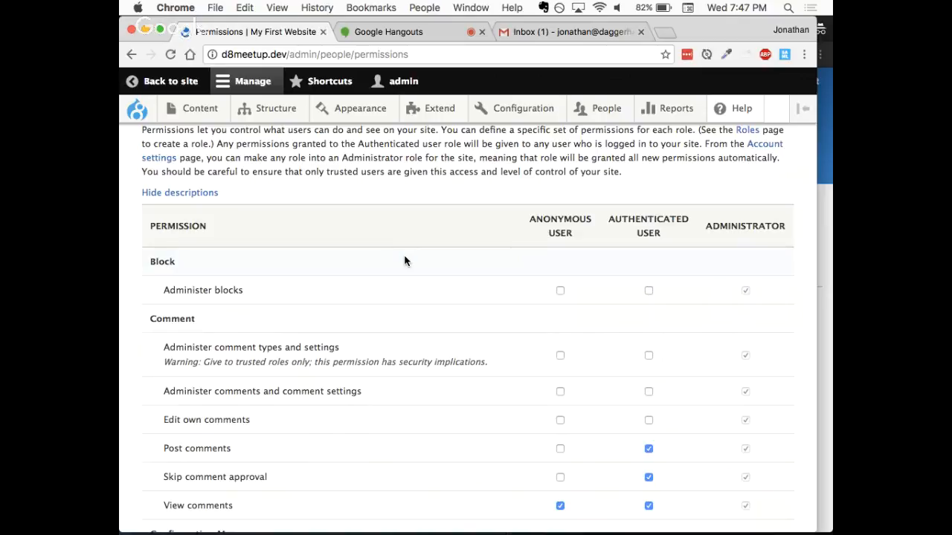
scroll(404, 256, down, 1)
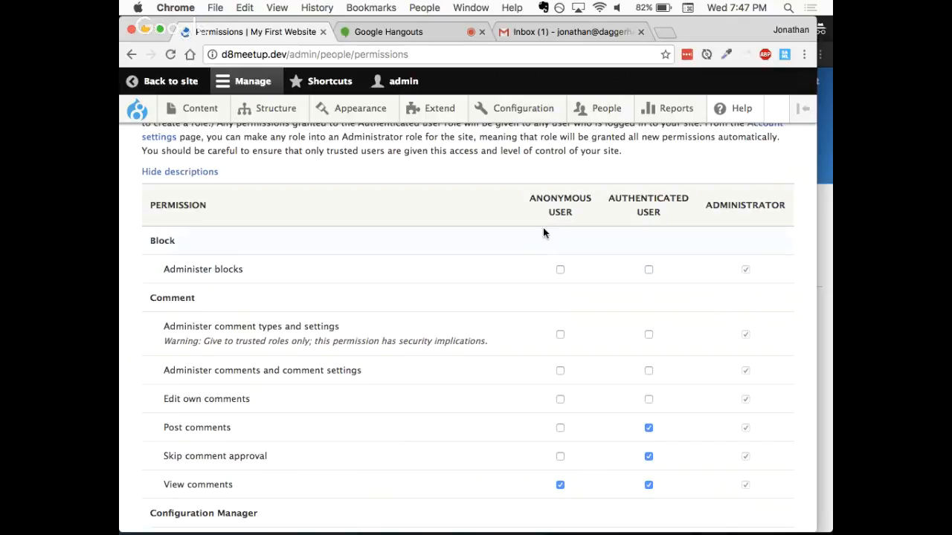
- Examine the Anonymous User, Authenticated User and Administrator role columns and how the listed permissions are assigned to them
drag(531, 199, 579, 214)
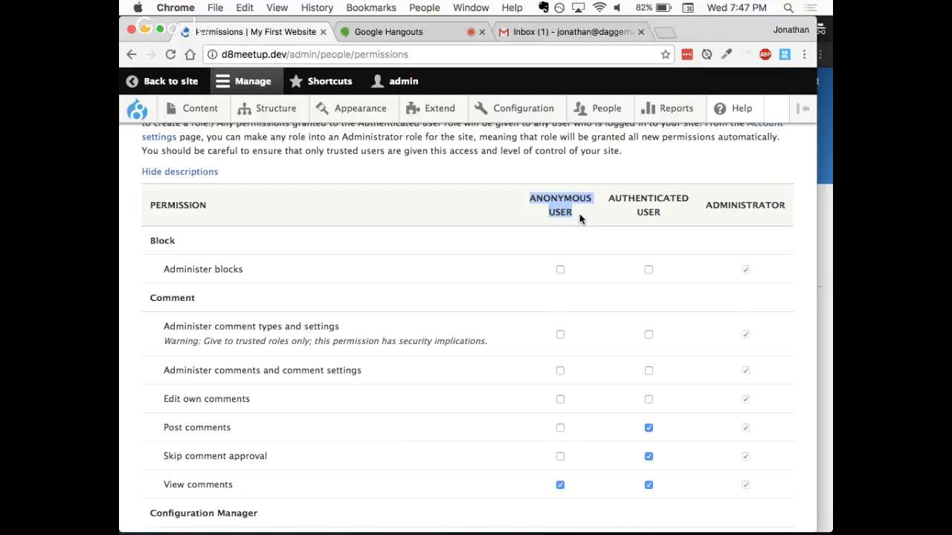
click(579, 213)
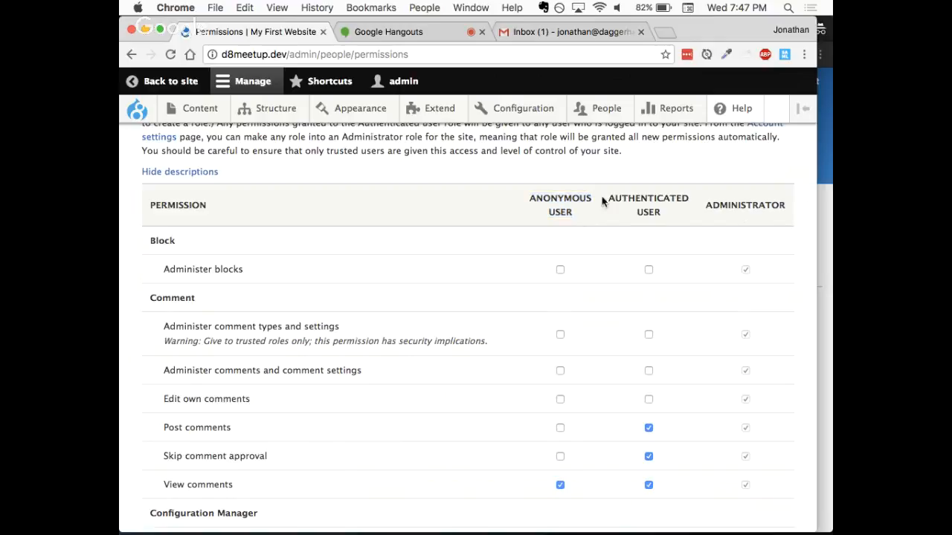
drag(611, 198, 662, 218)
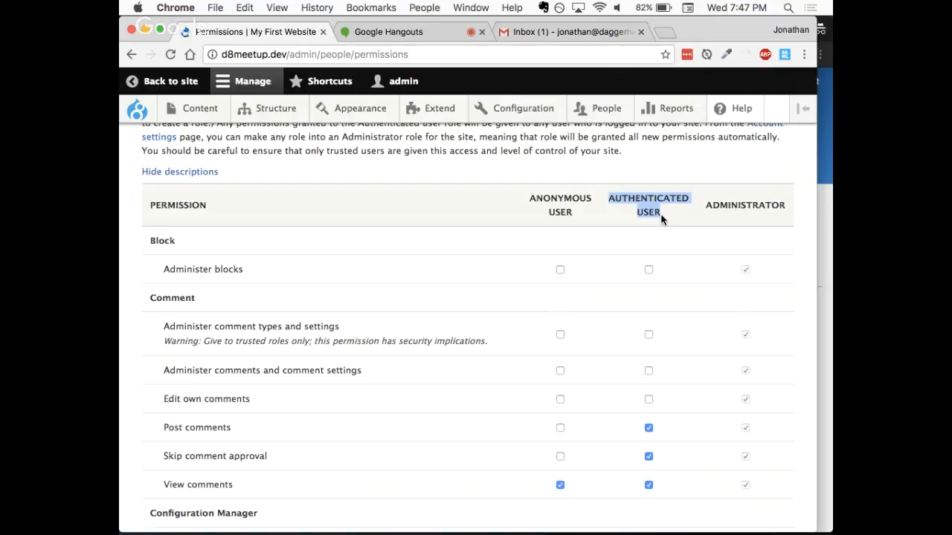
drag(710, 218, 785, 206)
click(703, 226)
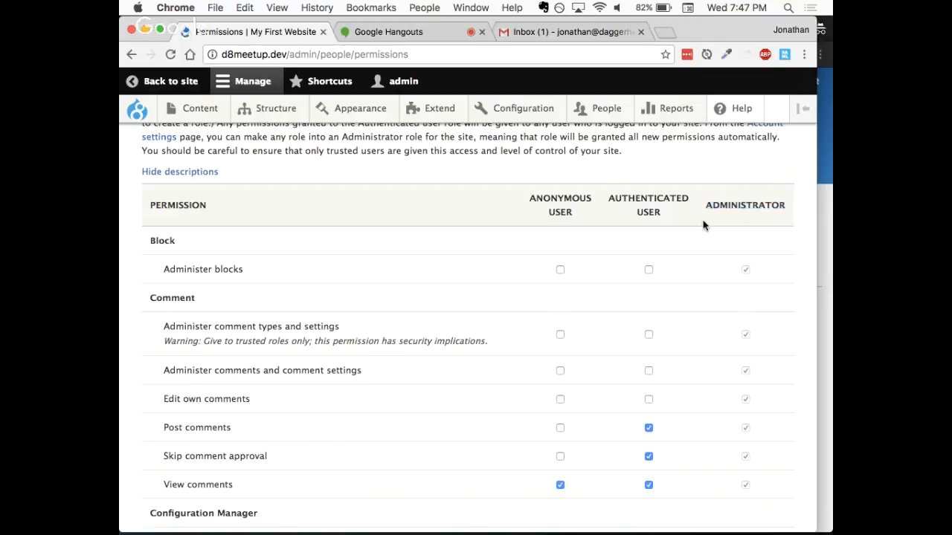
scroll(703, 226, down, 3)
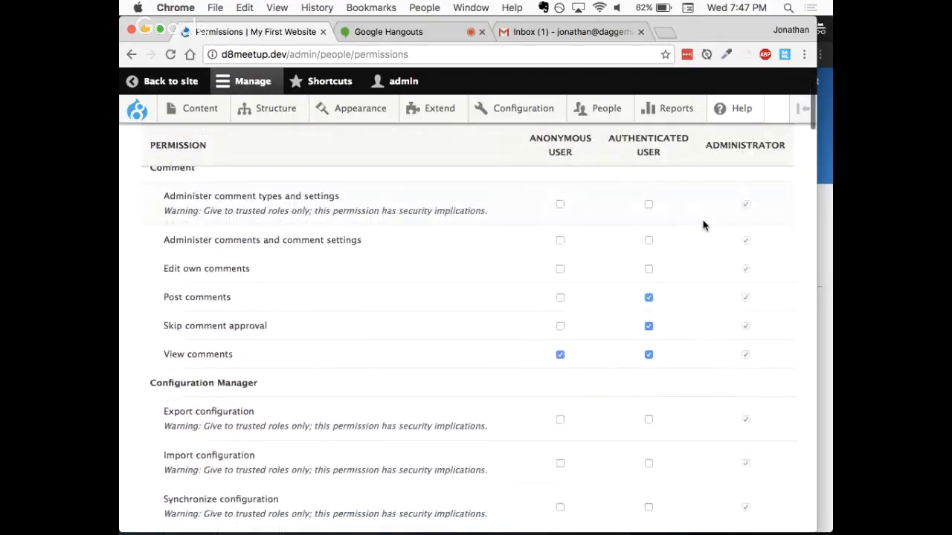
scroll(704, 225, up, 3)
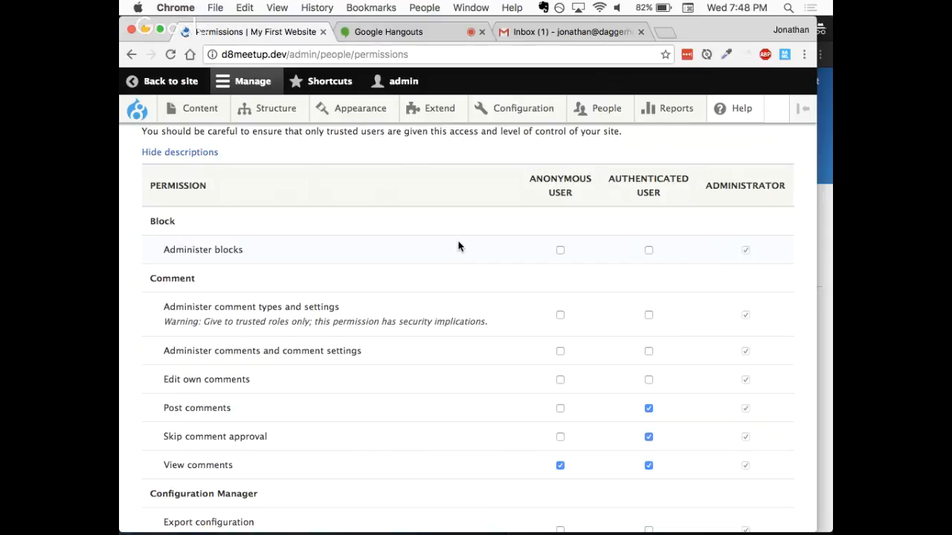
- Clear the View comments permission for Anonymous User in the Comment section, and enable it again
scroll(457, 244, down, 2)
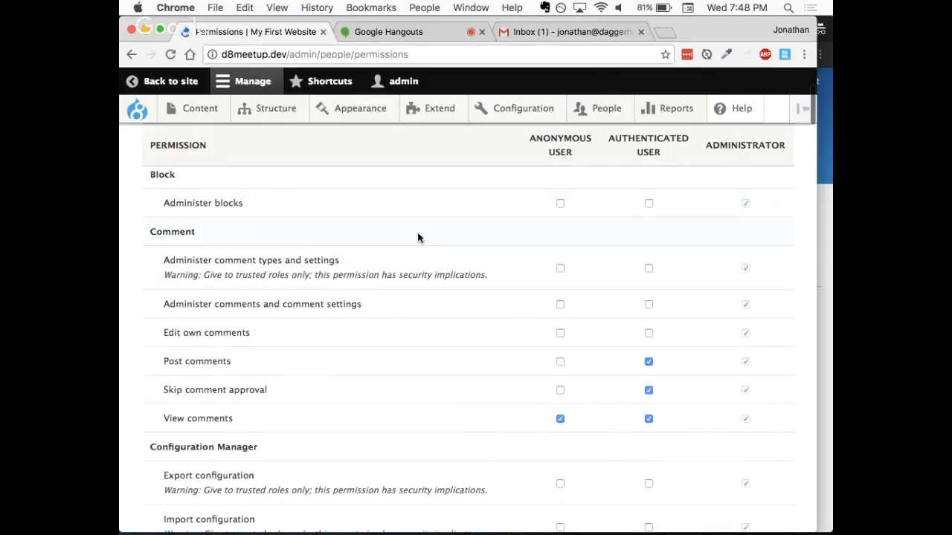
scroll(417, 233, down, 1)
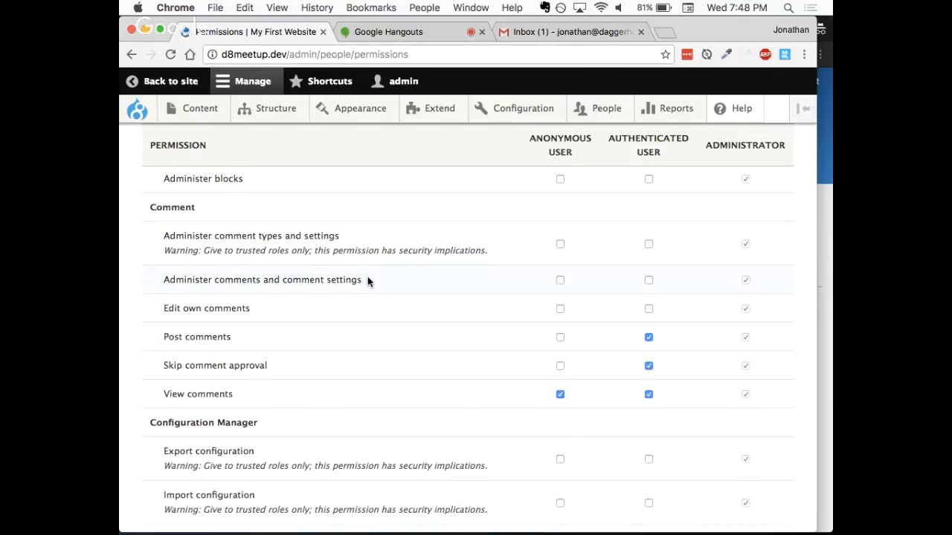
scroll(367, 281, down, 2)
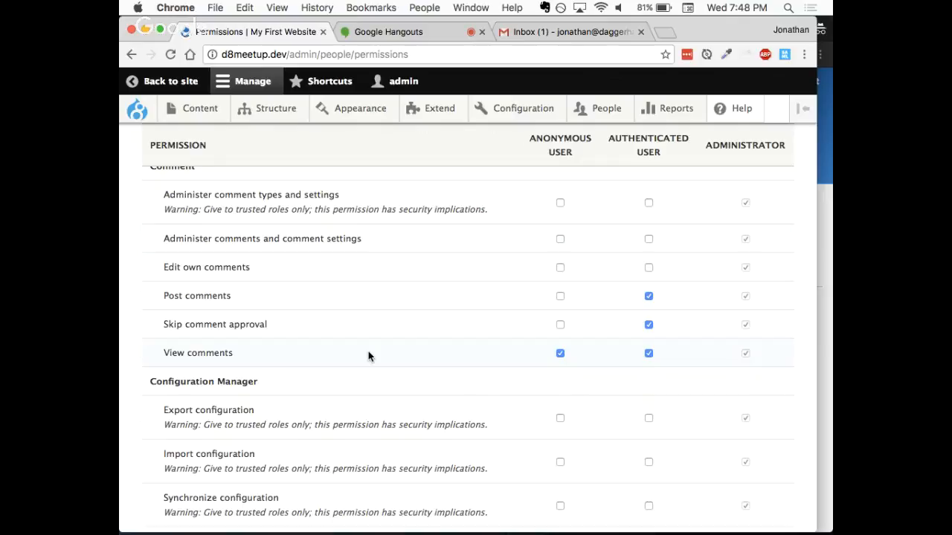
click(559, 354)
click(560, 354)
- Look through the Configuration Manager, Contact and Contextual Links permissions and the roles they are assigned to
scroll(651, 359, down, 1)
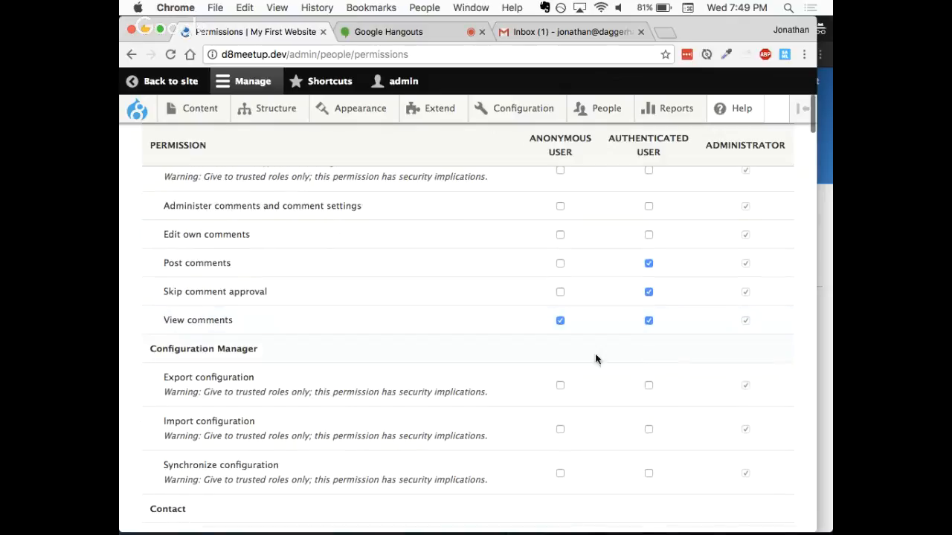
scroll(449, 357, down, 1)
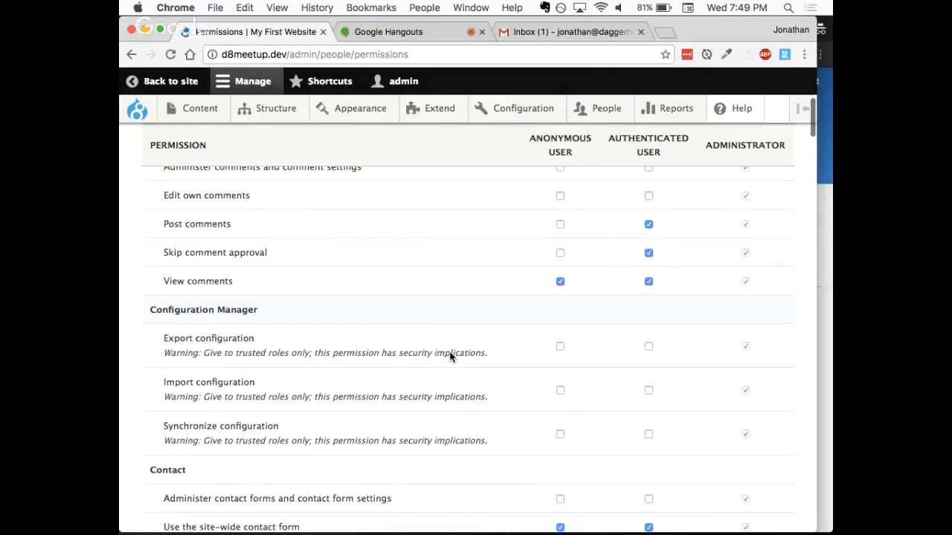
scroll(449, 357, down, 4)
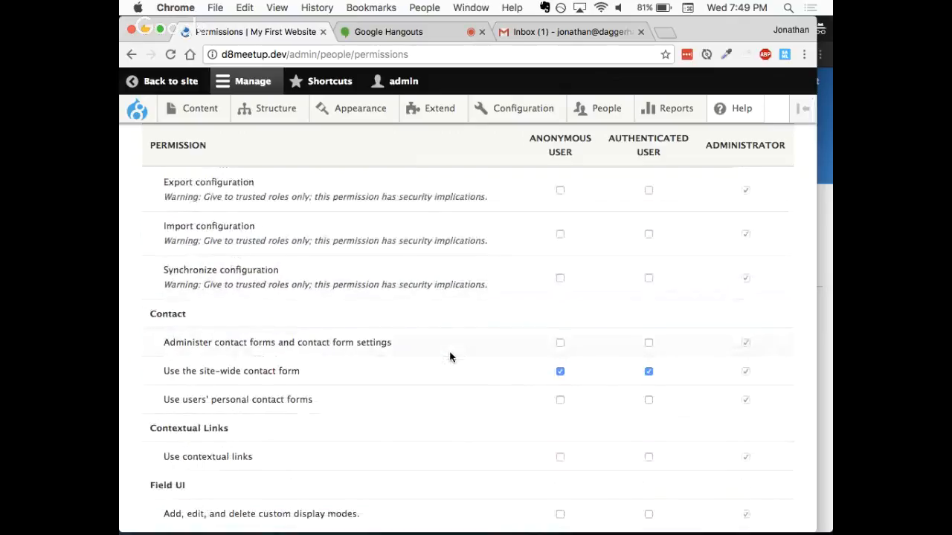
scroll(449, 358, down, 1)
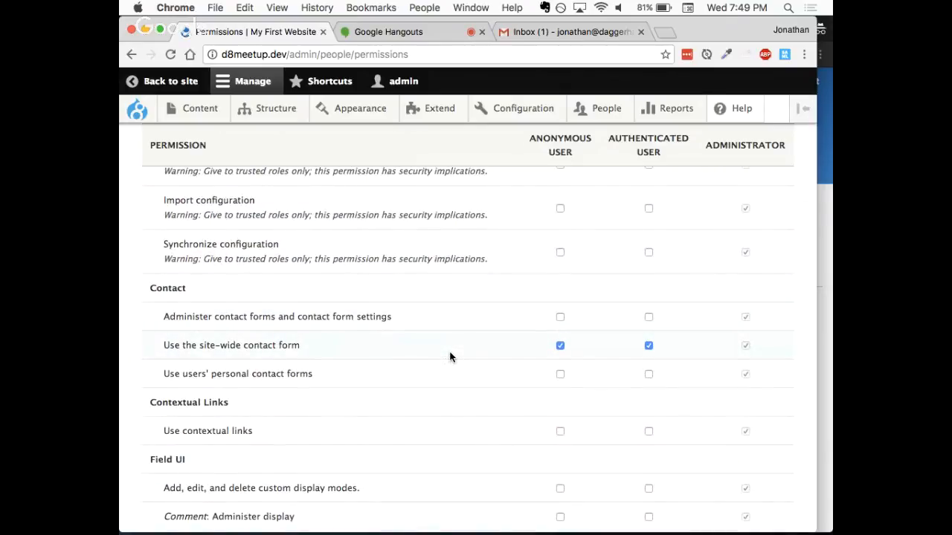
scroll(449, 358, down, 1)
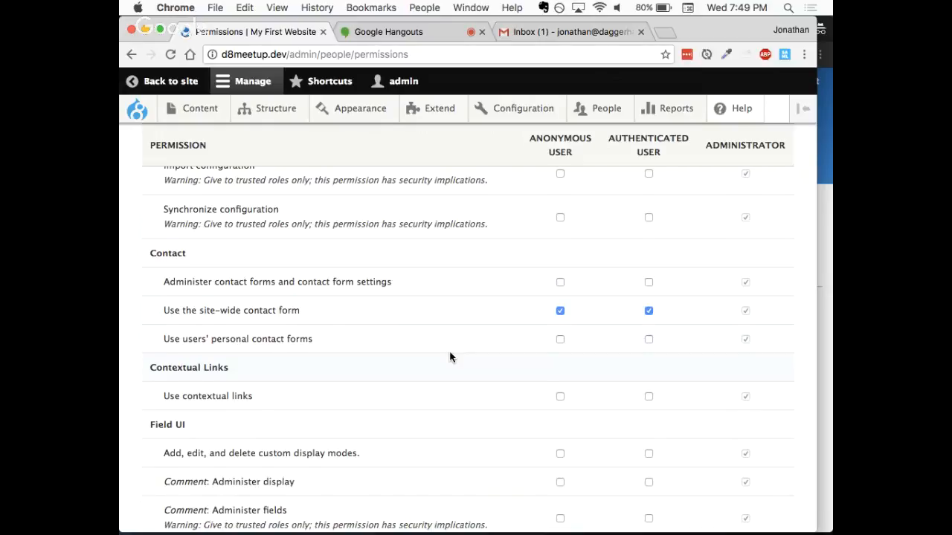
scroll(450, 358, down, 1)
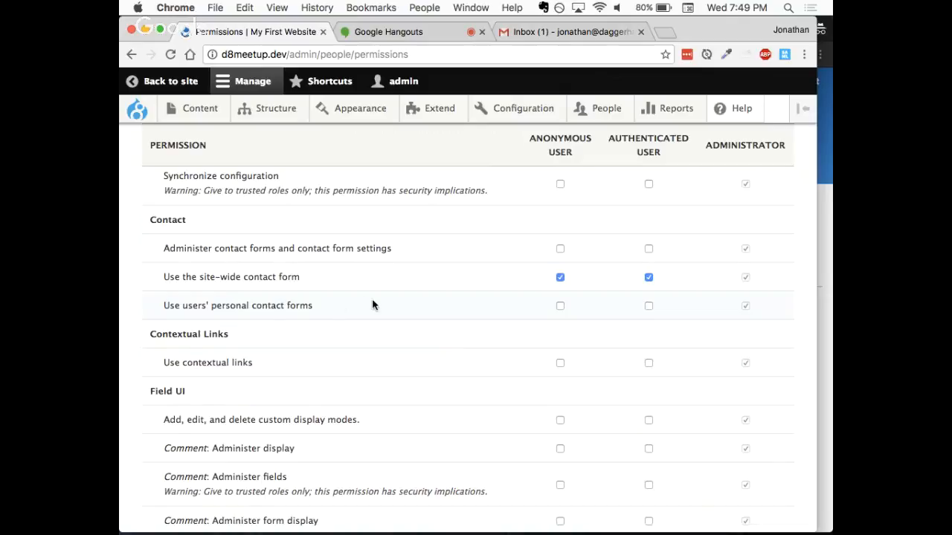
scroll(373, 304, down, 1)
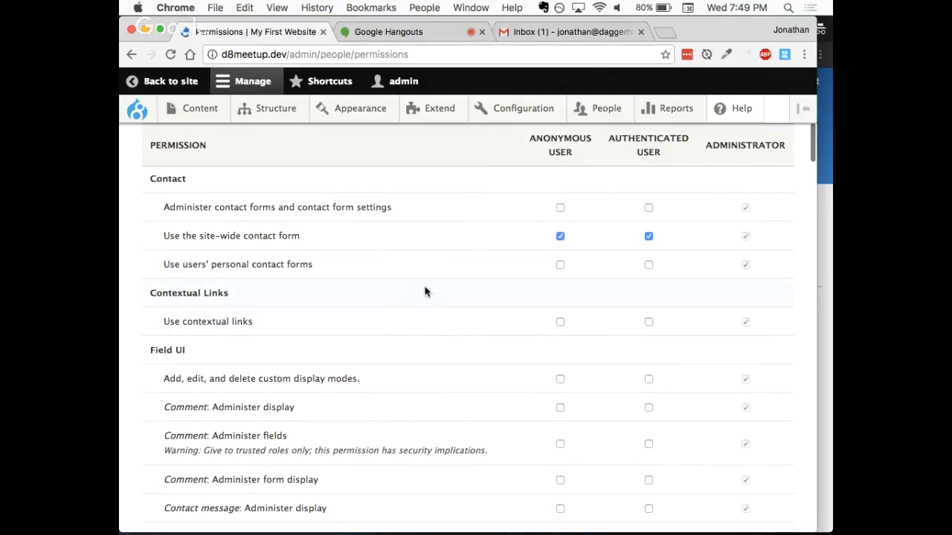
- Look through the Field UI, File, Filter and Image permissions, including which roles can use each HTML text format
scroll(425, 292, down, 4)
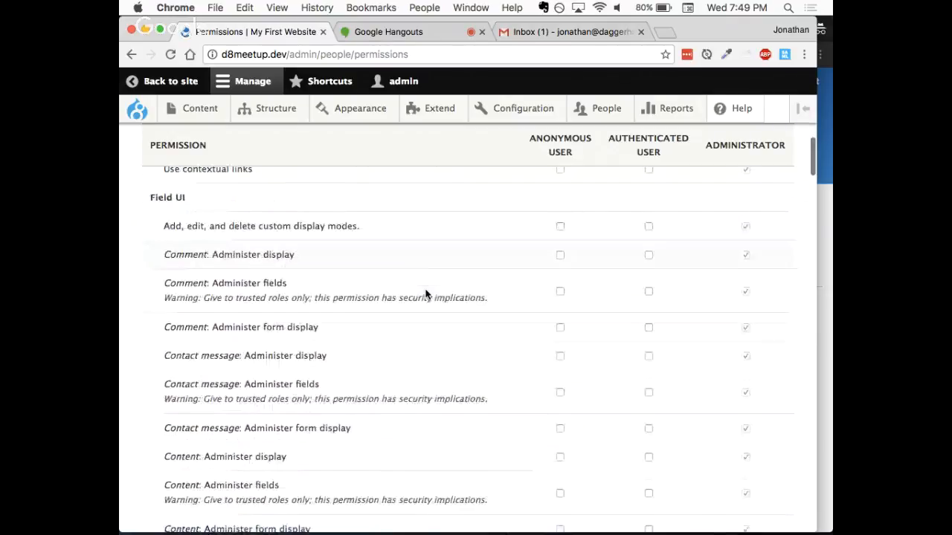
scroll(425, 293, down, 1)
scroll(426, 295, down, 3)
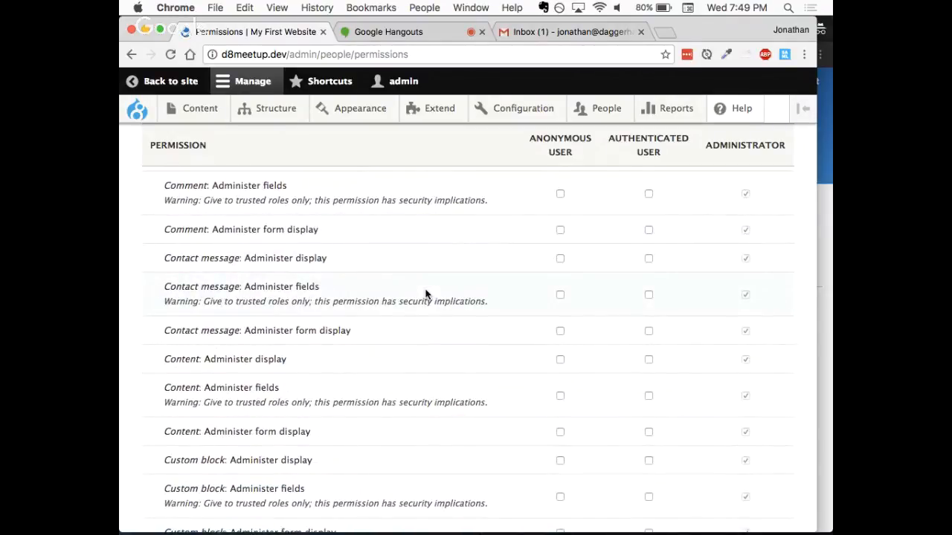
scroll(425, 294, up, 3)
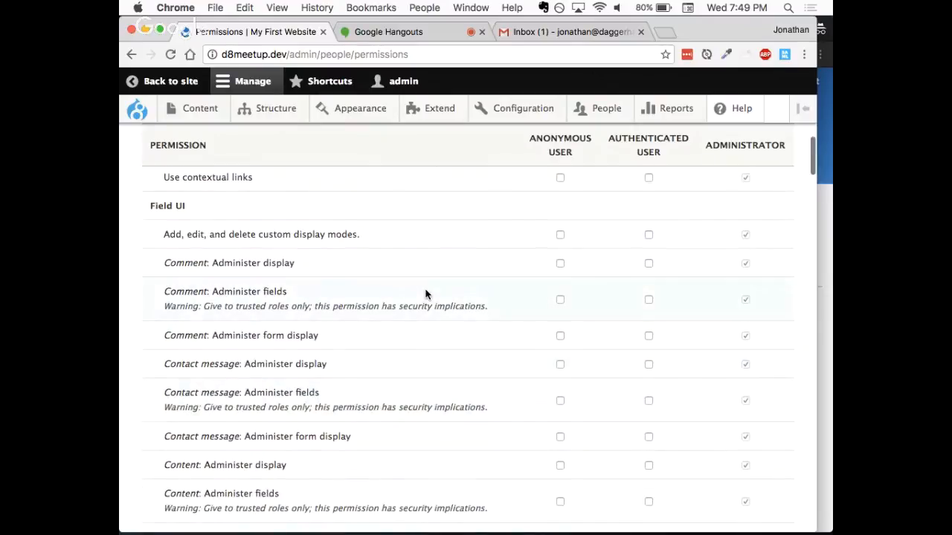
scroll(426, 295, down, 3)
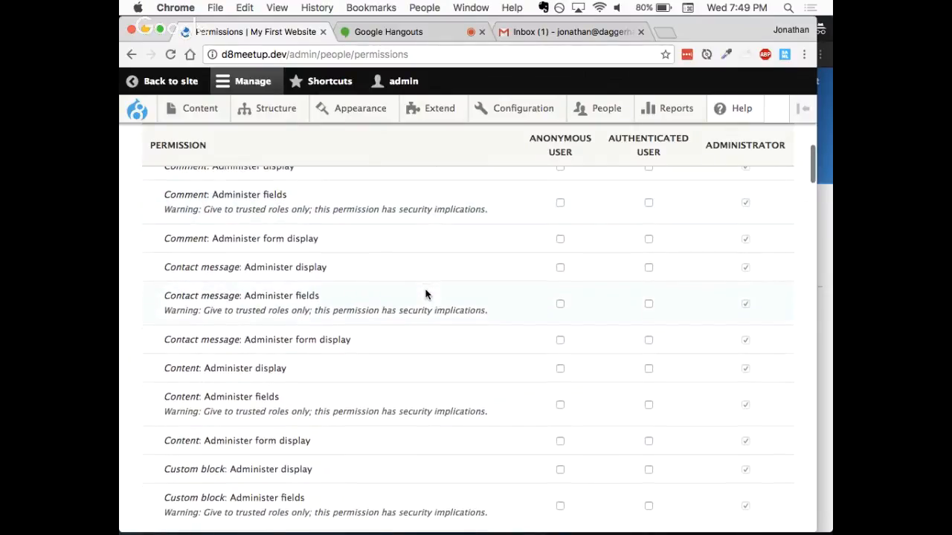
scroll(426, 294, down, 10)
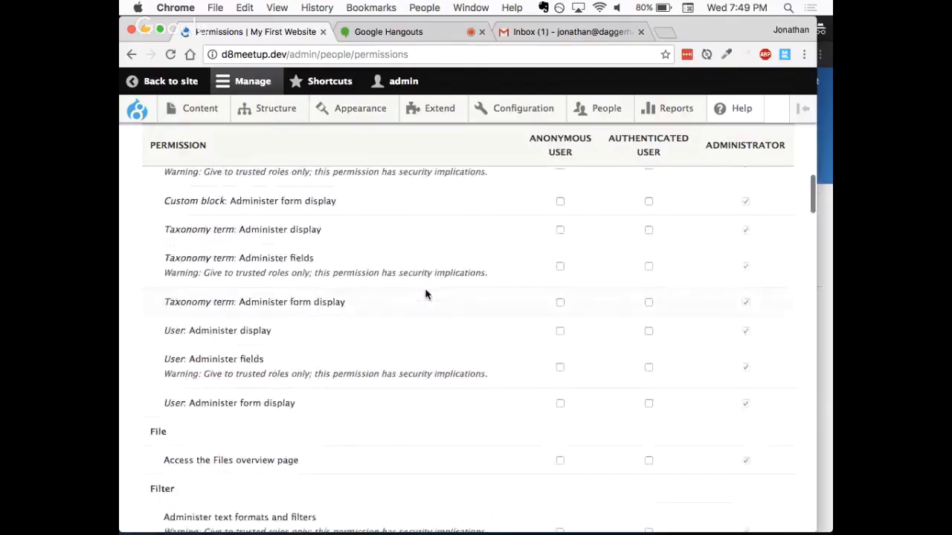
scroll(425, 294, down, 10)
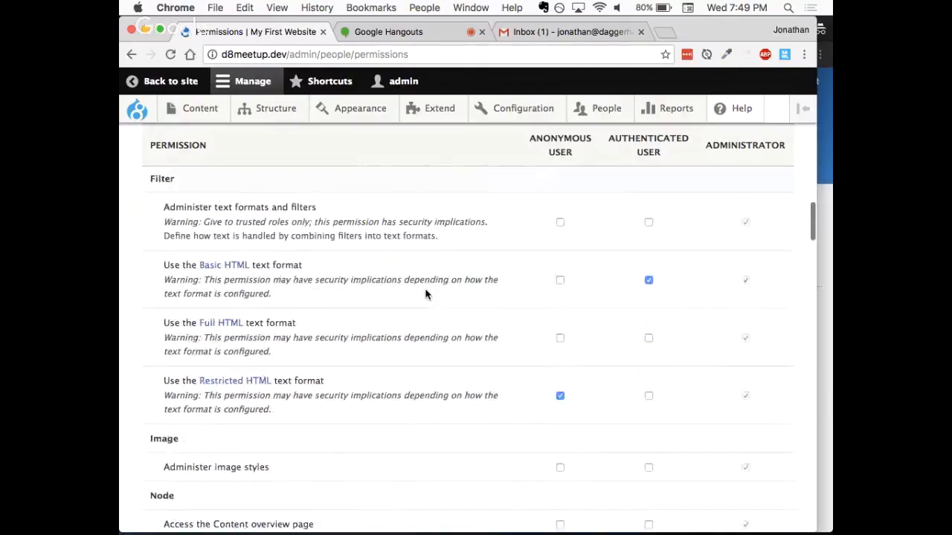
scroll(425, 295, down, 1)
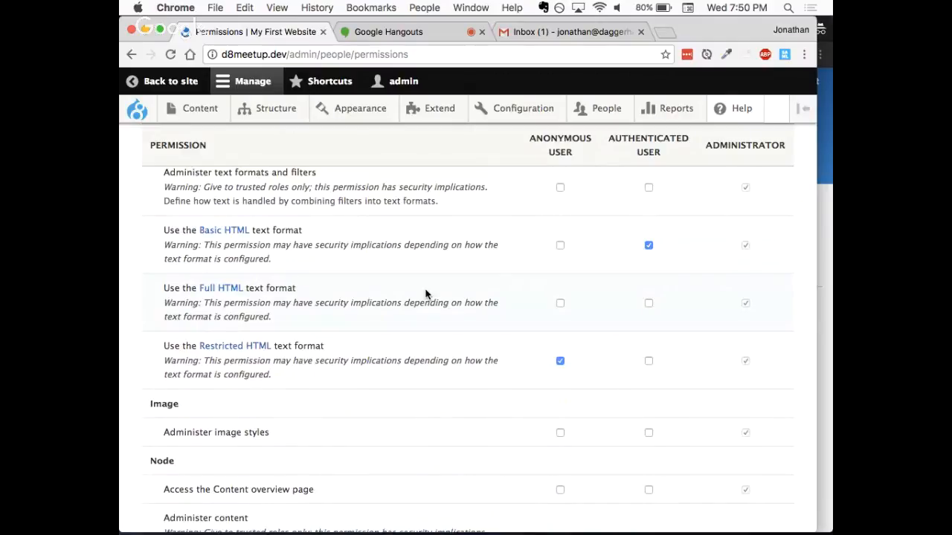
scroll(425, 294, down, 5)
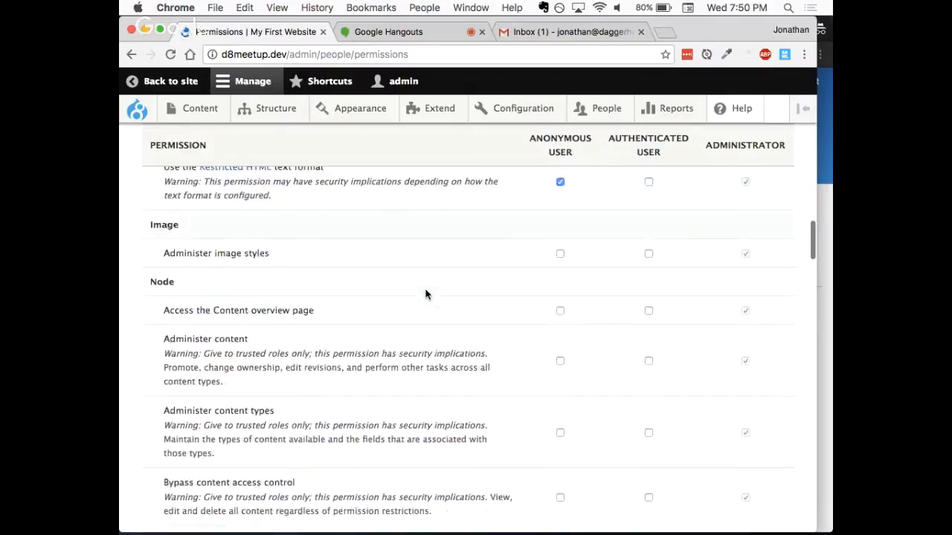
- Examine the general Node permissions, from accessing the Content overview page to viewing published content
scroll(425, 294, down, 3)
scroll(426, 294, up, 1)
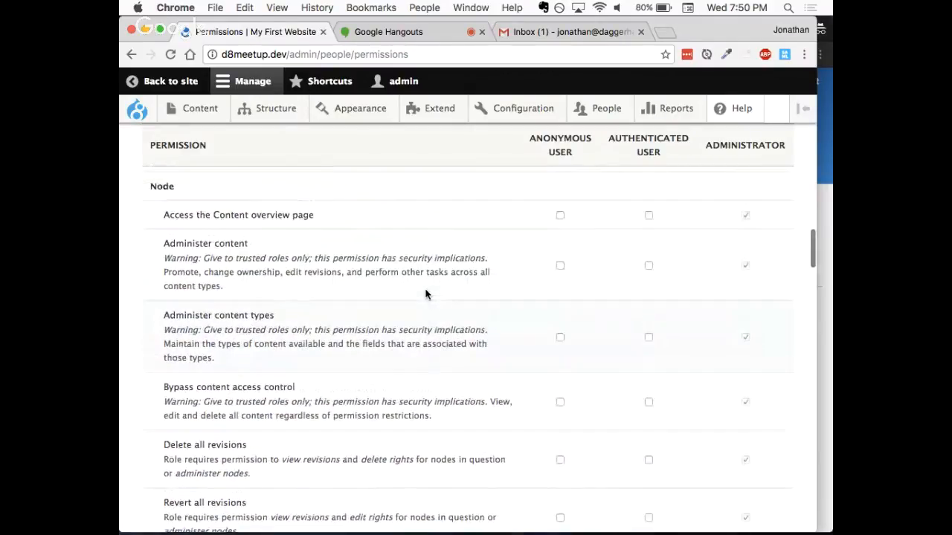
scroll(427, 295, up, 1)
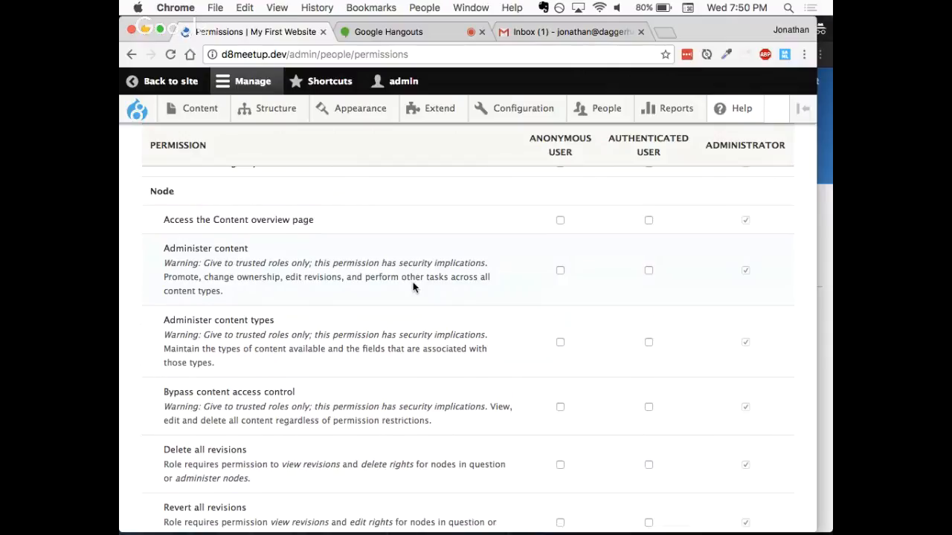
scroll(414, 287, down, 1)
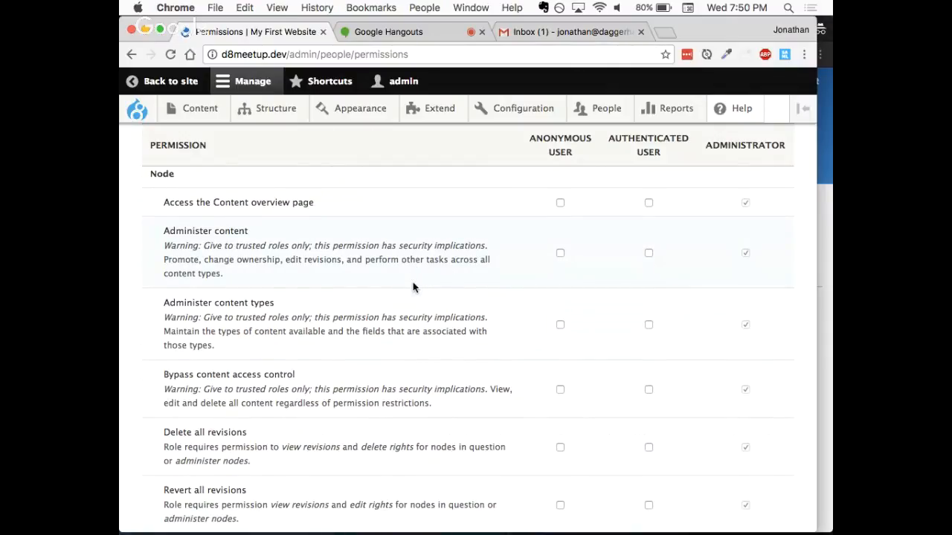
scroll(413, 287, down, 2)
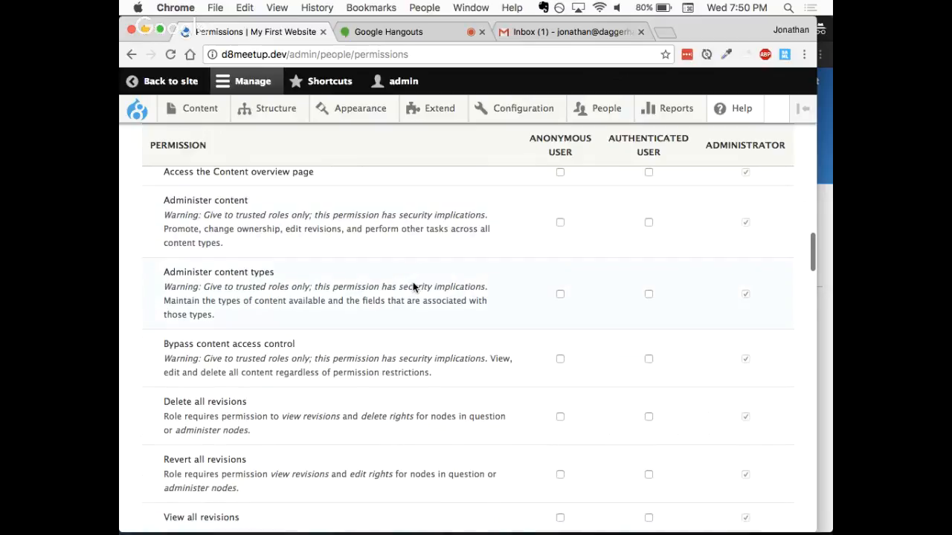
scroll(413, 287, down, 2)
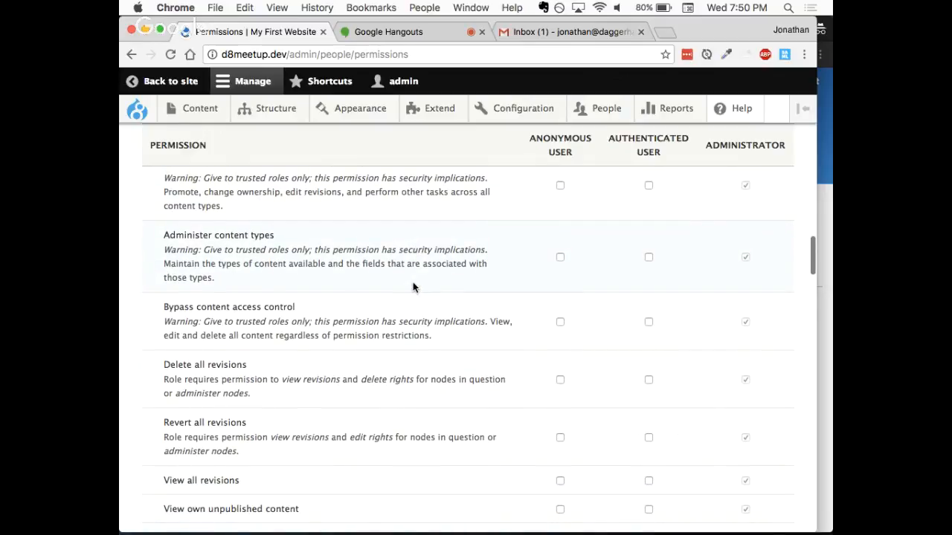
scroll(414, 287, down, 10)
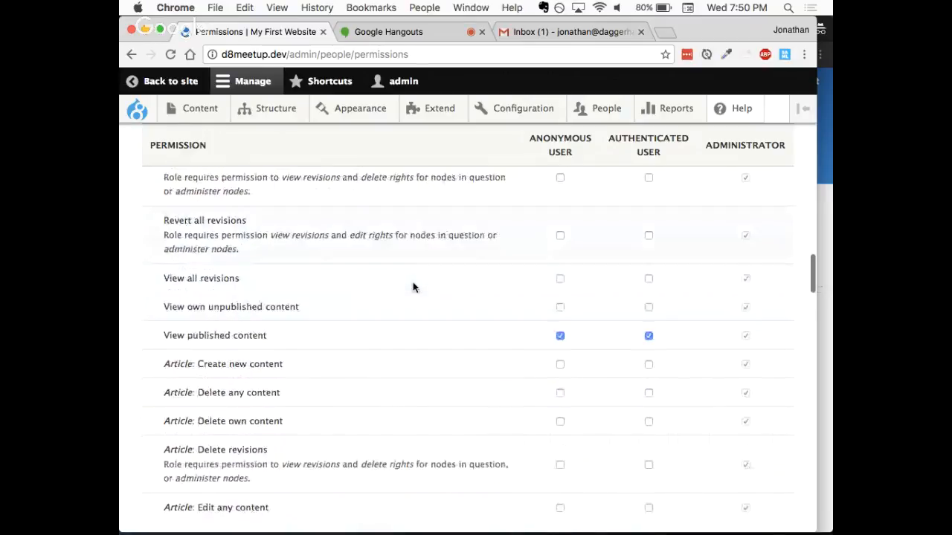
scroll(413, 288, down, 4)
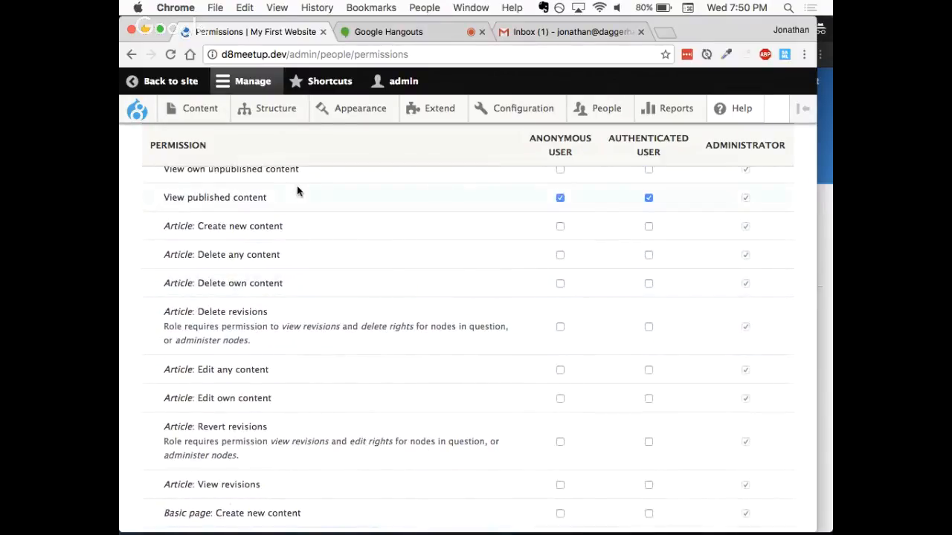
- Check the site's content types under Structure, going through Article, Basic page, Director and Movie Review
mouse_move(263, 117)
mouse_move(269, 219)
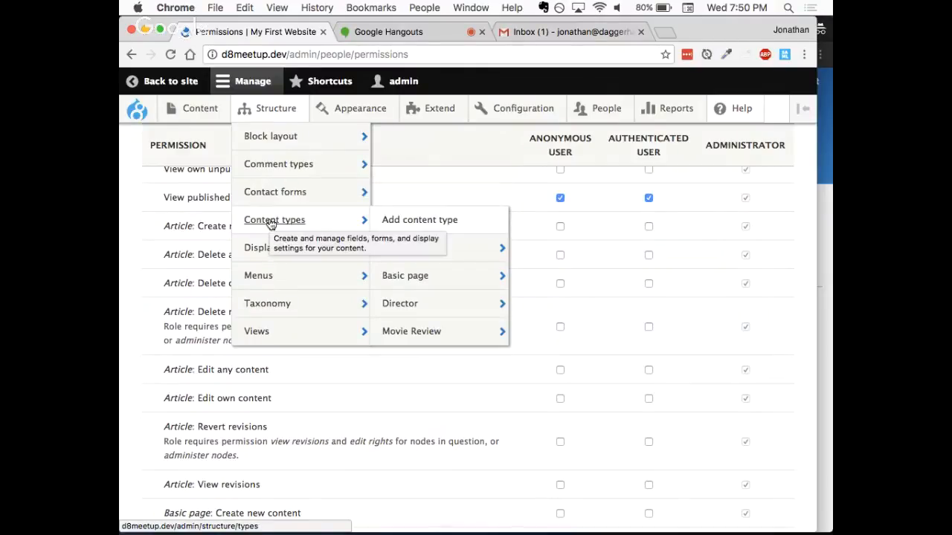
mouse_move(472, 257)
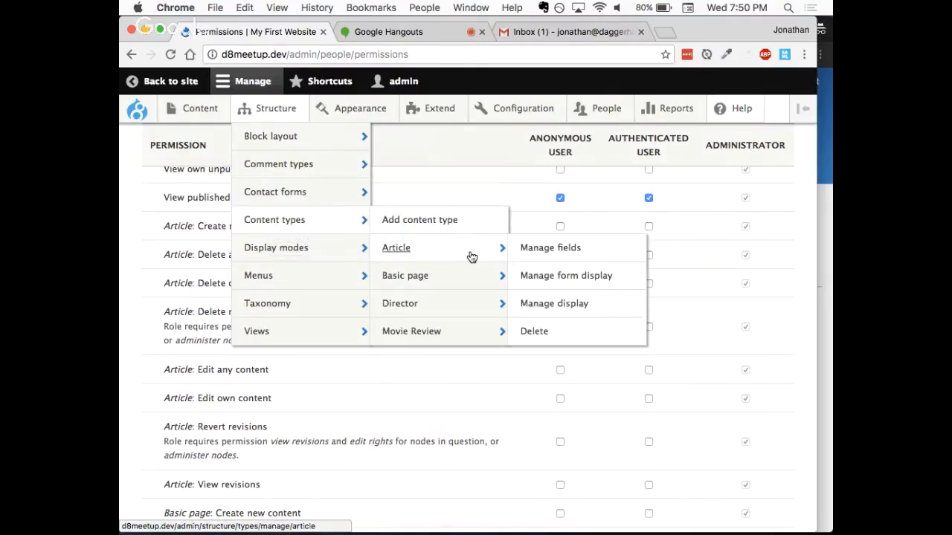
mouse_move(475, 281)
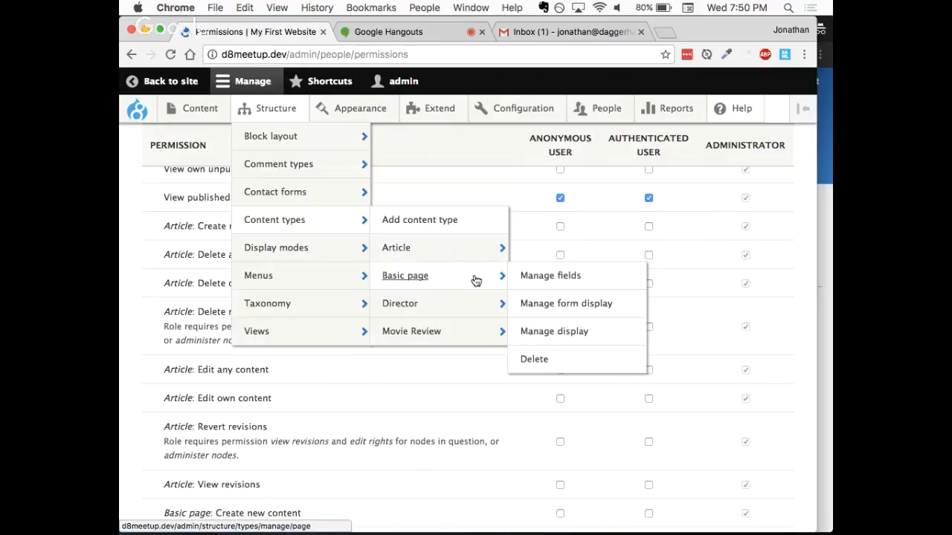
mouse_move(473, 306)
mouse_move(472, 337)
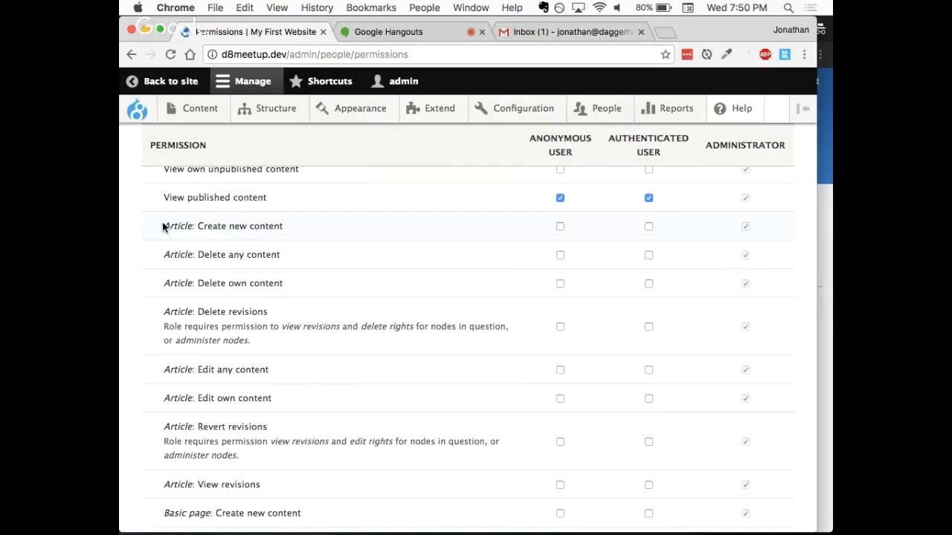
- Review the create, delete, edit and revision permissions for the Article, Basic page, Director and Movie Review content types
scroll(163, 226, down, 3)
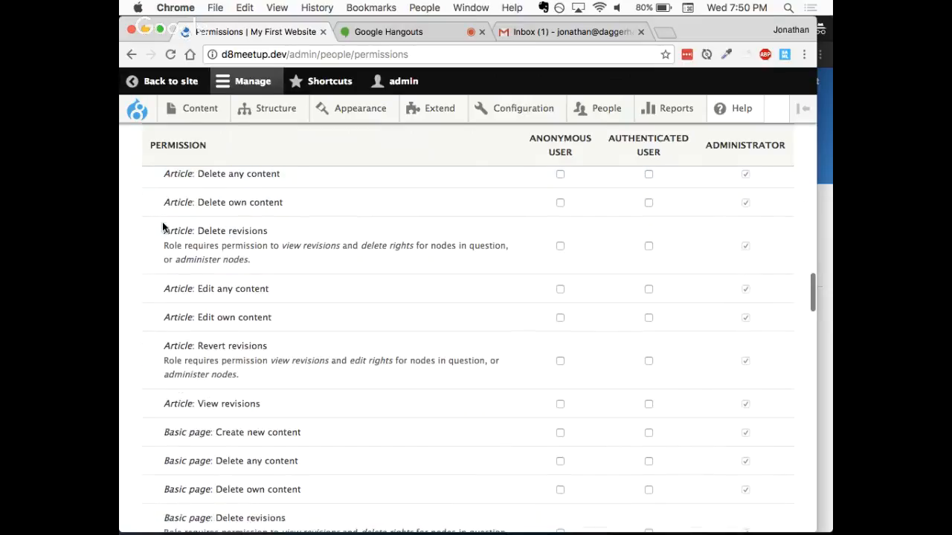
scroll(163, 226, down, 14)
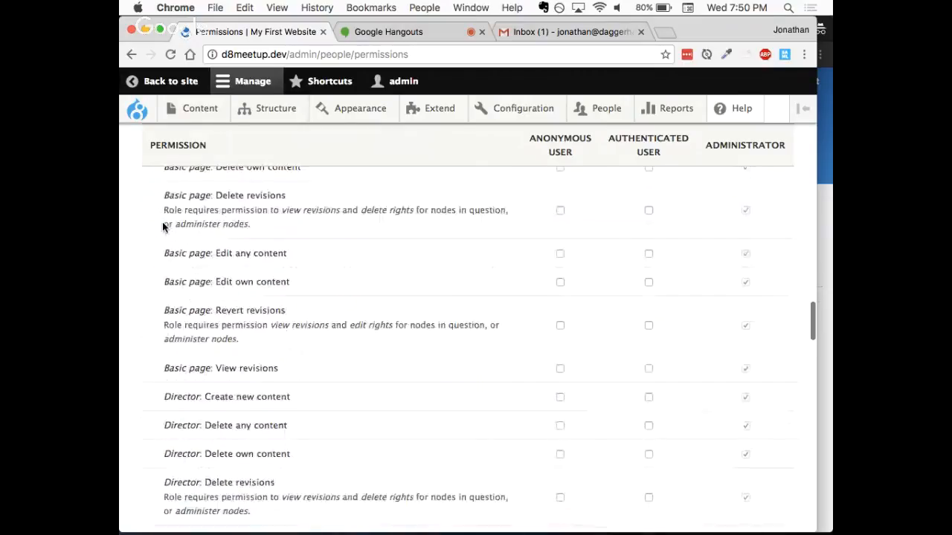
scroll(163, 226, down, 3)
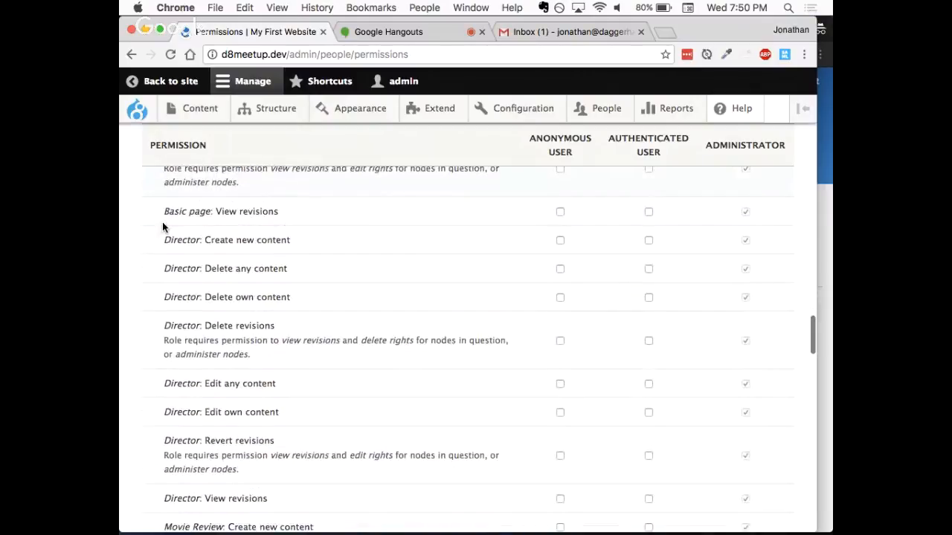
scroll(163, 227, down, 9)
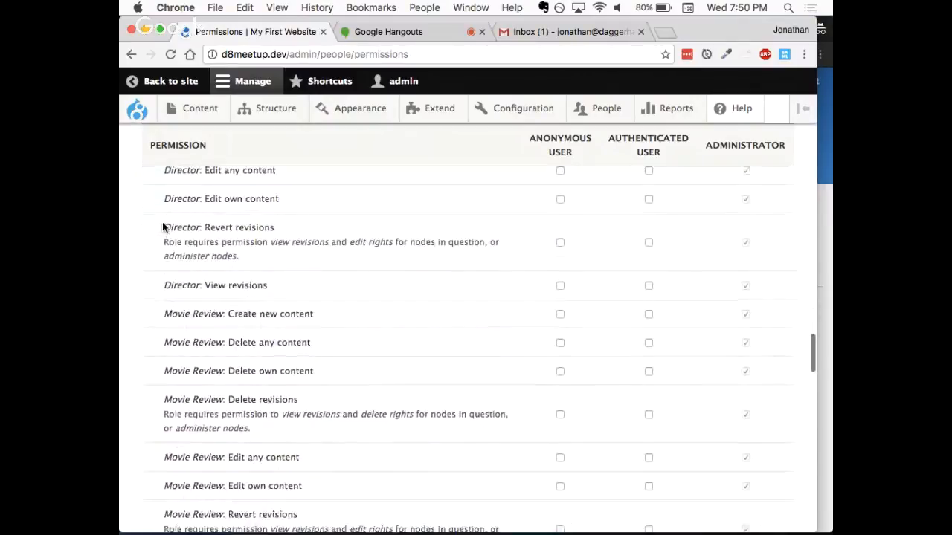
scroll(163, 223, down, 2)
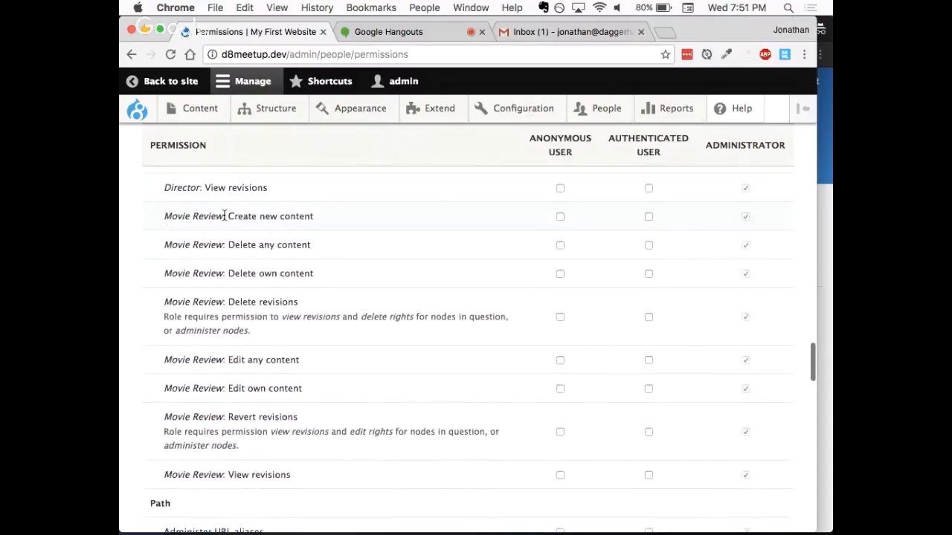
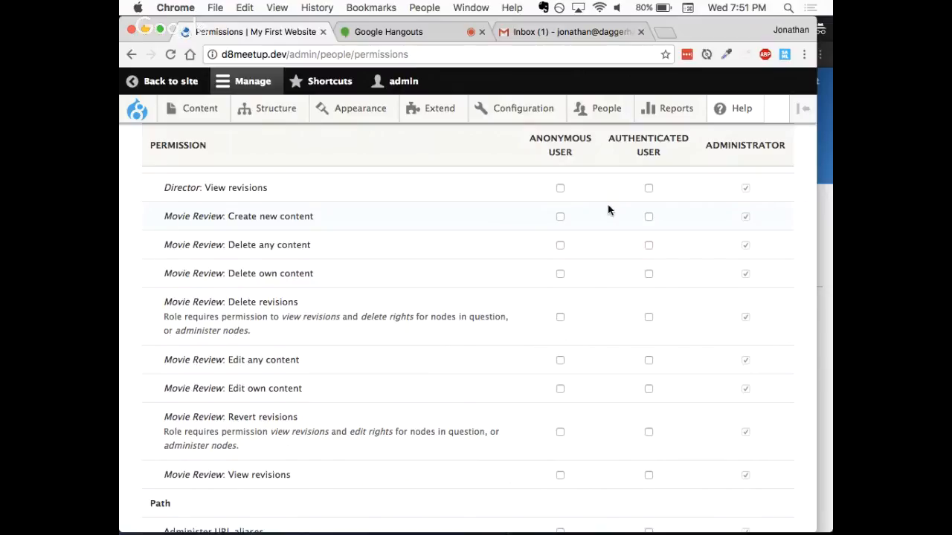
- Browse the site in the test user's session, checking the profile, Articles and Home pages for any content-creation options
click(824, 252)
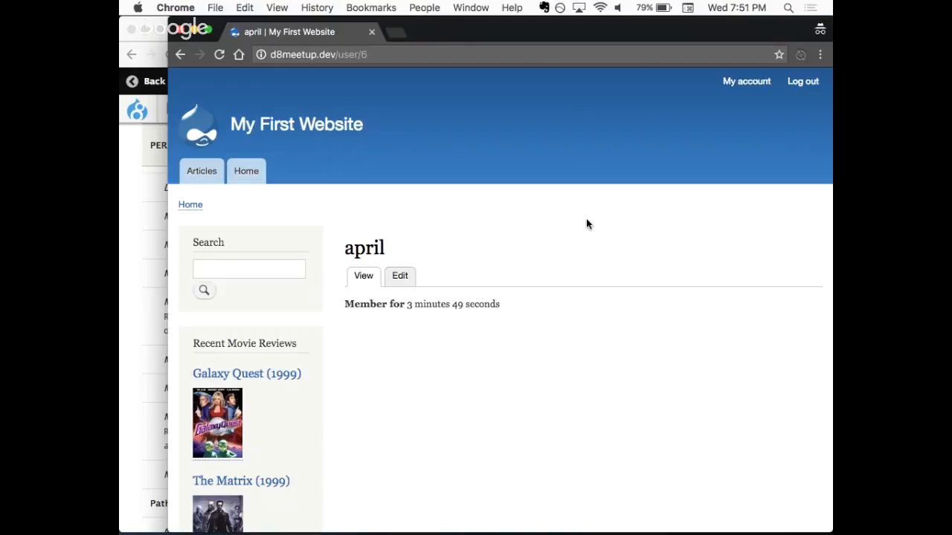
scroll(362, 204, down, 5)
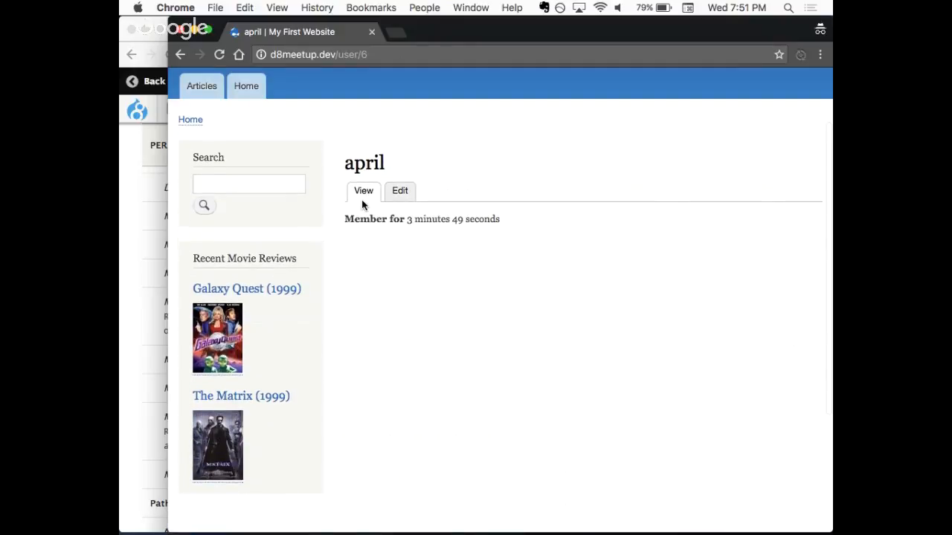
scroll(201, 191, up, 5)
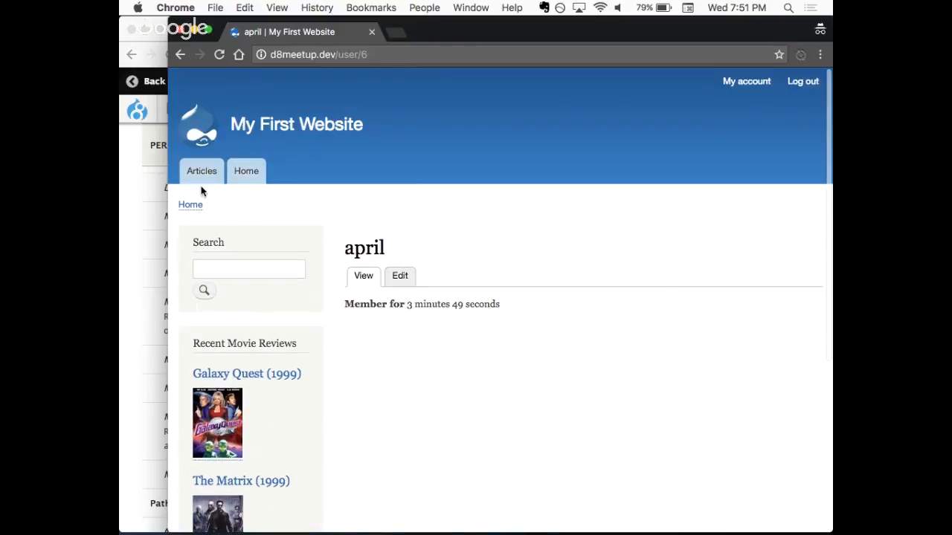
click(201, 172)
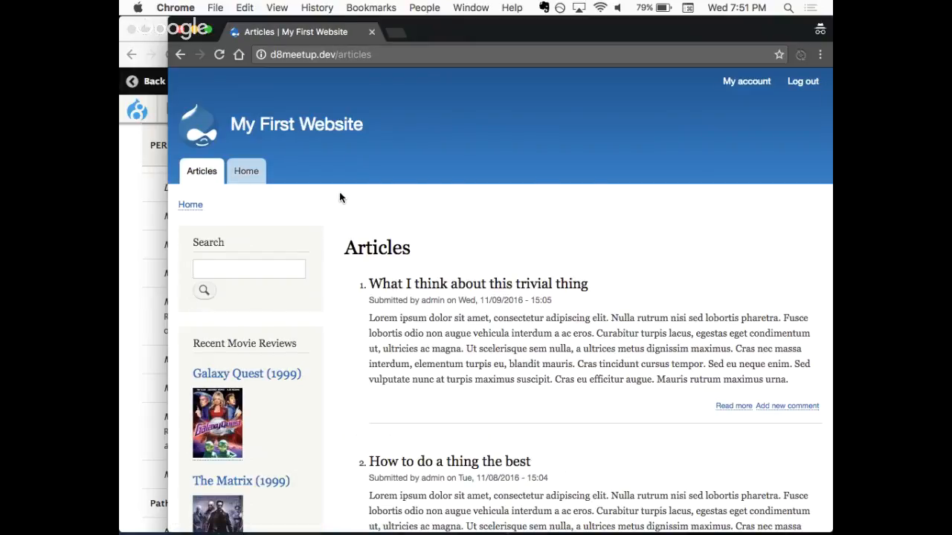
scroll(339, 197, down, 5)
scroll(283, 186, up, 5)
click(249, 179)
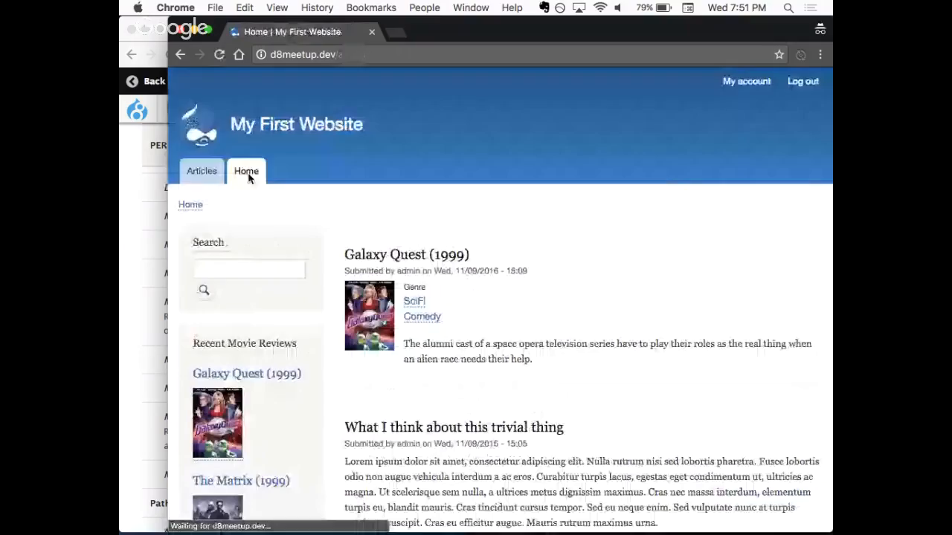
click(752, 86)
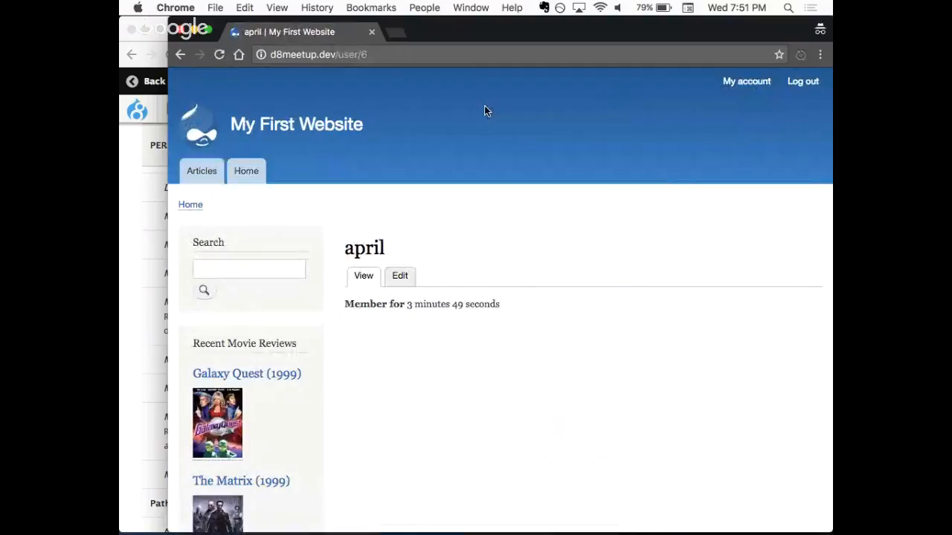
scroll(424, 257, down, 5)
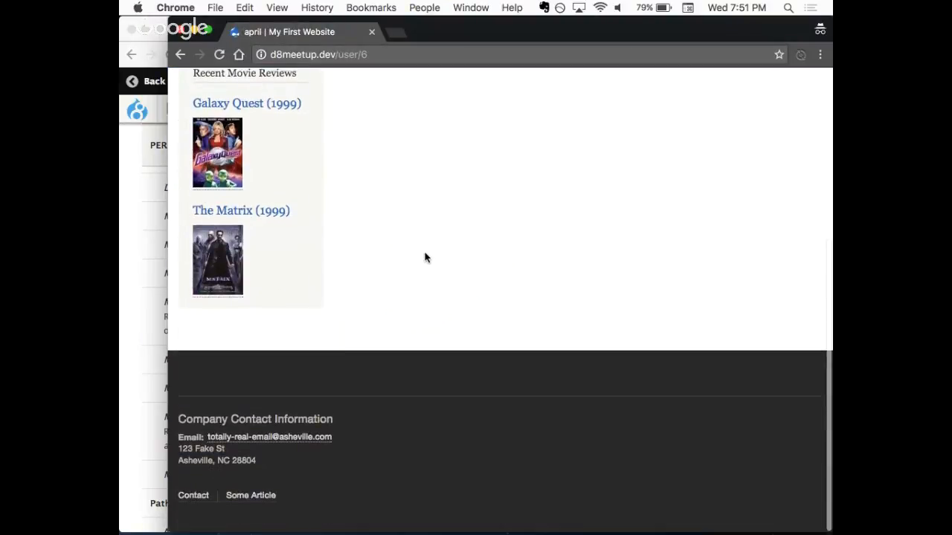
scroll(424, 257, up, 5)
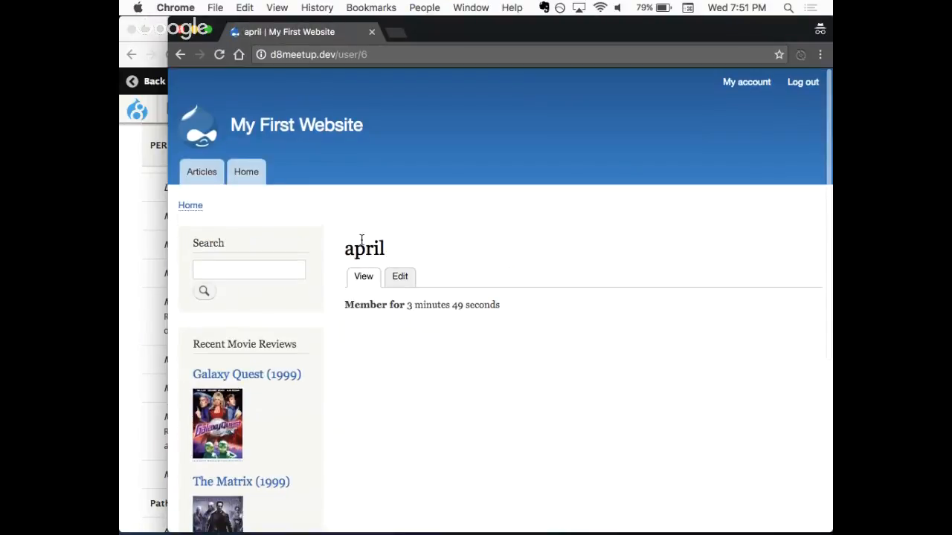
- Try to open d8meetup.dev/node/add as the test user and compare with the Movie Review permissions in the admin session
drag(341, 58, 369, 57)
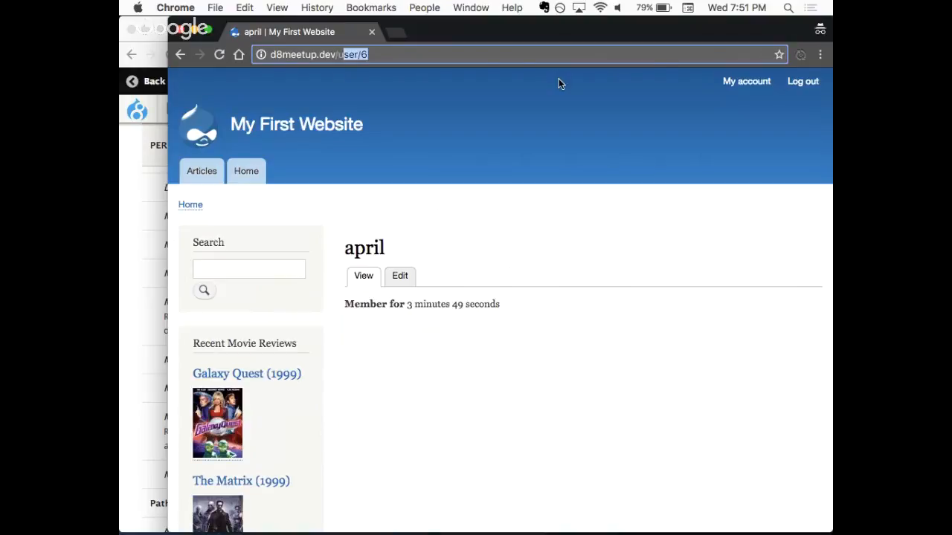
key(BackSpace)
text(node/add)
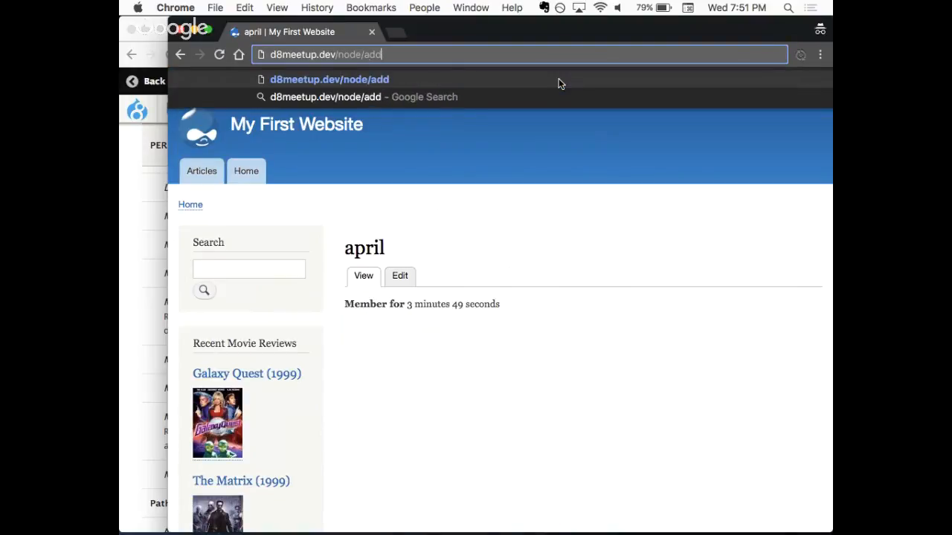
key(Return)
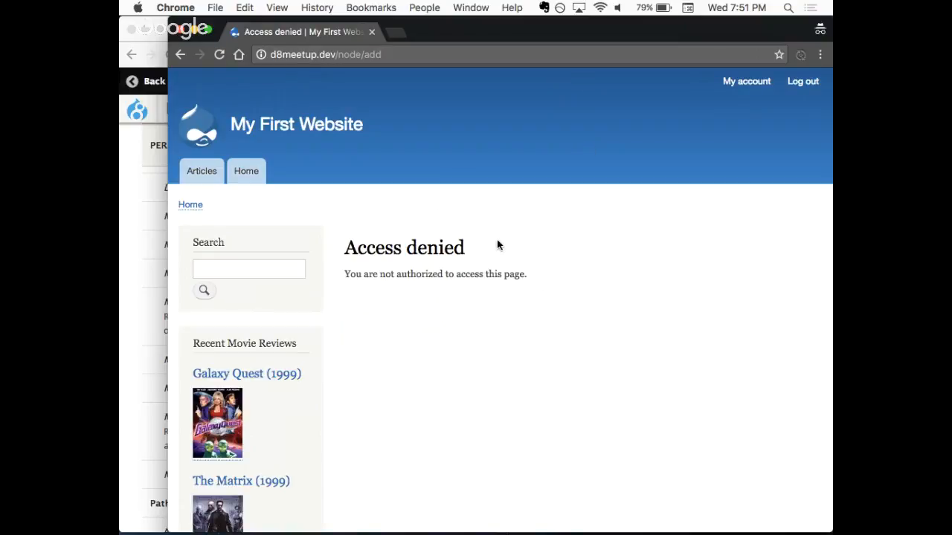
click(134, 220)
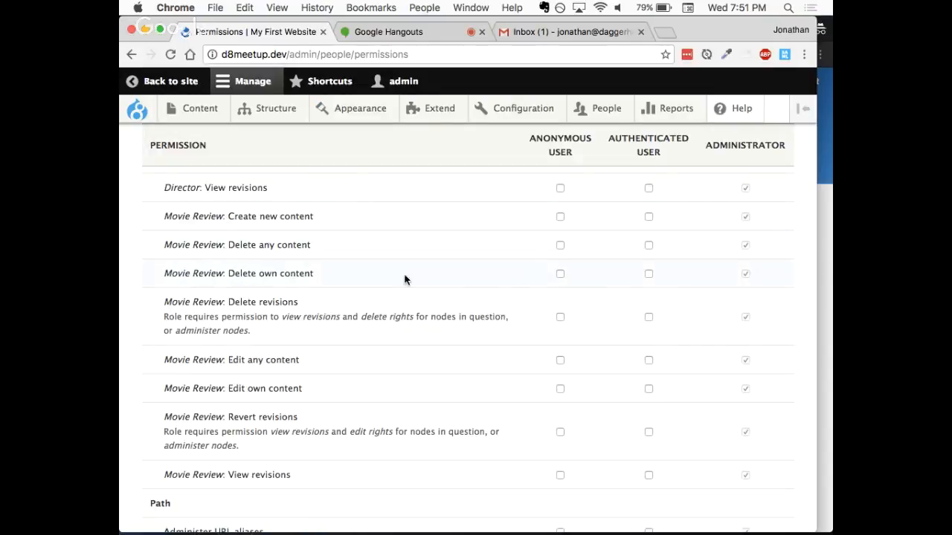
click(828, 238)
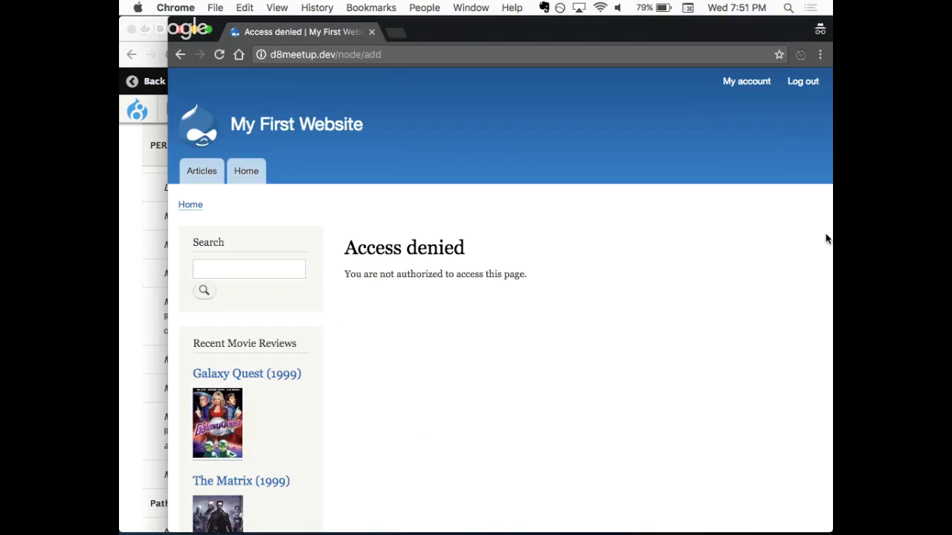
- Review the remaining permissions in the admin session, from Path, Search and Shortcut through System, Taxonomy, Toolbar, Tour and User
click(131, 280)
scroll(131, 279, down, 2)
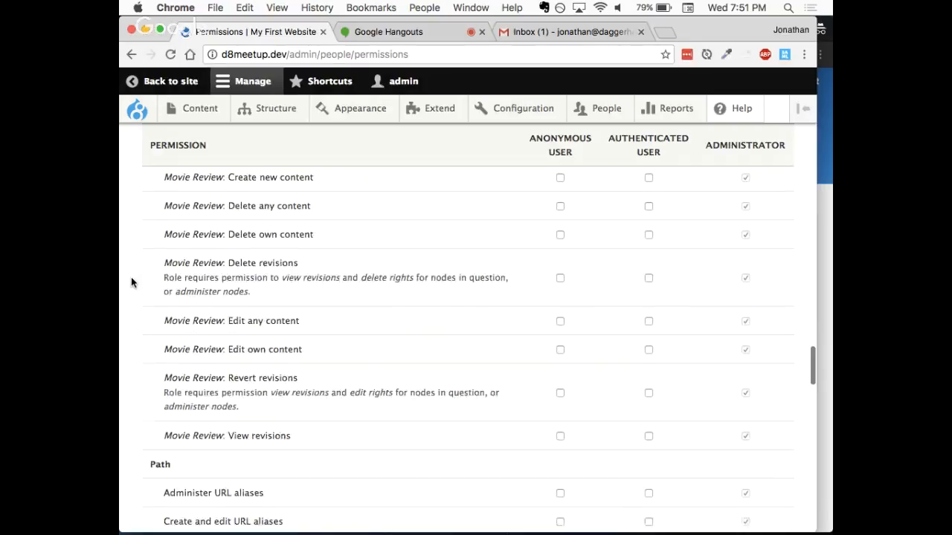
scroll(130, 276, down, 5)
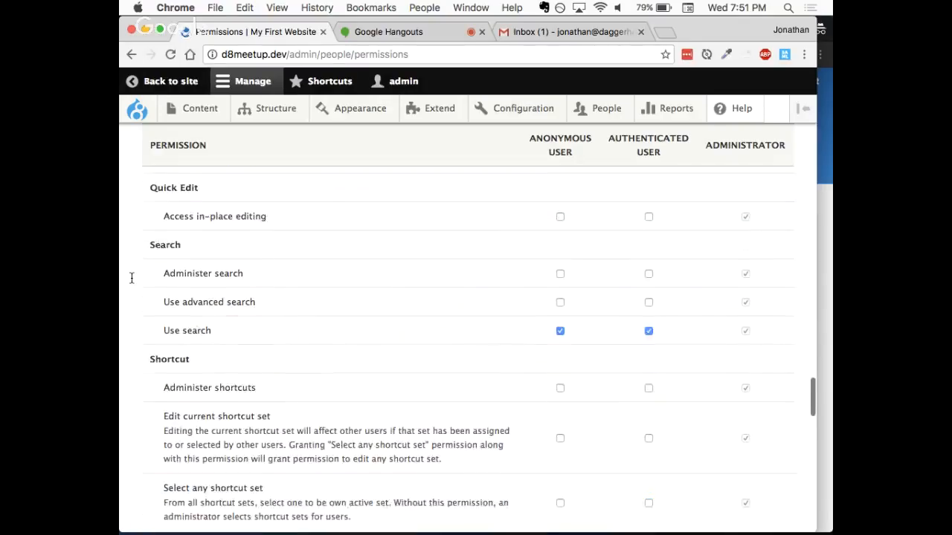
scroll(131, 278, down, 12)
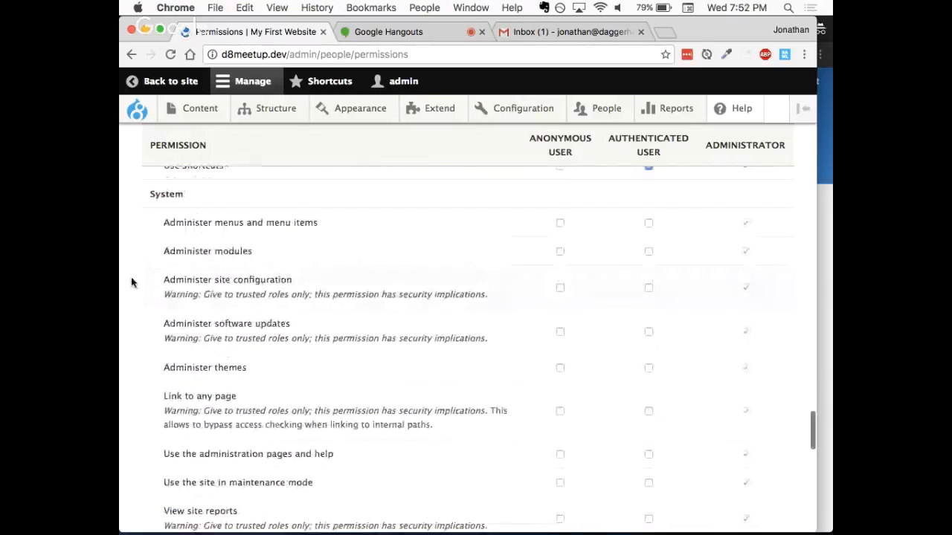
scroll(131, 282, down, 4)
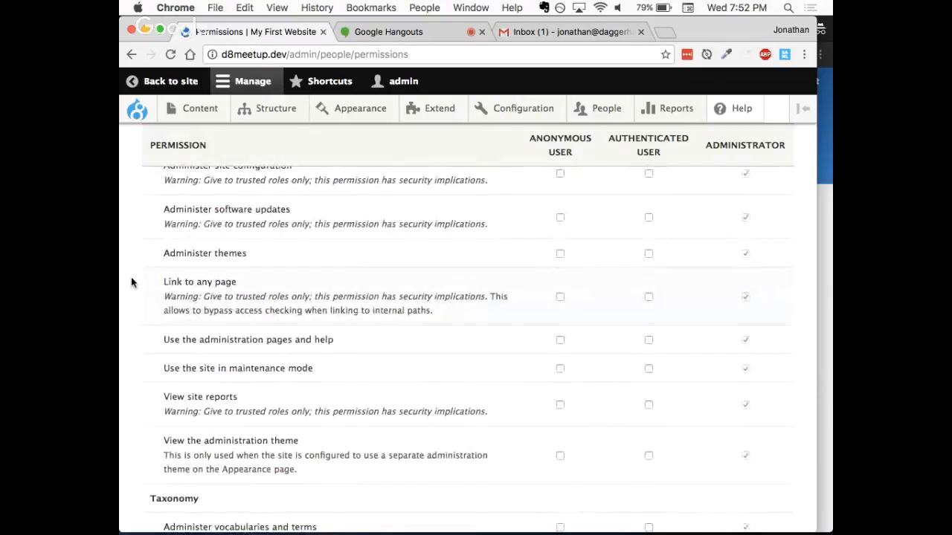
scroll(131, 282, down, 8)
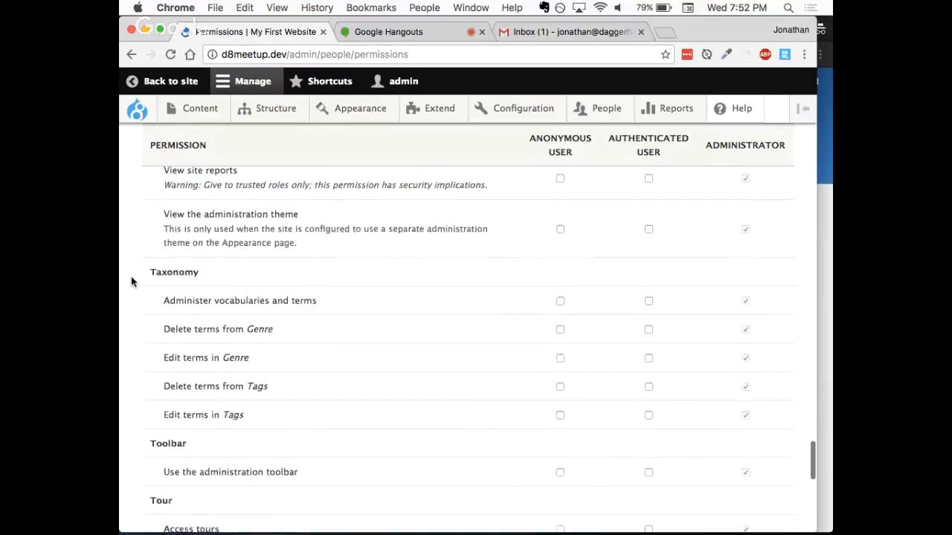
scroll(131, 281, down, 2)
scroll(131, 282, down, 3)
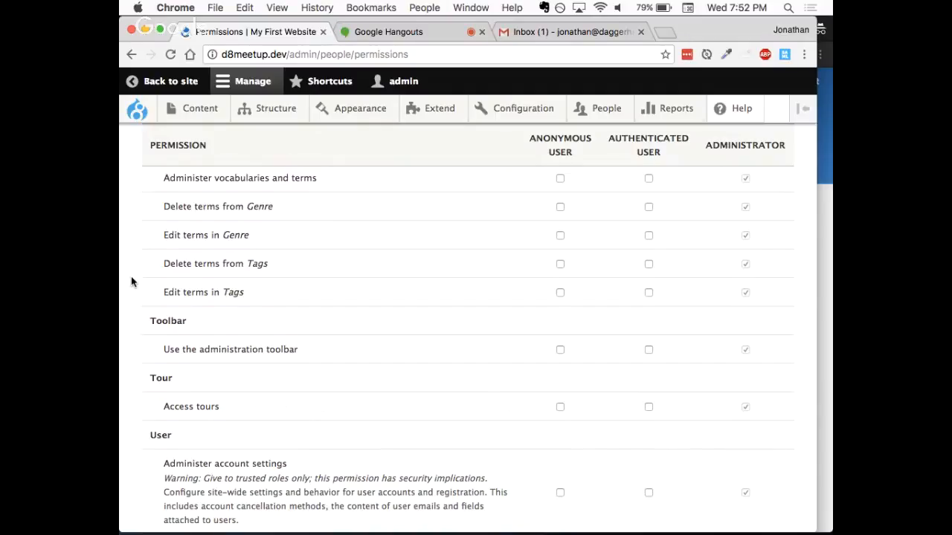
scroll(131, 282, down, 6)
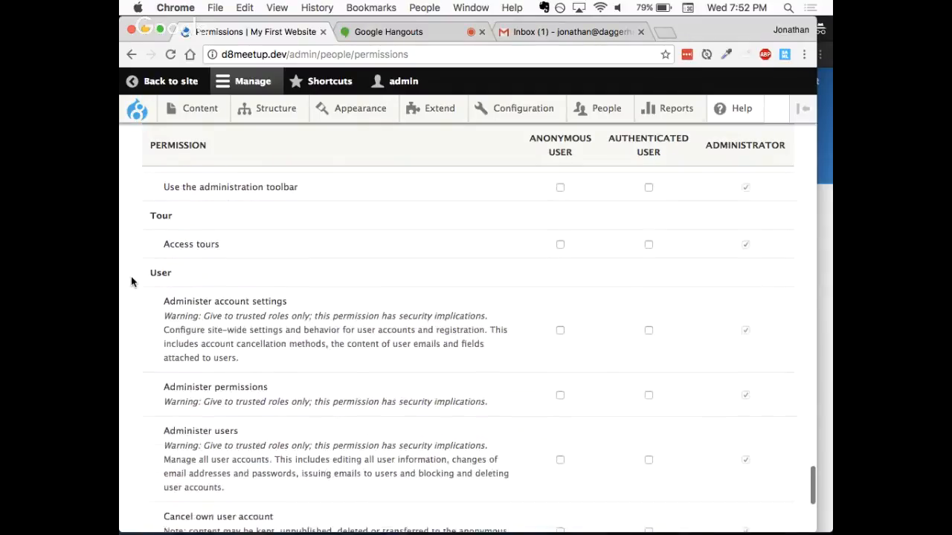
scroll(131, 282, down, 5)
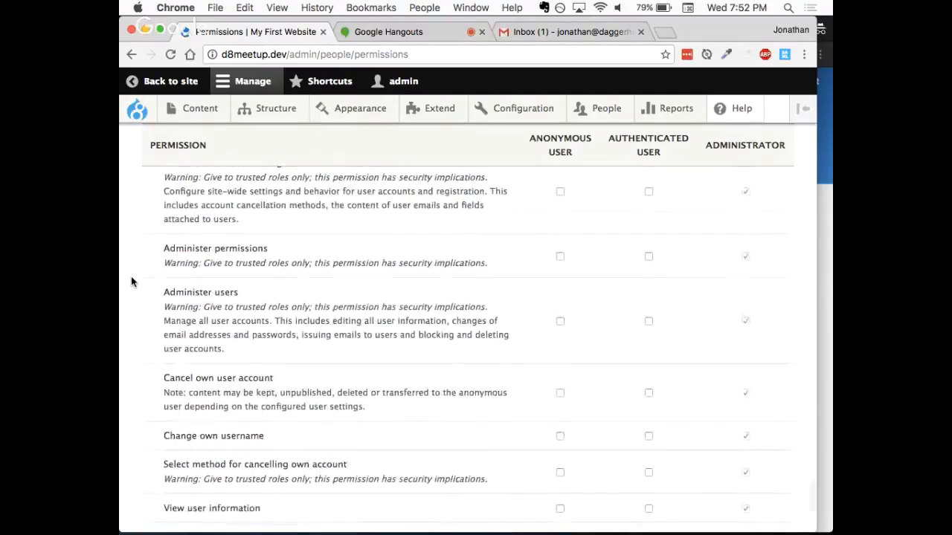
- Grant authenticated users the Movie Review permissions Create new content, Delete own content and Edit own content, and save the permissions
scroll(131, 282, up, 20)
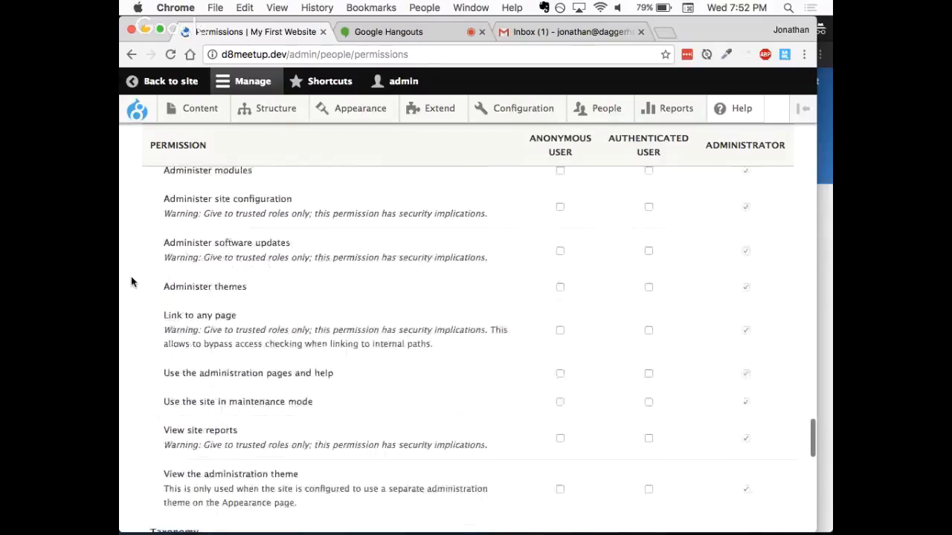
scroll(131, 282, up, 20)
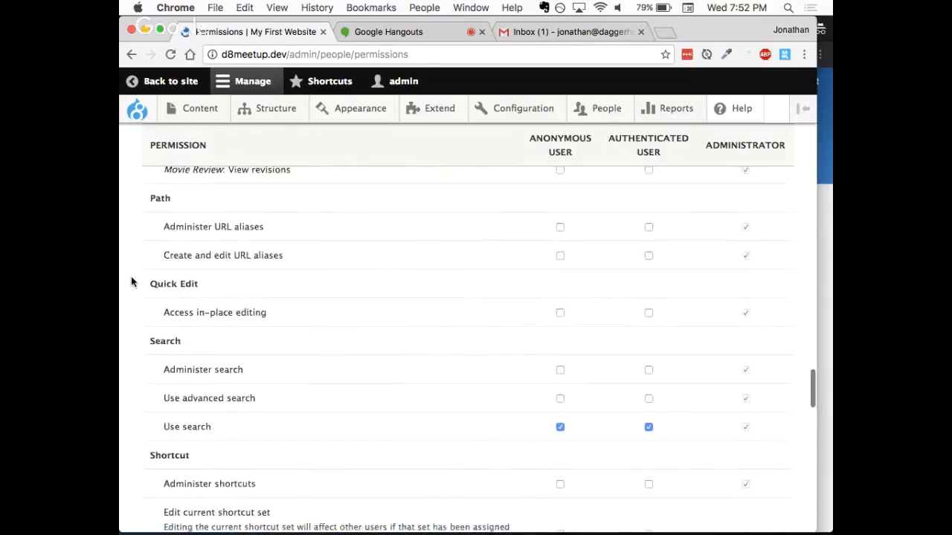
scroll(131, 282, up, 10)
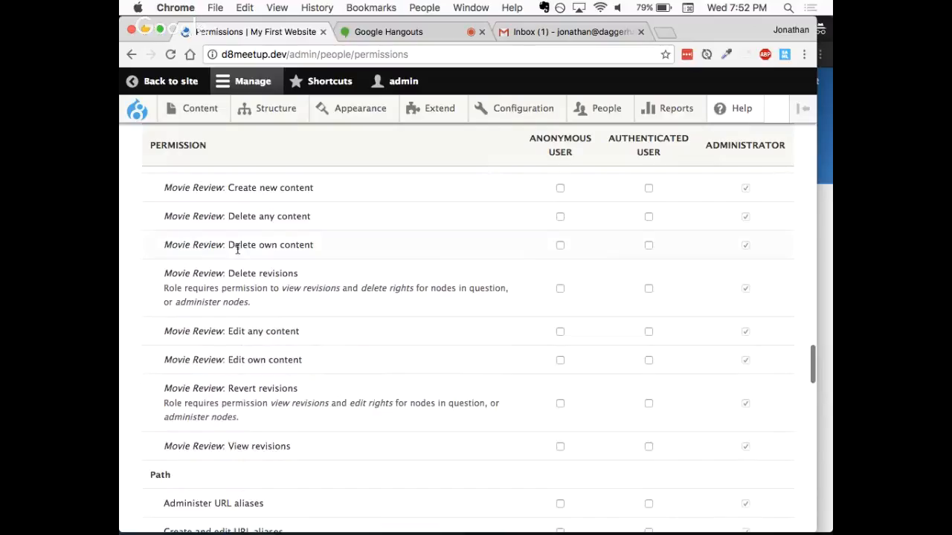
scroll(237, 249, up, 2)
click(649, 232)
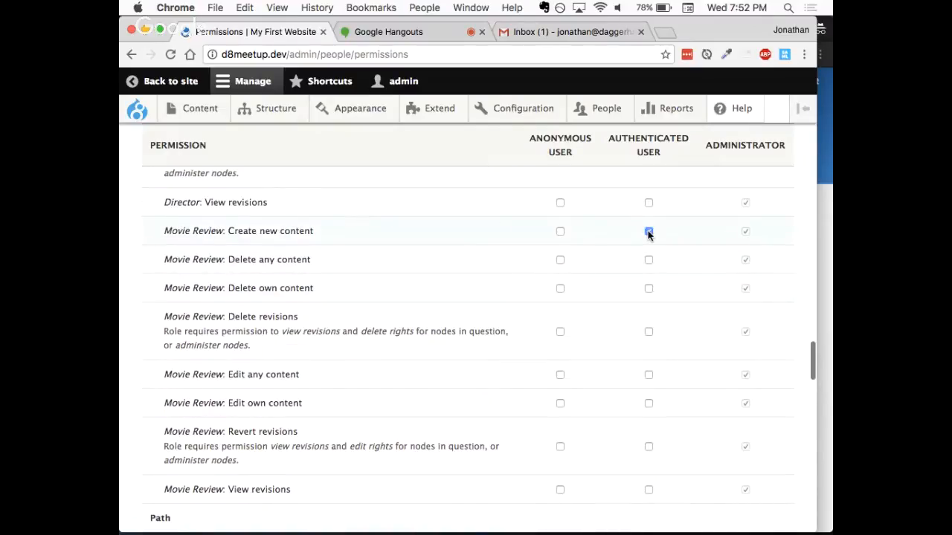
click(649, 290)
scroll(451, 324, down, 1)
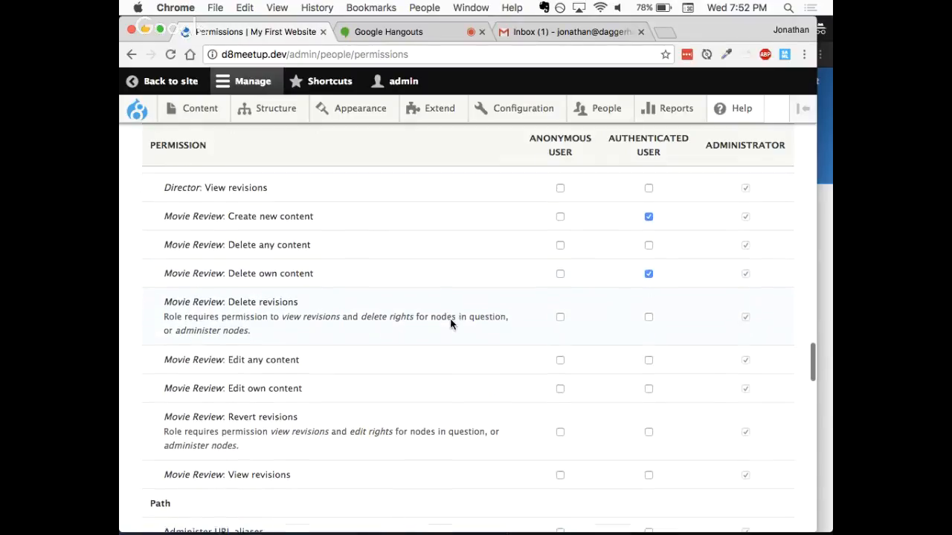
click(648, 388)
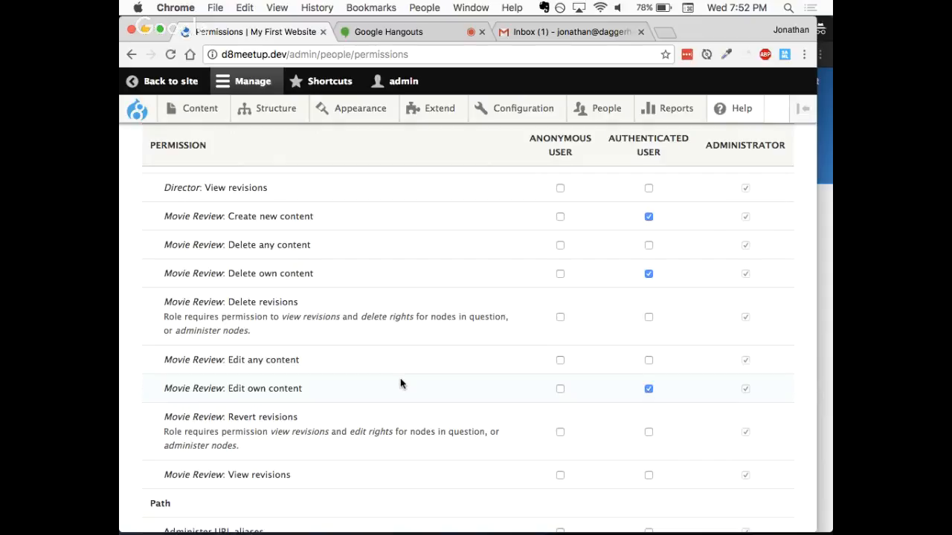
scroll(400, 384, down, 1)
scroll(400, 383, down, 10)
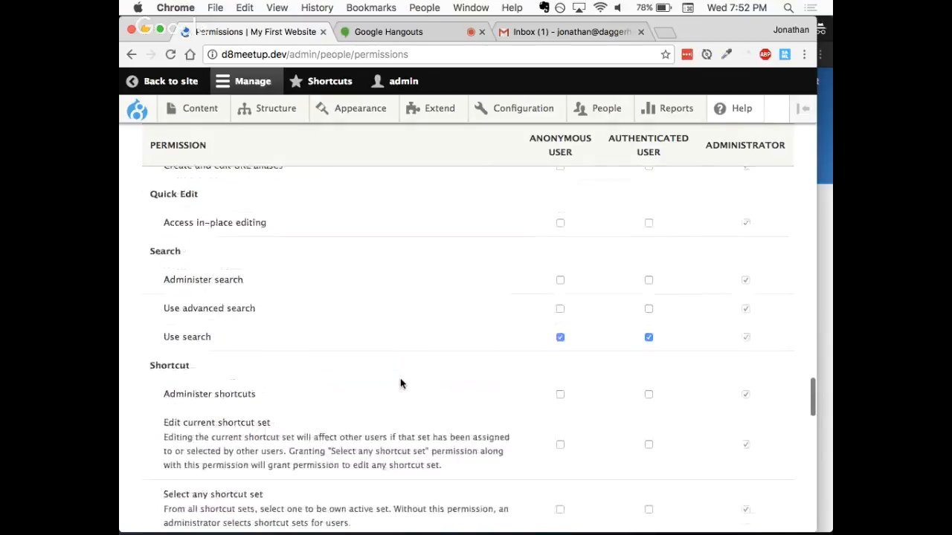
scroll(400, 384, down, 20)
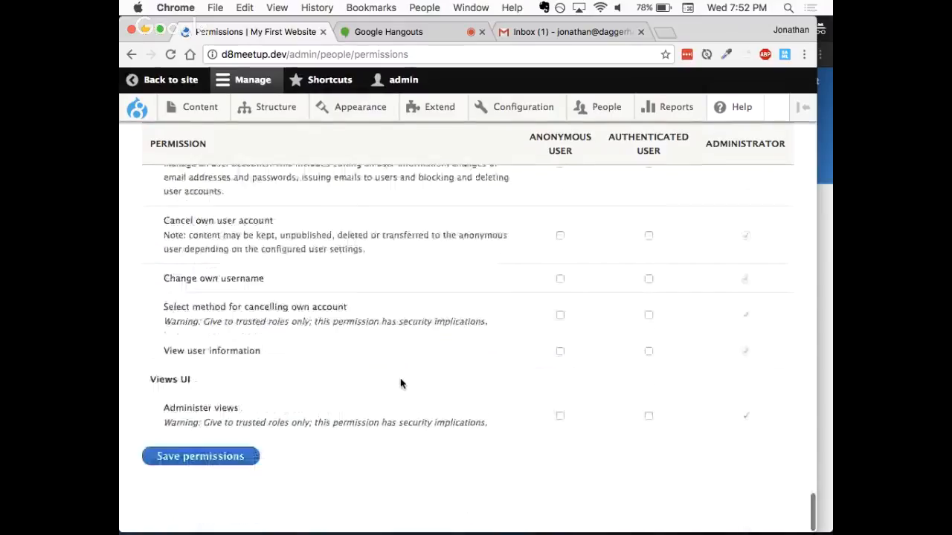
click(207, 457)
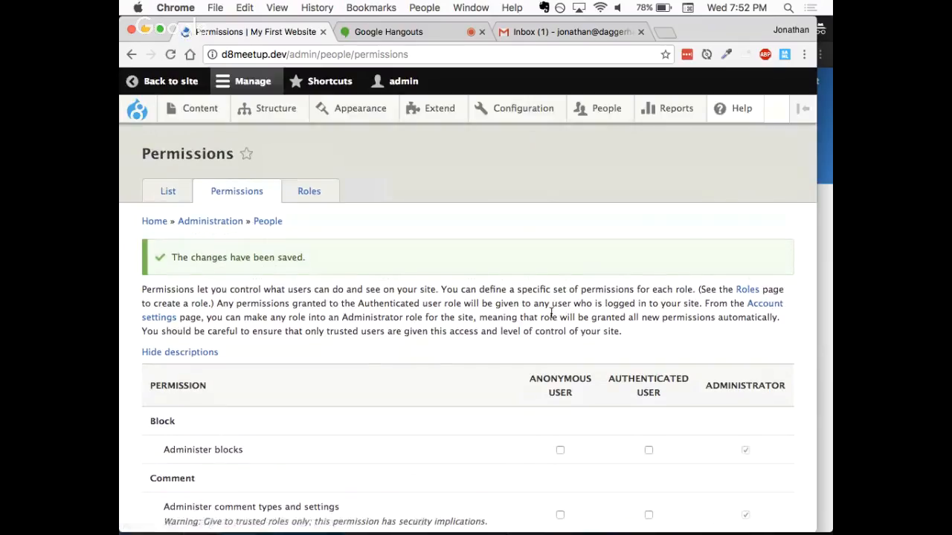
- Reload the node/add page in the test user's session and look through the Articles and Home pages for a link to add content
click(821, 267)
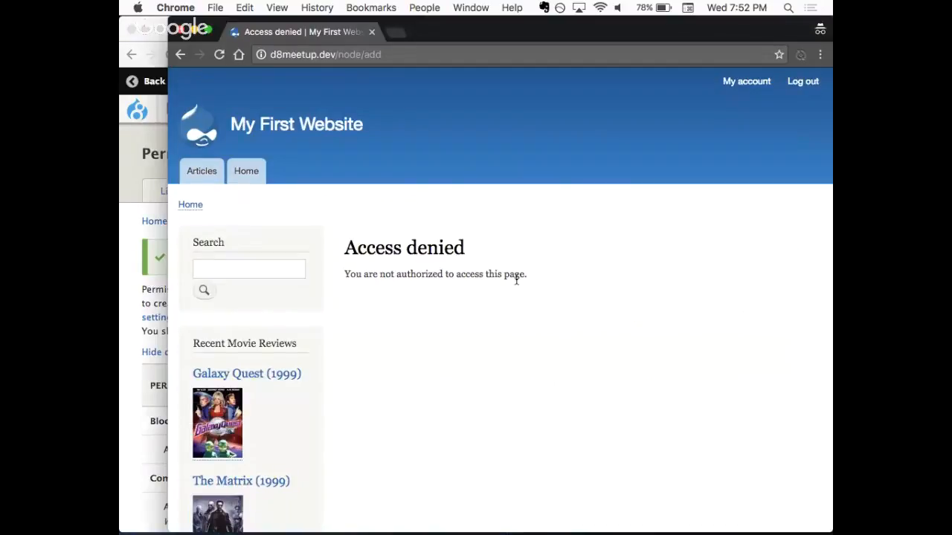
key(super+r)
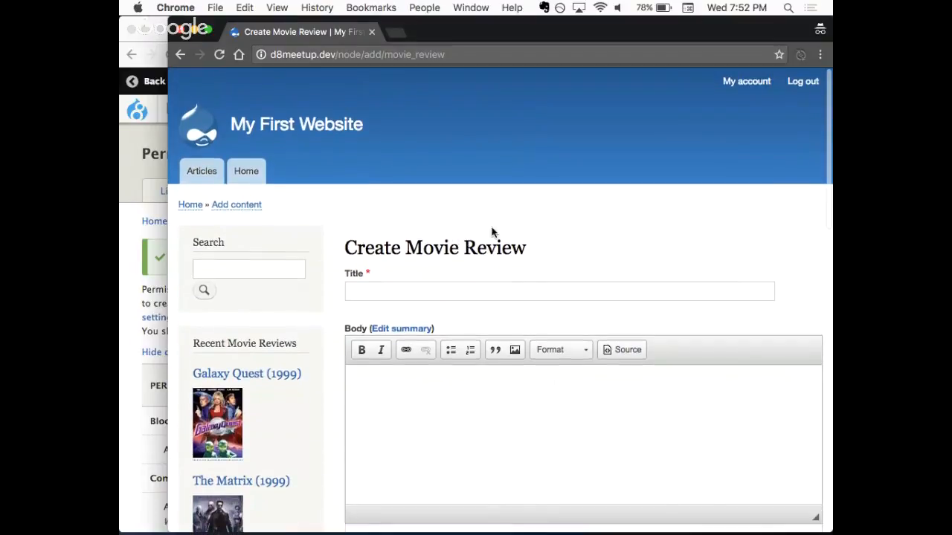
click(197, 172)
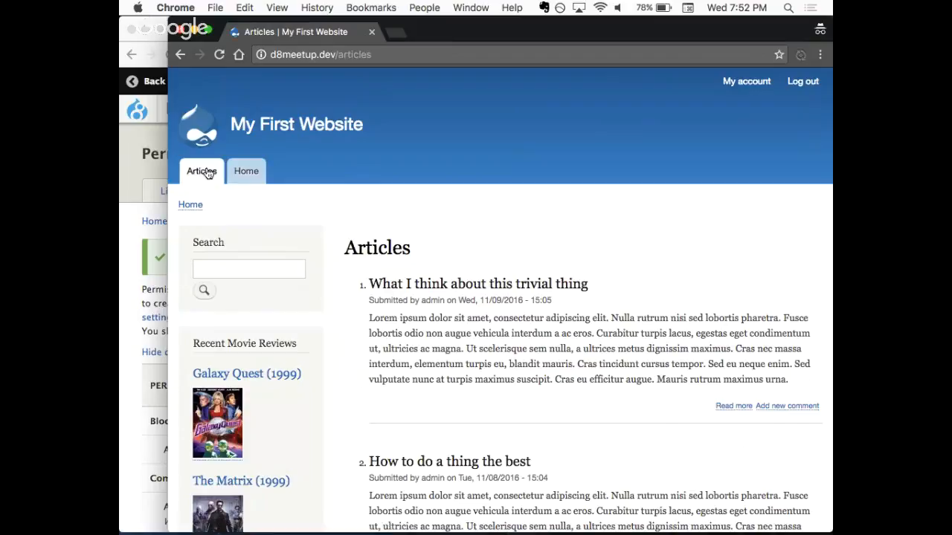
click(250, 172)
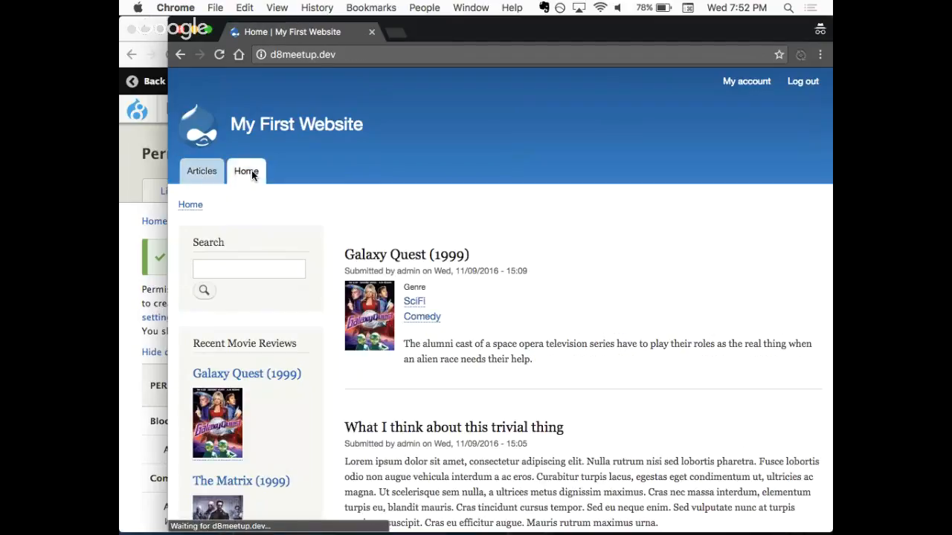
scroll(331, 210, down, 5)
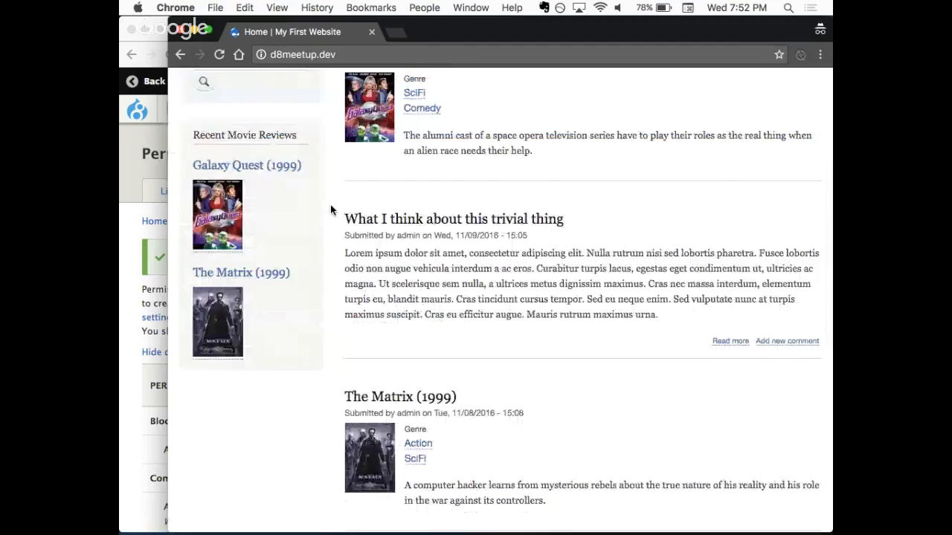
scroll(331, 211, down, 10)
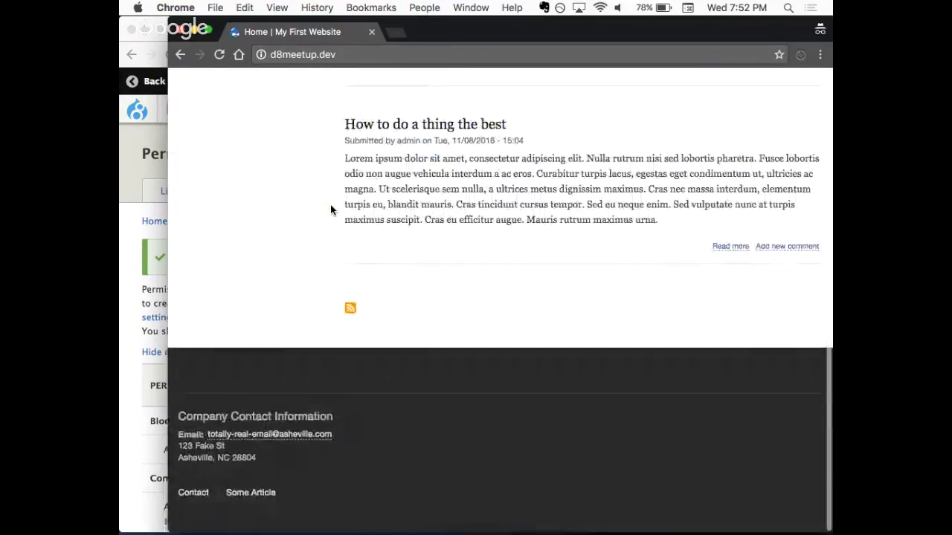
- Open d8meetup.dev/node/add in the test user's session and look over the Create Movie Review form's fields
scroll(330, 211, up, 15)
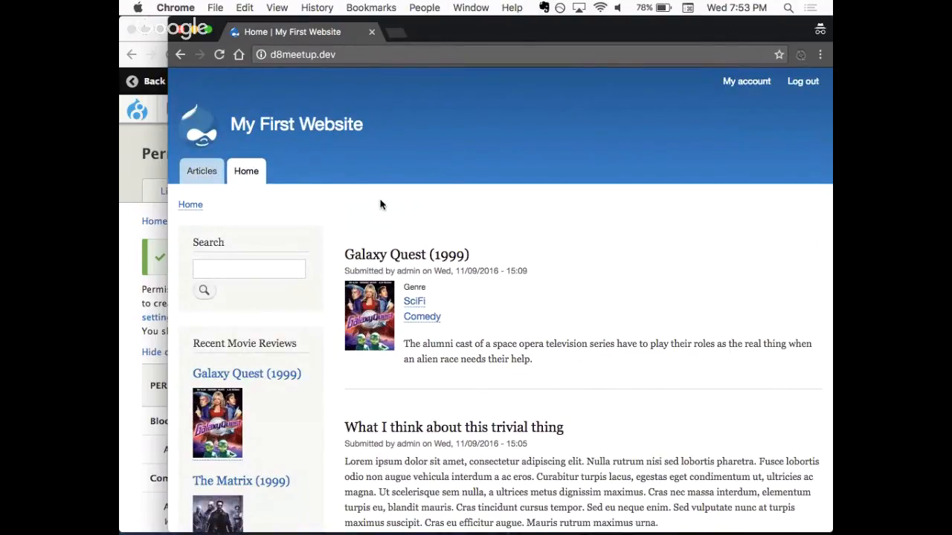
click(350, 57)
click(350, 57)
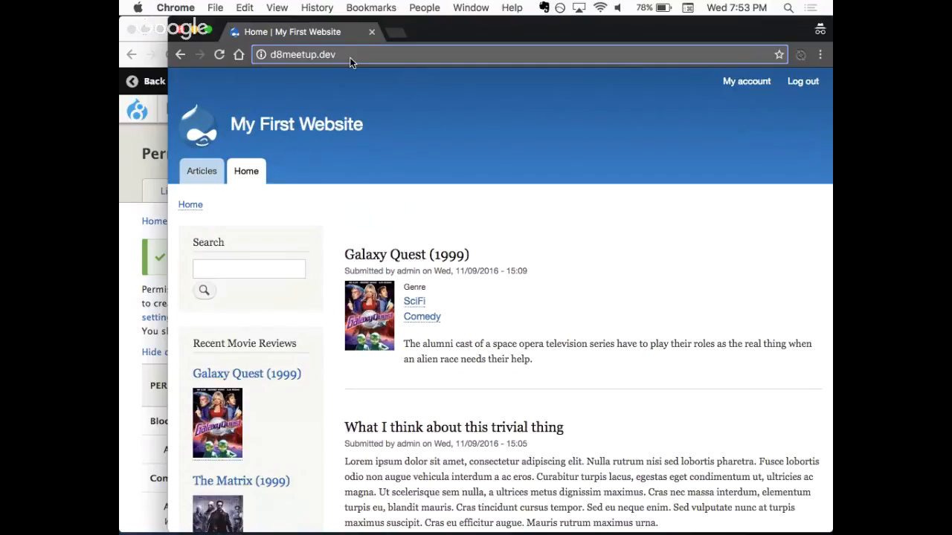
text(/node/)
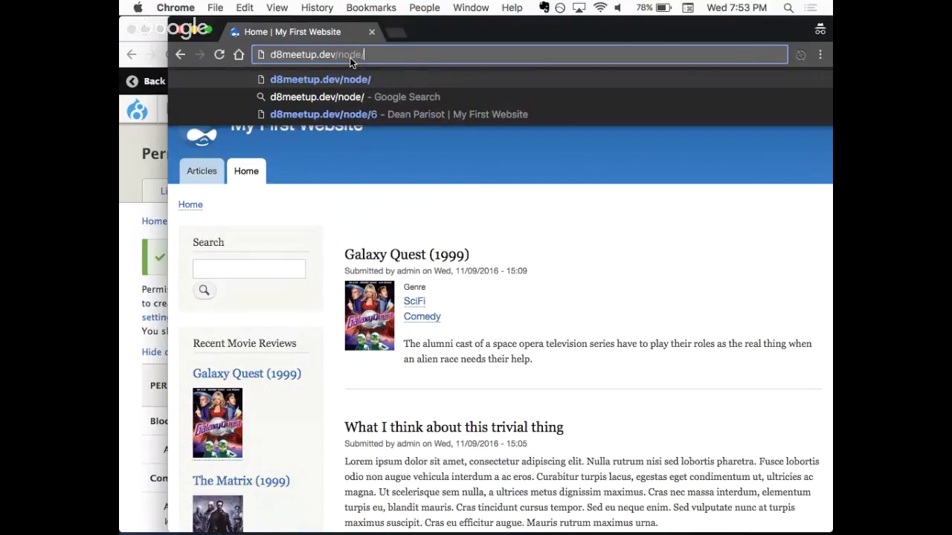
text(add)
key(Return)
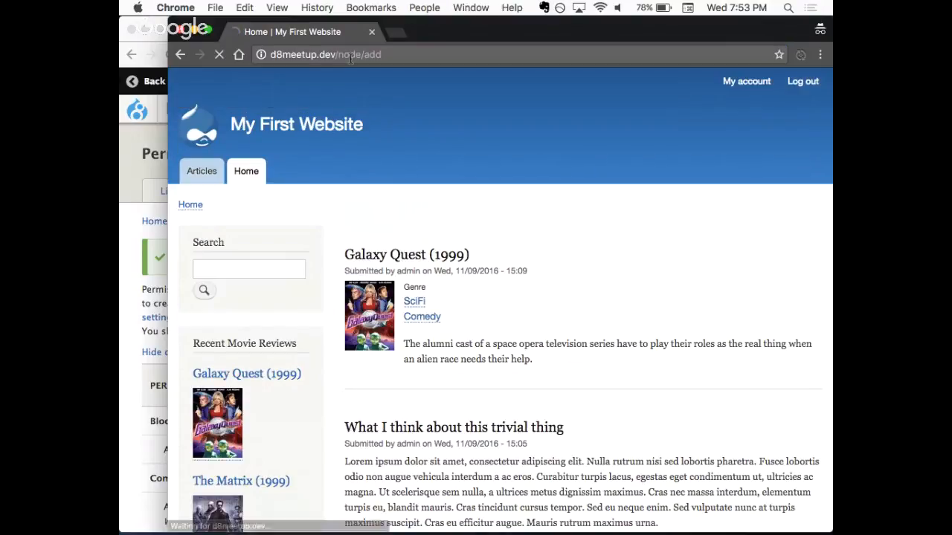
scroll(437, 214, down, 3)
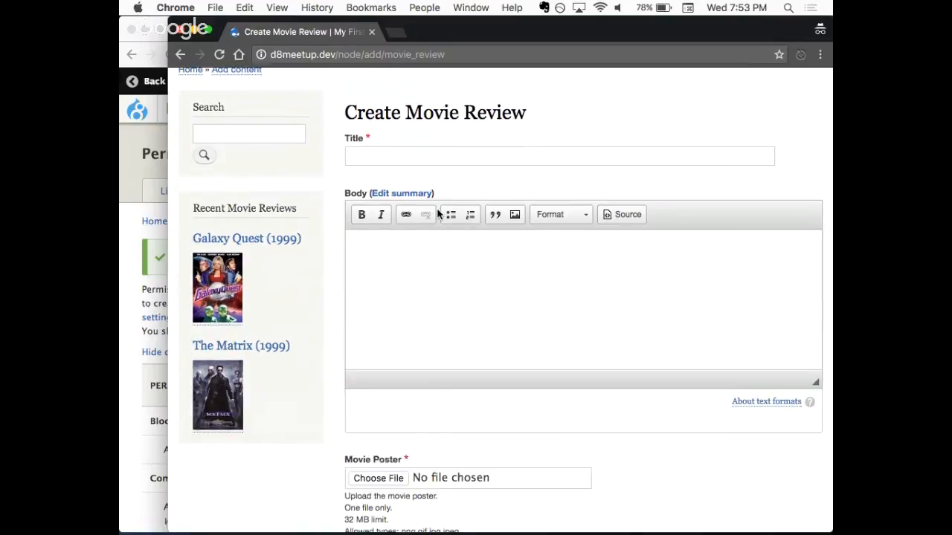
scroll(437, 214, down, 9)
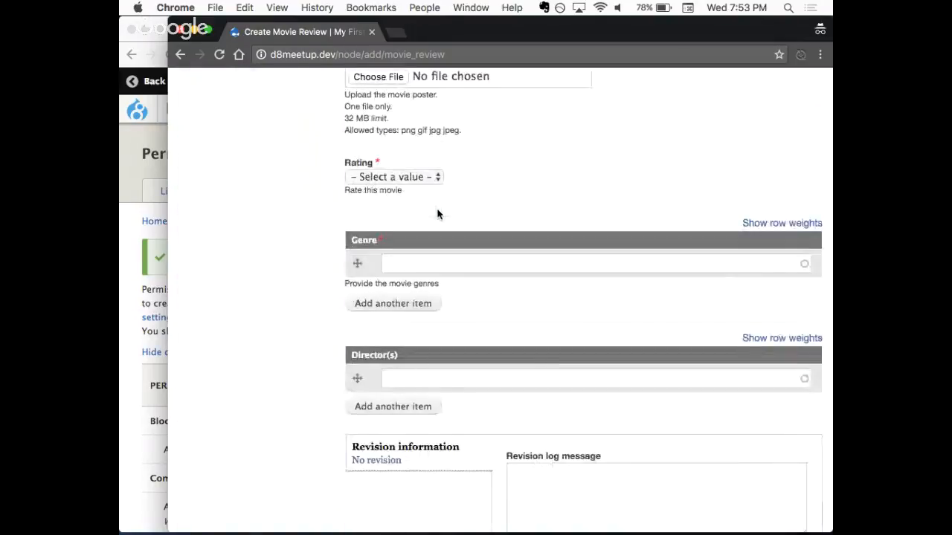
scroll(437, 214, up, 12)
- Title the movie review "Prestige" and enter "This is about magic and stuff" as its body text
click(399, 293)
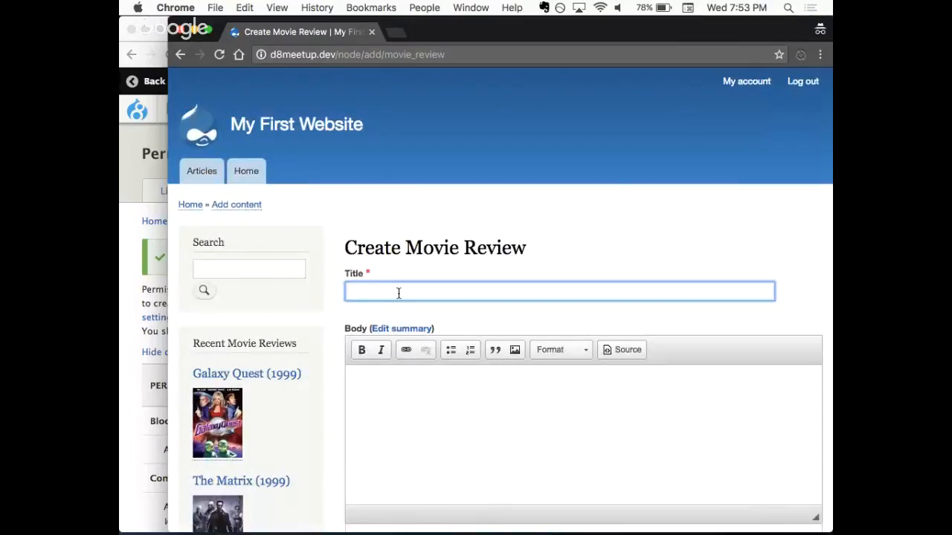
scroll(398, 293, down, 2)
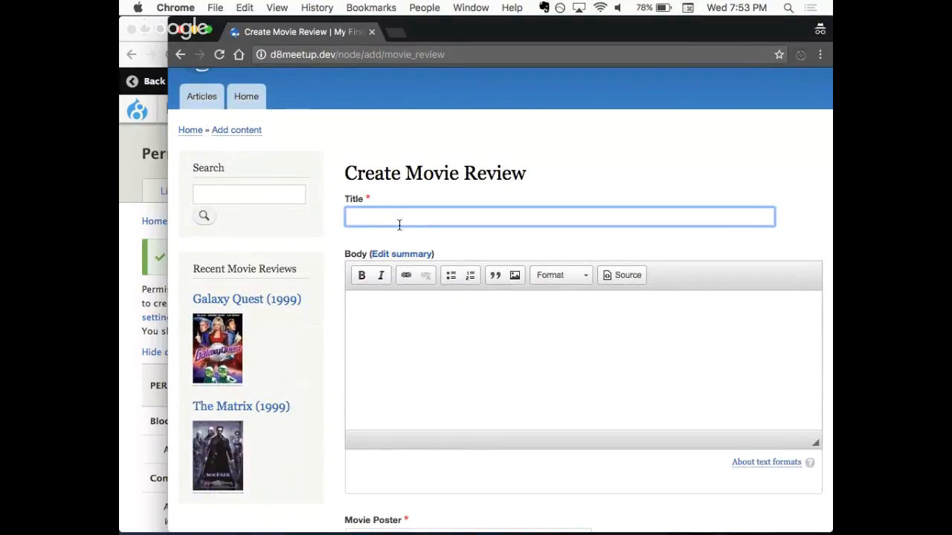
text(Prestige)
scroll(416, 268, down, 2)
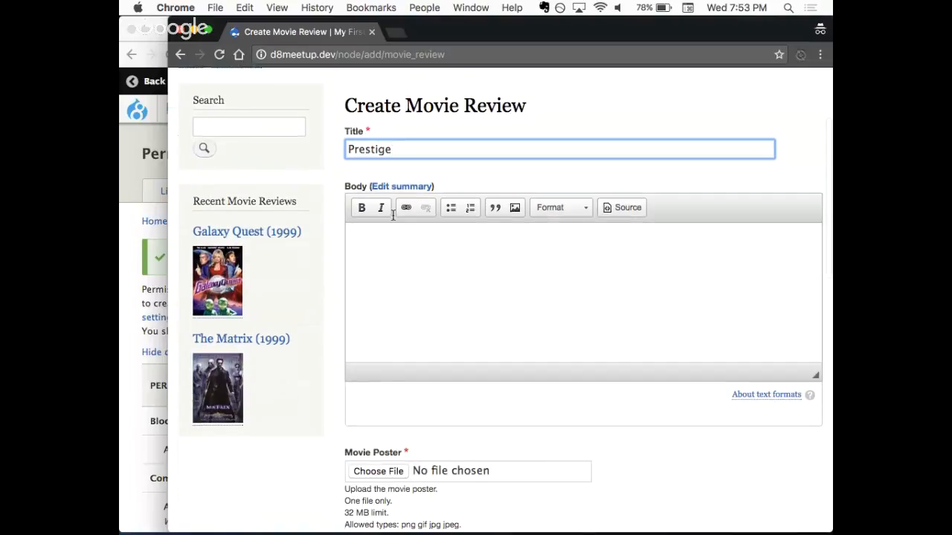
click(428, 304)
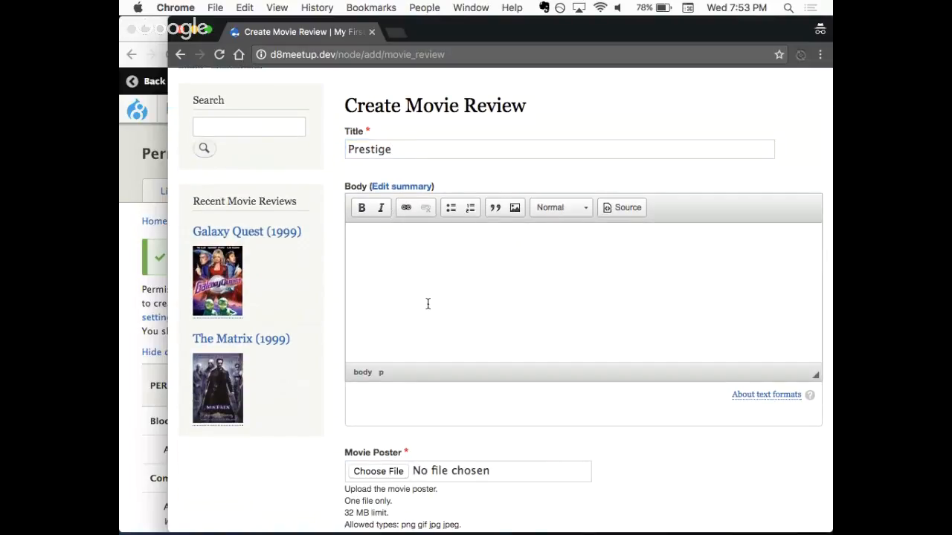
text(This is about magic and stuff)
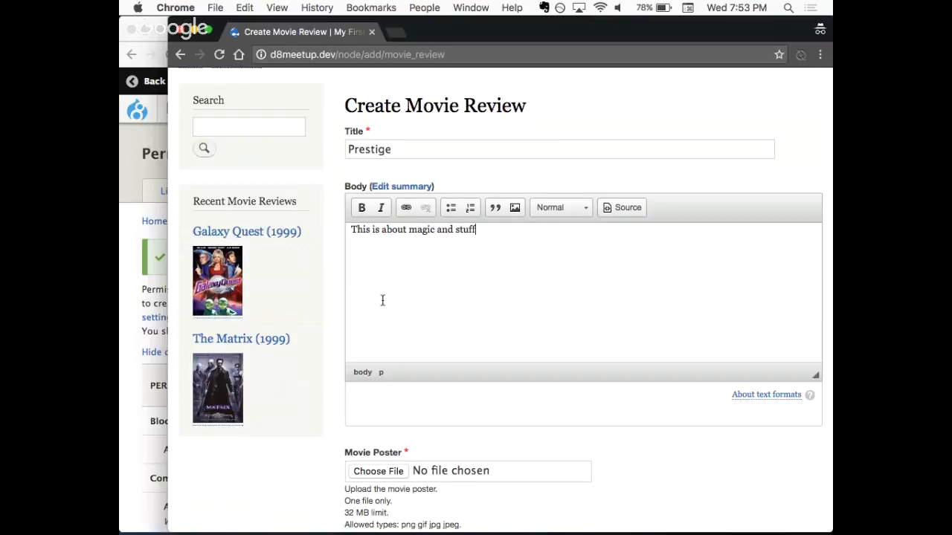
- Set the movie review's rating to 5
scroll(382, 299, down, 3)
scroll(446, 354, down, 2)
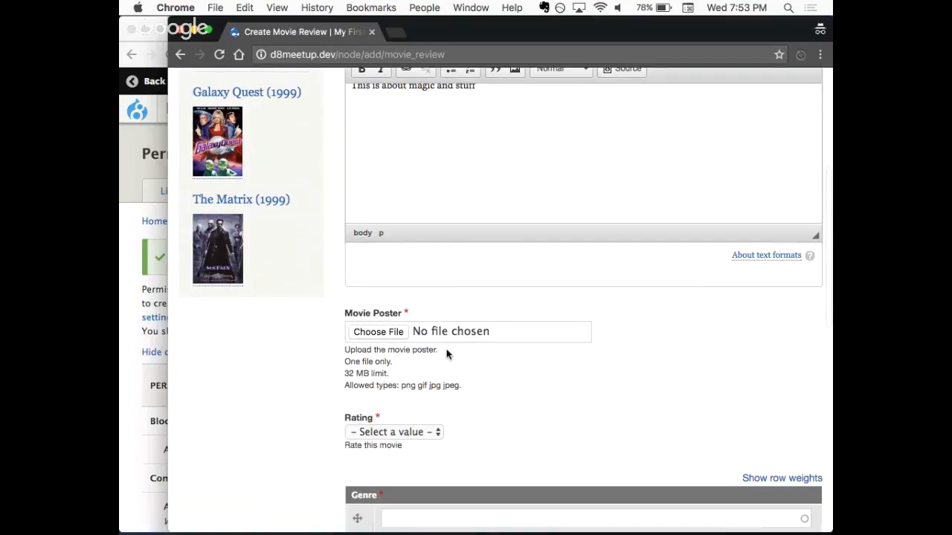
scroll(366, 399, down, 1)
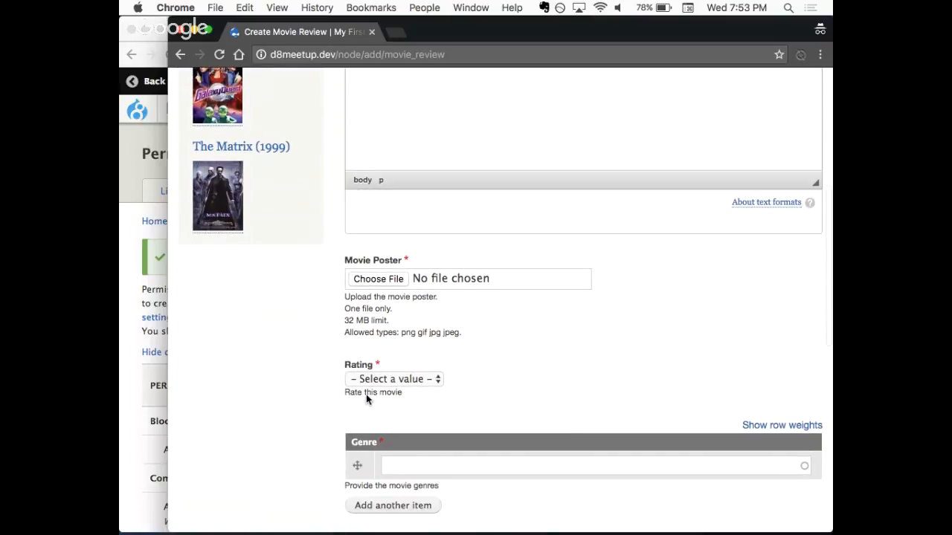
scroll(366, 399, down, 1)
scroll(386, 355, down, 1)
click(384, 297)
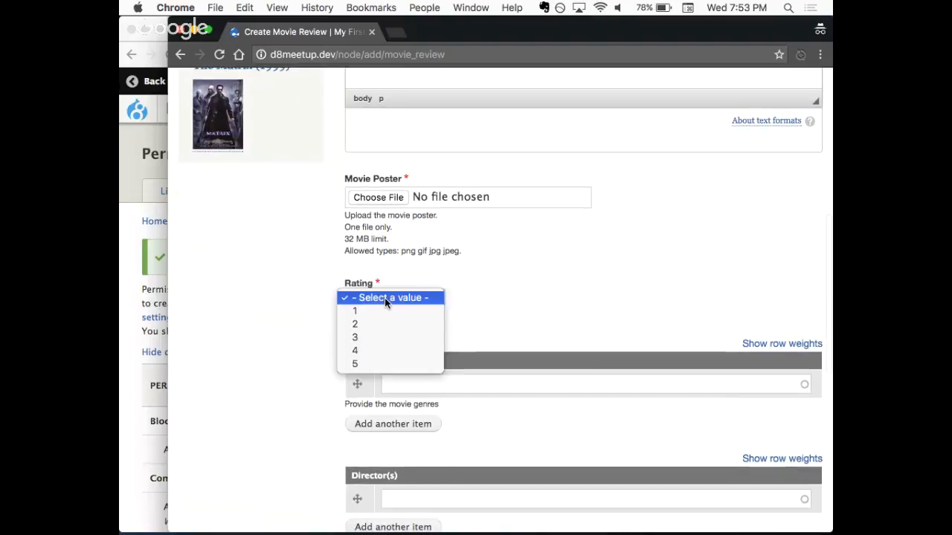
click(391, 362)
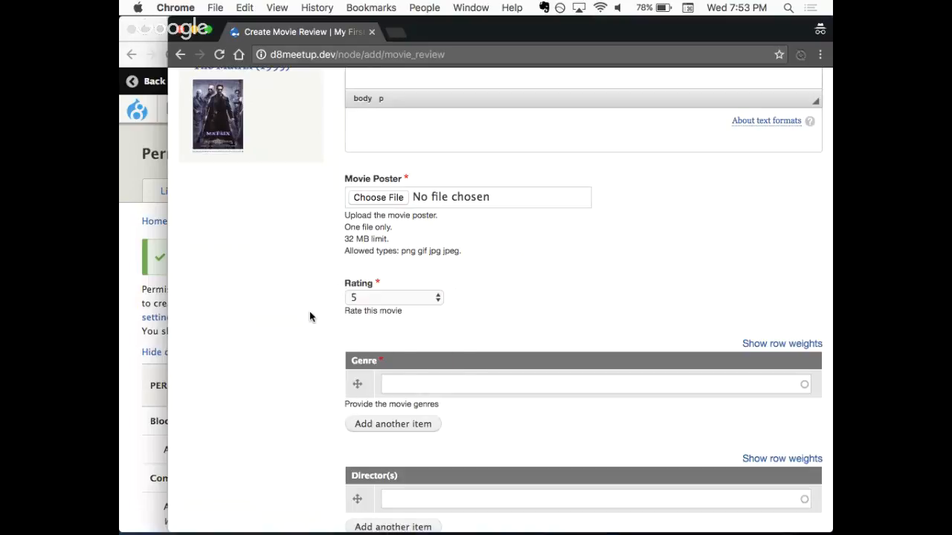
- Assign the existing SciFi genre to the review and add a second genre item named "Confusing"
scroll(286, 347, down, 1)
scroll(287, 347, down, 4)
click(449, 257)
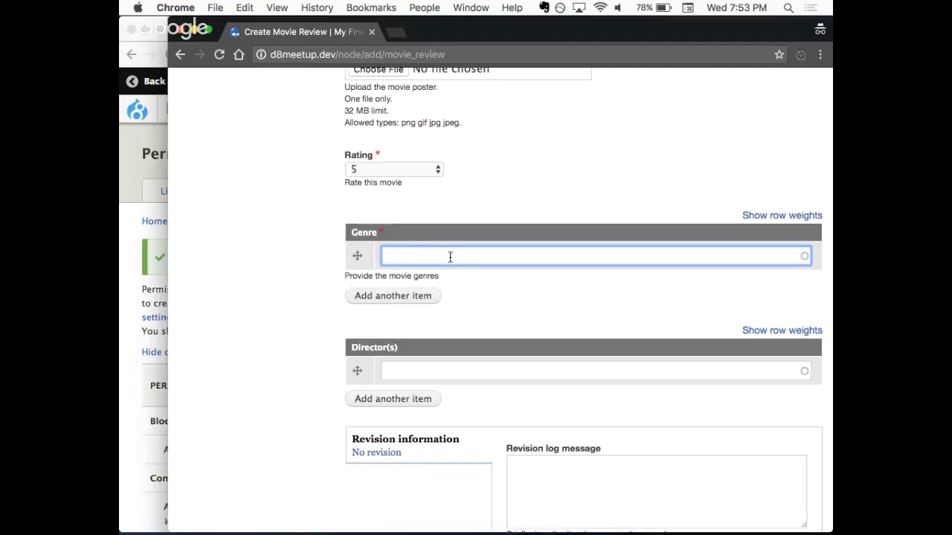
text(Sci)
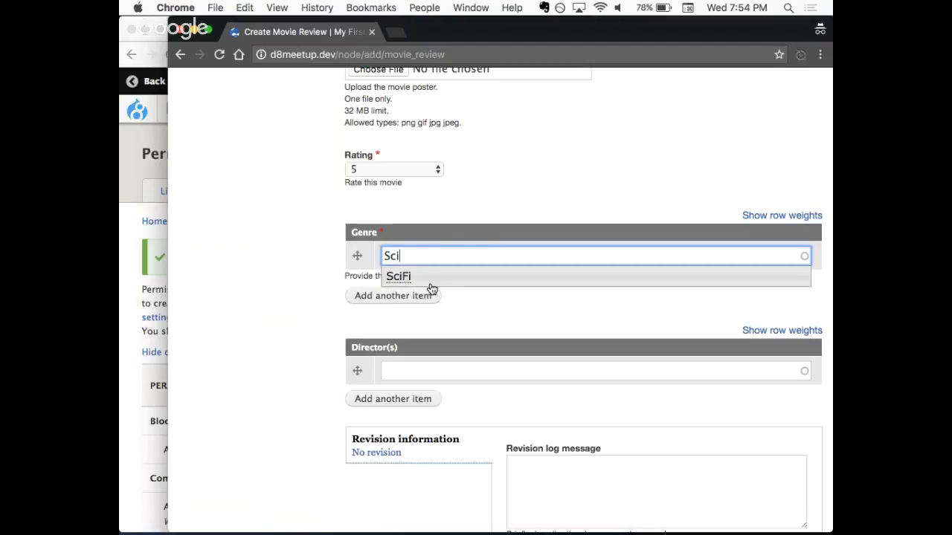
click(432, 288)
click(266, 269)
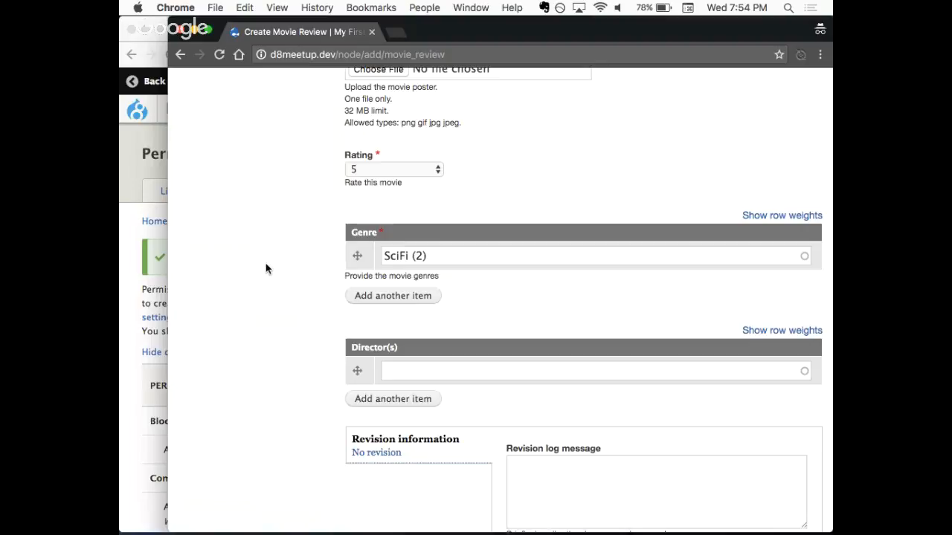
click(385, 296)
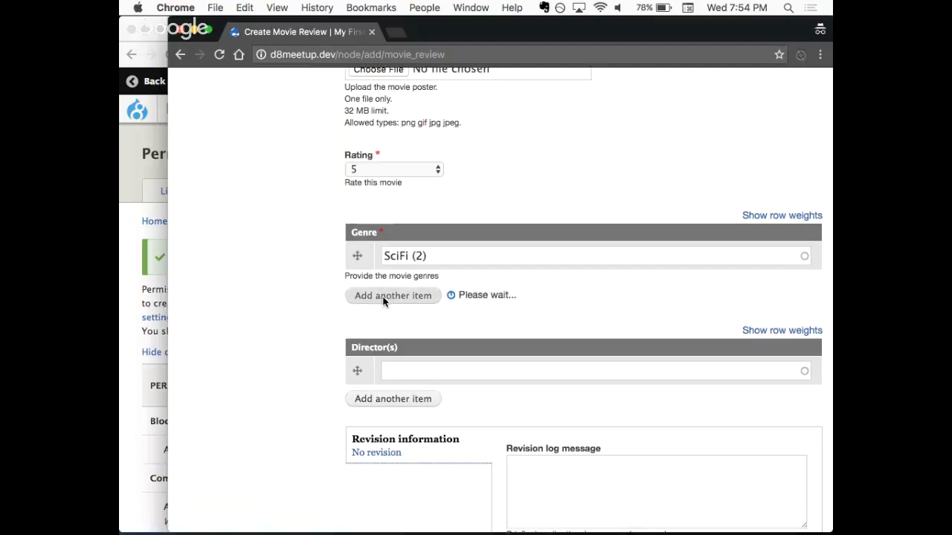
click(429, 284)
text(Confusing)
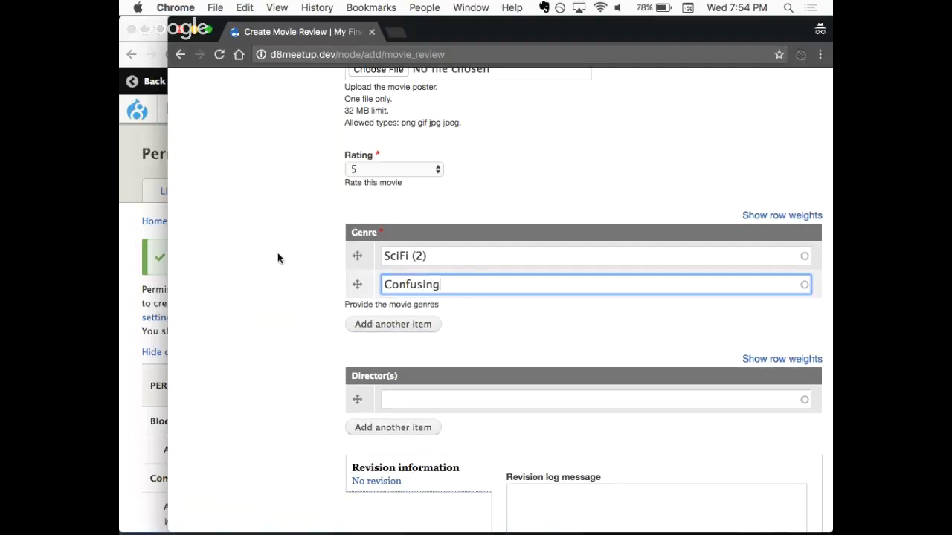
- Search Google for "prestige movie poster" in a new incognito tab and show the image results
key(super+shift+n)
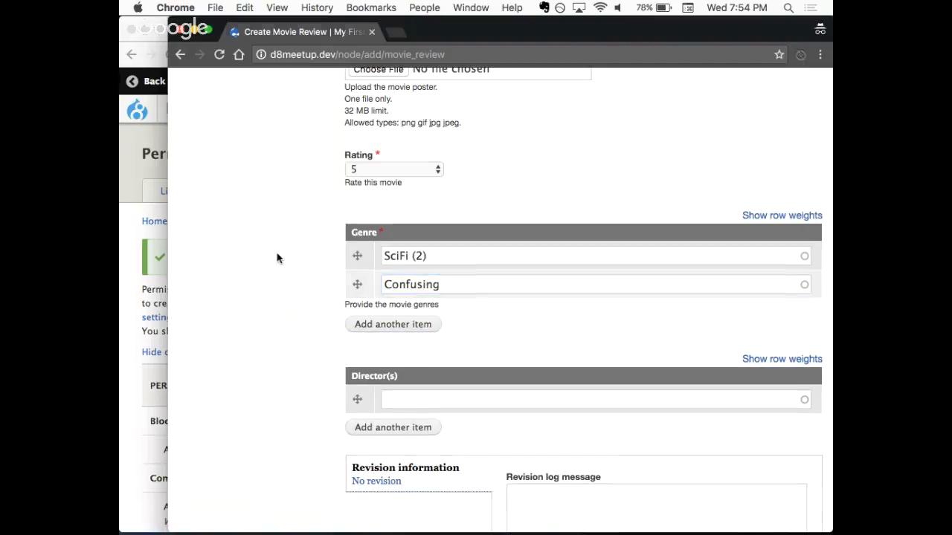
text(prestige )
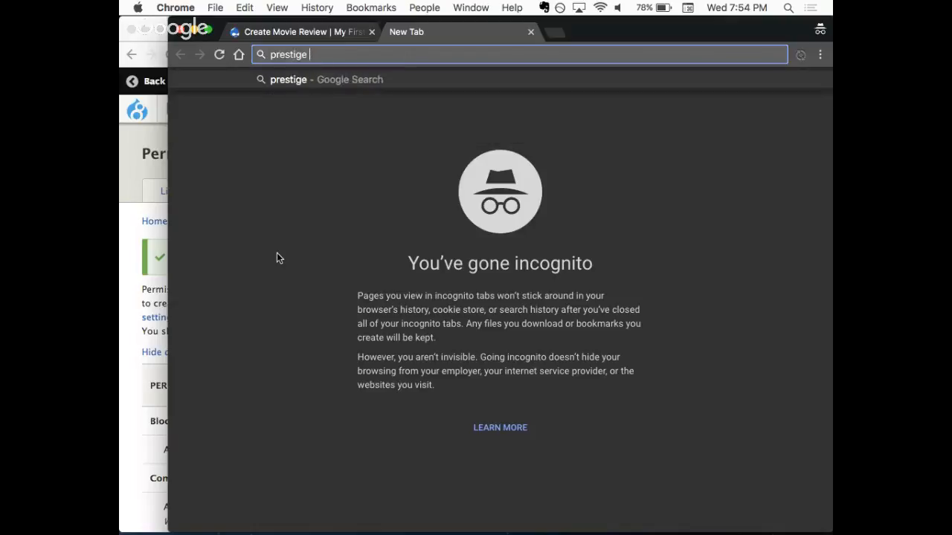
text(movie poster)
key(Return)
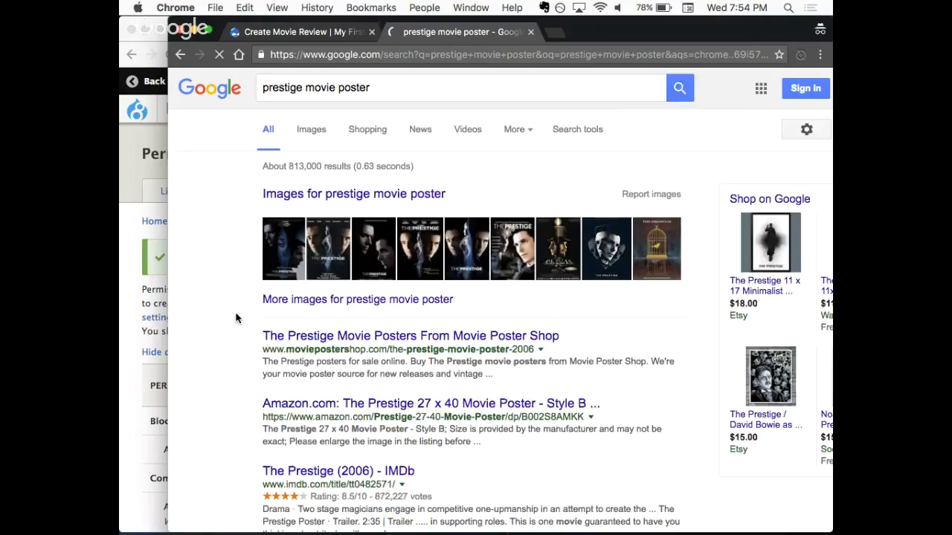
click(363, 277)
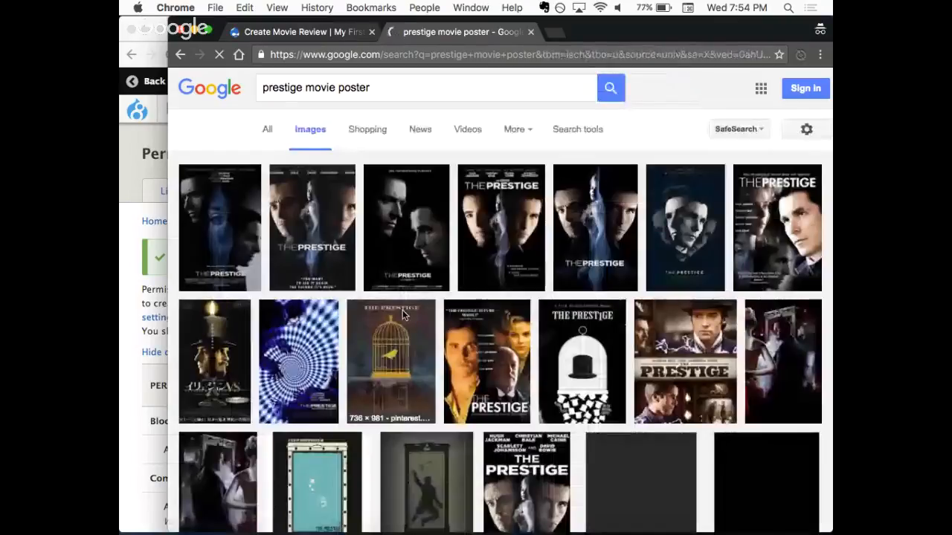
- Open the first Prestige poster result at full size and save it to the Desktop as Prestige_poster.jpg
click(208, 221)
click(606, 283)
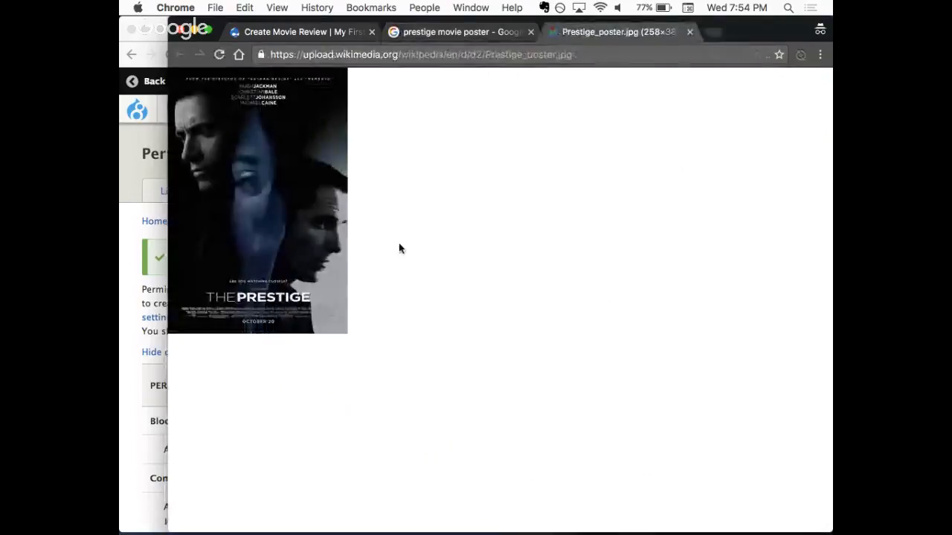
right_click(286, 215)
click(336, 229)
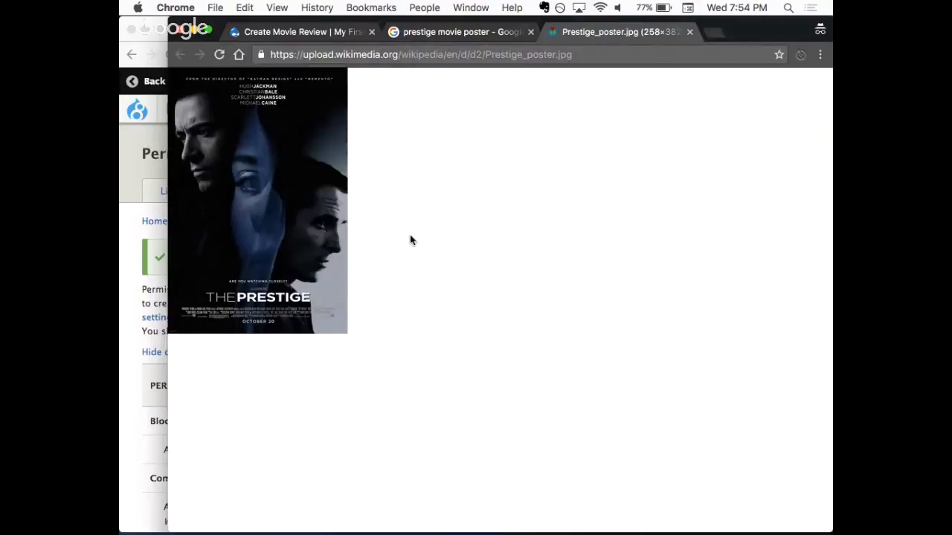
click(712, 446)
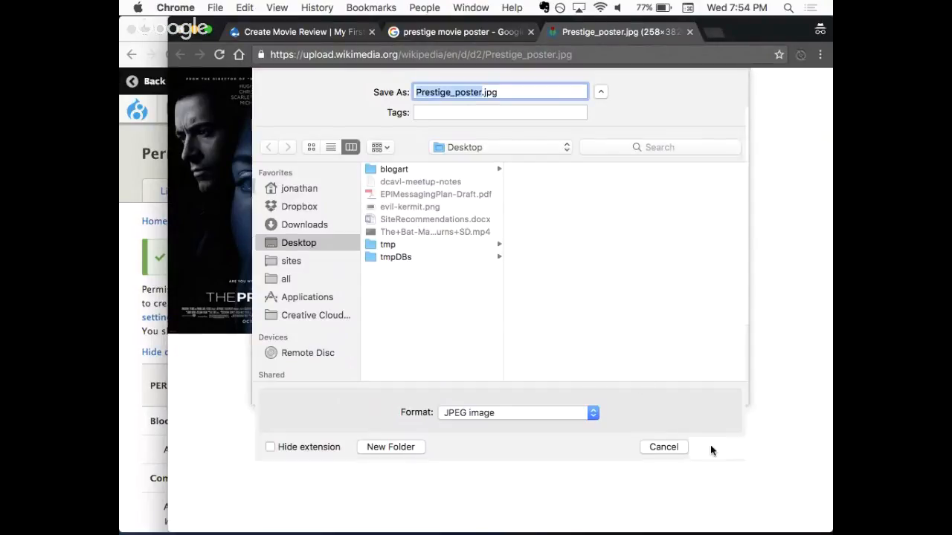
- Return to the Create Movie Review form and upload Prestige_poster.jpg from the Desktop as the movie poster
click(324, 30)
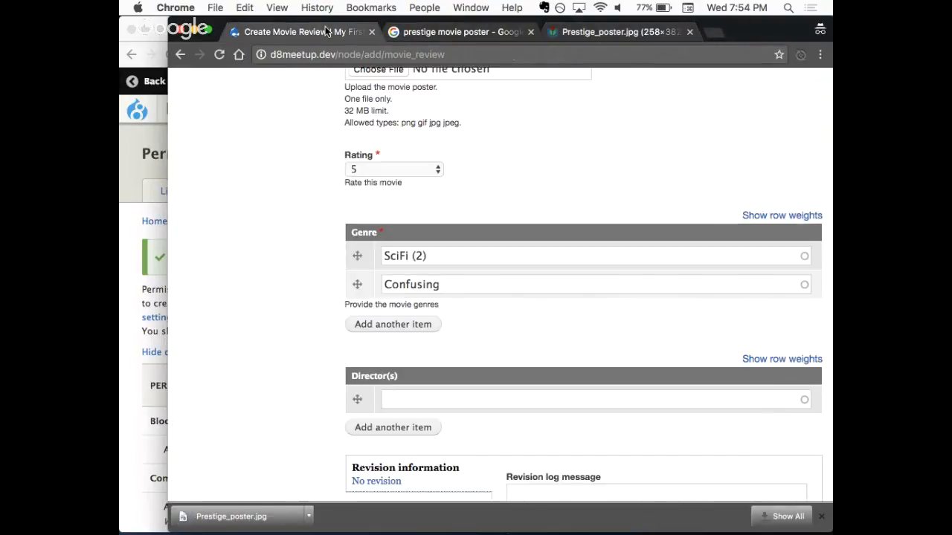
scroll(297, 233, up, 5)
click(371, 259)
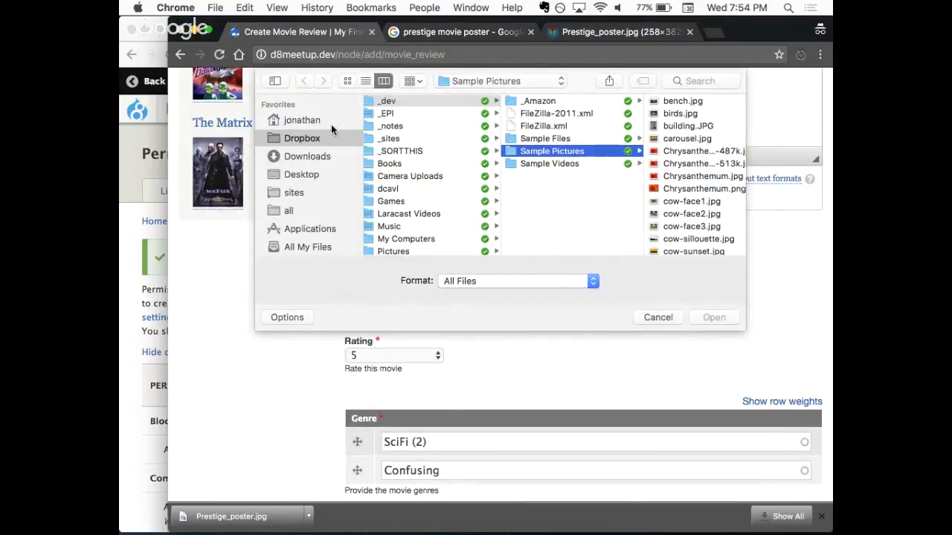
click(305, 177)
click(422, 152)
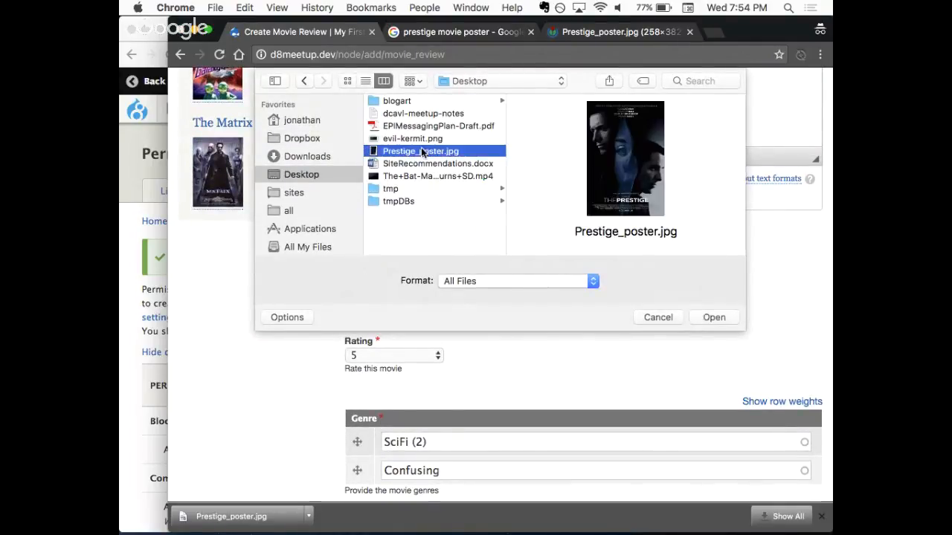
click(715, 318)
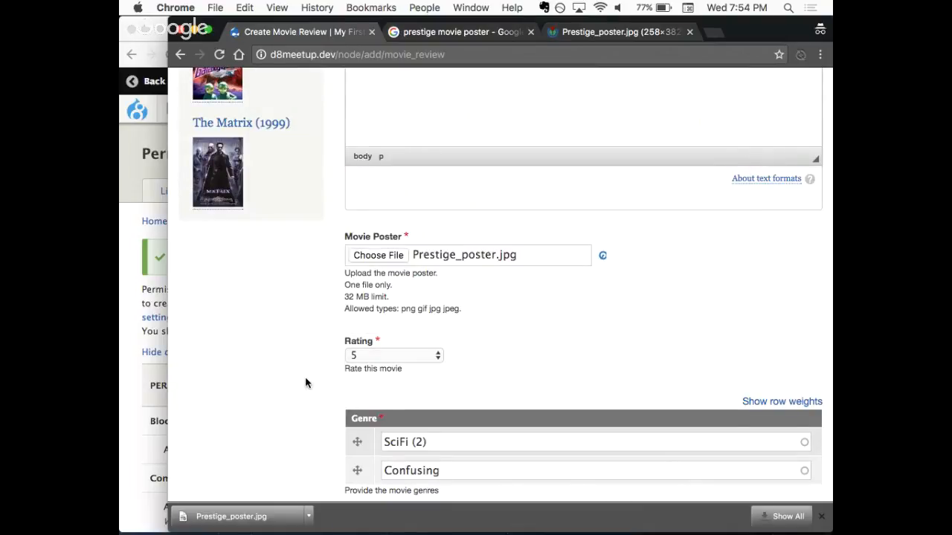
- Set the movie poster's alternative text to "Prestige movie poster"
click(387, 364)
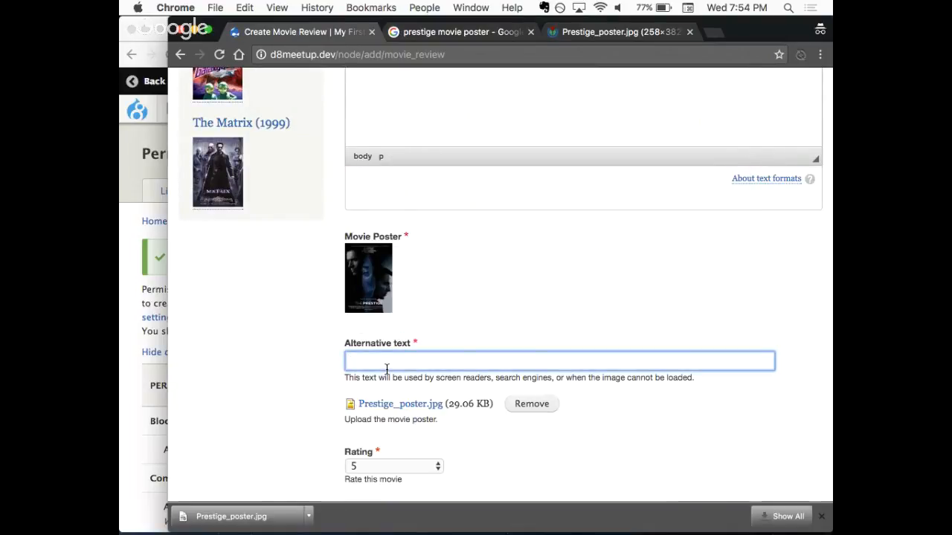
text(Prestige movie)
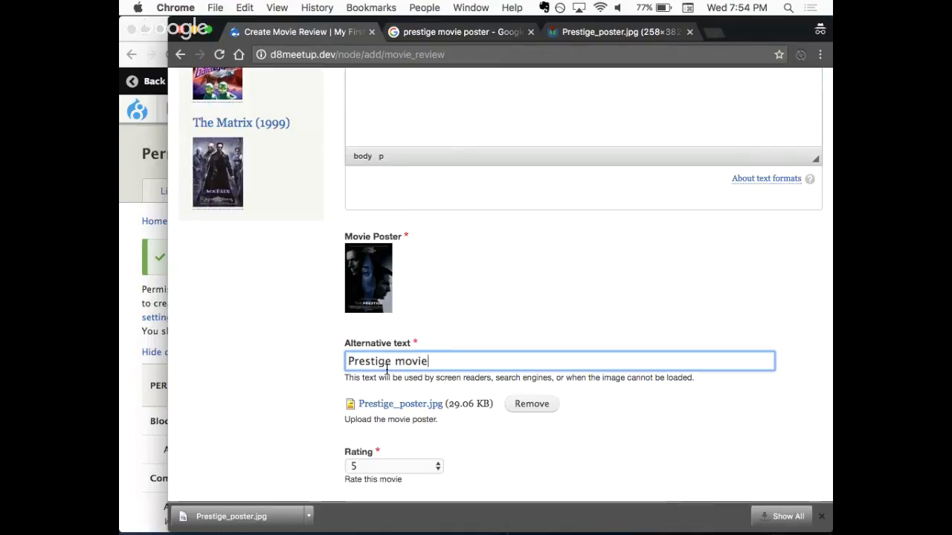
text( poster)
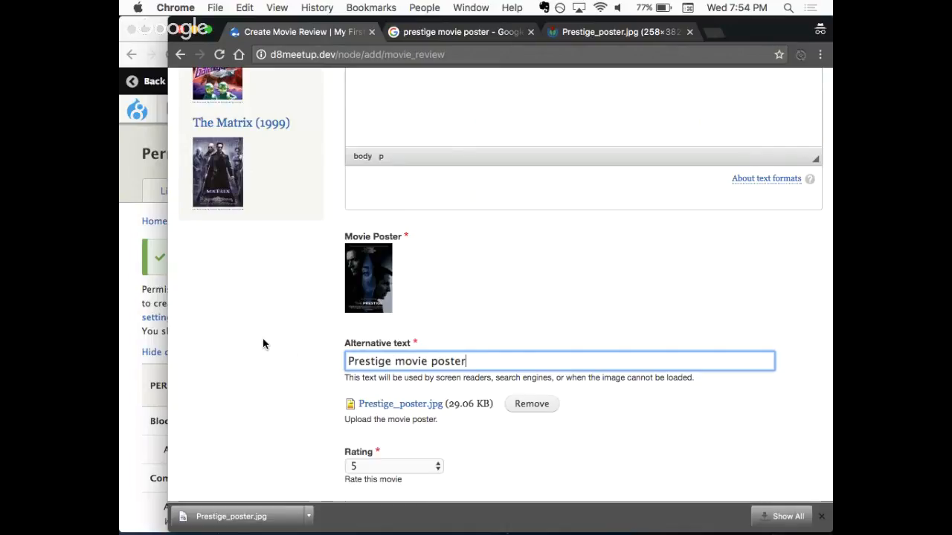
scroll(261, 388, down, 1)
scroll(261, 388, down, 5)
scroll(261, 389, down, 5)
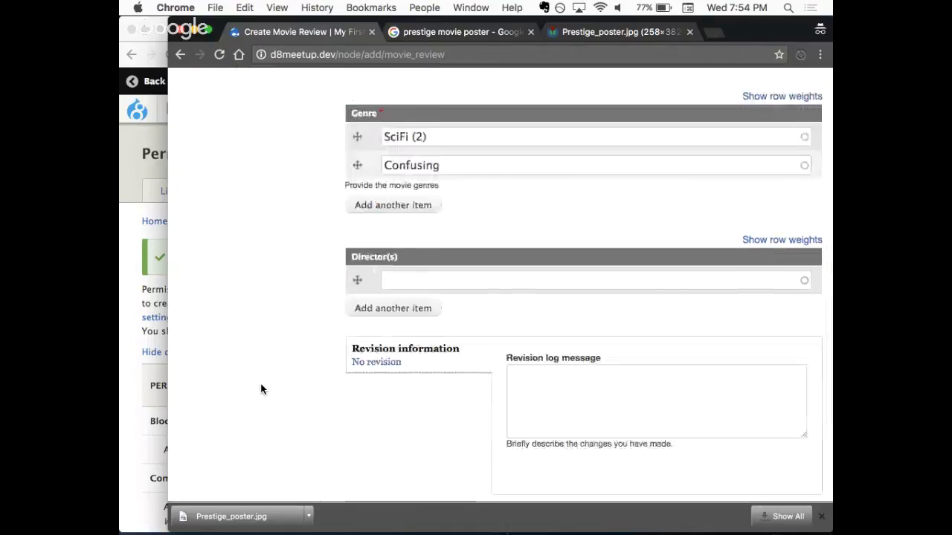
- Save the new Prestige movie review and look over its published page
click(362, 358)
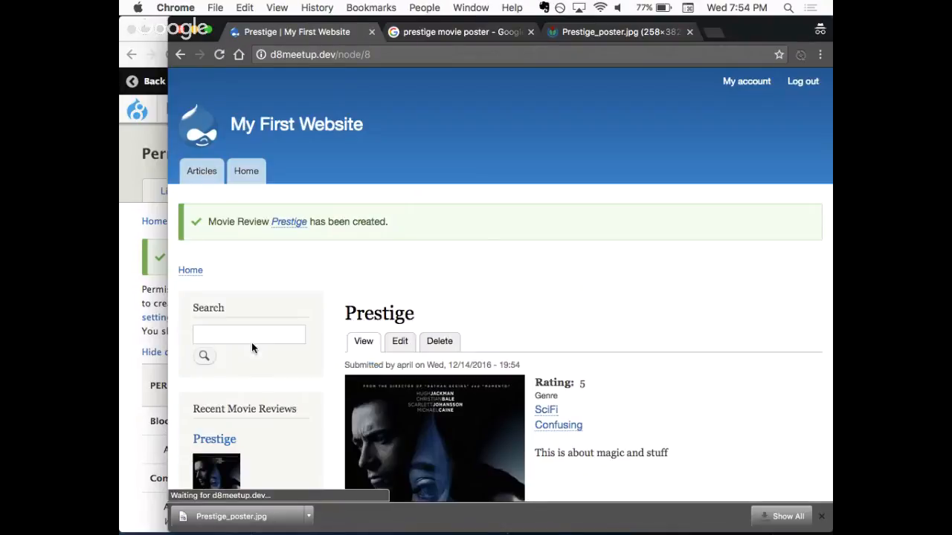
scroll(540, 268, down, 3)
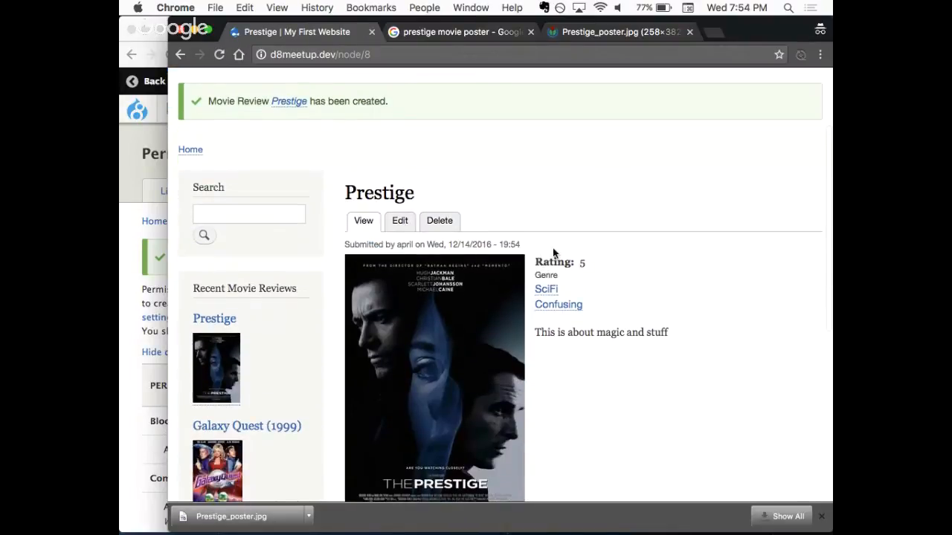
scroll(580, 278, down, 4)
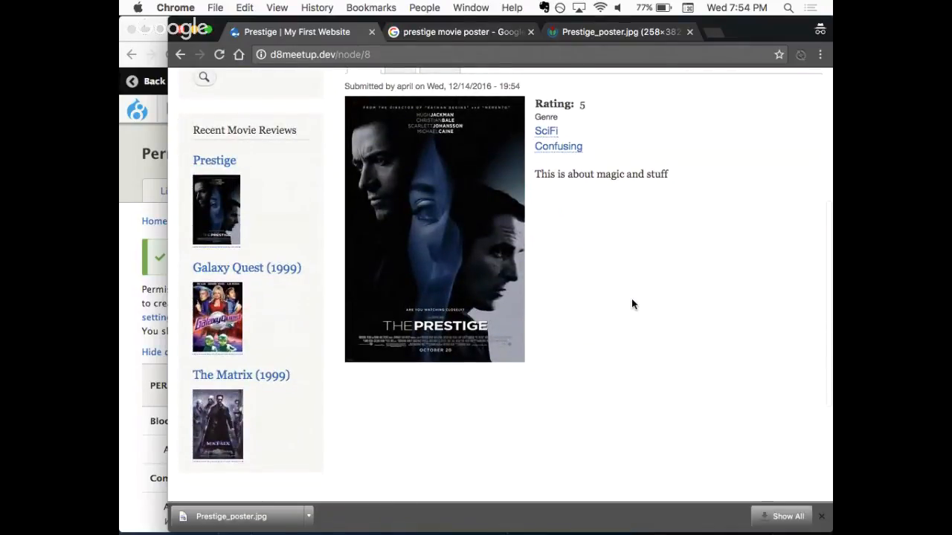
scroll(631, 298, up, 8)
- Open the site's home page and check the author line of the Prestige review
click(243, 176)
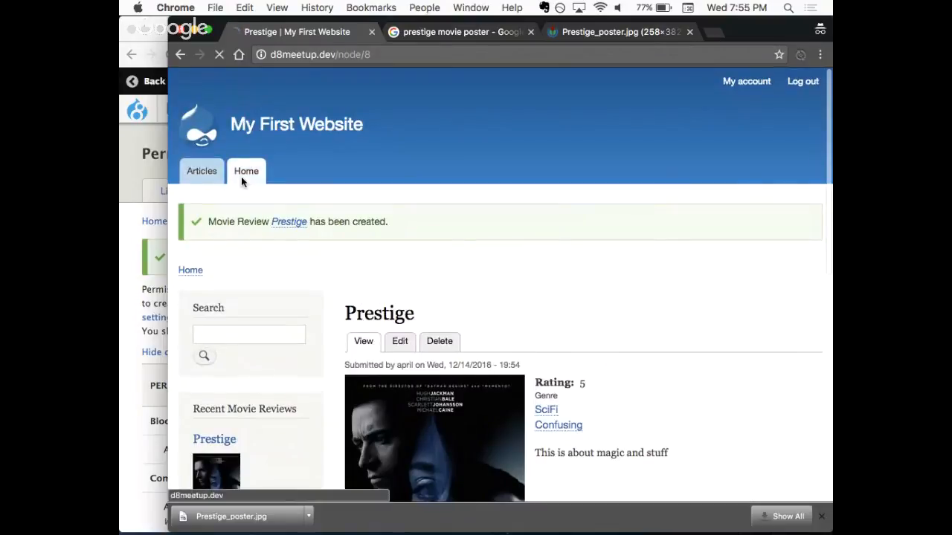
scroll(522, 216, down, 2)
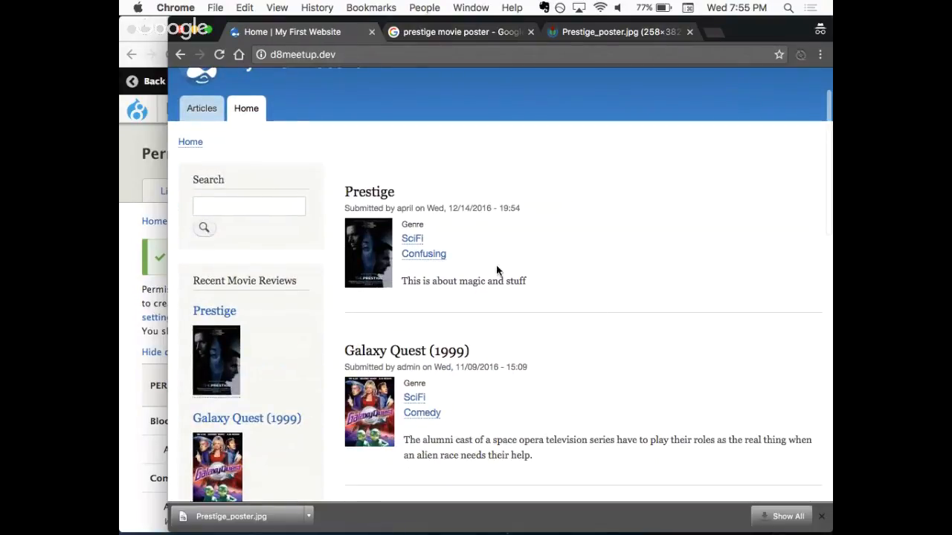
drag(396, 209, 415, 210)
click(442, 179)
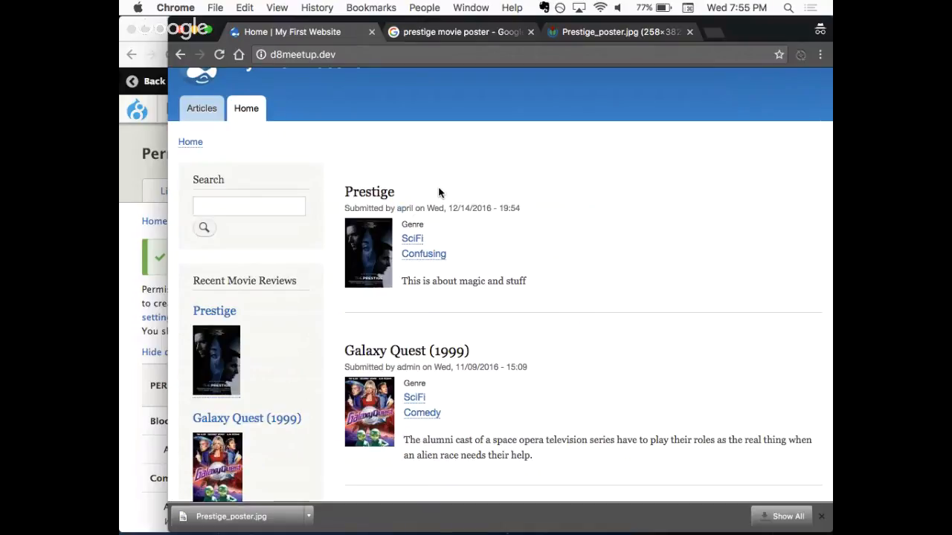
- Switch to the admin browser window and examine the Anonymous user, Authenticated user and Administrator columns on the Permissions page
click(131, 223)
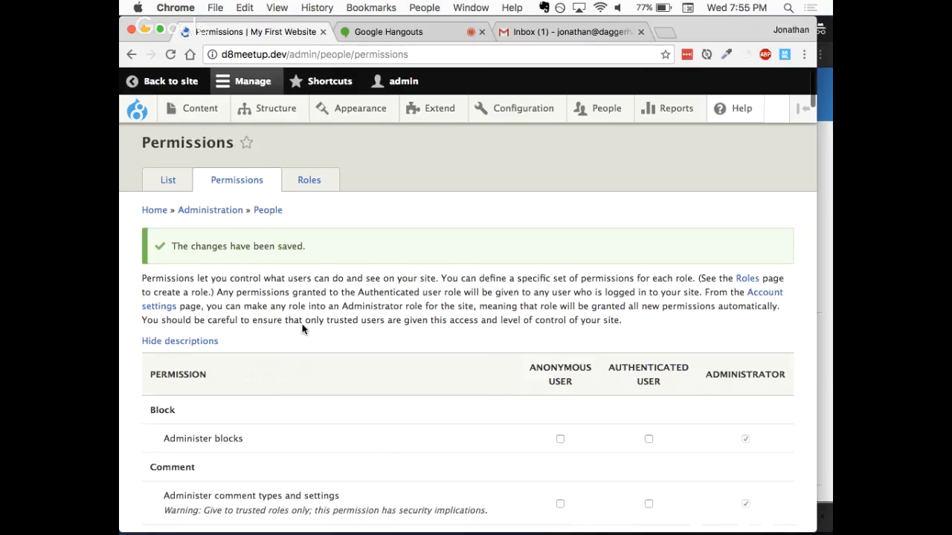
scroll(302, 329, down, 1)
drag(609, 346, 662, 363)
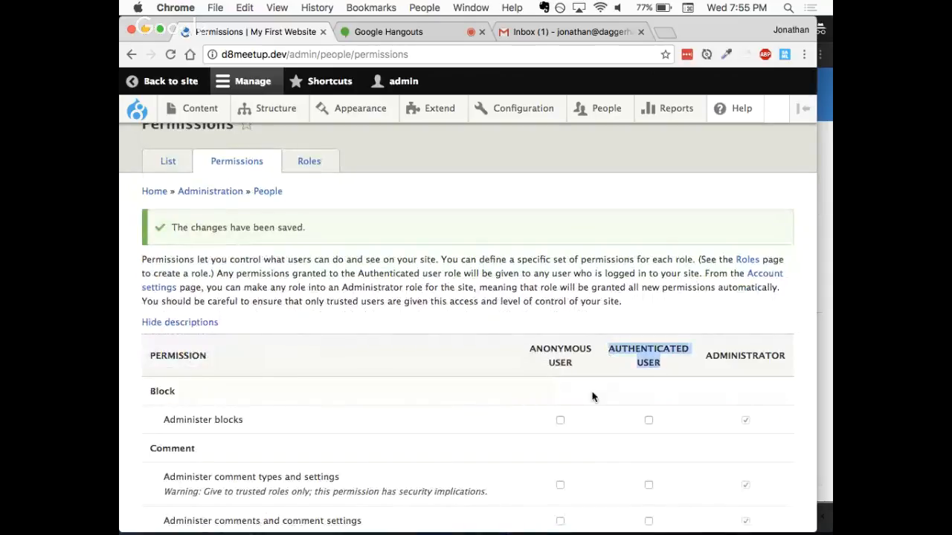
scroll(592, 397, down, 5)
scroll(593, 397, down, 15)
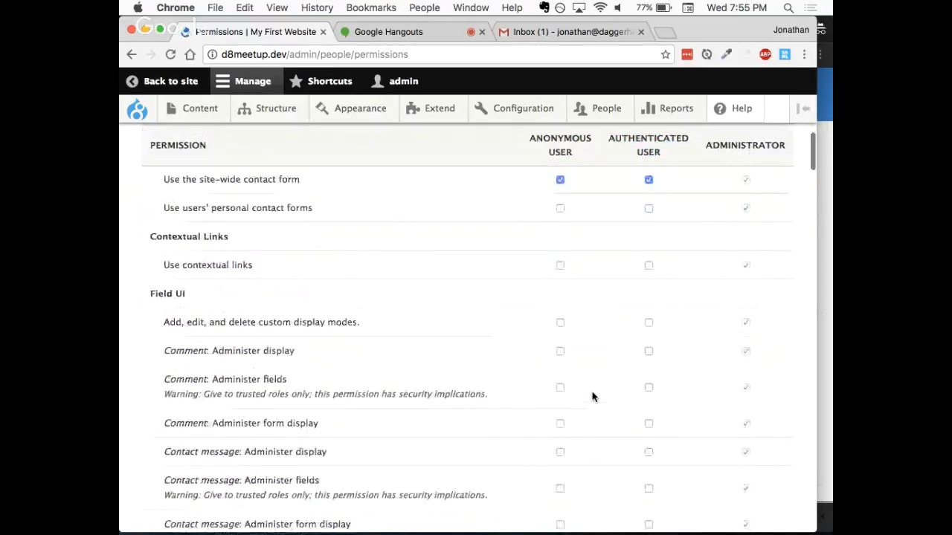
scroll(593, 397, down, 15)
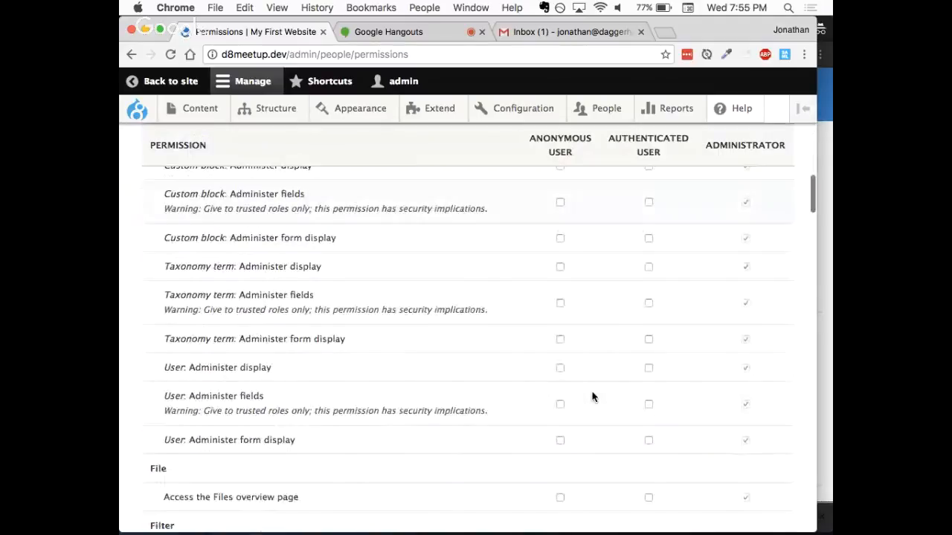
scroll(593, 397, down, 3)
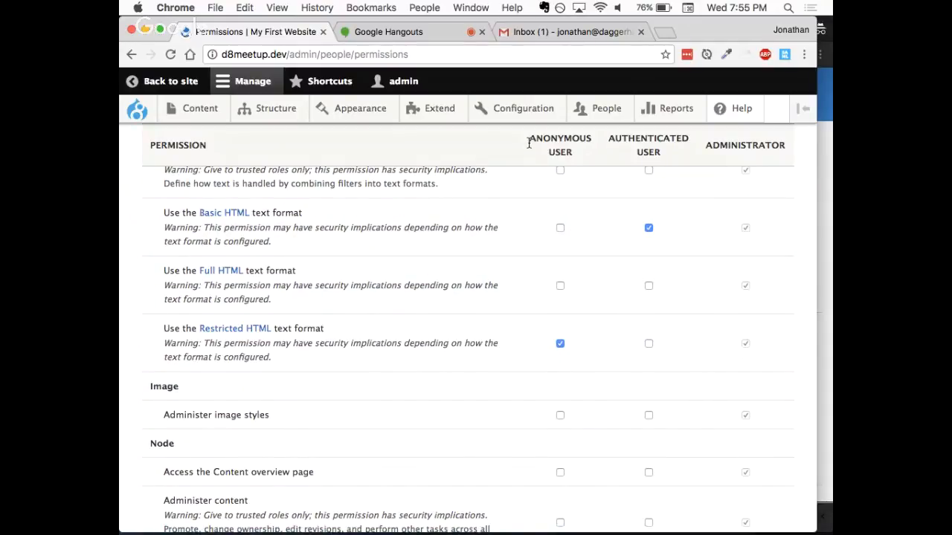
drag(530, 142, 747, 158)
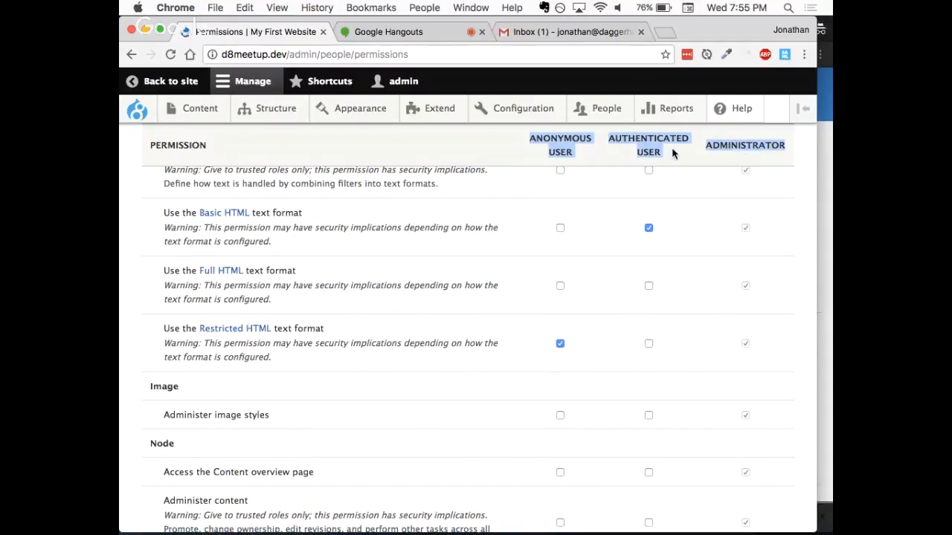
click(601, 154)
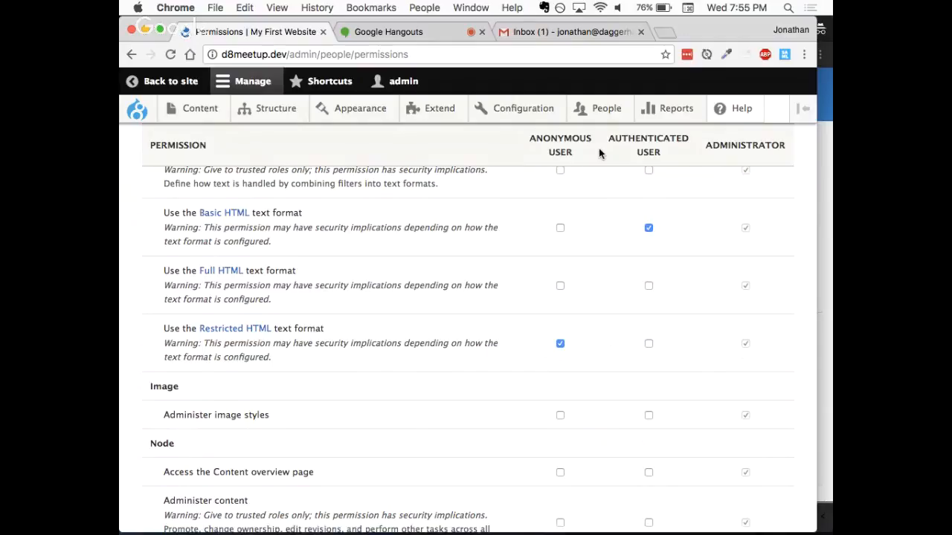
drag(608, 138, 662, 152)
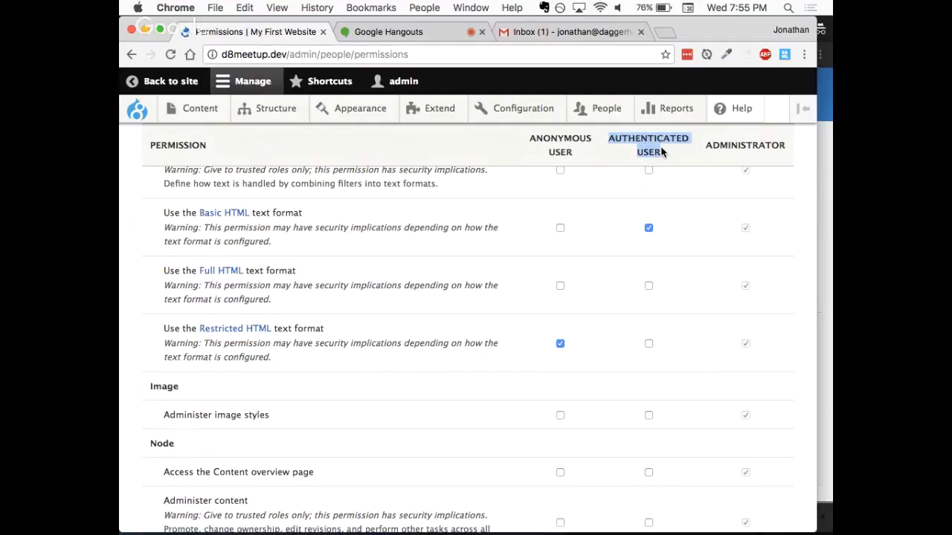
click(617, 156)
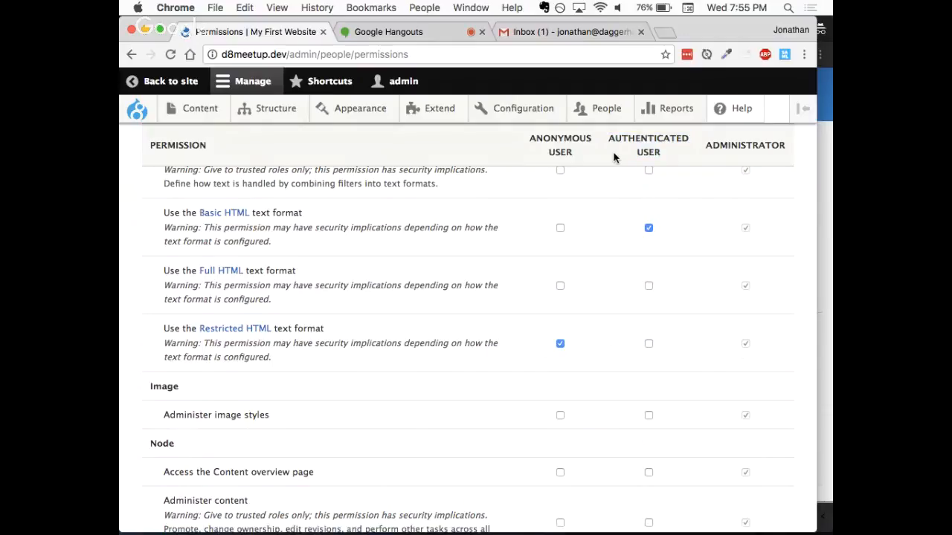
- Add a new user role named "Critic" and review the list of roles
mouse_move(599, 118)
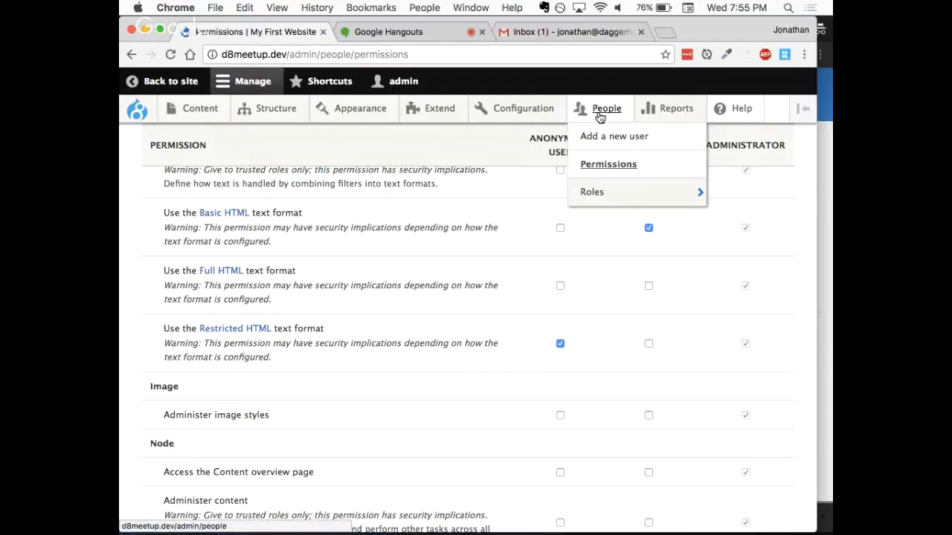
mouse_move(606, 189)
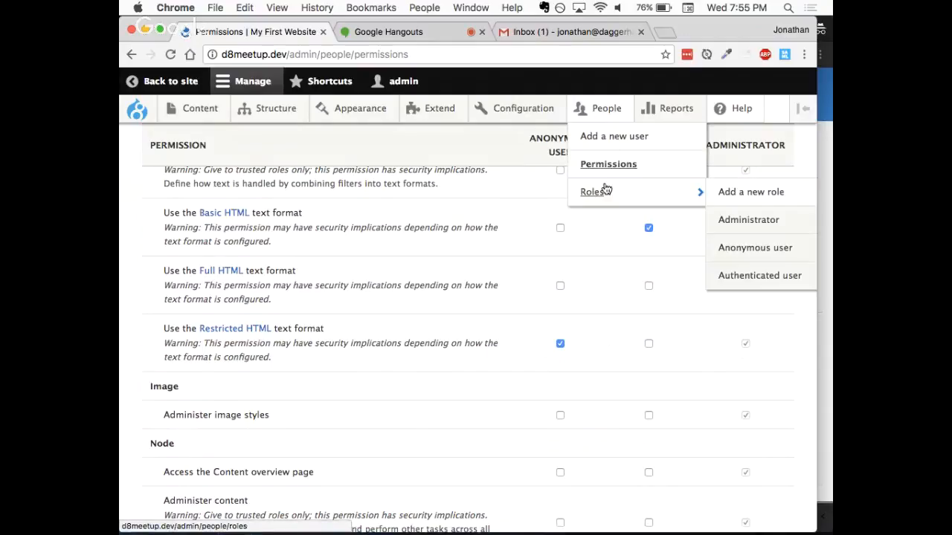
click(744, 193)
click(214, 229)
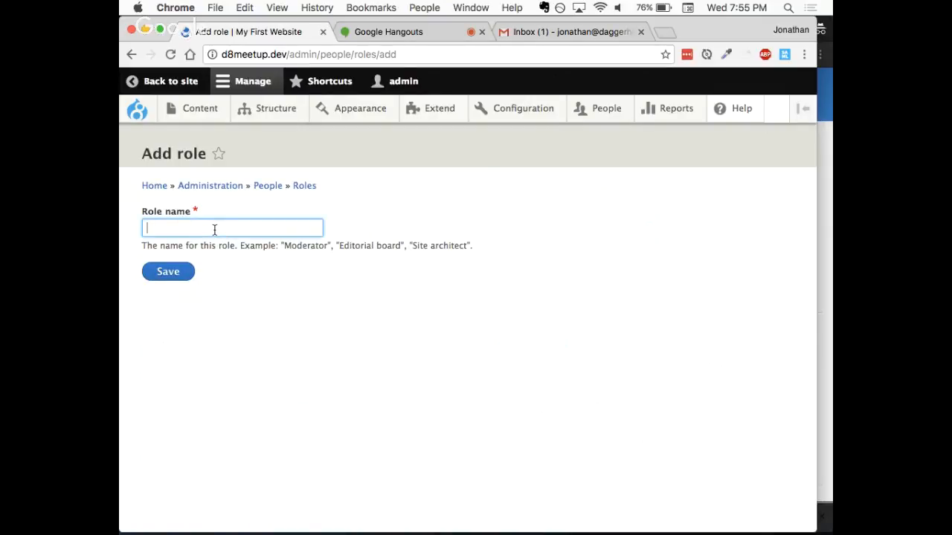
text(Critic)
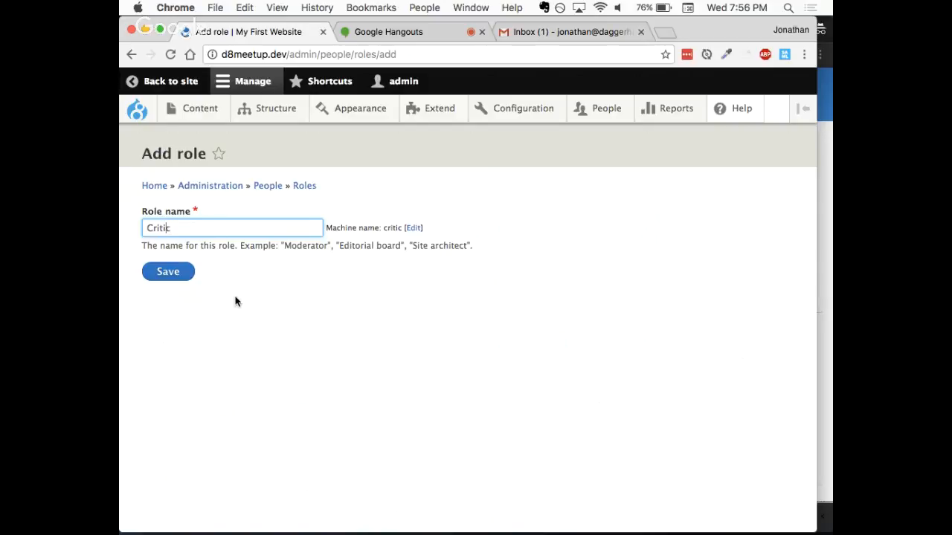
click(174, 280)
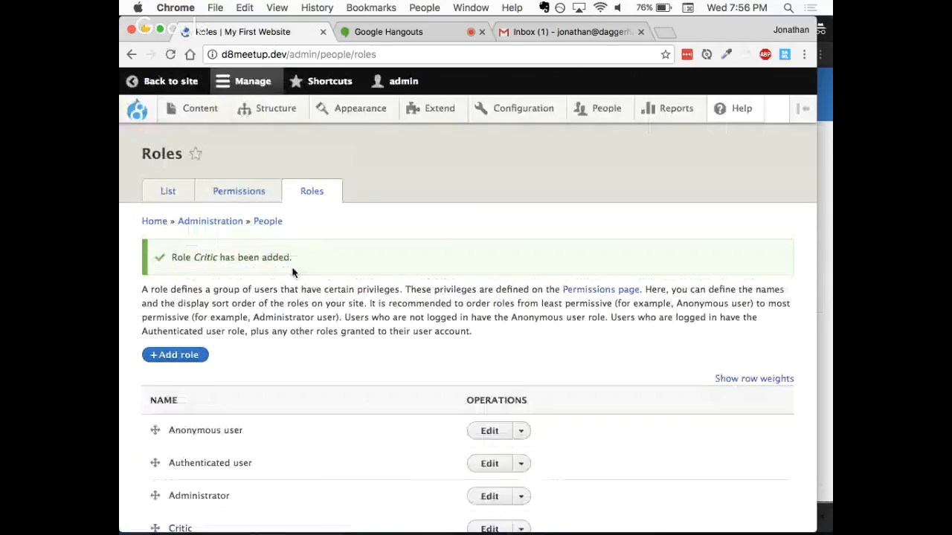
scroll(317, 300, down, 3)
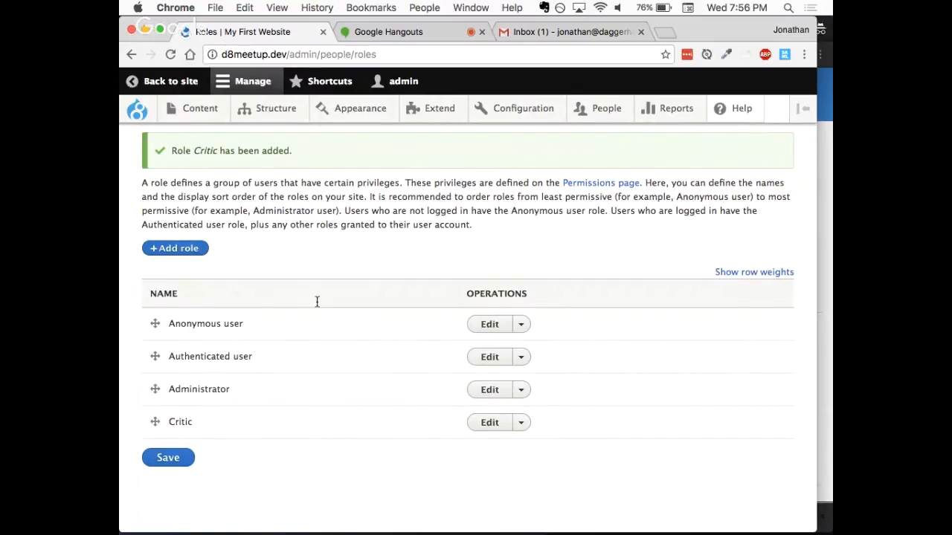
scroll(395, 264, up, 2)
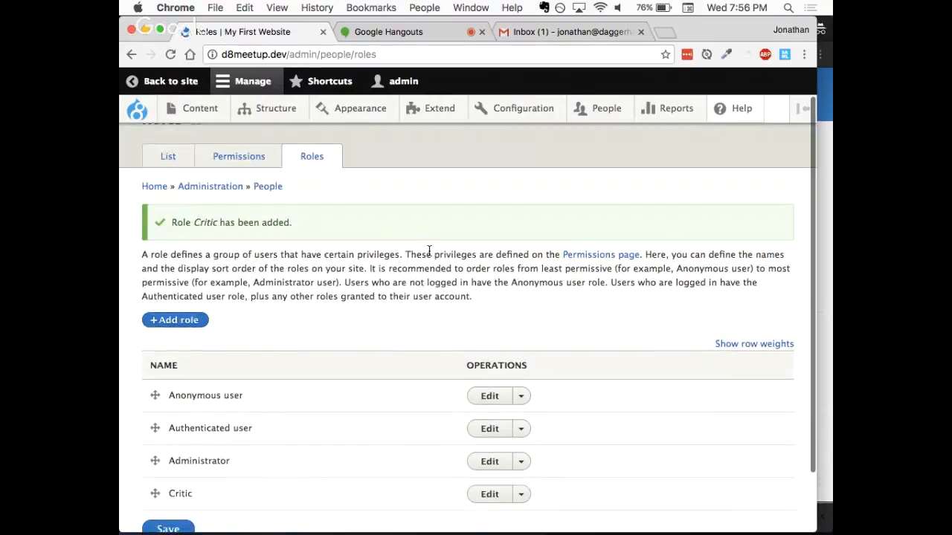
scroll(429, 251, up, 1)
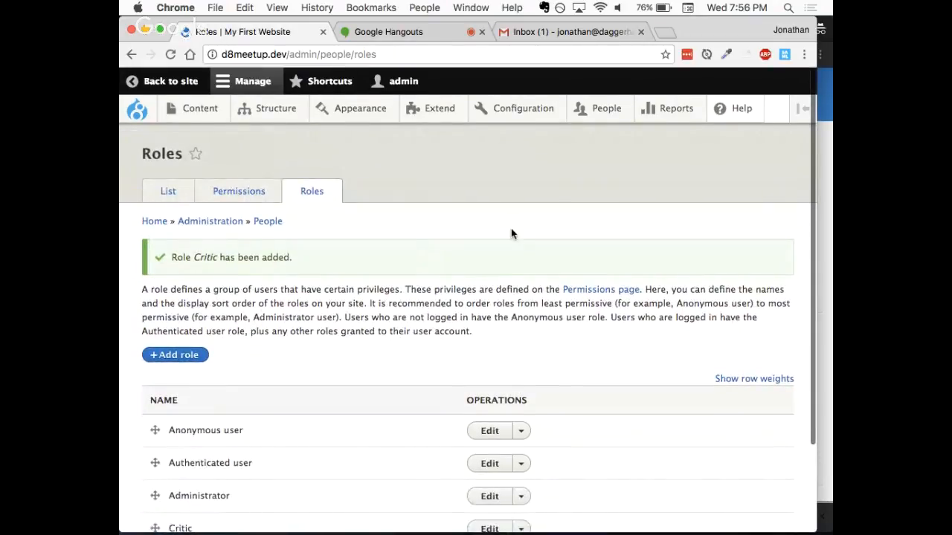
- On the Permissions page, revoke Movie Review "Create new content", "Delete own content" and "Edit own content" from the Authenticated user role
click(220, 194)
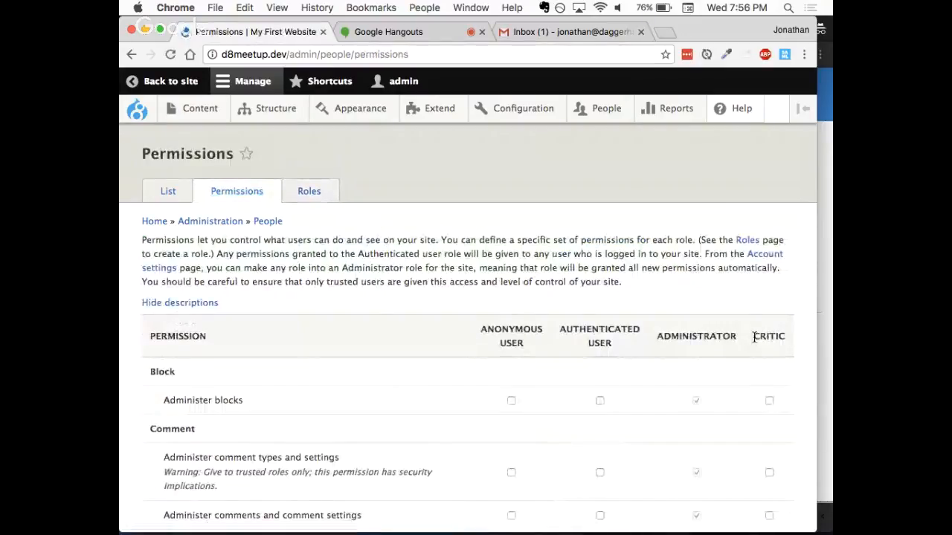
drag(754, 335, 790, 340)
scroll(729, 271, down, 3)
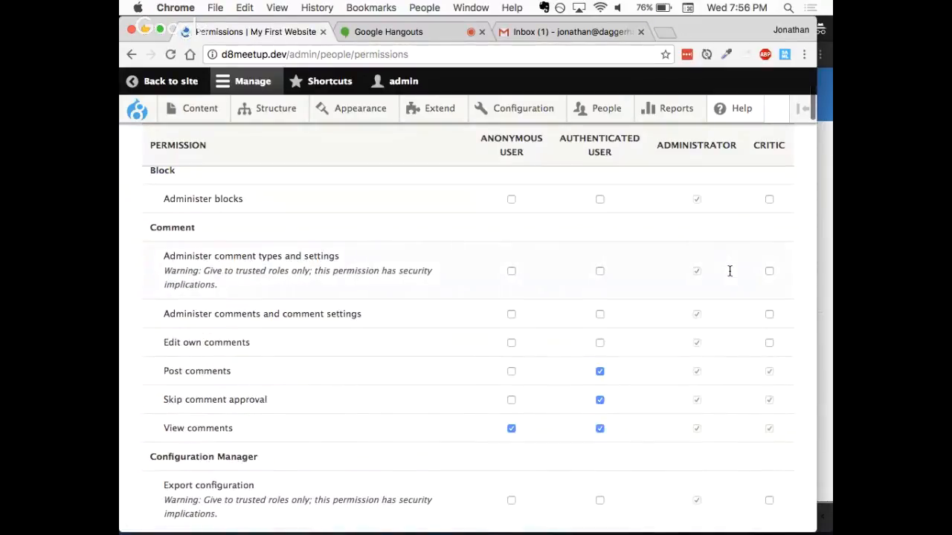
scroll(729, 270, down, 10)
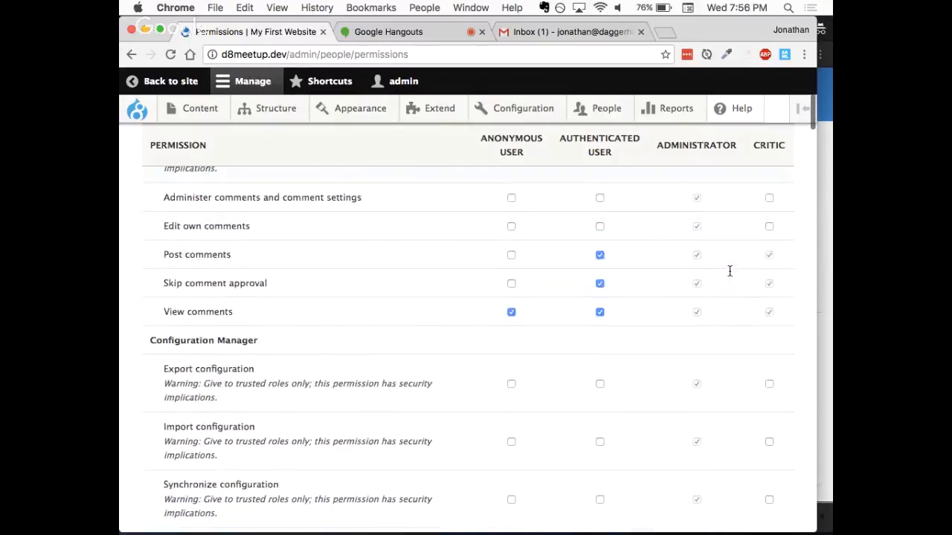
scroll(729, 271, down, 15)
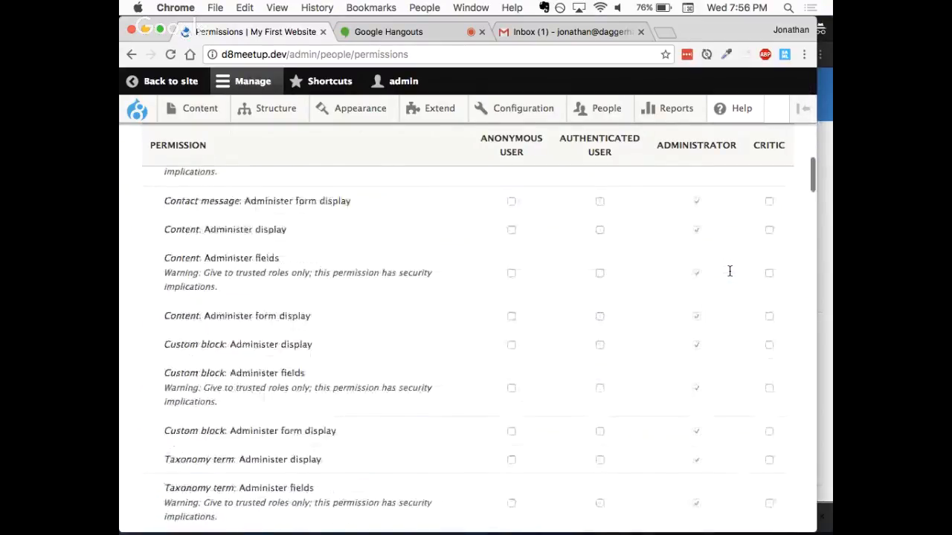
scroll(729, 271, down, 15)
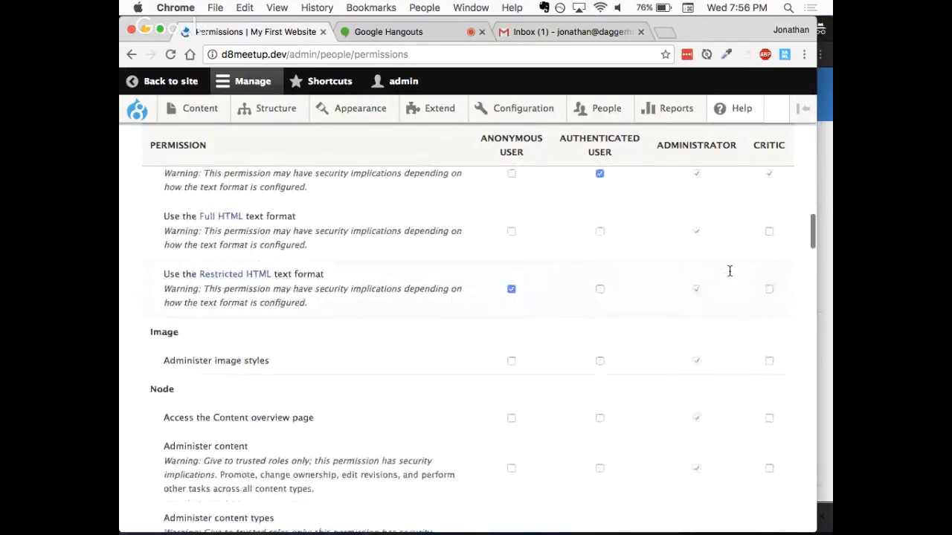
scroll(730, 271, down, 15)
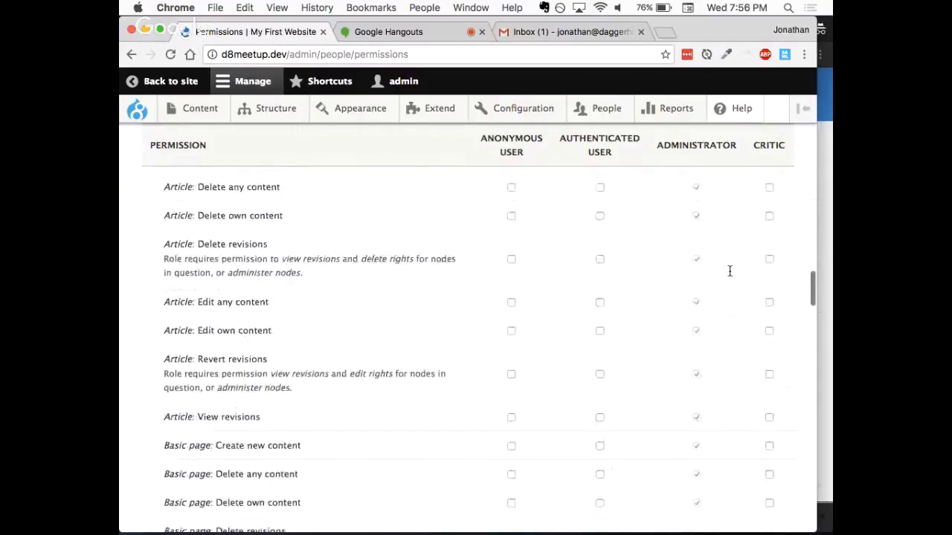
scroll(729, 270, down, 6)
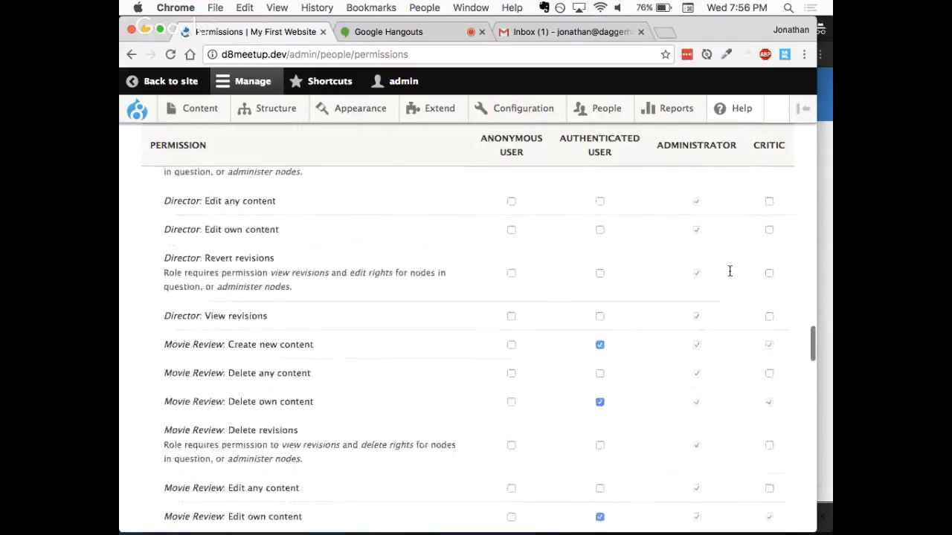
click(599, 243)
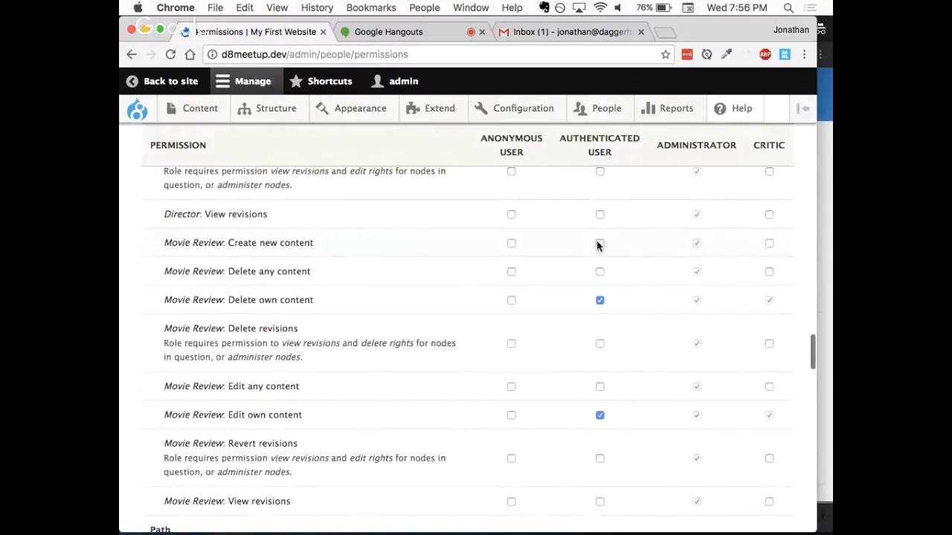
click(599, 300)
click(599, 415)
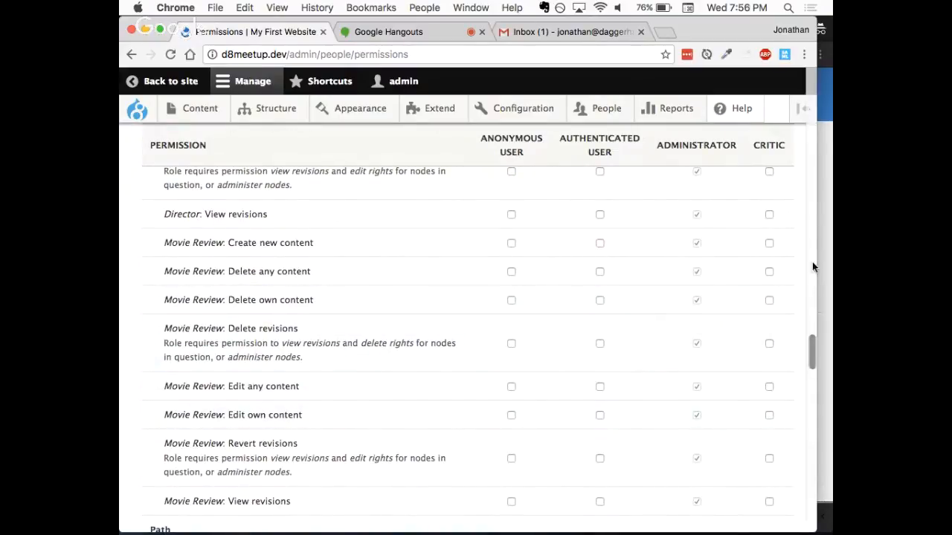
- Grant the Critic role Movie Review "Create new content", "Delete own content" and "Edit own content", and save the permissions
click(769, 243)
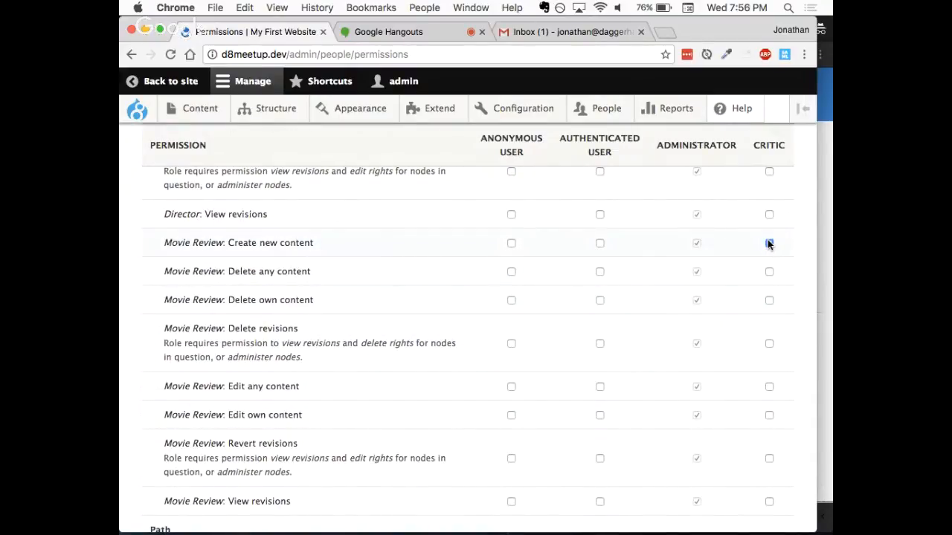
click(769, 300)
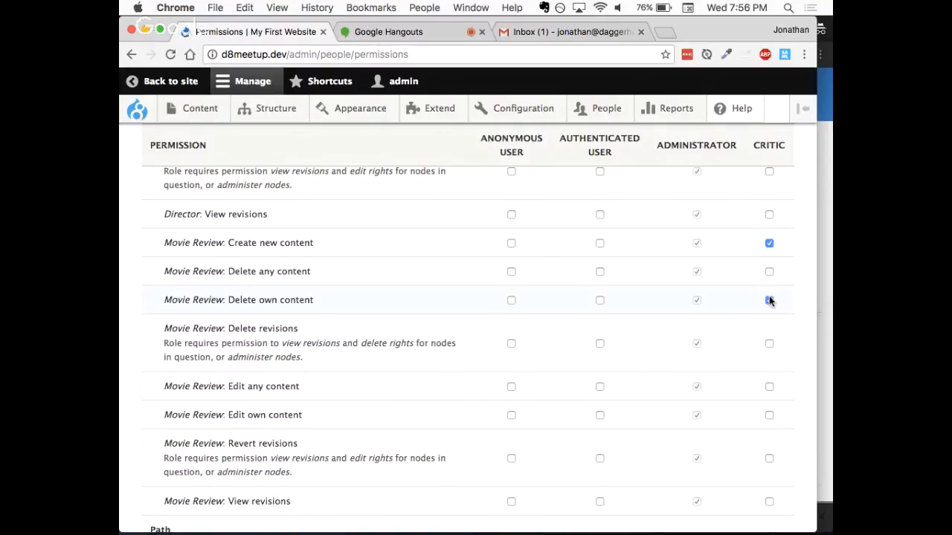
click(769, 415)
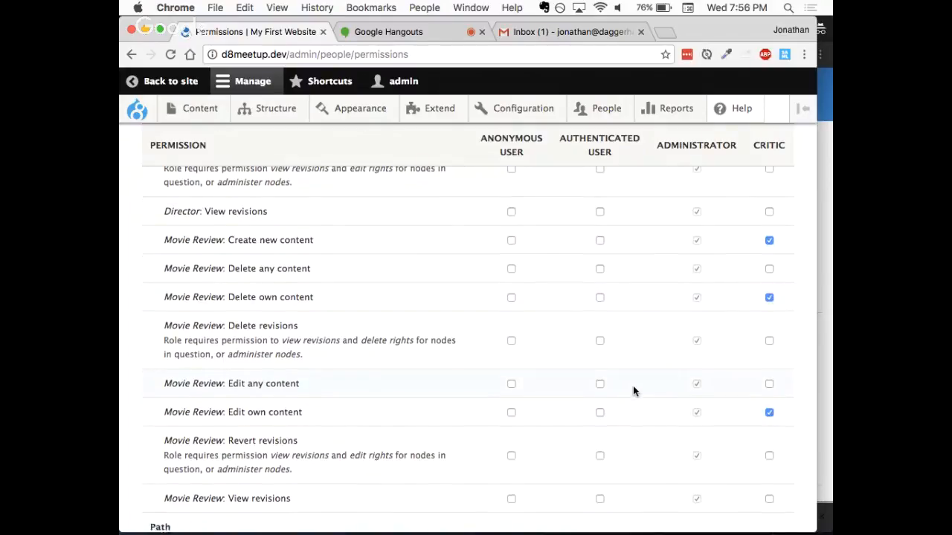
scroll(633, 391, down, 5)
scroll(633, 391, down, 20)
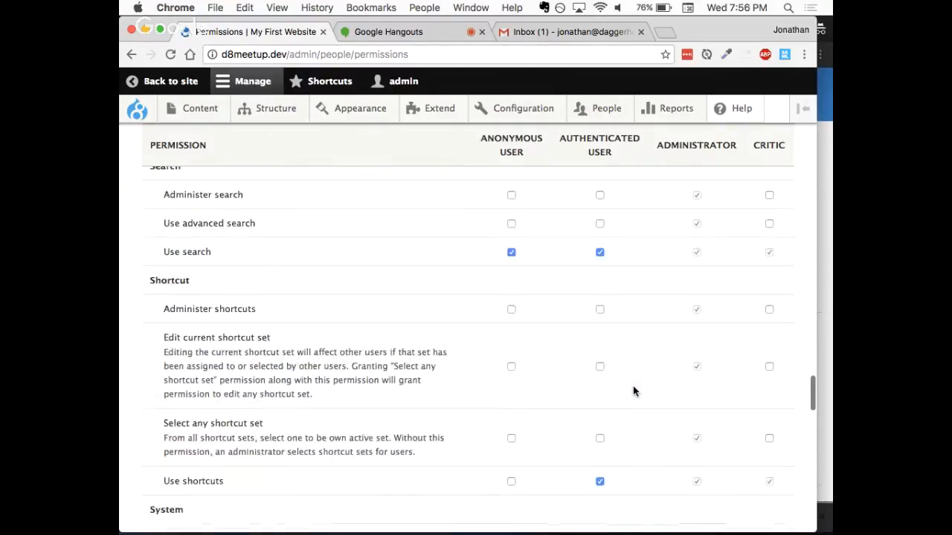
scroll(633, 391, down, 15)
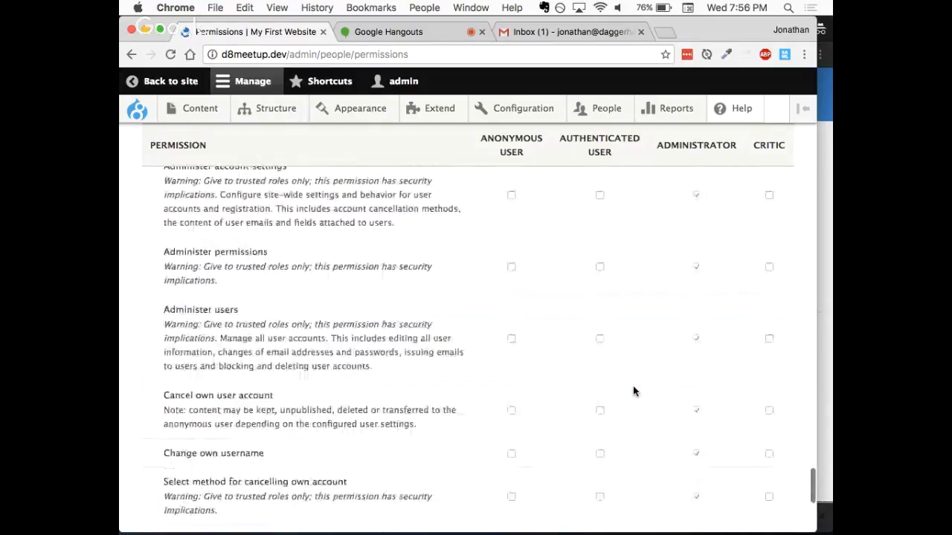
click(208, 461)
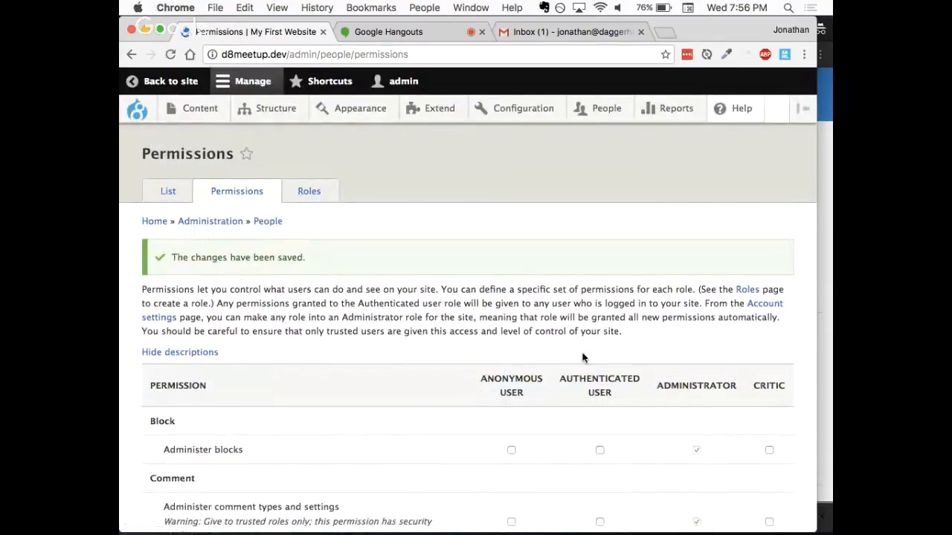
- Switch to the test user's browser window and open d8meetup.dev/node/add to check access to content creation
click(828, 323)
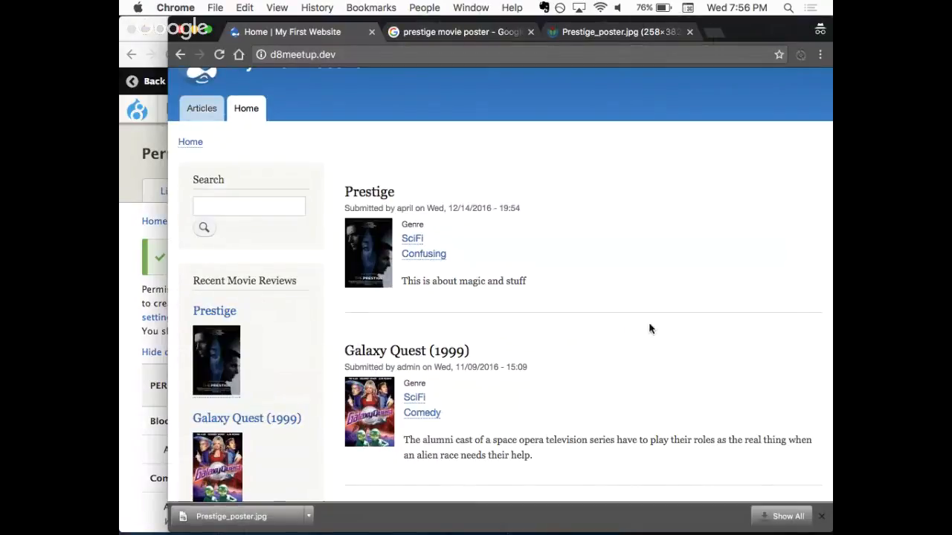
scroll(604, 253, up, 2)
scroll(603, 253, up, 1)
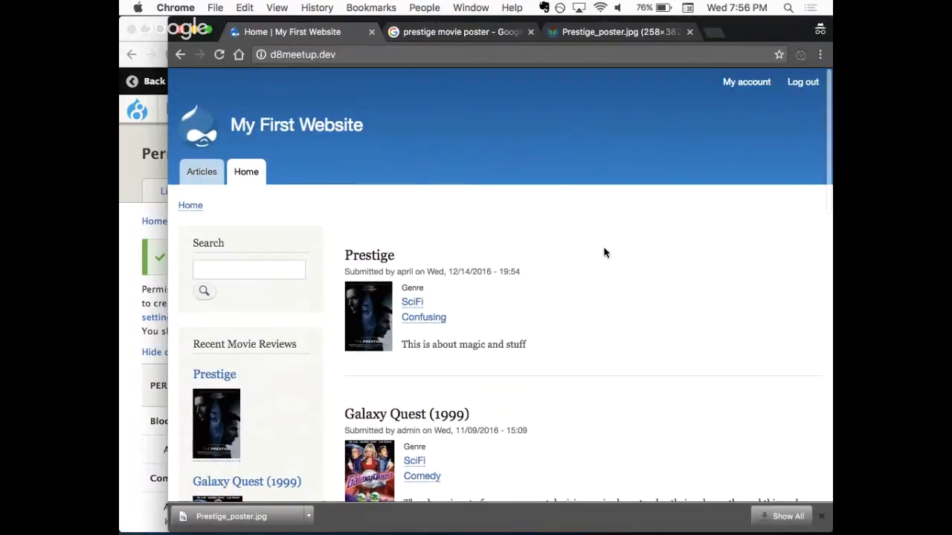
click(346, 53)
click(345, 53)
text(/)
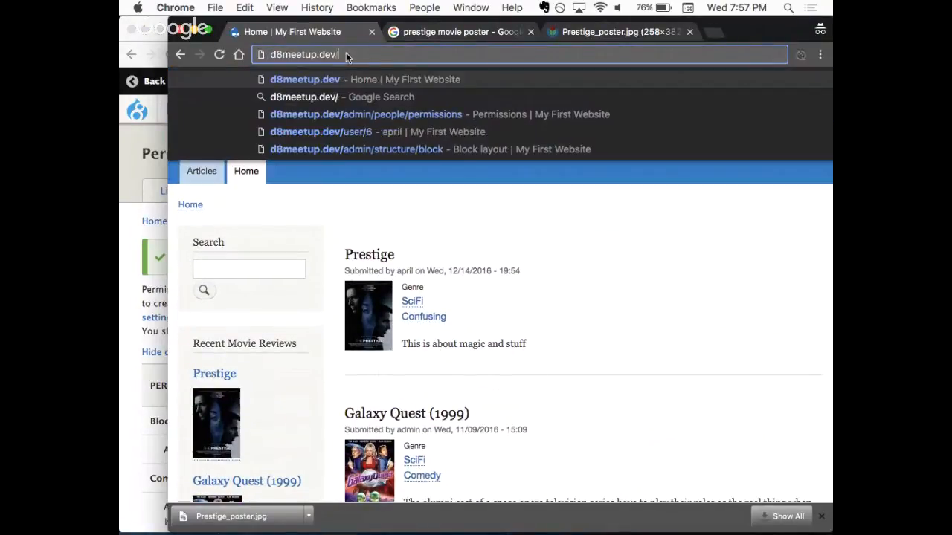
text(node/add)
key(Return)
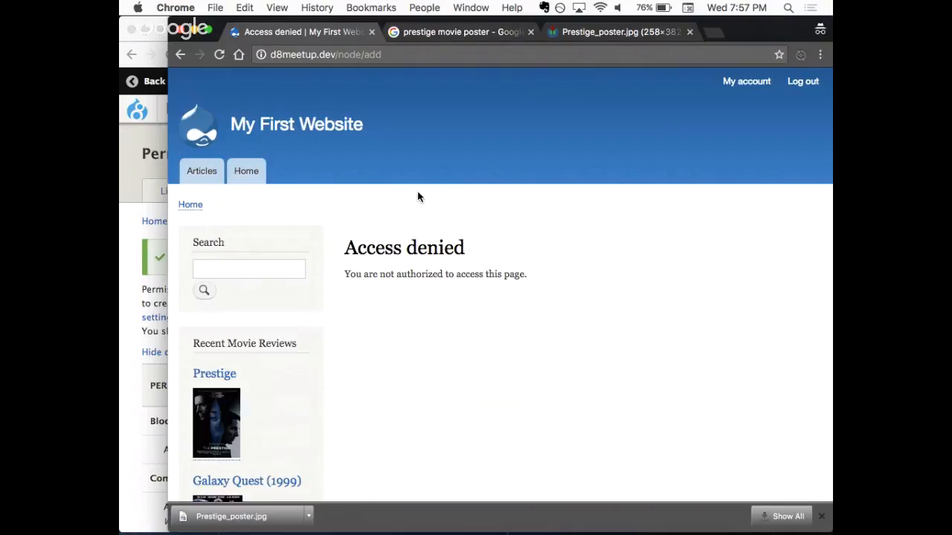
- Switch back to the admin browser window and open the test user's account for editing from the People list
click(125, 216)
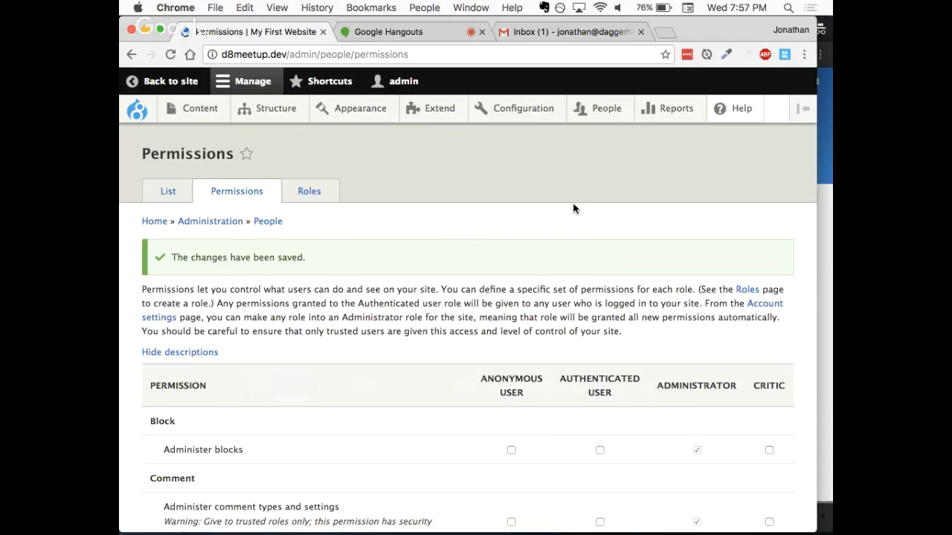
click(591, 116)
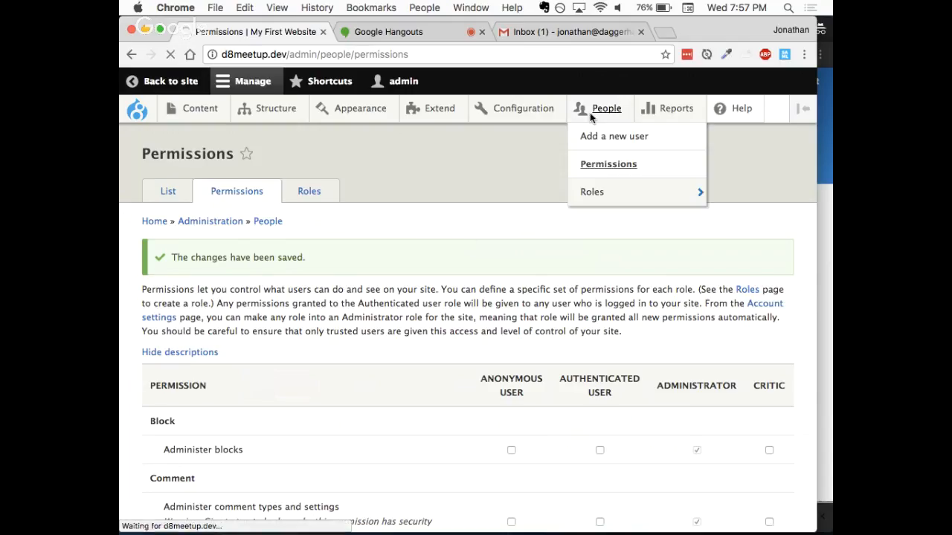
mouse_move(549, 131)
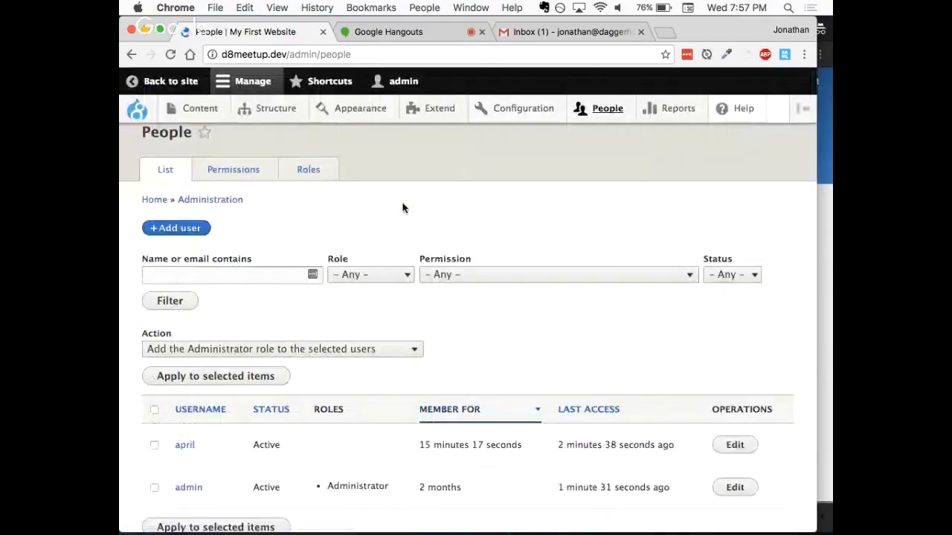
scroll(372, 208, down, 3)
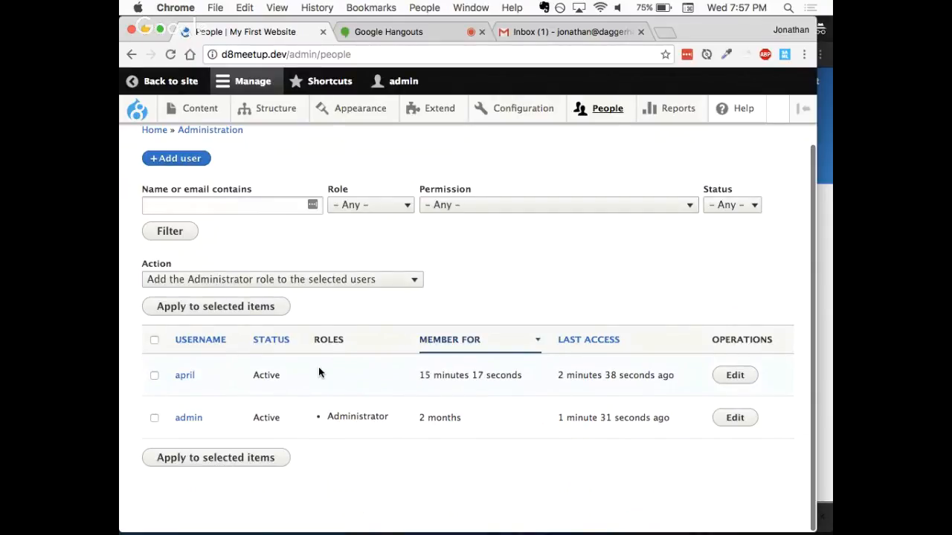
click(735, 374)
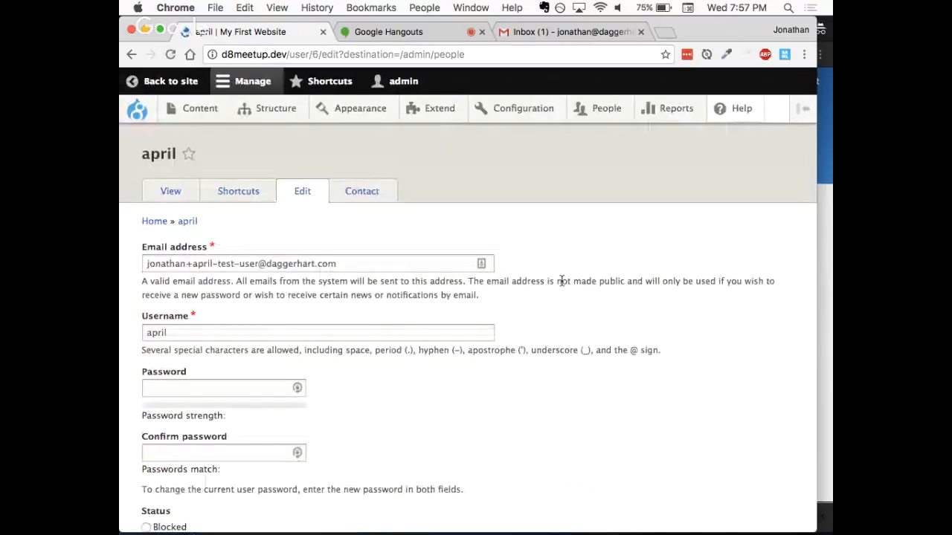
- Assign the Critic role to the test user's account and save it
scroll(513, 294, down, 3)
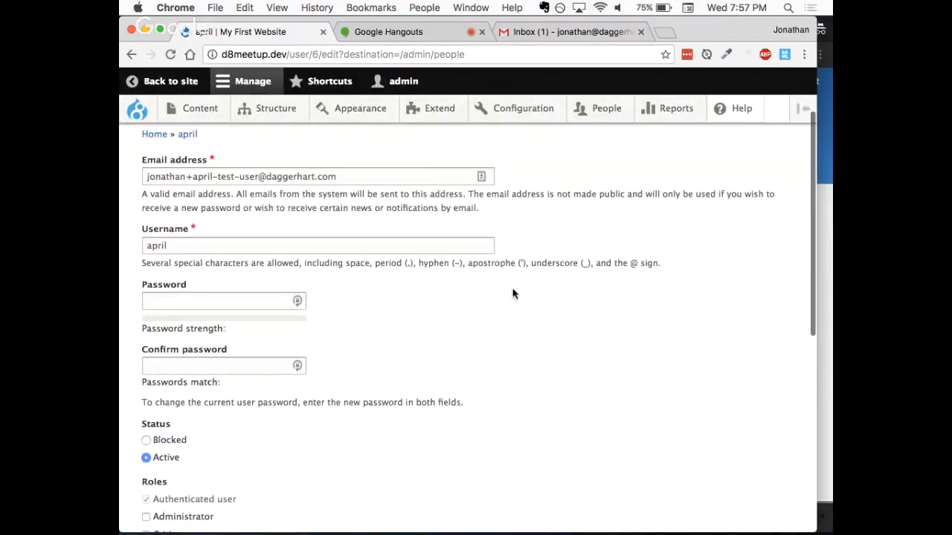
scroll(513, 293, down, 2)
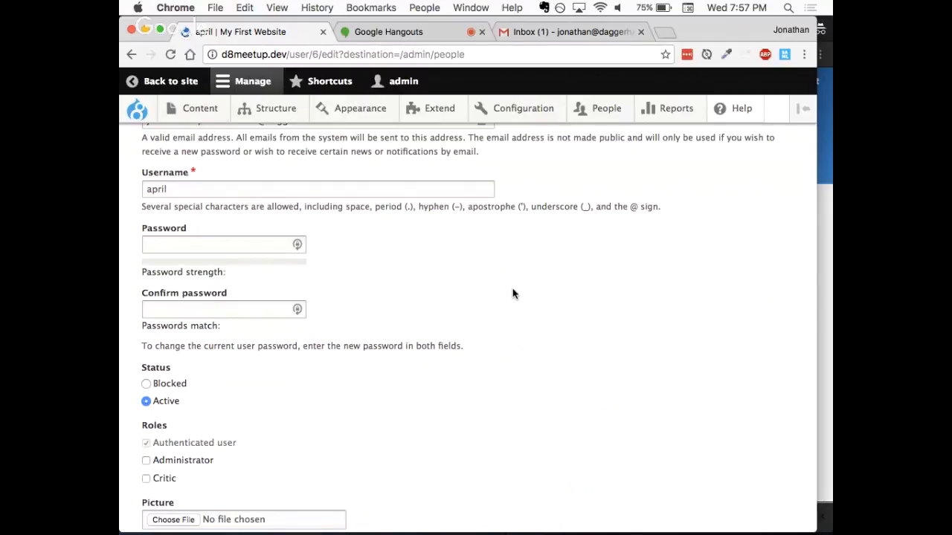
scroll(512, 293, down, 3)
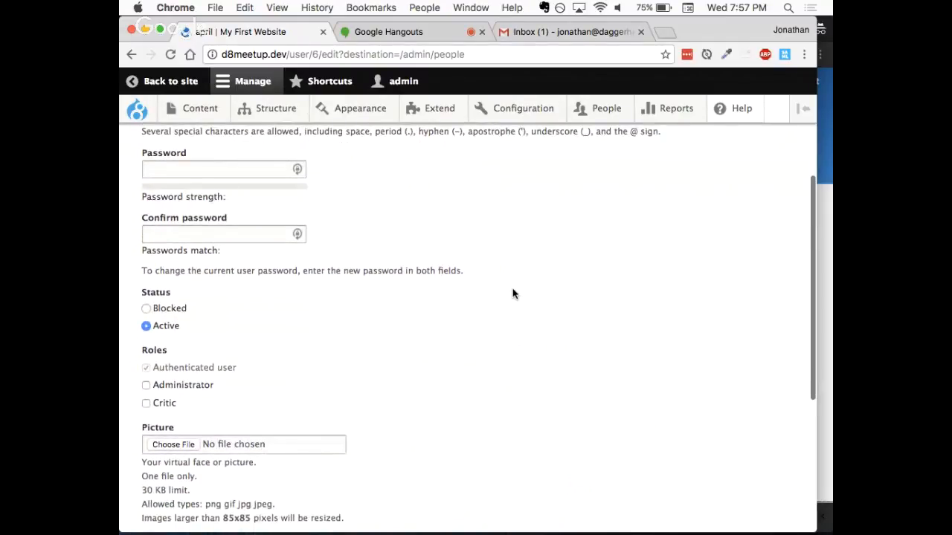
scroll(512, 294, down, 3)
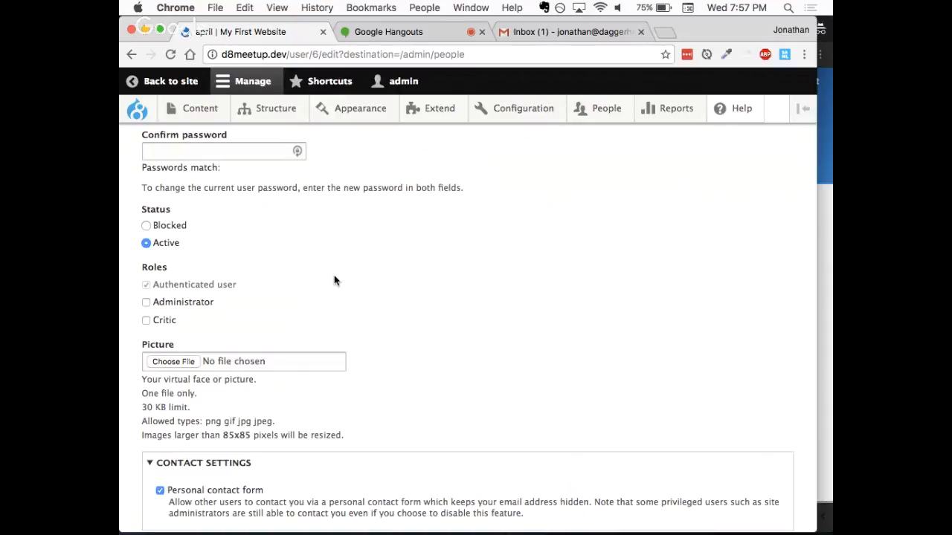
triple_click(154, 286)
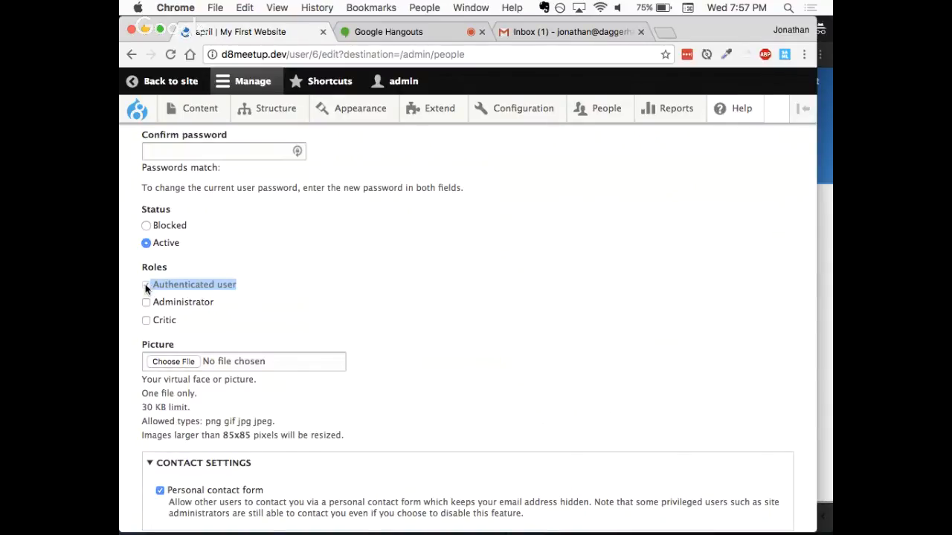
click(315, 260)
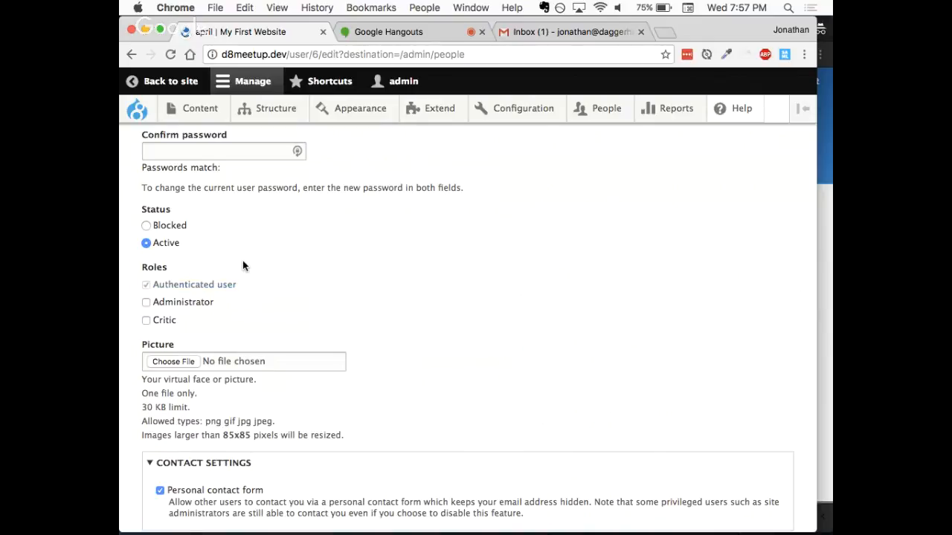
scroll(242, 265, down, 1)
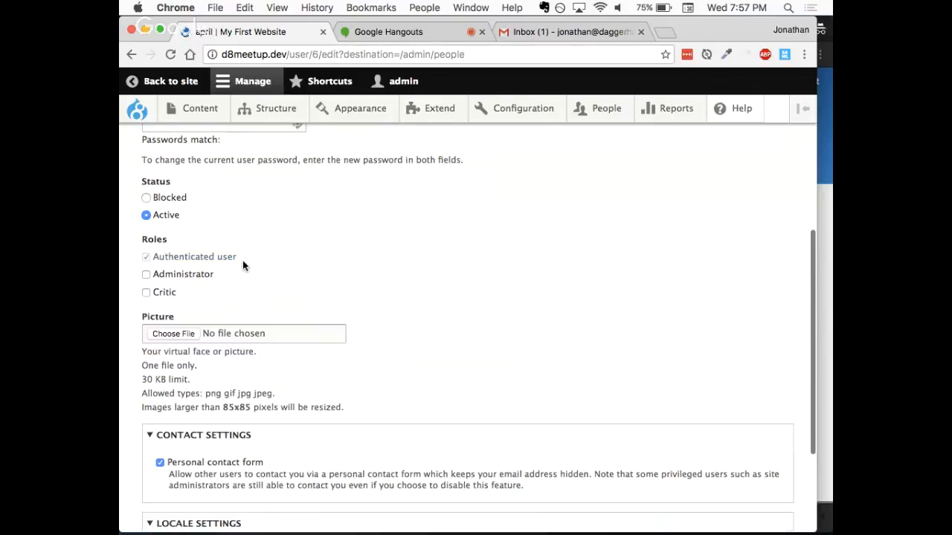
click(147, 290)
scroll(287, 282, down, 2)
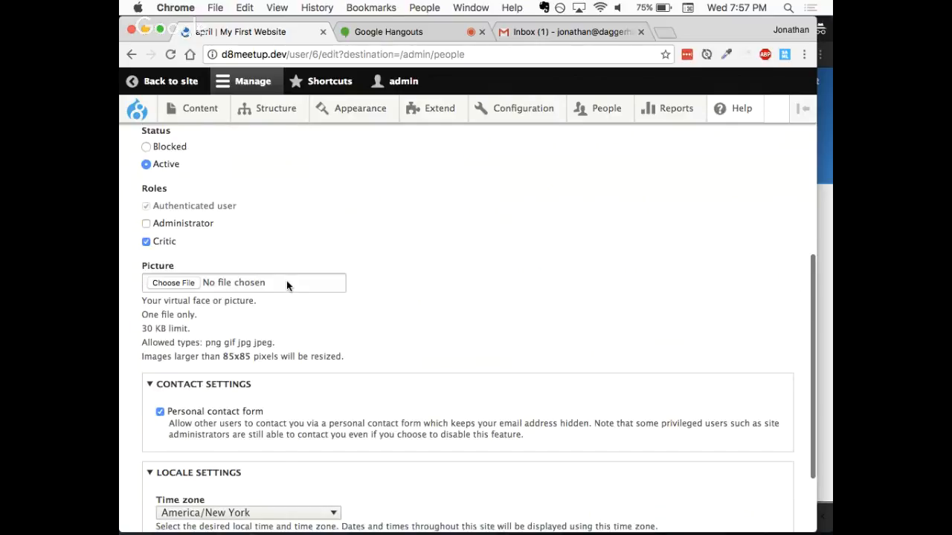
scroll(287, 283, down, 2)
scroll(251, 389, down, 2)
click(171, 460)
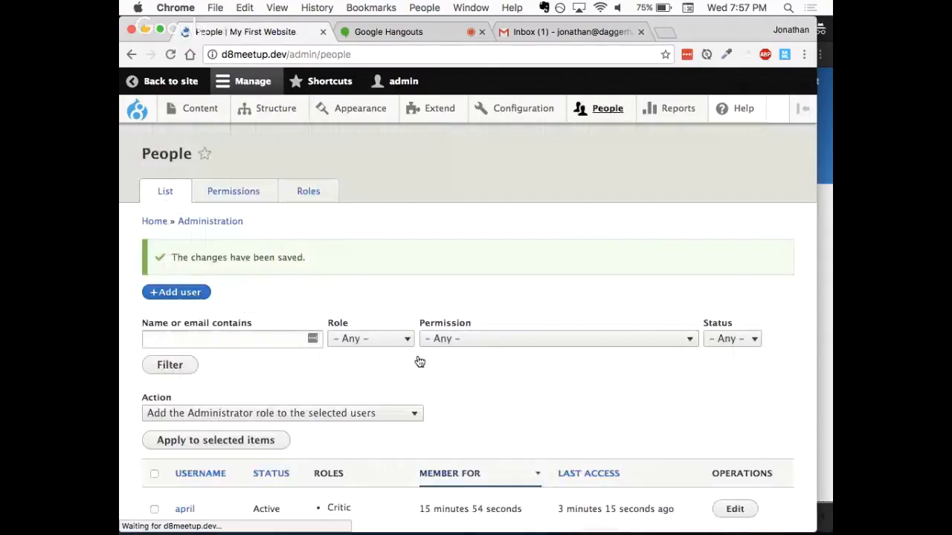
- Check the test user's role in the People list and reload the node/add page in the test user's browser window
scroll(400, 270, down, 5)
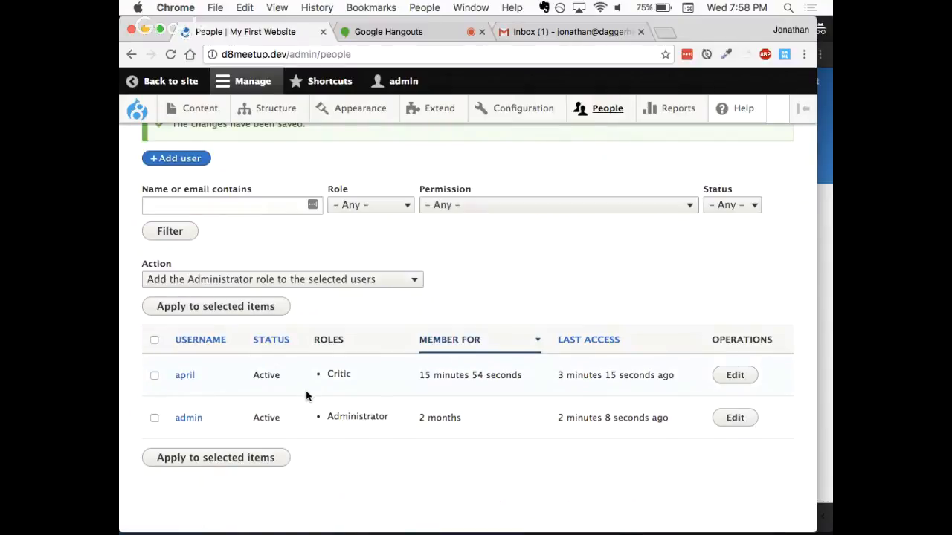
drag(355, 374, 321, 376)
click(830, 254)
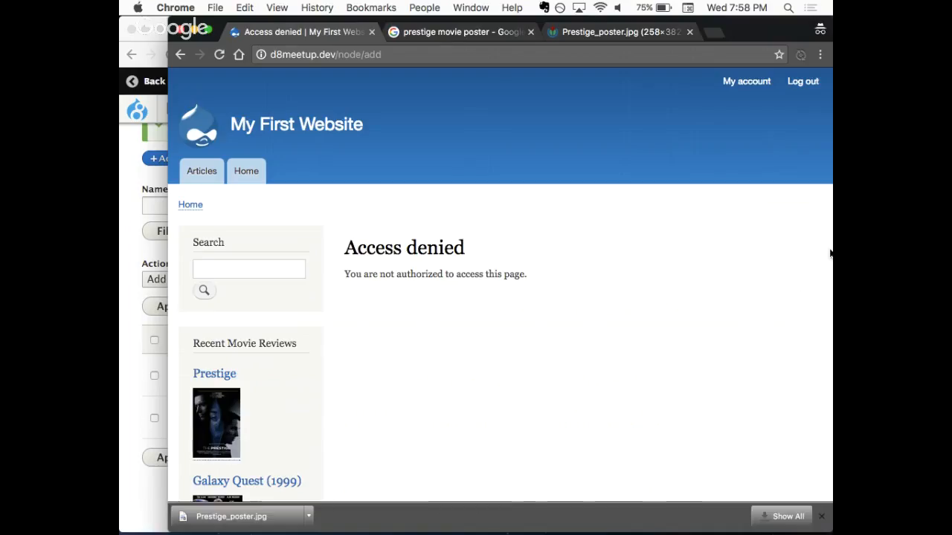
key(super+r)
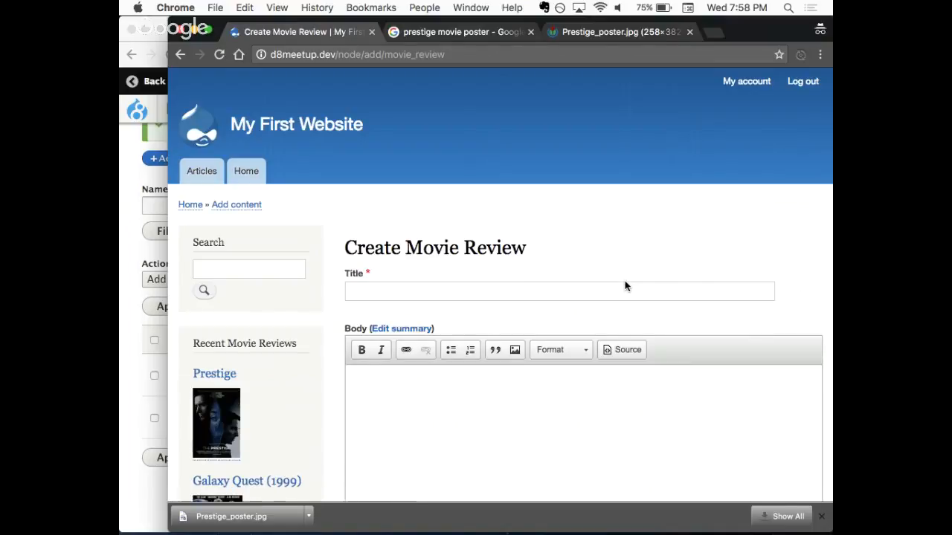
click(821, 516)
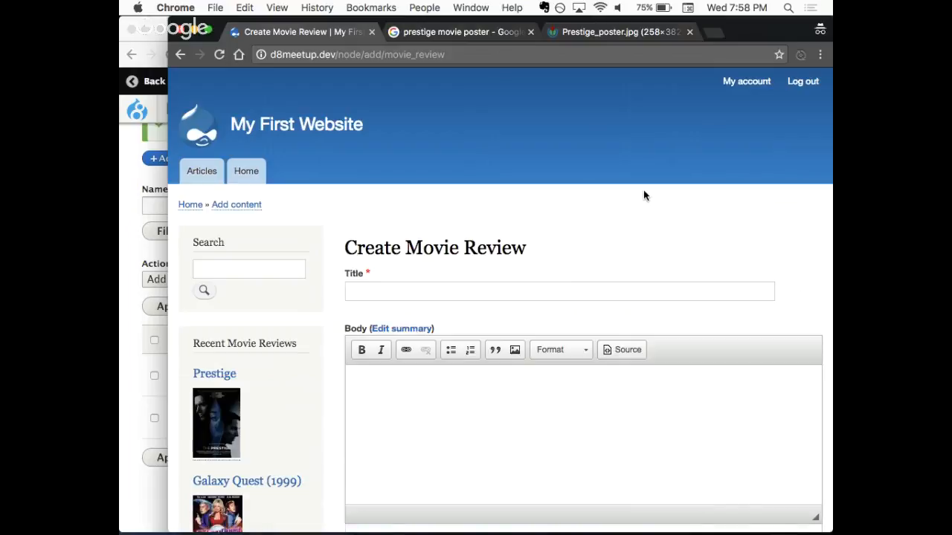
- Return to the admin browser window and review the People list and the list of roles
click(142, 246)
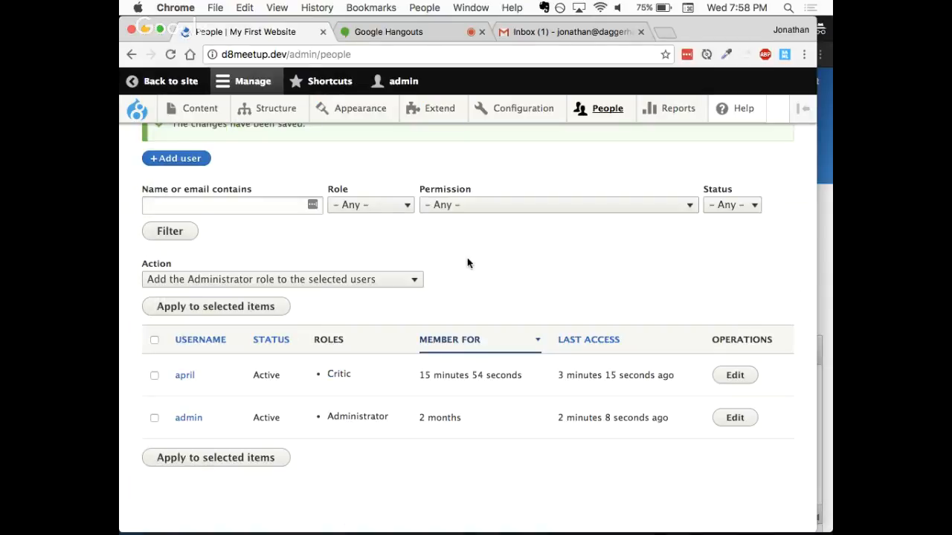
scroll(466, 263, up, 4)
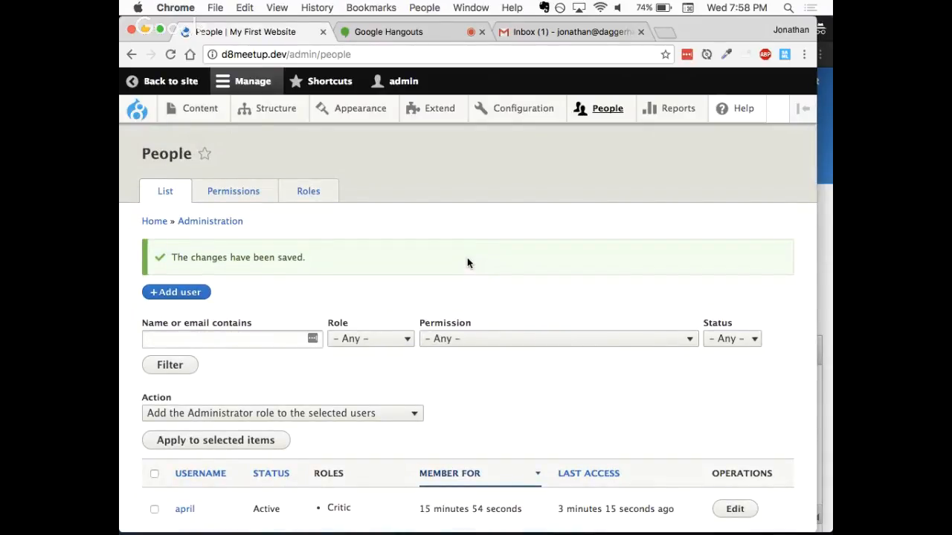
scroll(467, 260, down, 1)
scroll(467, 260, up, 1)
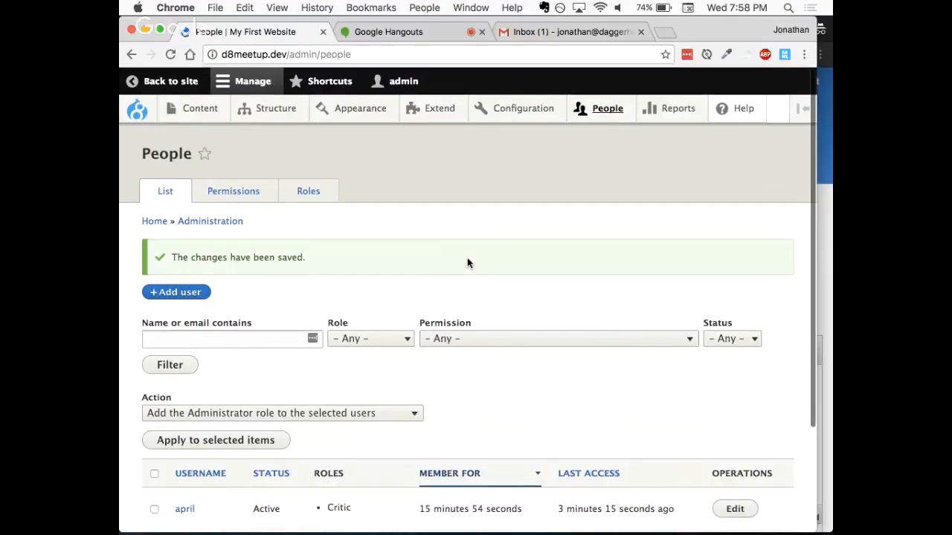
click(307, 206)
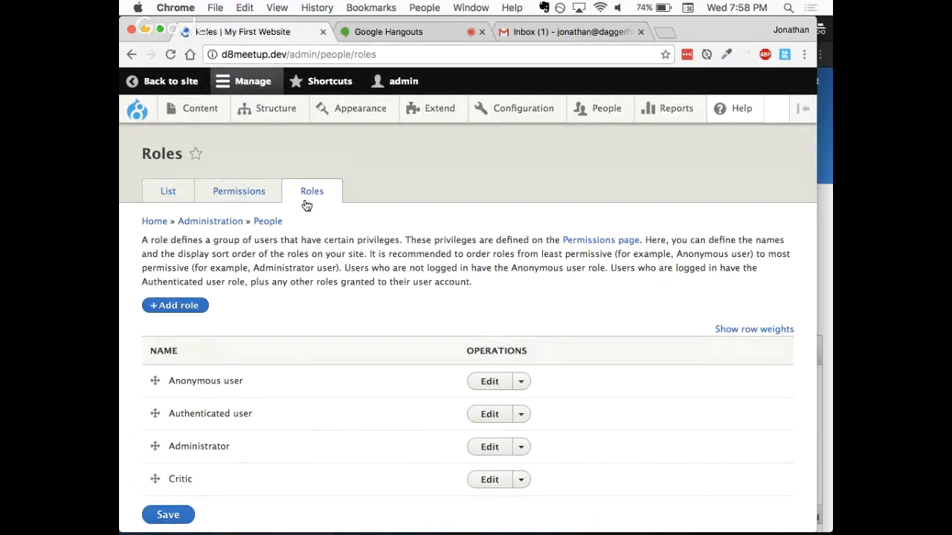
scroll(291, 276, down, 2)
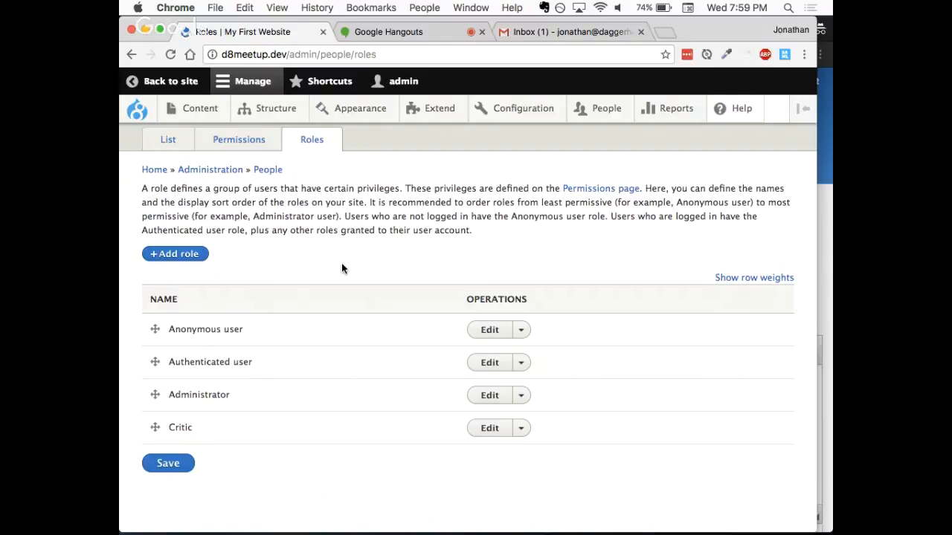
scroll(372, 260, up, 2)
- Open the Permissions page and examine the Block and Comment permissions granted to each role, including Critic
click(238, 177)
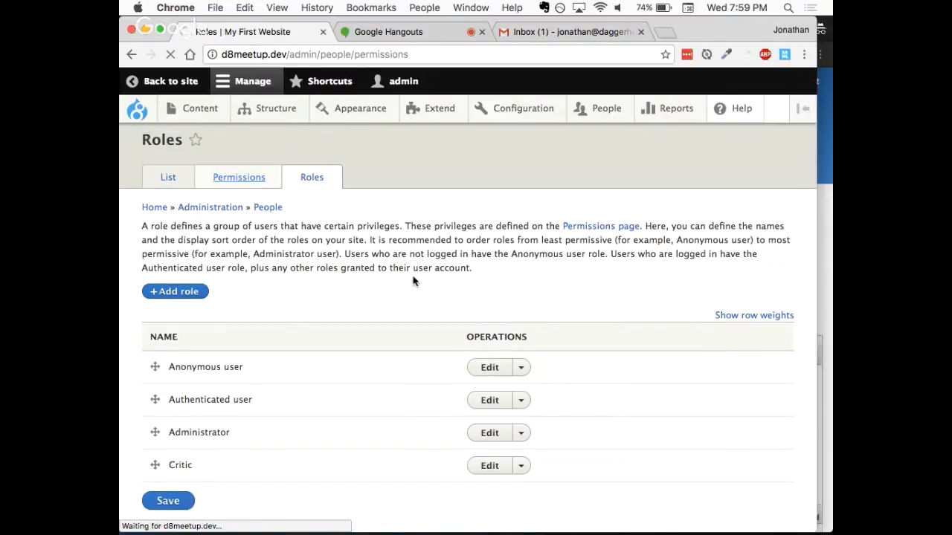
scroll(446, 284, down, 3)
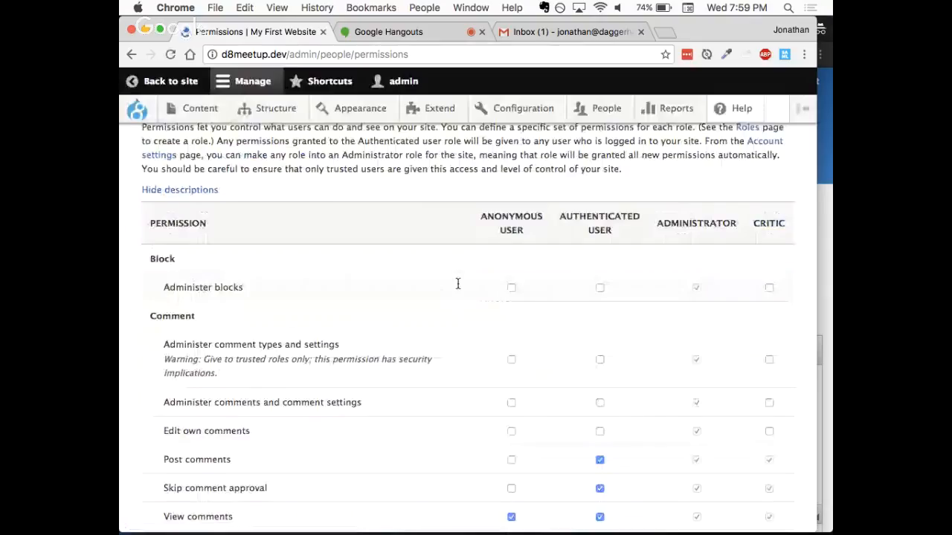
scroll(457, 284, down, 4)
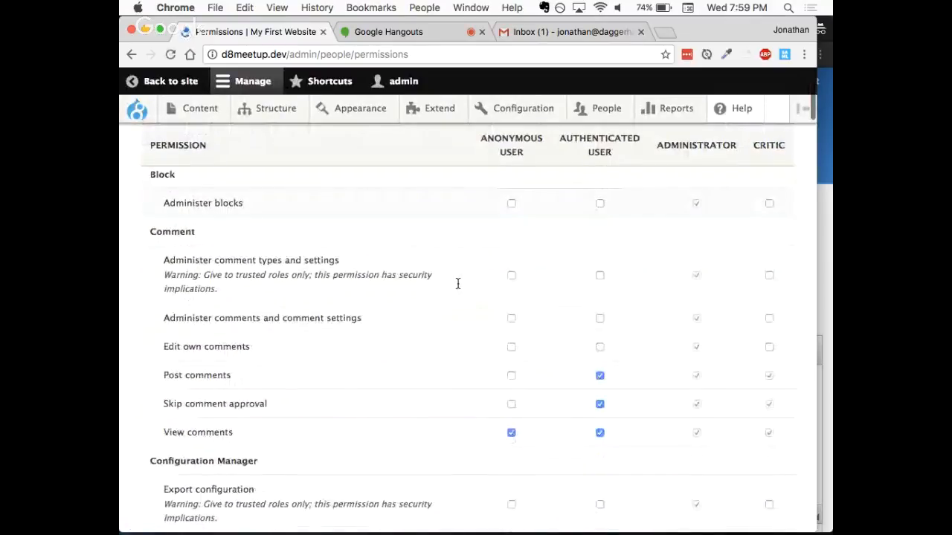
scroll(457, 284, up, 3)
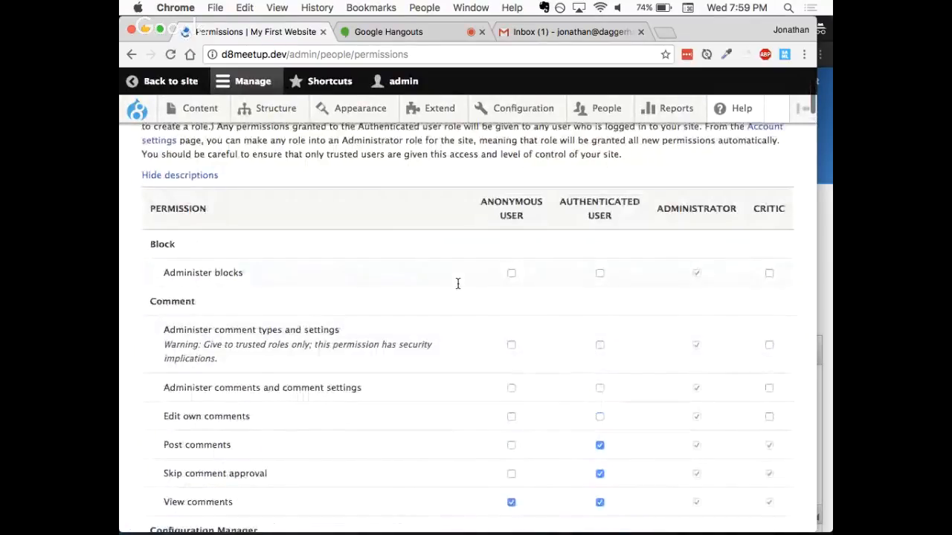
scroll(457, 283, up, 1)
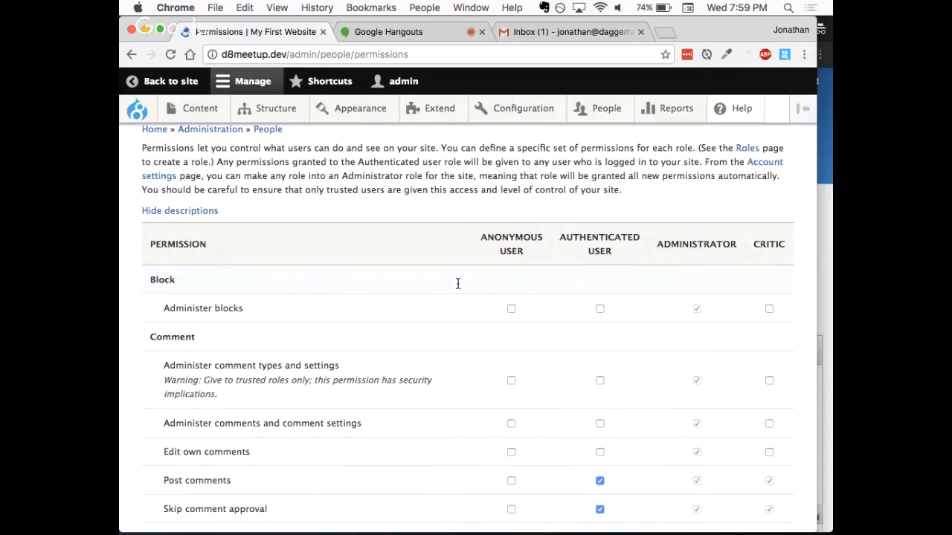
scroll(458, 284, down, 1)
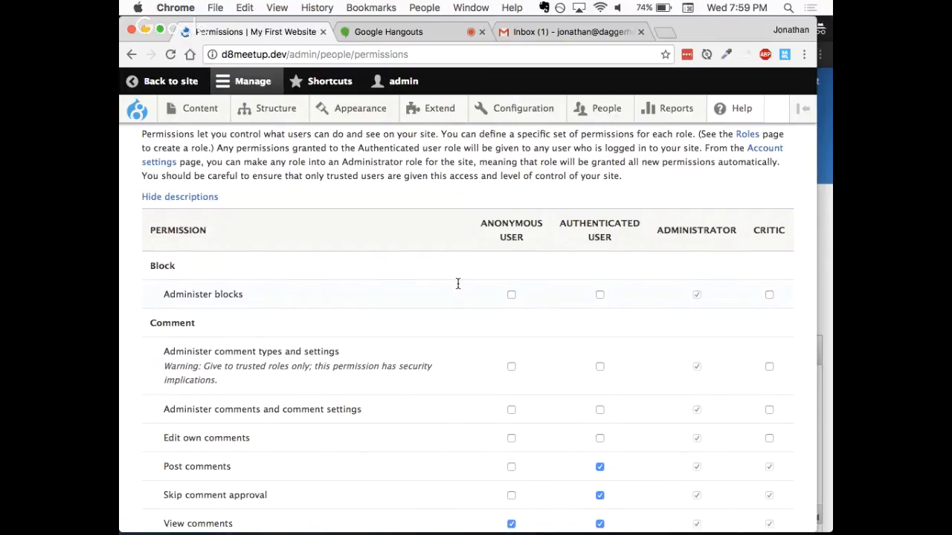
scroll(458, 283, down, 2)
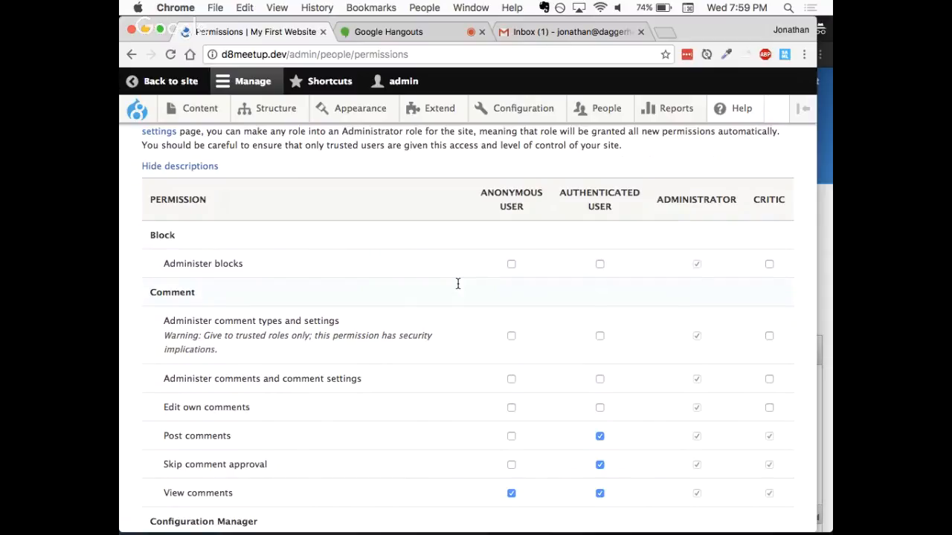
scroll(458, 283, up, 1)
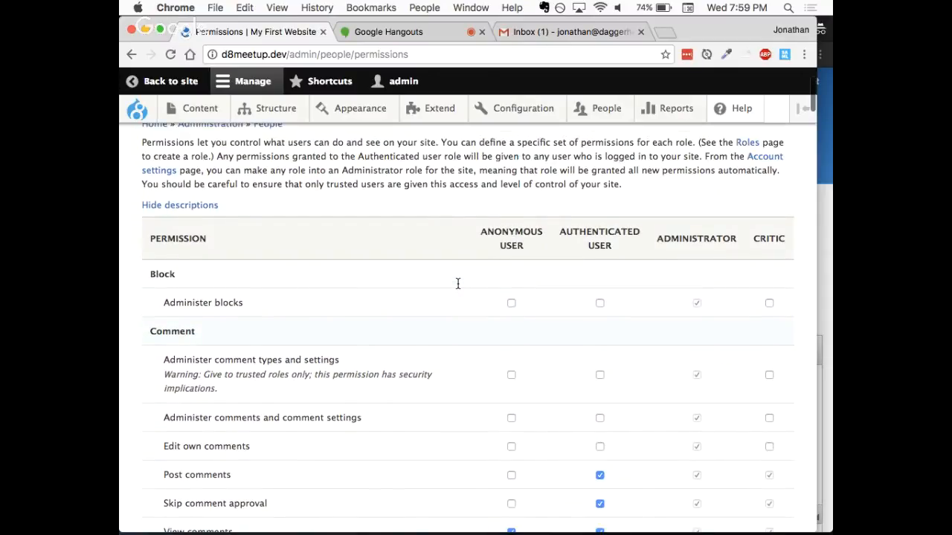
scroll(458, 283, up, 3)
scroll(458, 283, down, 3)
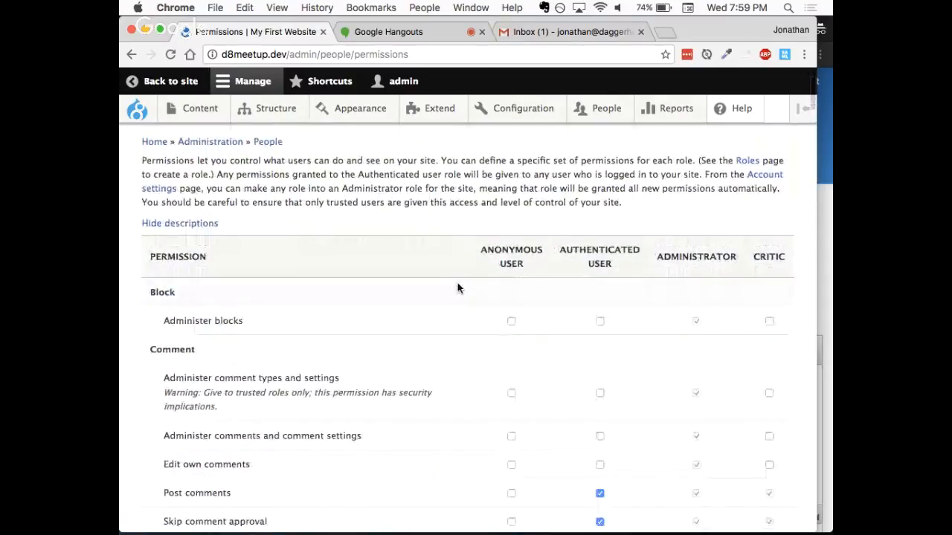
scroll(458, 283, up, 3)
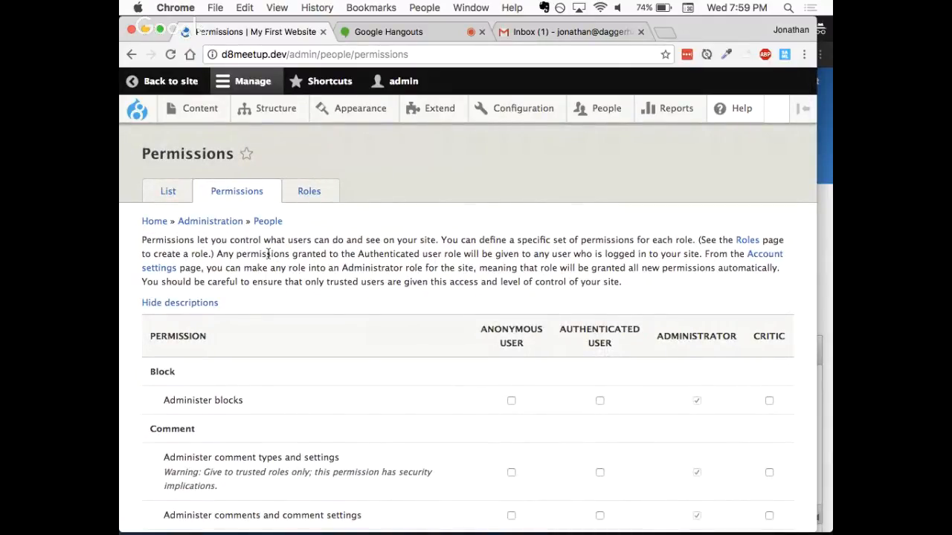
- Add a new role named Contributor, save it and check it in the list of roles
click(307, 195)
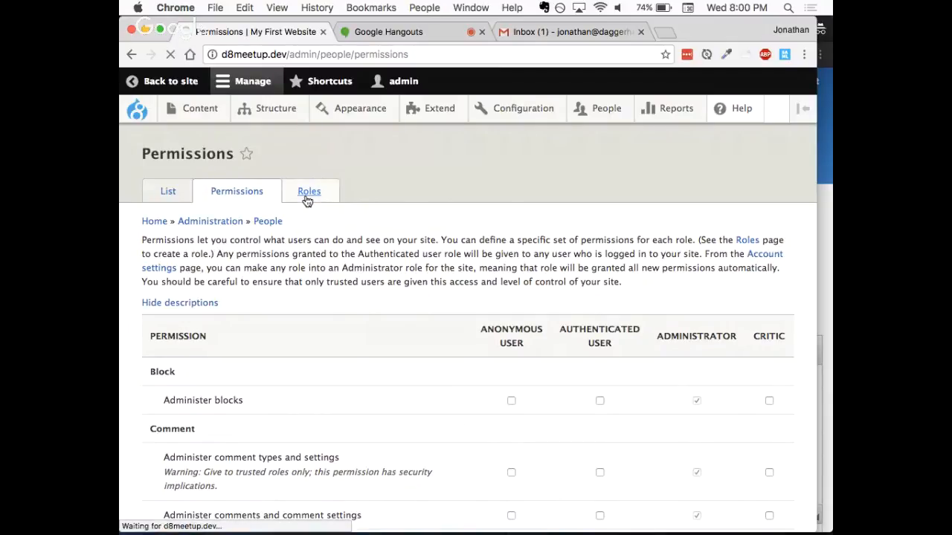
click(177, 308)
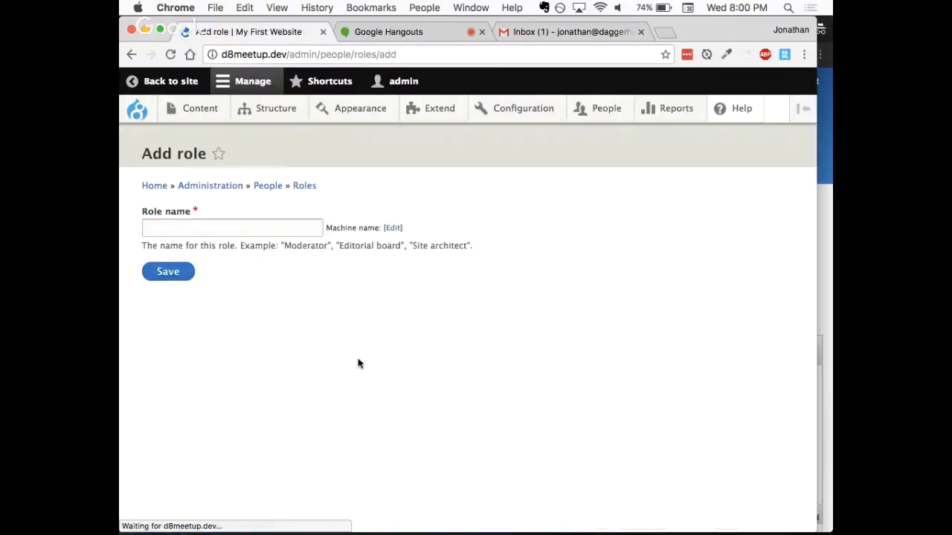
click(208, 231)
text(Contri)
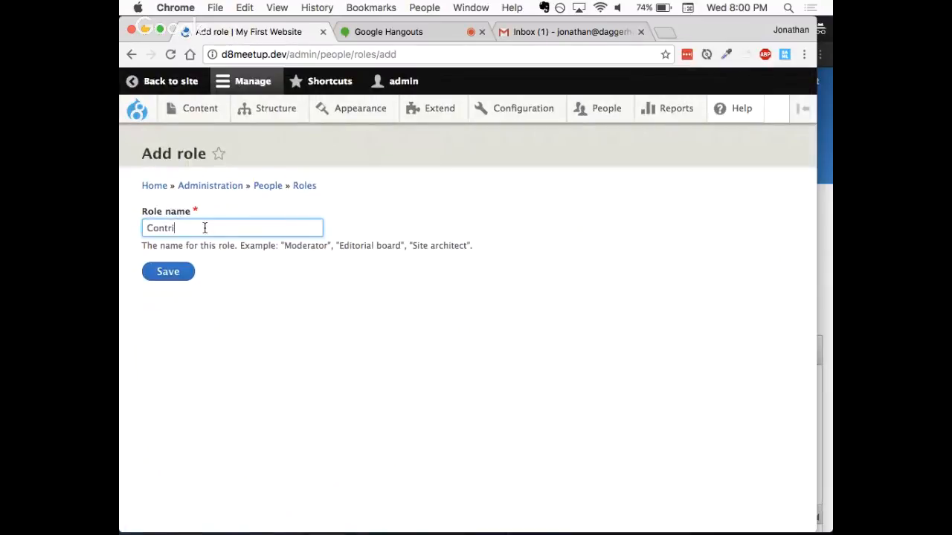
text(butor)
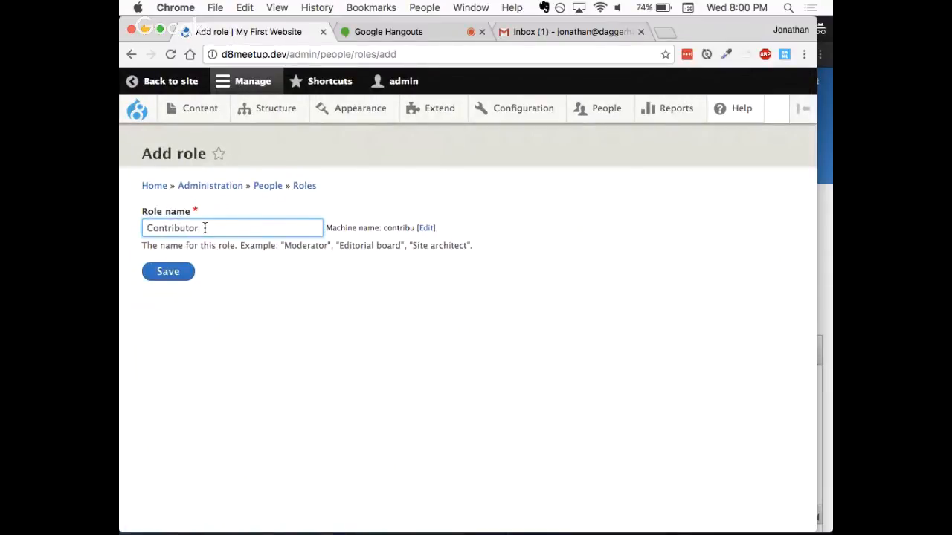
click(310, 327)
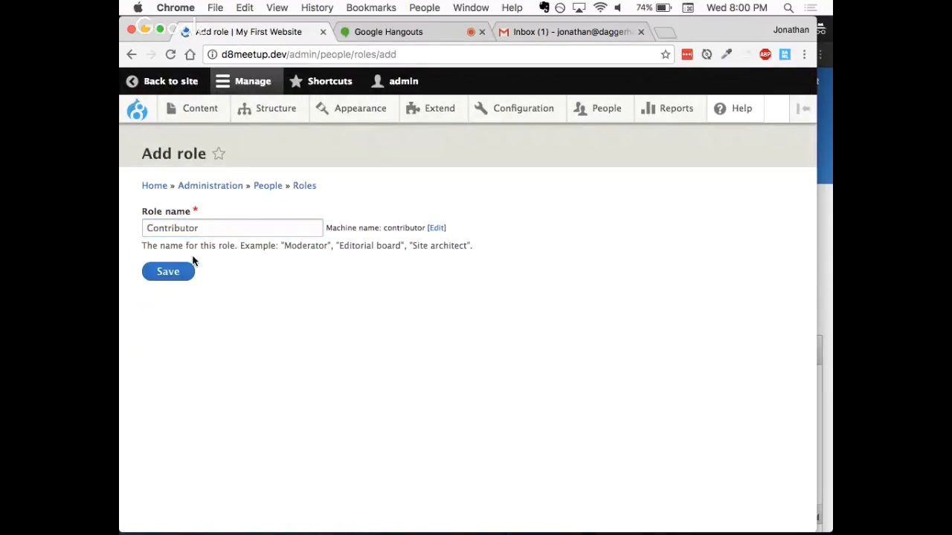
click(160, 272)
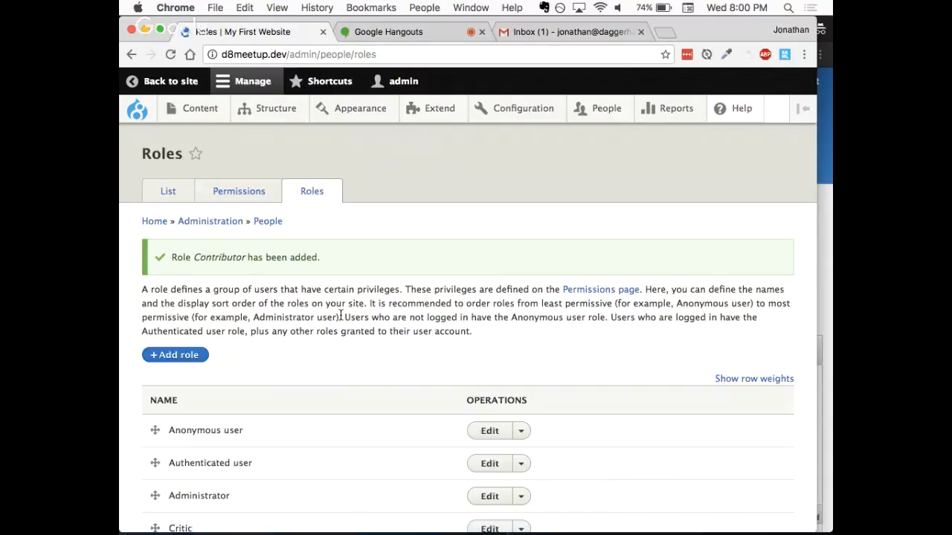
scroll(341, 317, down, 3)
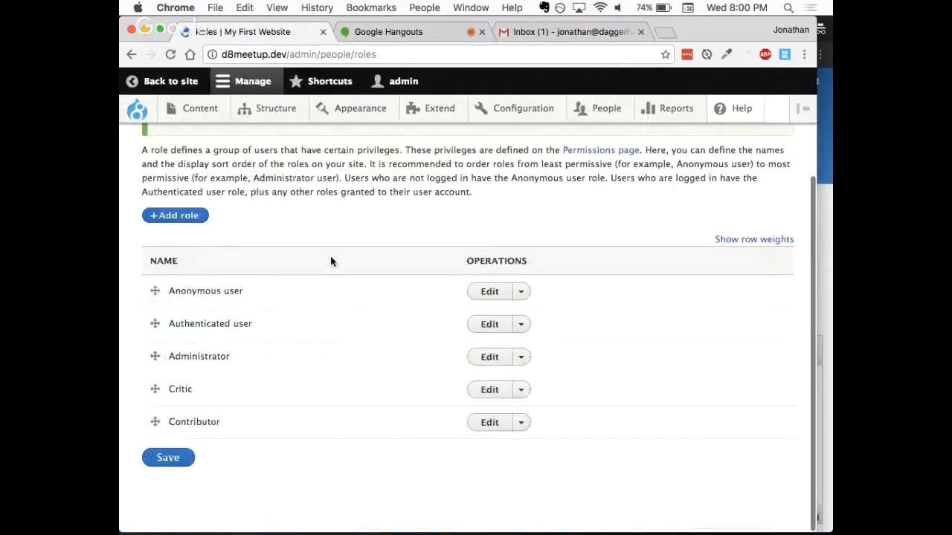
scroll(332, 261, up, 1)
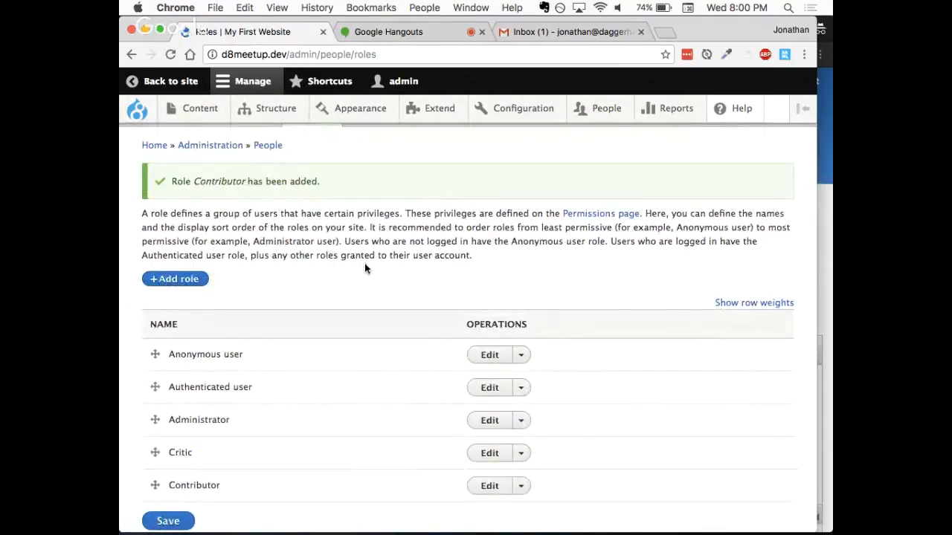
scroll(334, 238, up, 2)
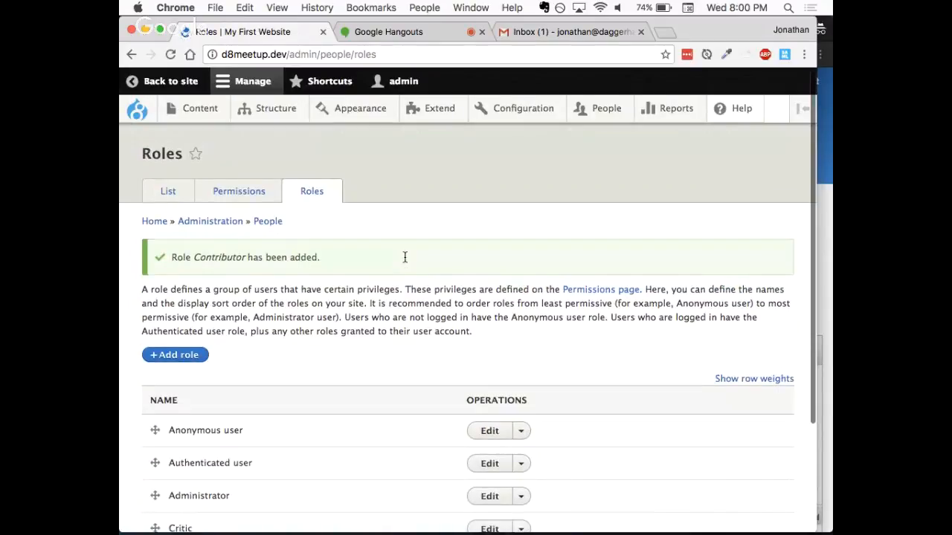
- On the Permissions page, grant the Contributor role the Article permissions Create new content, Delete own content and Edit own content
click(215, 193)
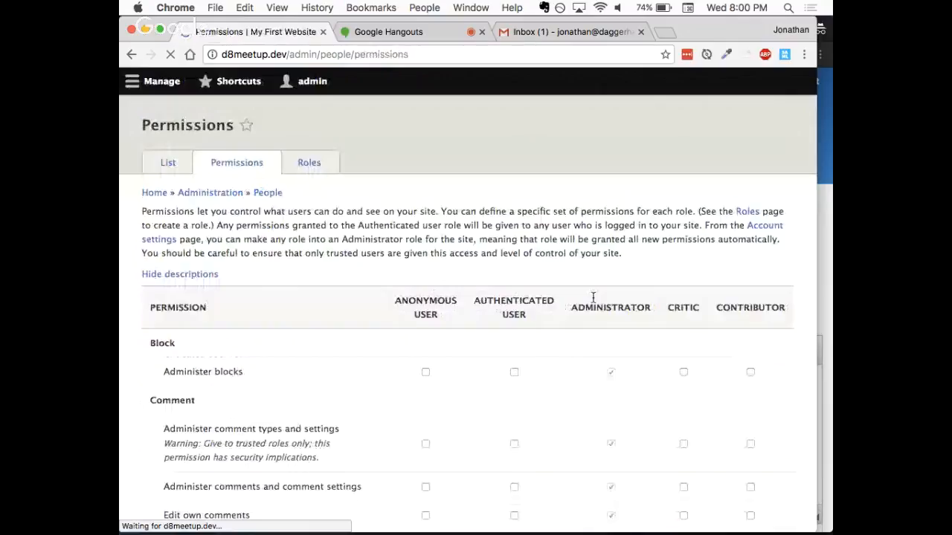
scroll(727, 425, down, 5)
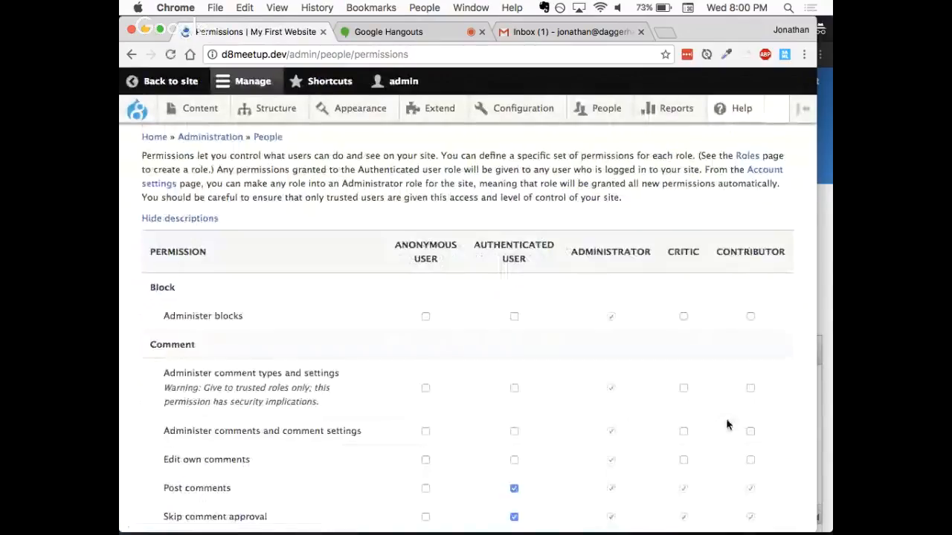
scroll(727, 425, down, 7)
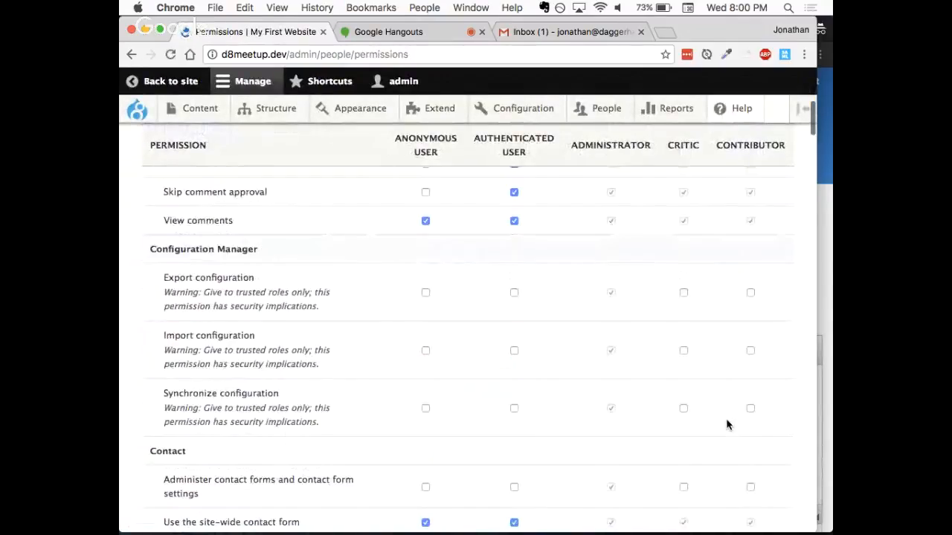
scroll(727, 424, down, 8)
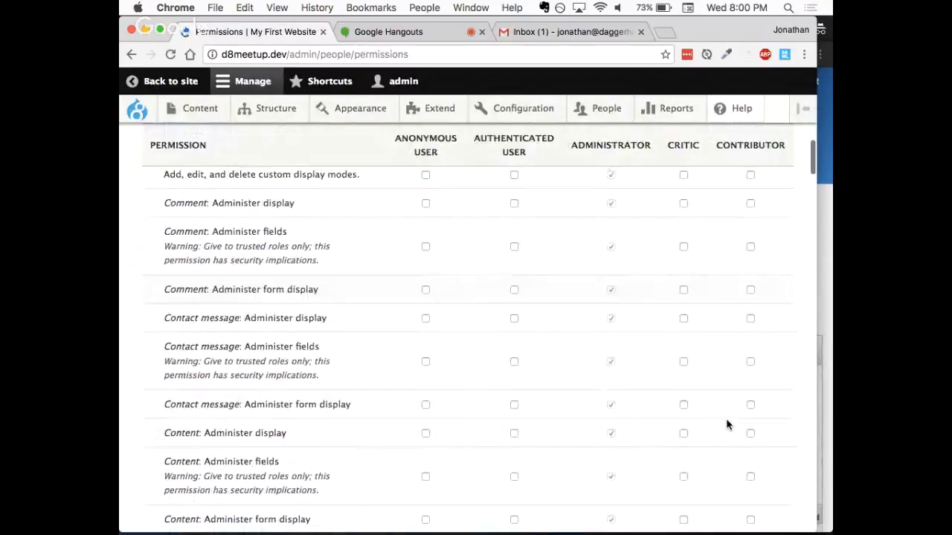
scroll(727, 424, down, 12)
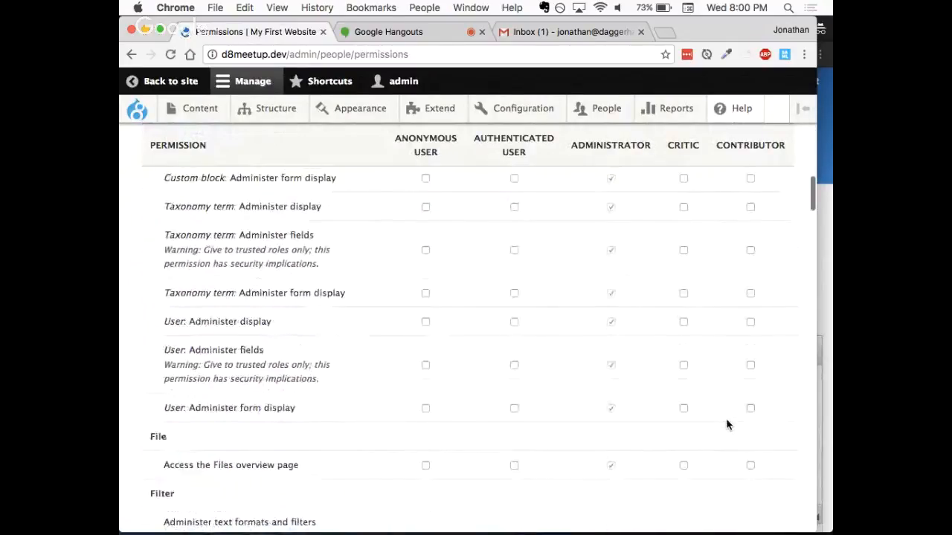
scroll(727, 425, down, 13)
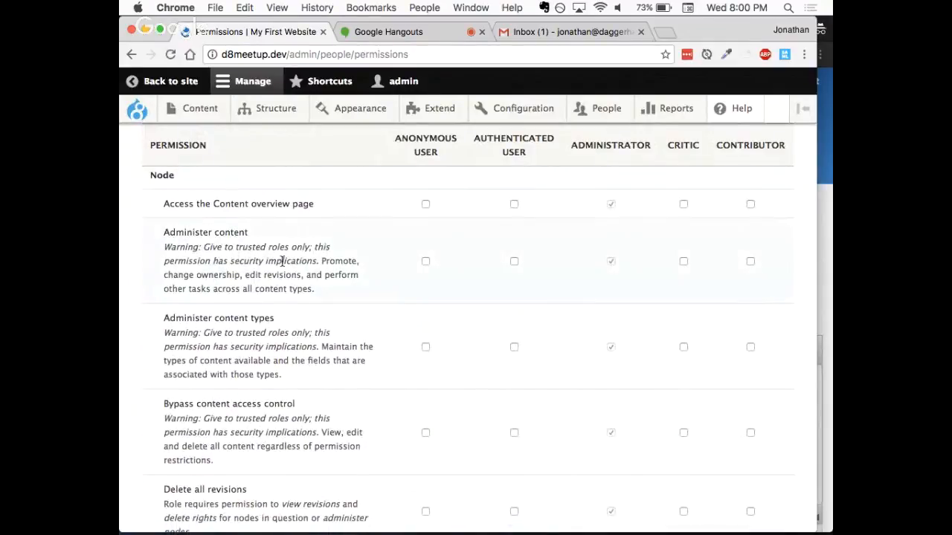
scroll(294, 300, down, 3)
scroll(294, 300, down, 6)
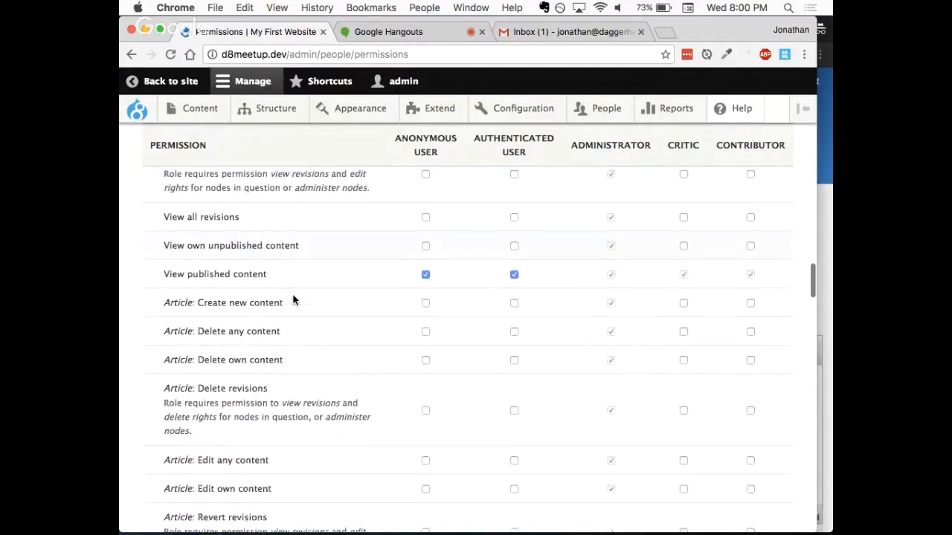
click(750, 299)
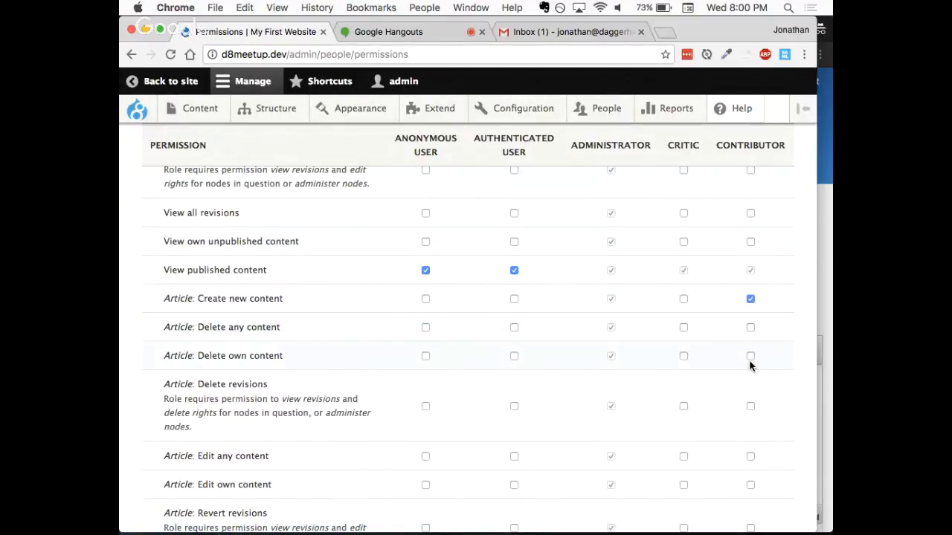
click(750, 484)
click(750, 357)
- Save the updated permissions for the Contributor role
scroll(687, 380, down, 1)
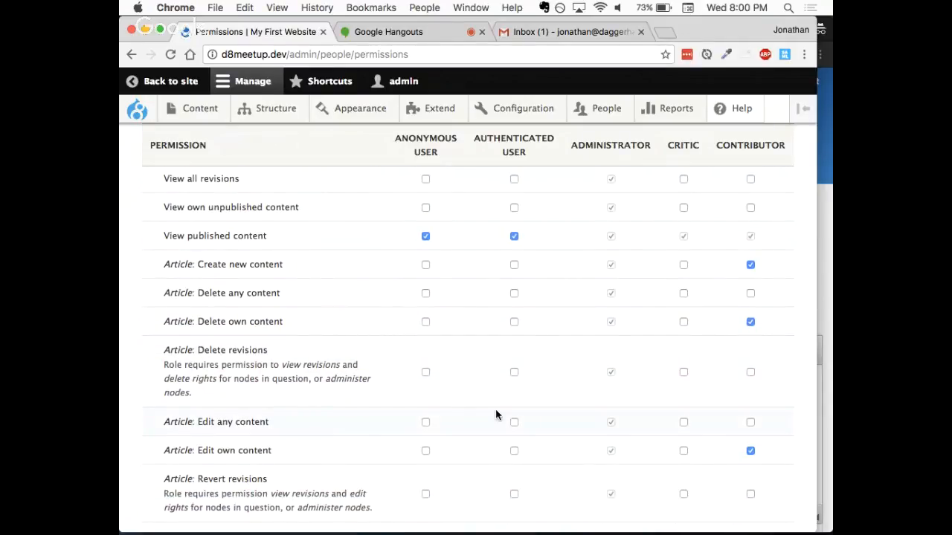
scroll(496, 415, down, 1)
scroll(496, 415, down, 20)
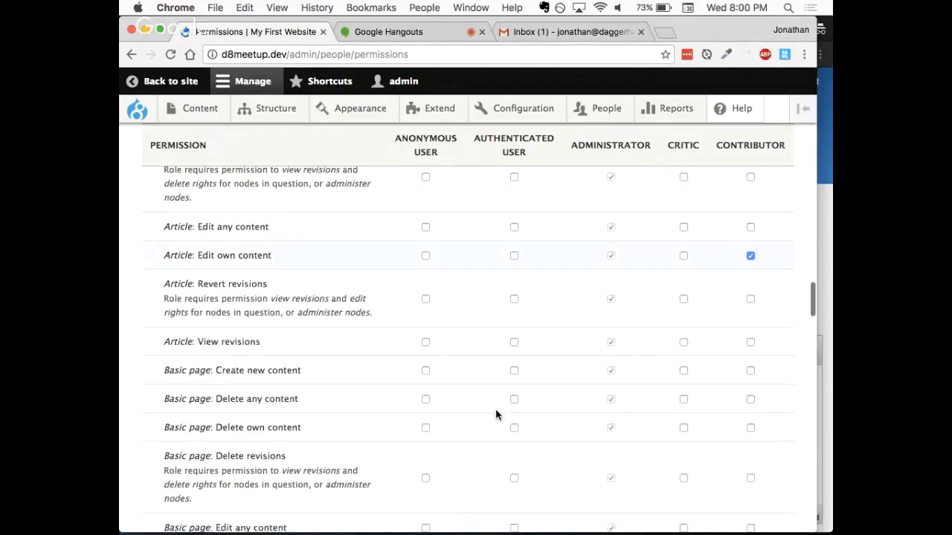
scroll(496, 415, down, 20)
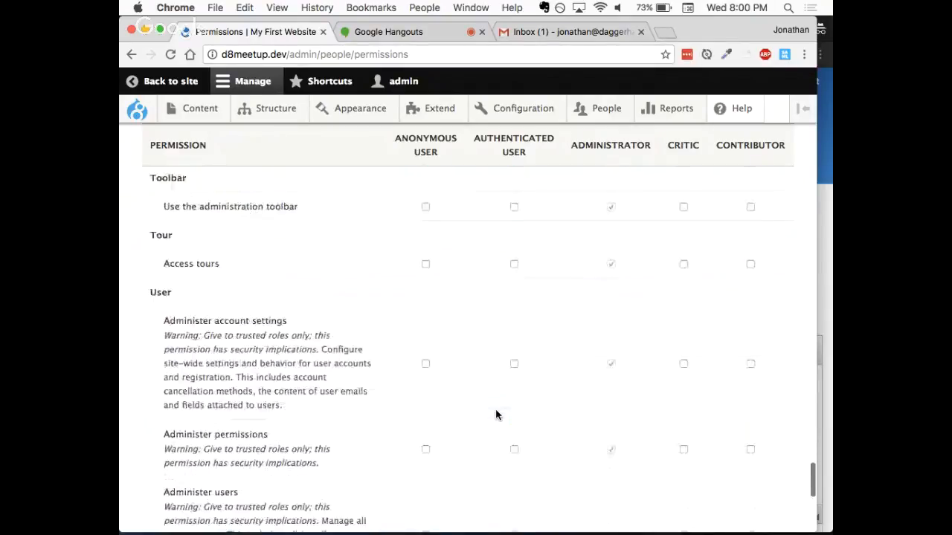
click(220, 458)
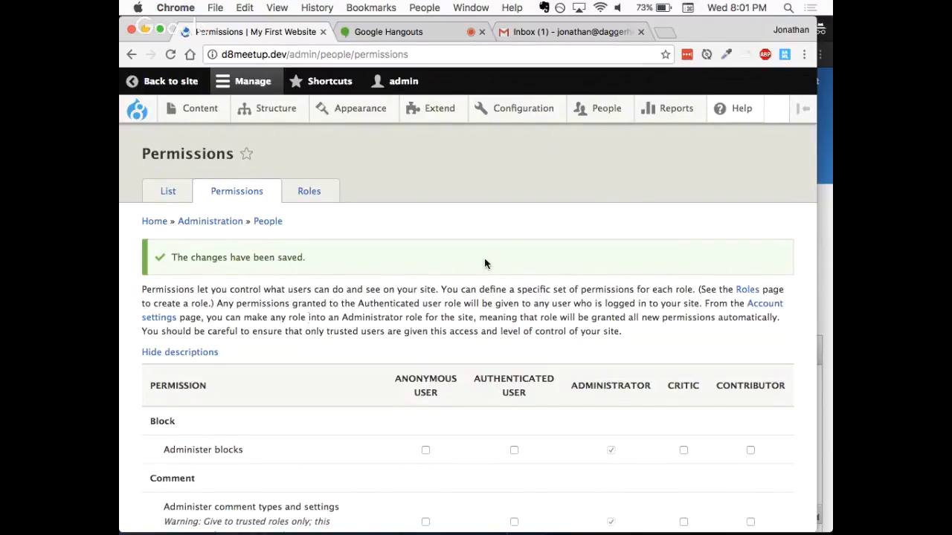
- Open the test user's account from the People list, add the Contributor role alongside Critic, and save the account
click(824, 265)
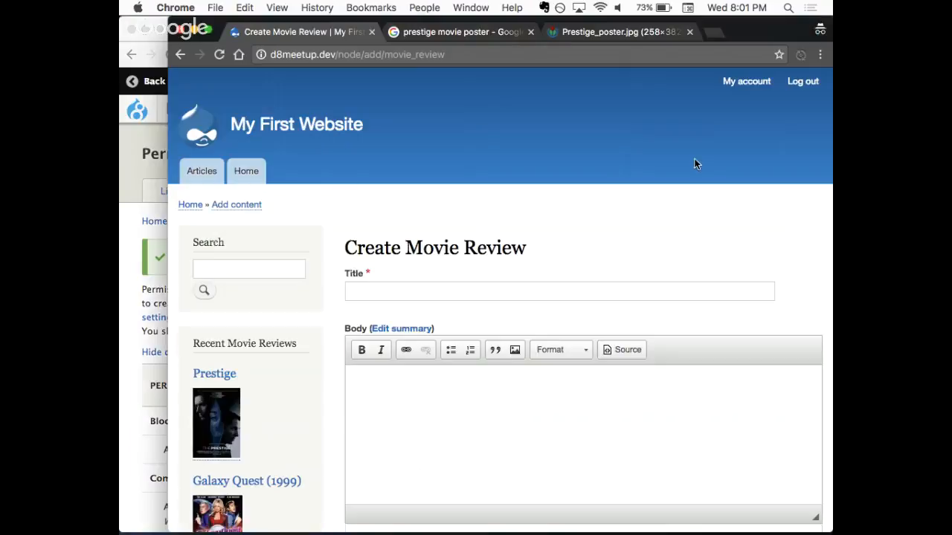
click(134, 235)
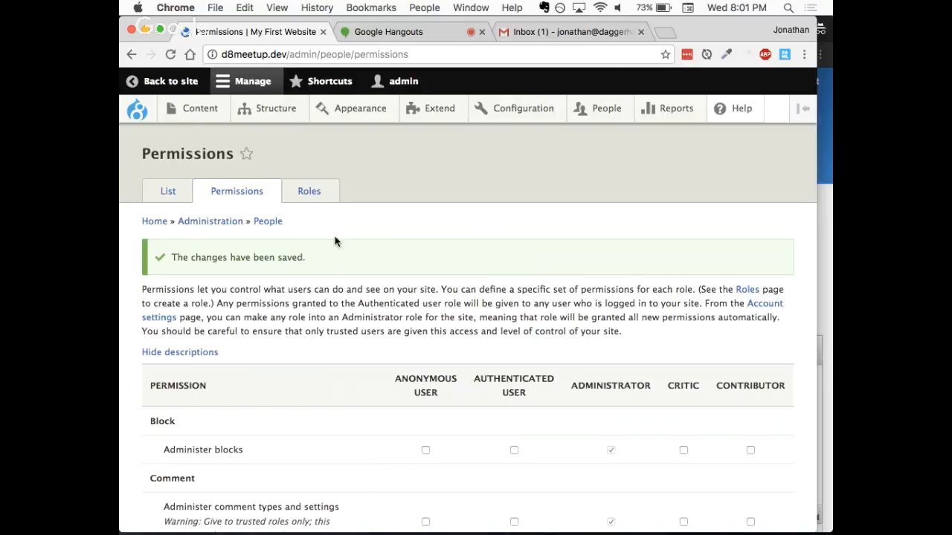
click(590, 113)
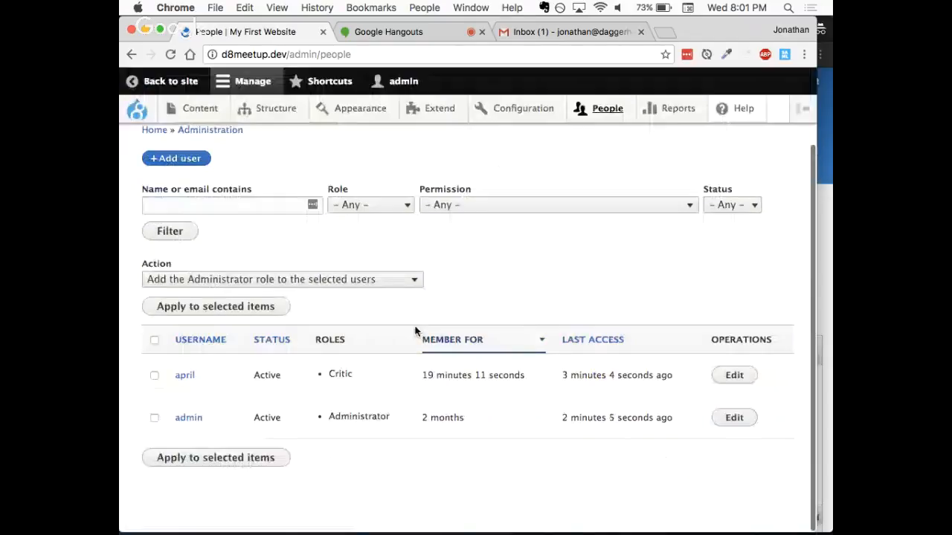
click(733, 376)
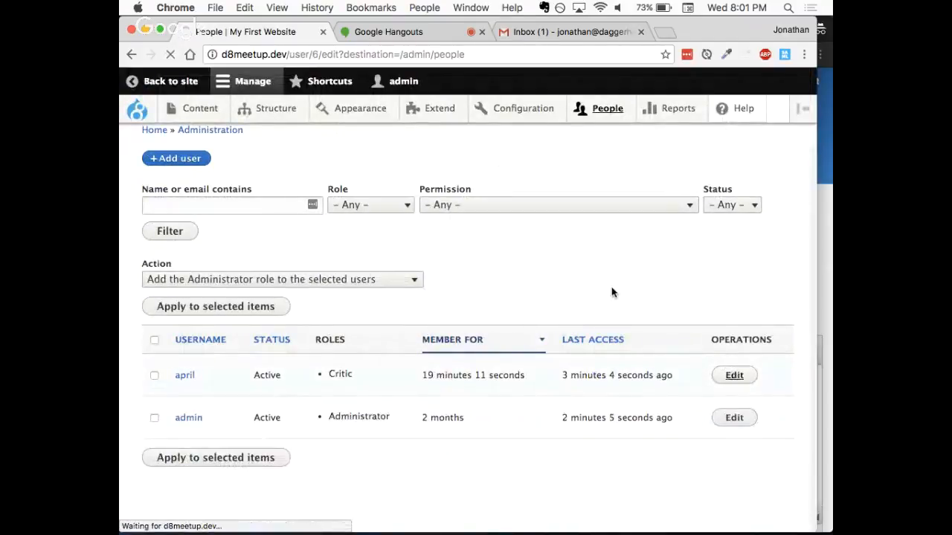
scroll(478, 446, down, 5)
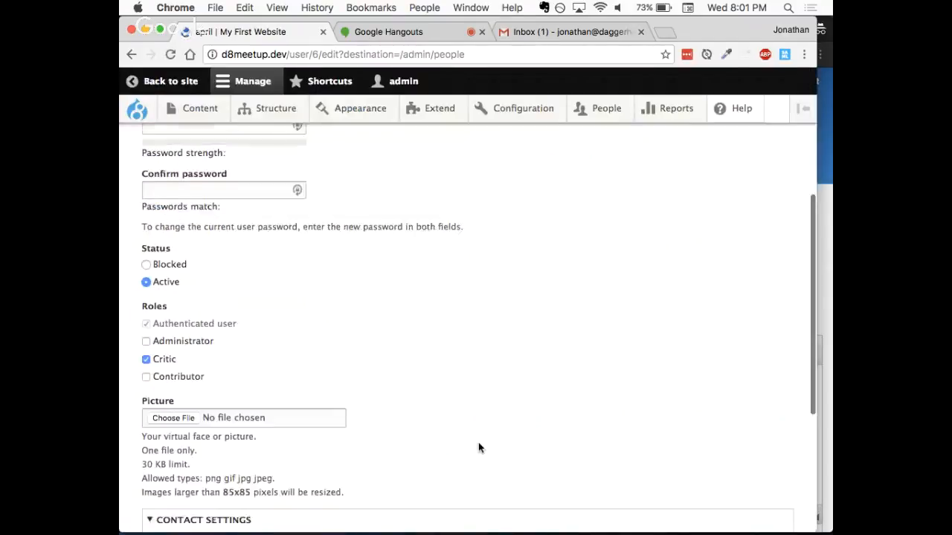
click(172, 364)
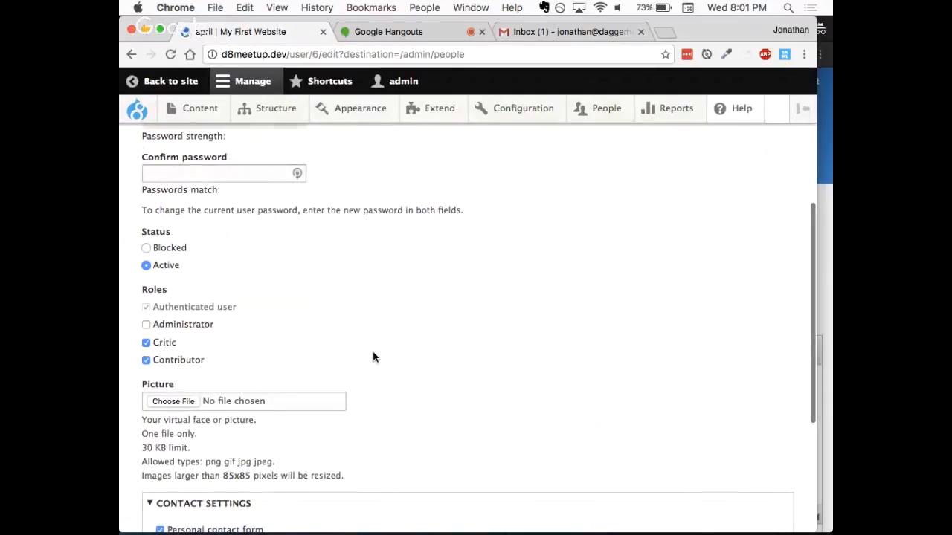
scroll(374, 357, down, 4)
scroll(374, 355, down, 2)
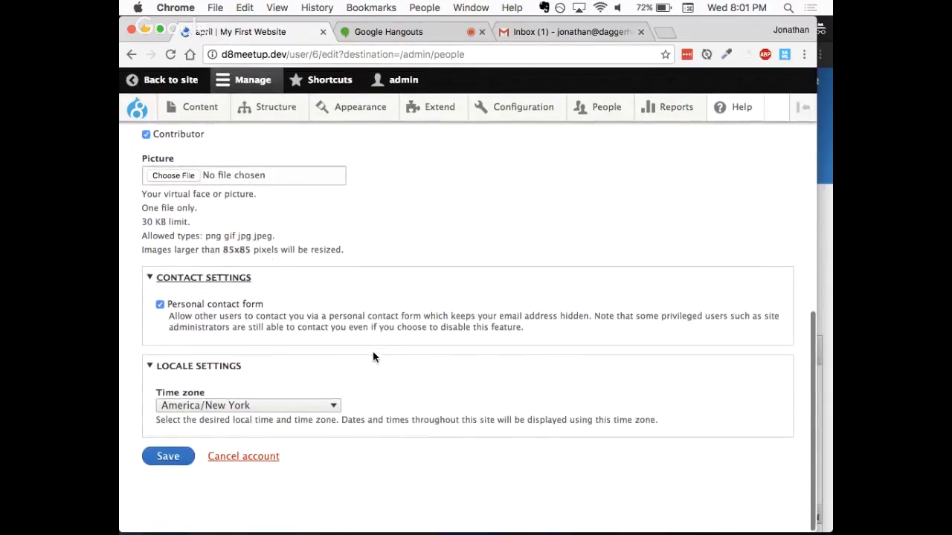
click(165, 459)
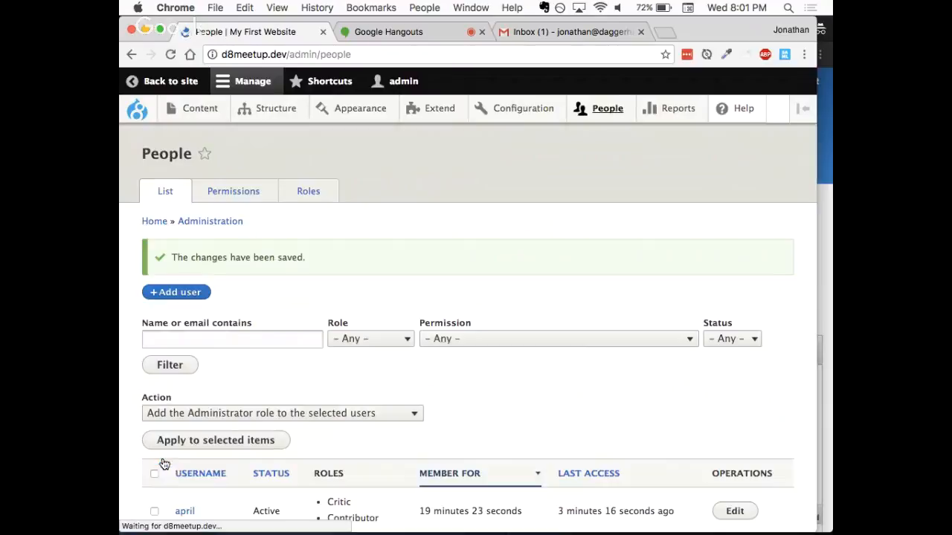
- In the test user's browser window, open d8meetup.dev/node/add to check the available content types, and close the Prestige_poster.jpg page
click(829, 306)
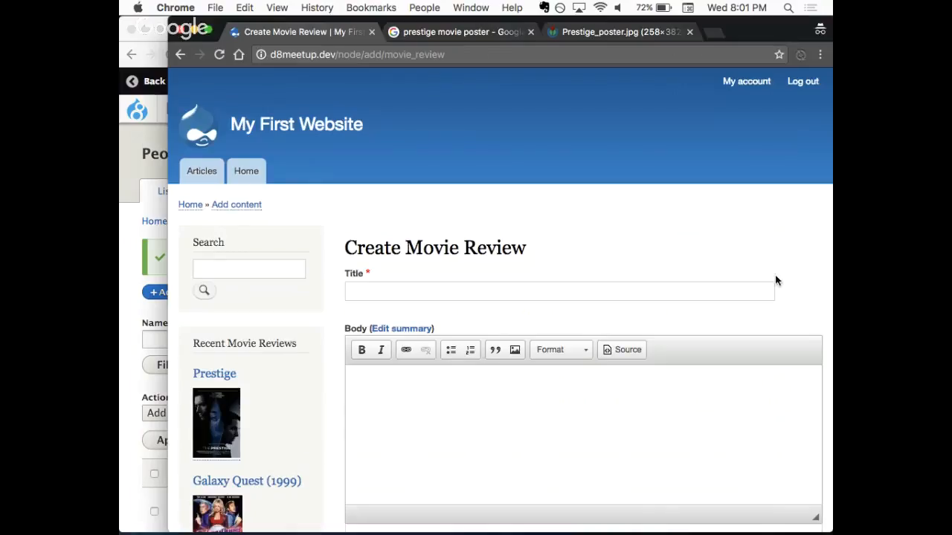
double_click(384, 54)
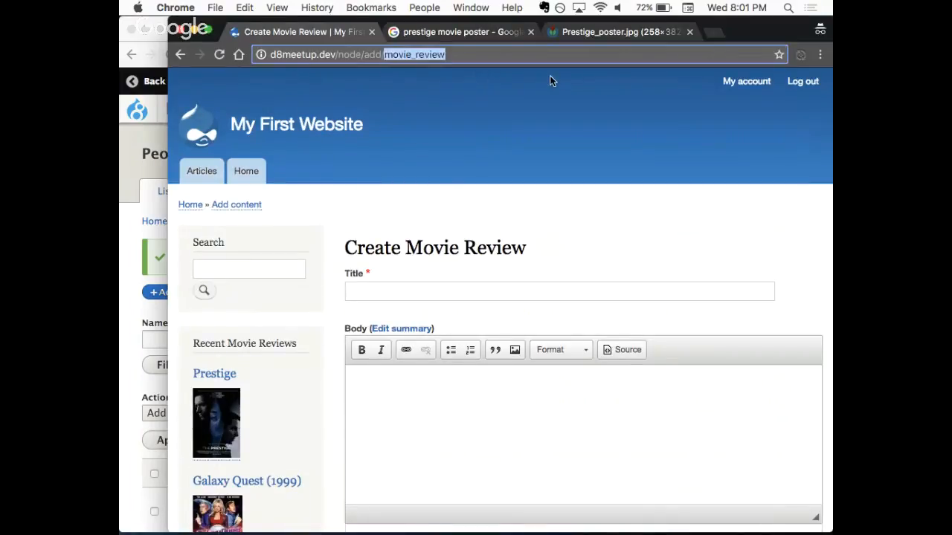
key(BackSpace)
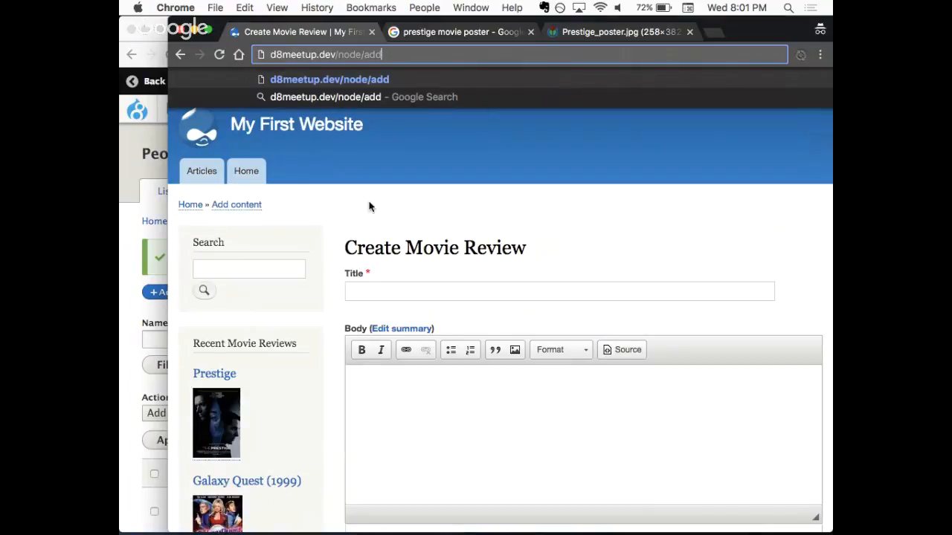
key(Return)
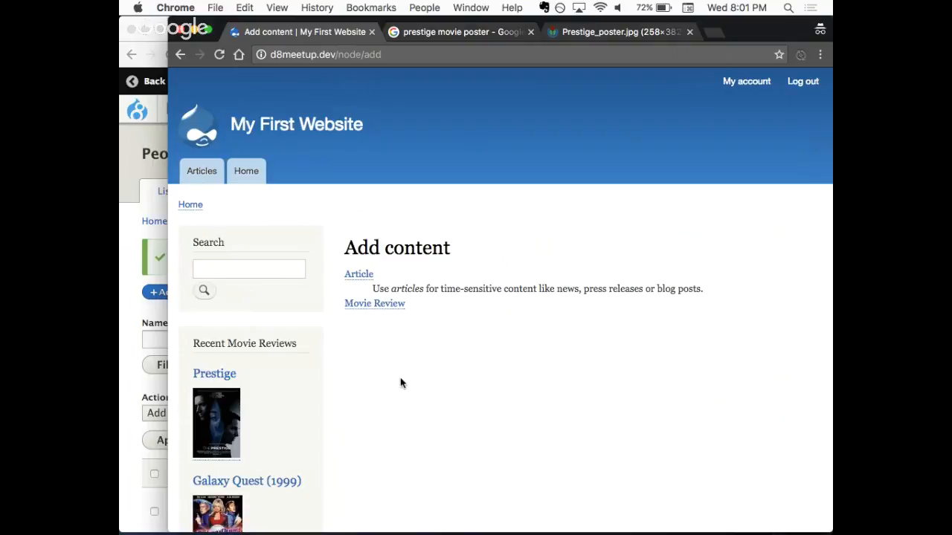
click(689, 32)
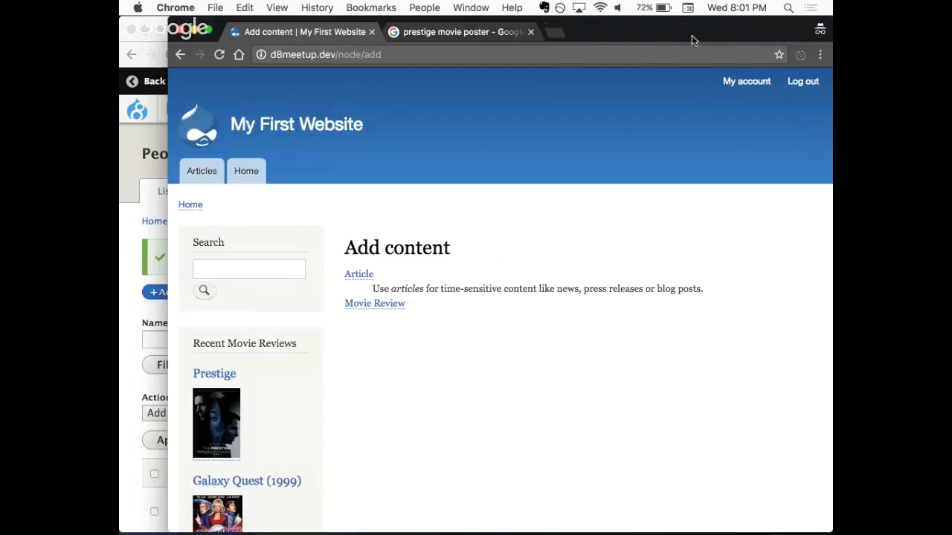
- Return to the admin window, check the users' roles in the People list, and examine the Block and Comment permissions on the Permissions page
click(129, 232)
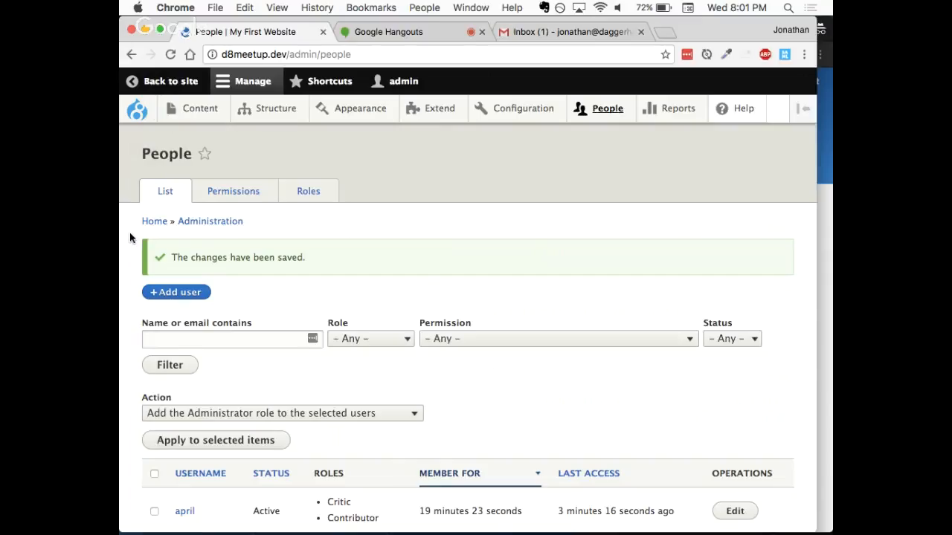
scroll(420, 271, down, 2)
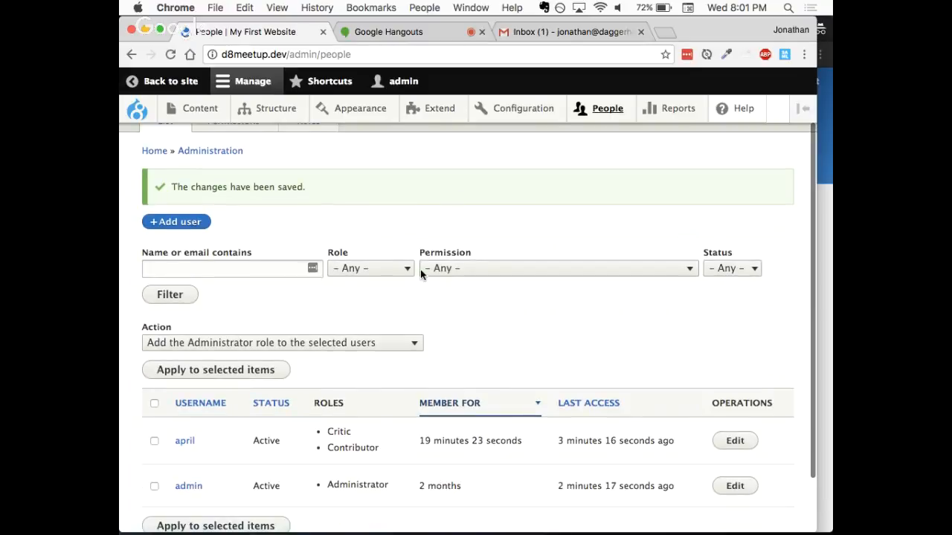
scroll(307, 243, up, 2)
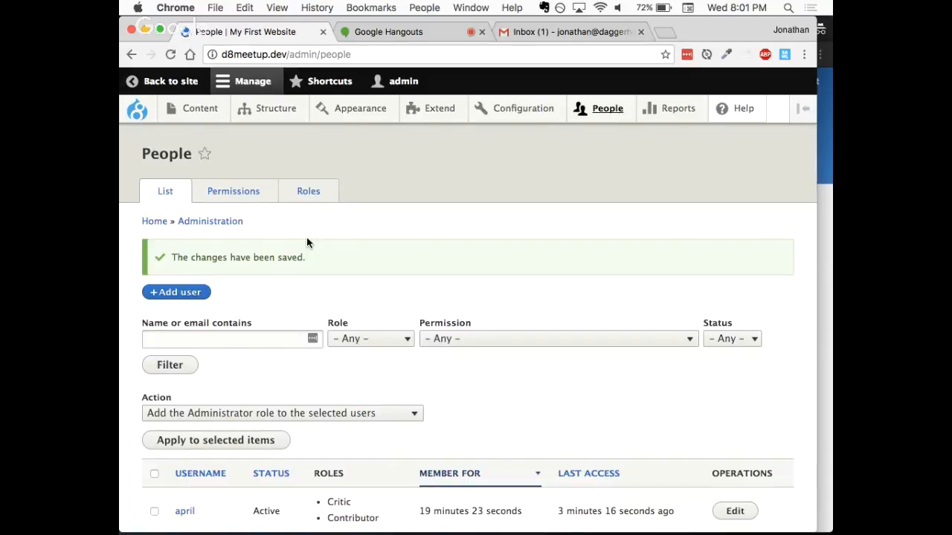
click(250, 193)
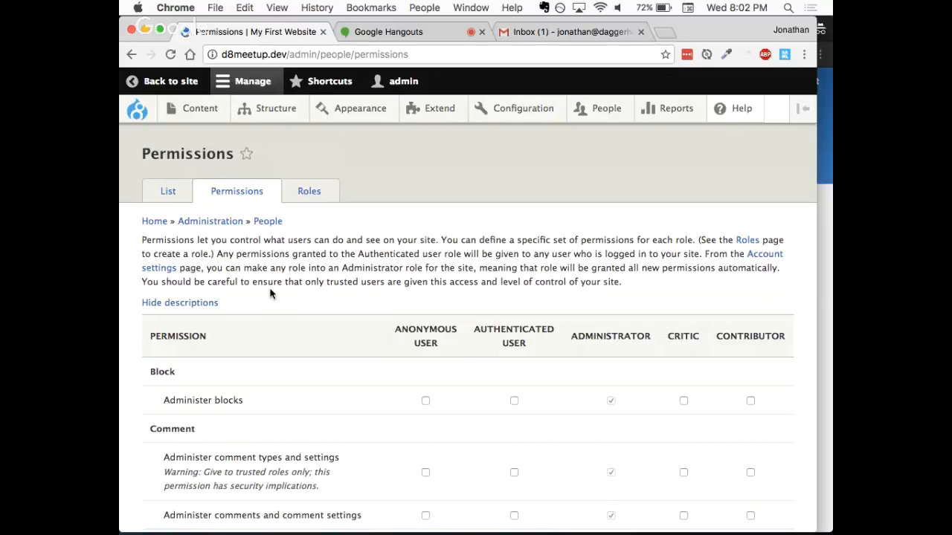
scroll(270, 293, down, 1)
scroll(270, 294, down, 3)
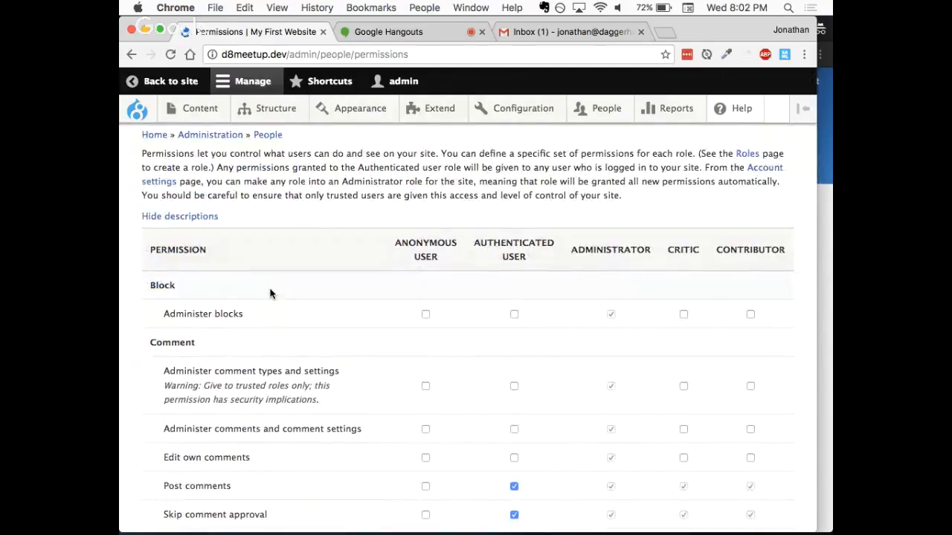
scroll(270, 293, up, 3)
scroll(270, 293, up, 1)
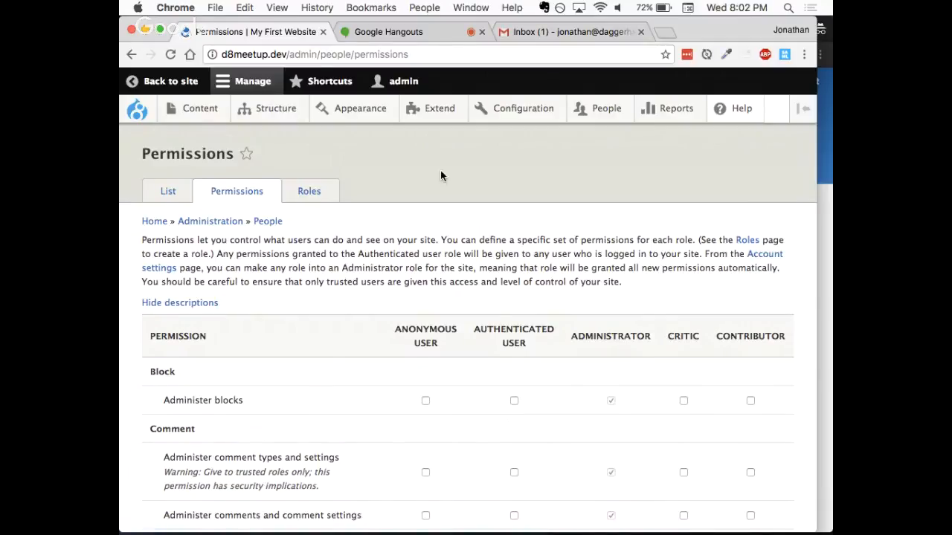
- Open the Extend page and examine the available modules, from Core through Field Types, Multilingual and Other
click(433, 113)
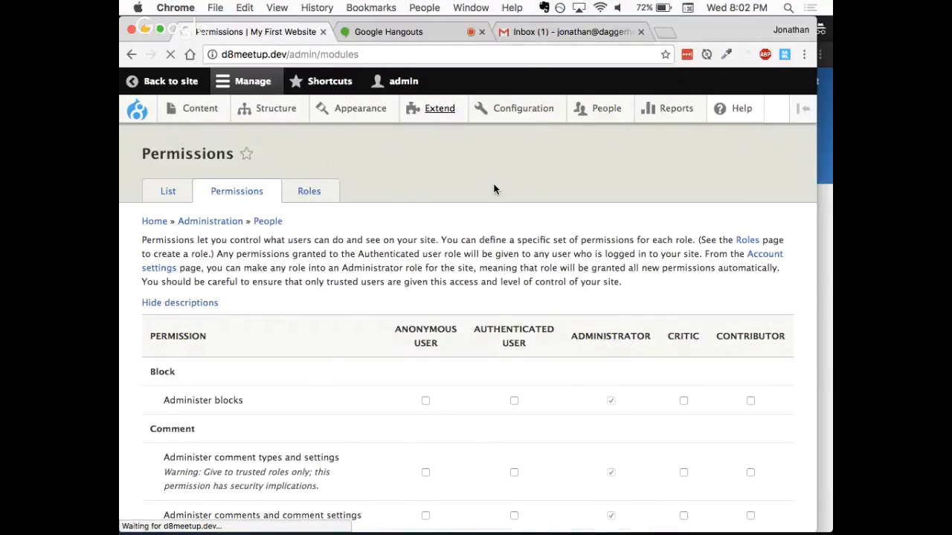
scroll(444, 255, down, 3)
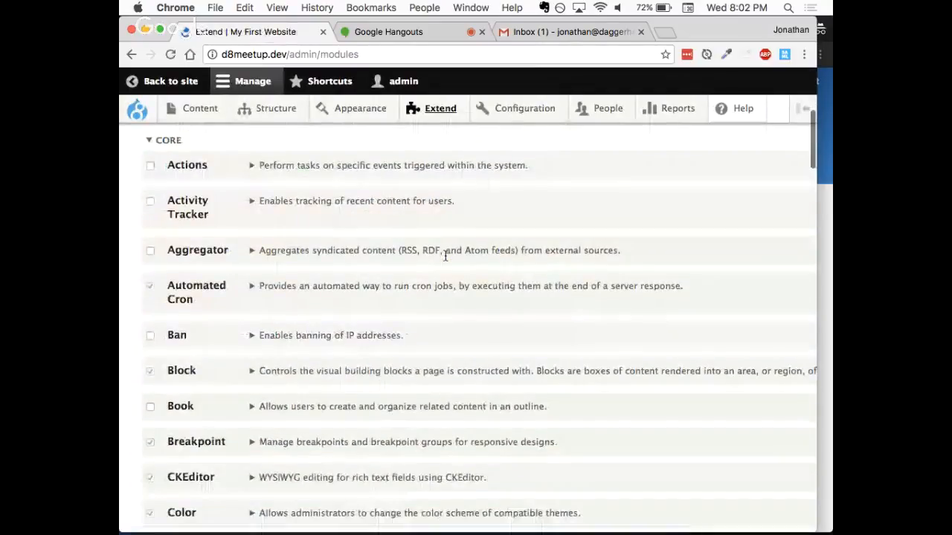
scroll(445, 255, down, 4)
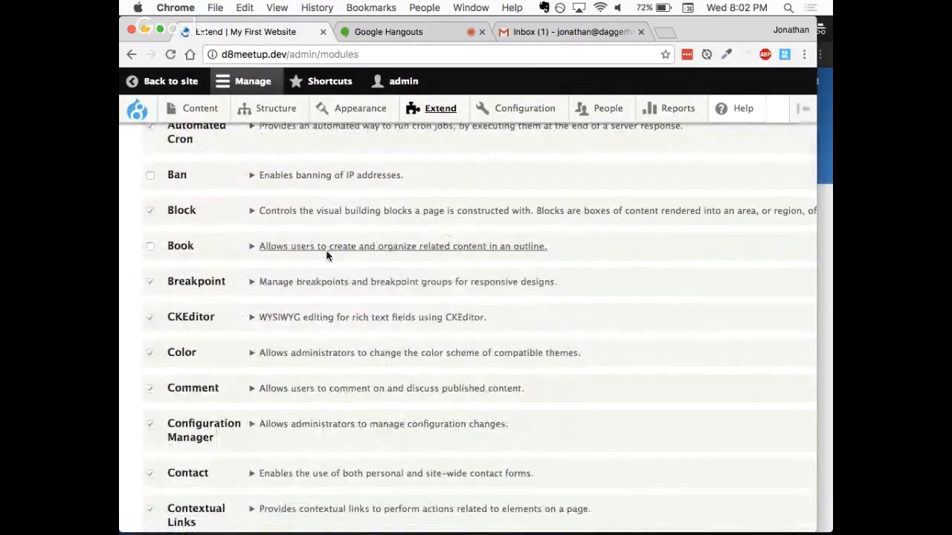
scroll(324, 260, down, 7)
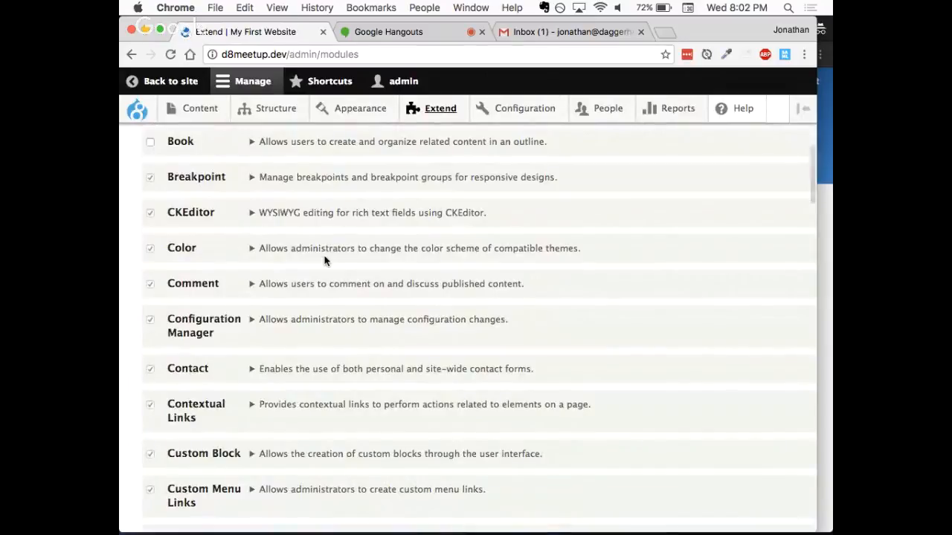
scroll(325, 260, down, 6)
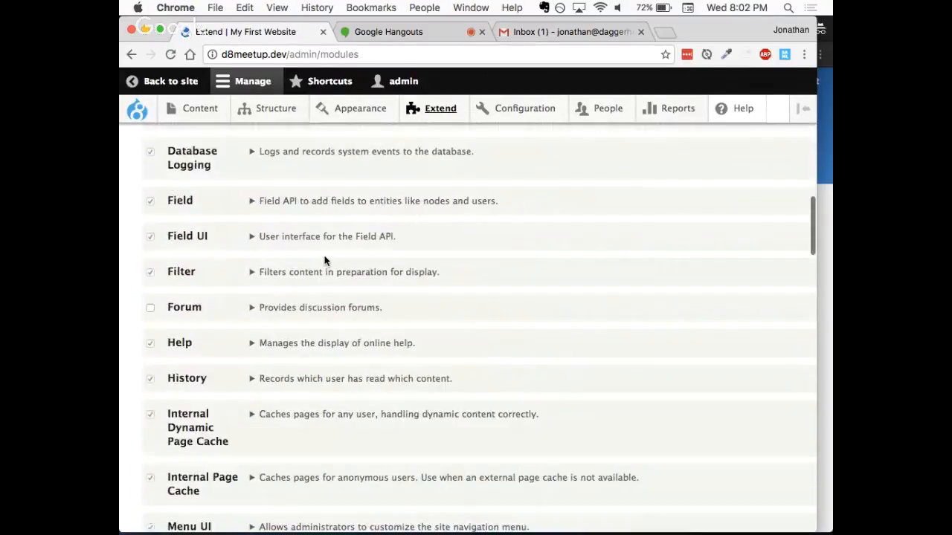
scroll(324, 260, down, 9)
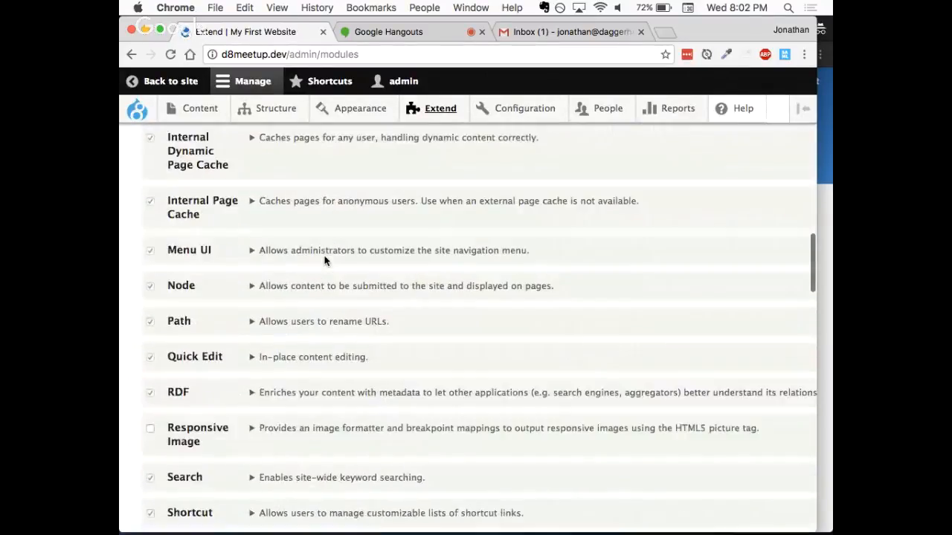
scroll(324, 260, down, 6)
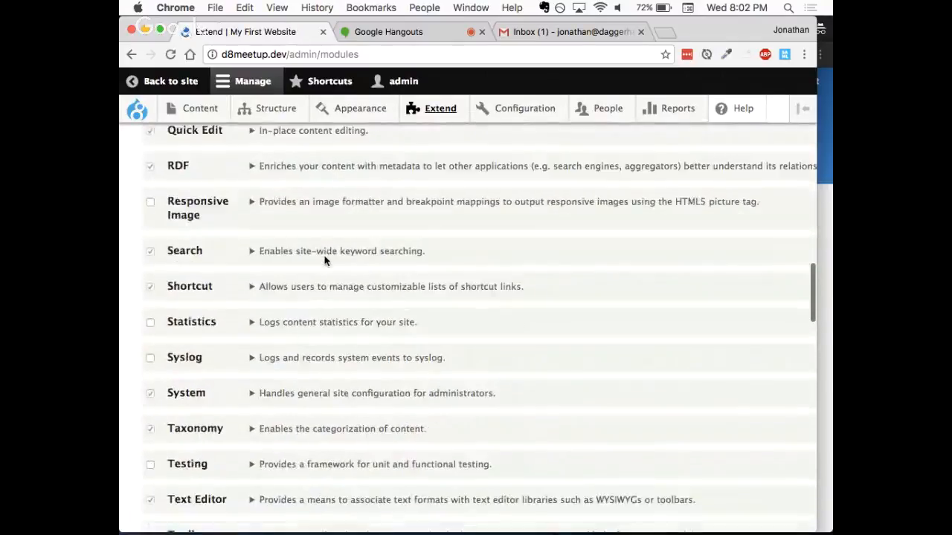
scroll(324, 260, down, 6)
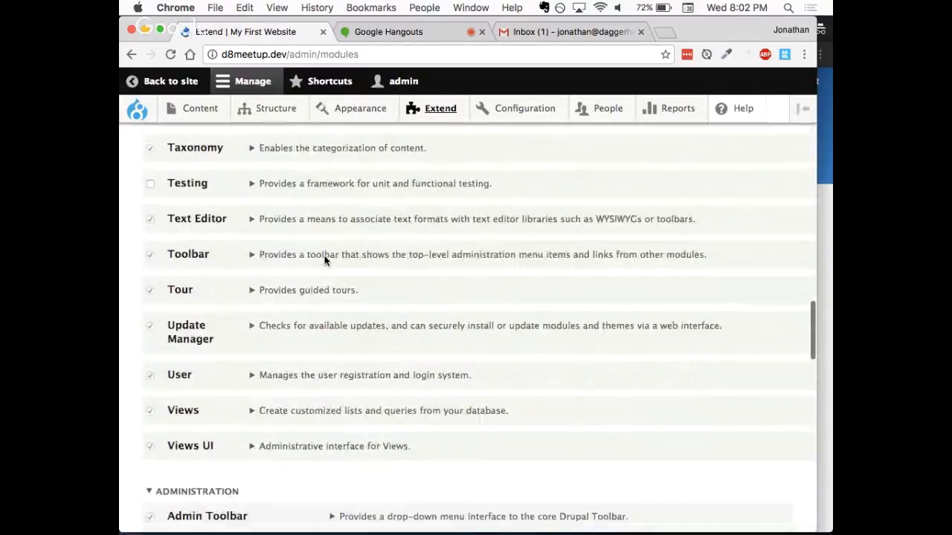
scroll(324, 260, down, 11)
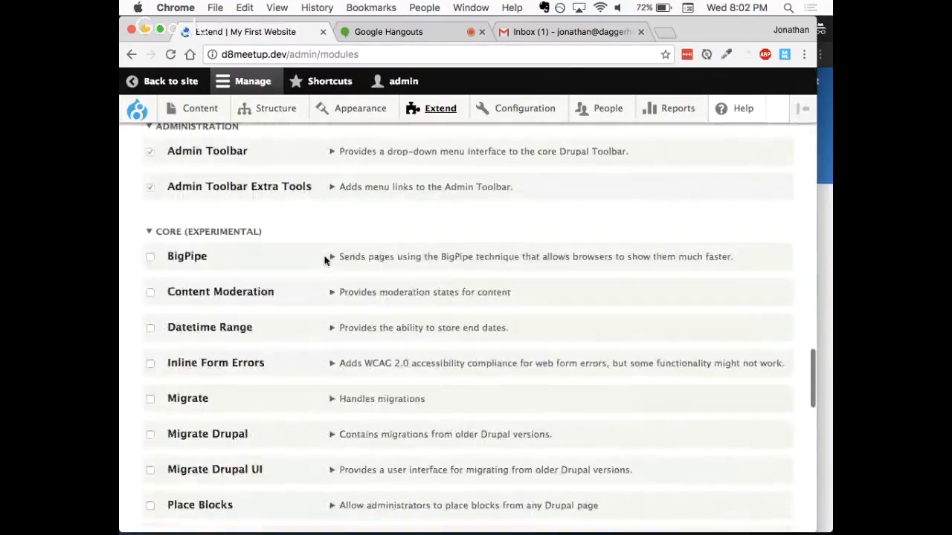
scroll(325, 260, down, 6)
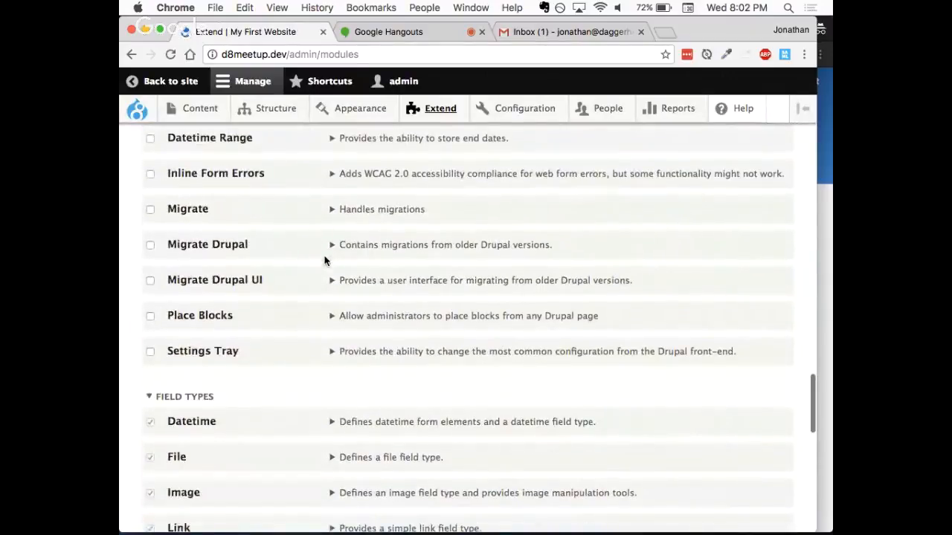
scroll(324, 260, down, 9)
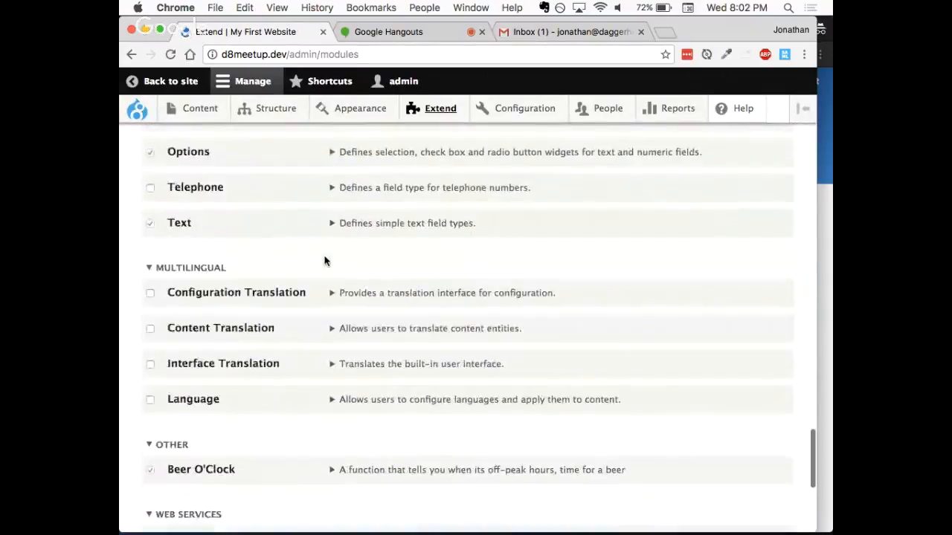
scroll(324, 260, down, 6)
- Select the Forum module in the Core group of the Extend page and install it
scroll(324, 260, up, 20)
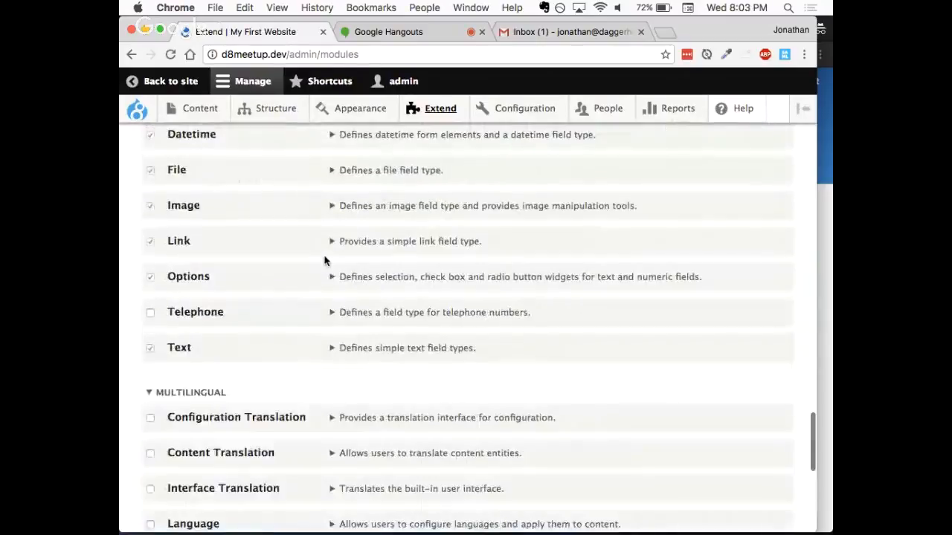
scroll(324, 260, up, 20)
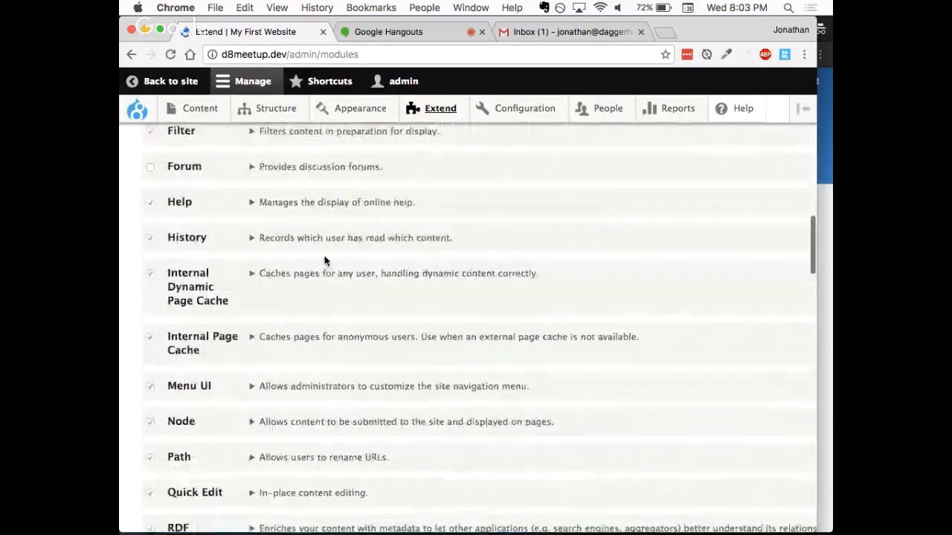
scroll(324, 261, up, 6)
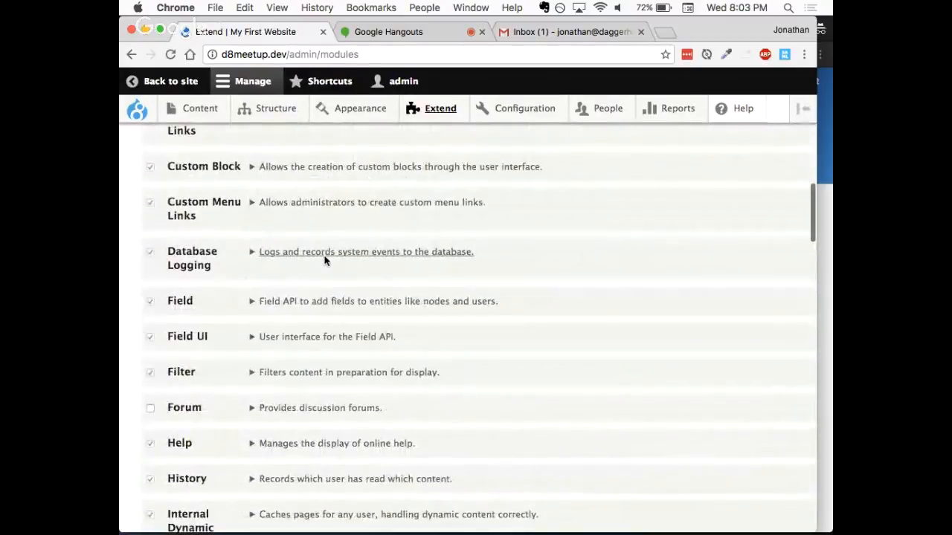
click(150, 407)
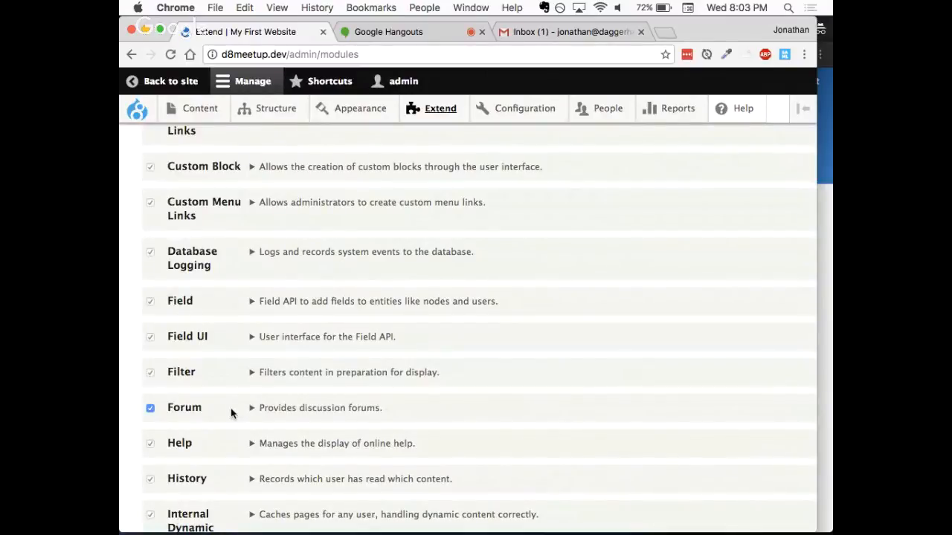
scroll(221, 419, down, 5)
scroll(221, 413, down, 20)
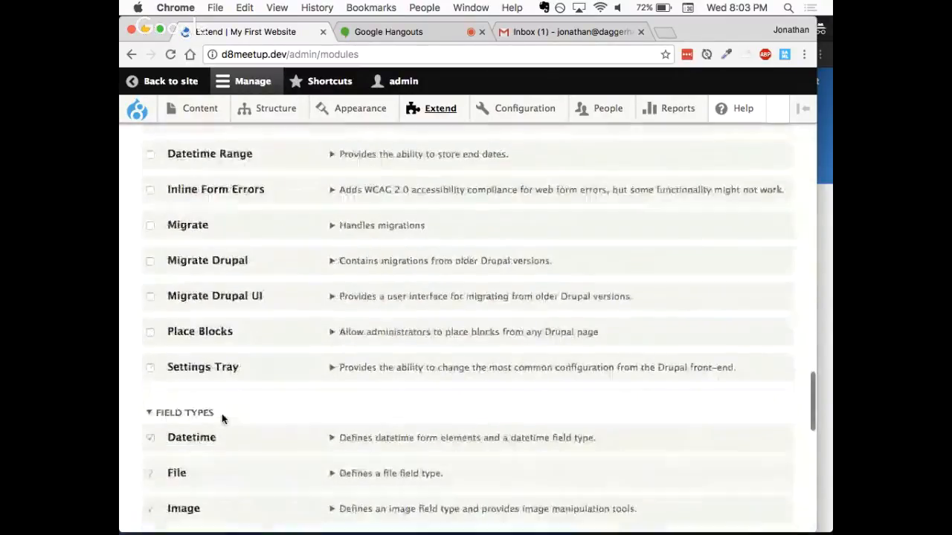
click(172, 458)
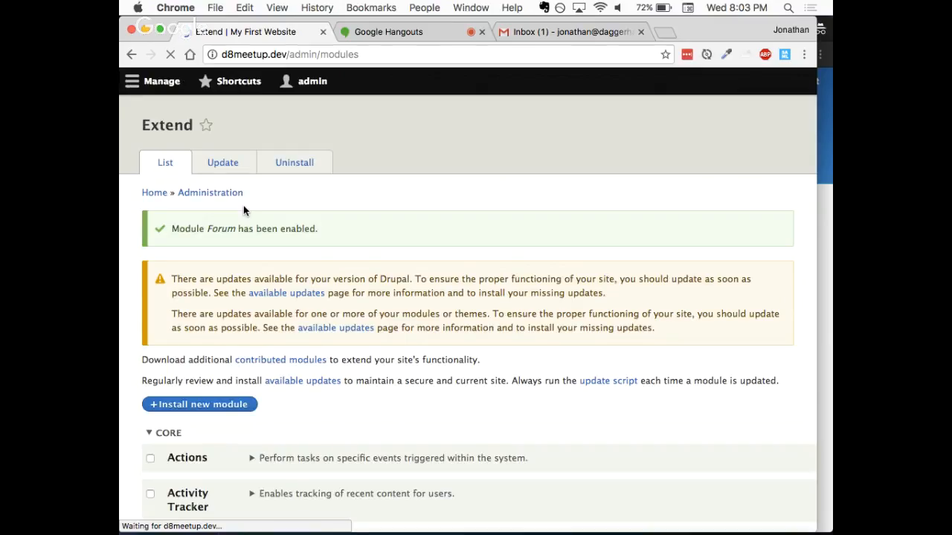
- Expand the Forum and Filter module details on the Extend page, and open the Forum module's permissions
scroll(326, 299, down, 5)
scroll(326, 300, down, 10)
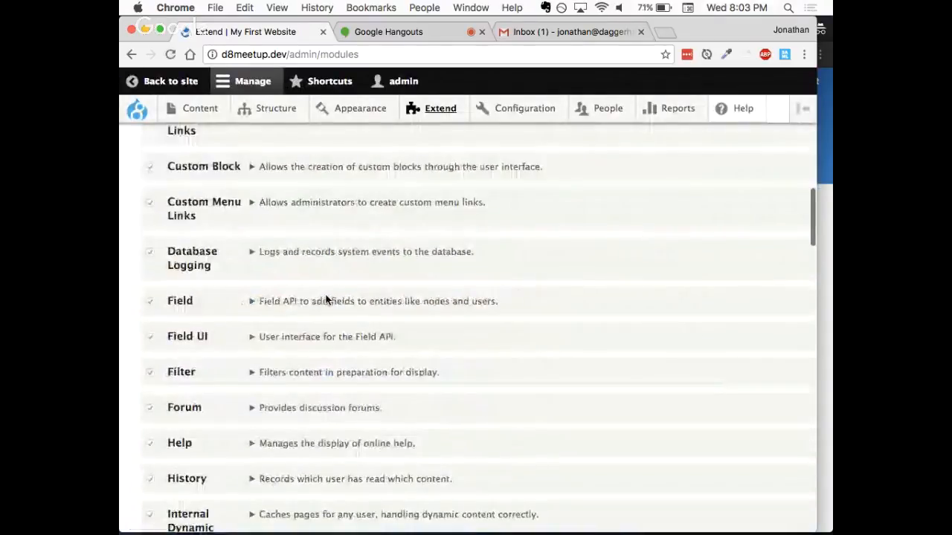
scroll(345, 326, down, 2)
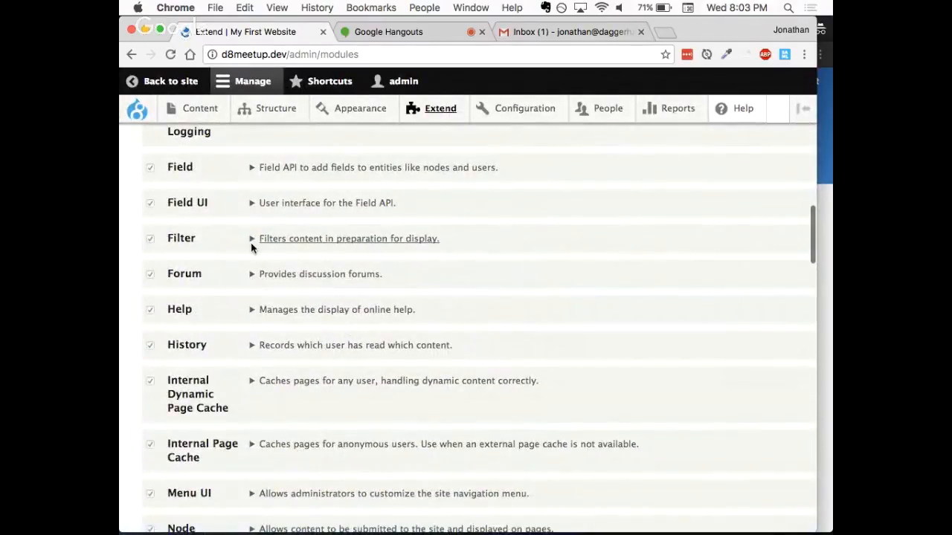
click(267, 274)
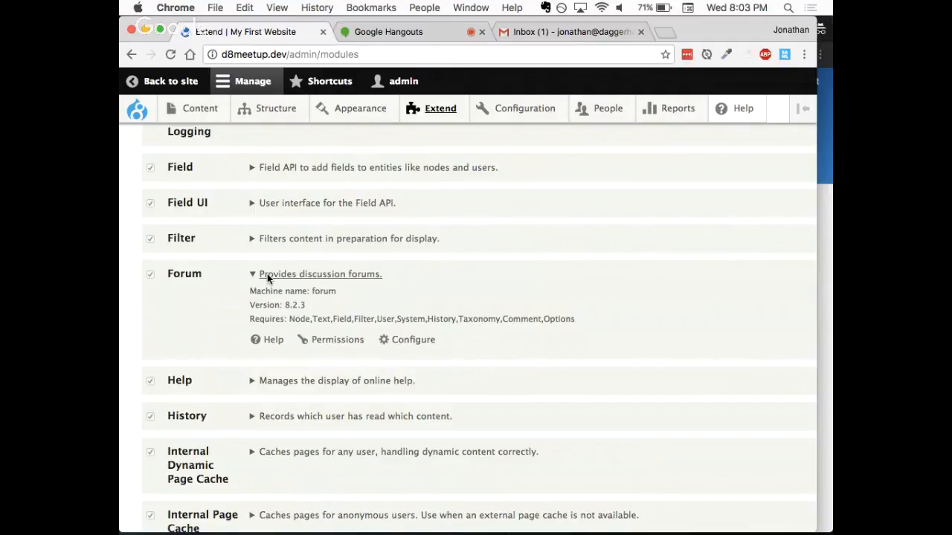
click(307, 238)
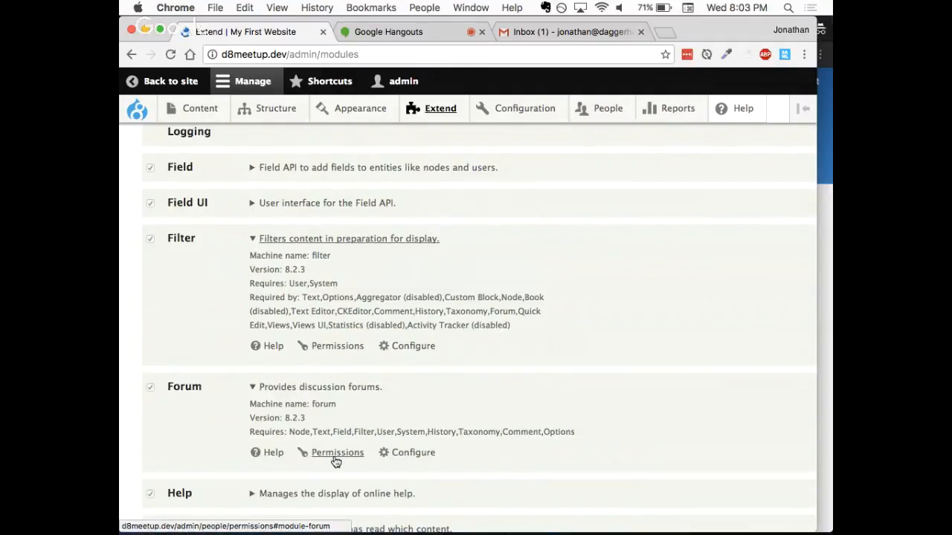
scroll(335, 461, down, 4)
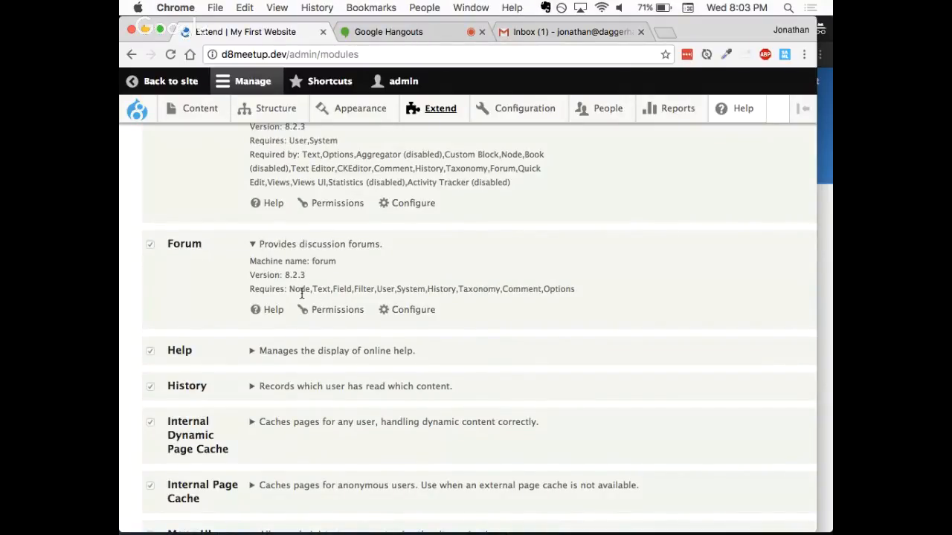
click(330, 315)
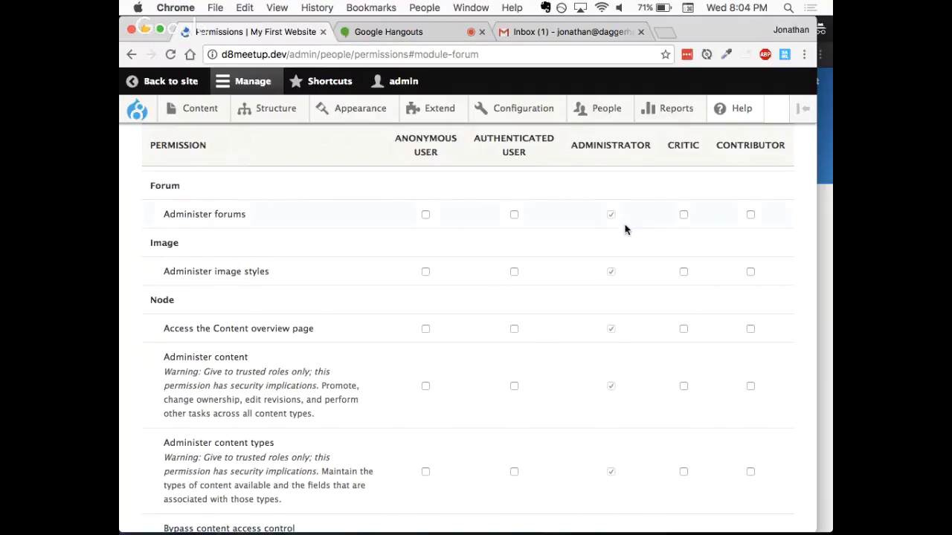
- Examine the Forum and Node permissions for each role, down to the Forum topic and Movie Review content permissions
scroll(385, 284, down, 2)
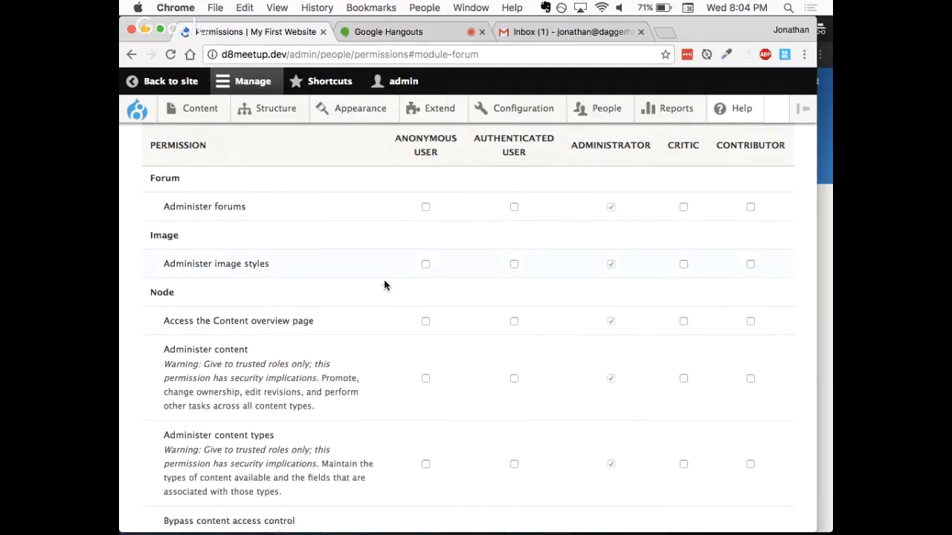
scroll(384, 284, down, 5)
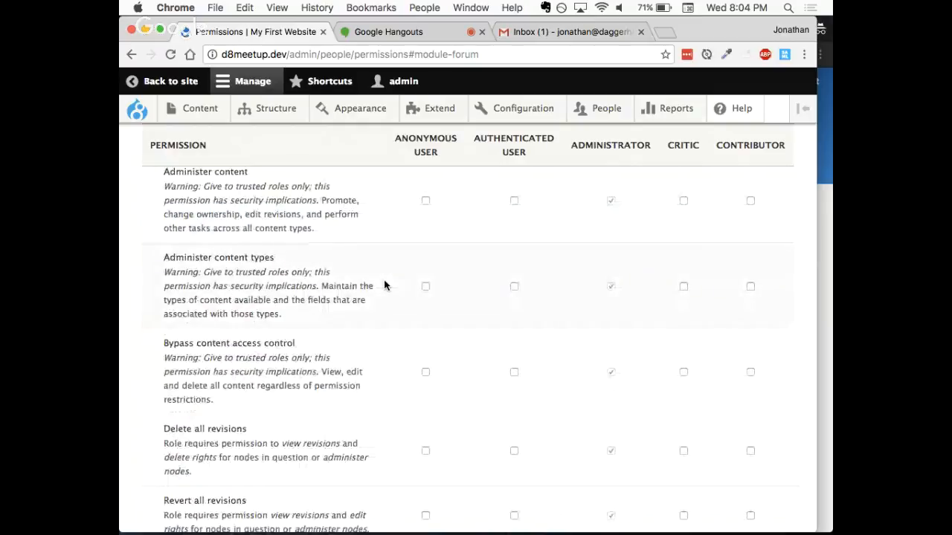
scroll(385, 285, down, 5)
scroll(384, 284, down, 10)
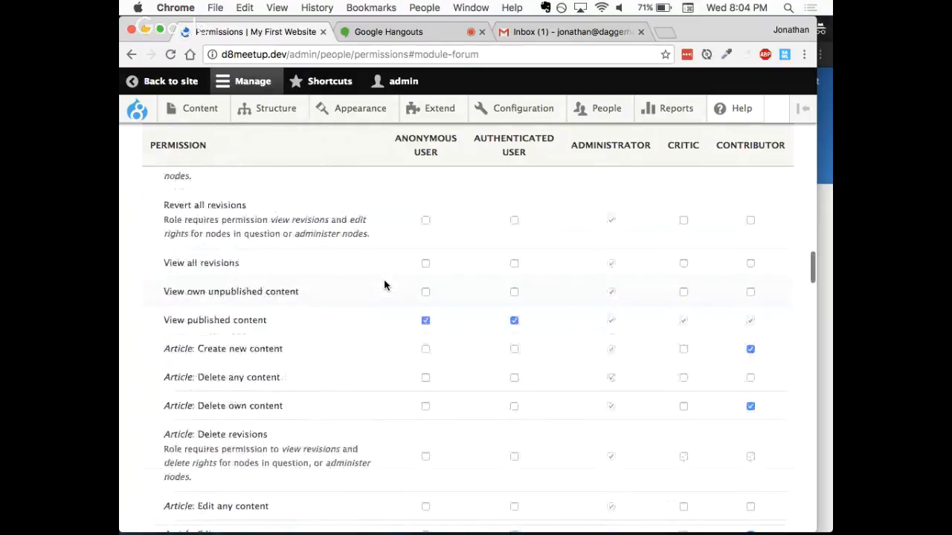
scroll(385, 284, down, 11)
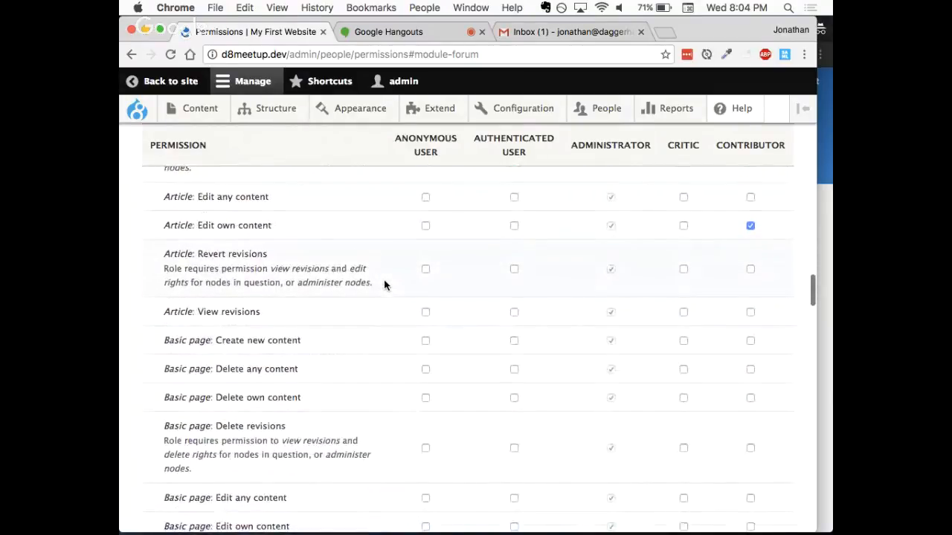
scroll(384, 285, down, 10)
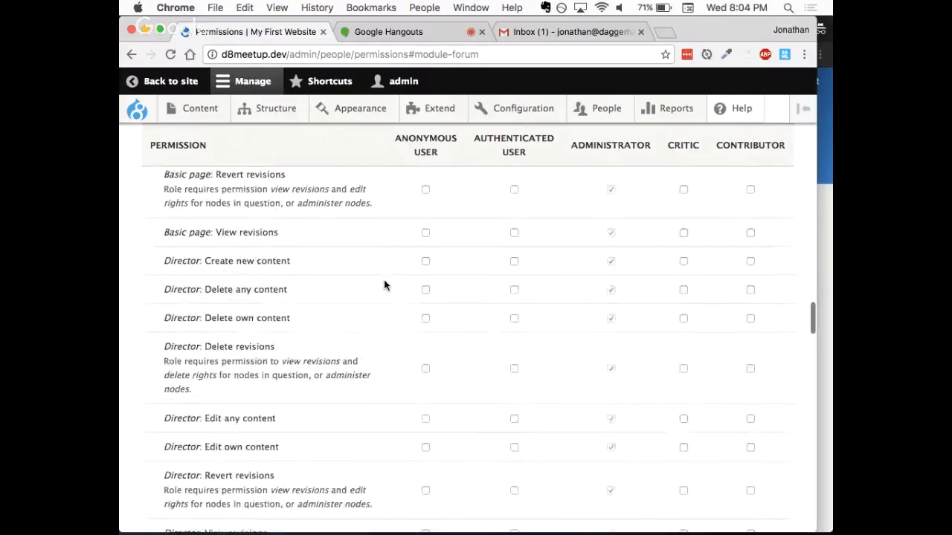
scroll(384, 285, down, 6)
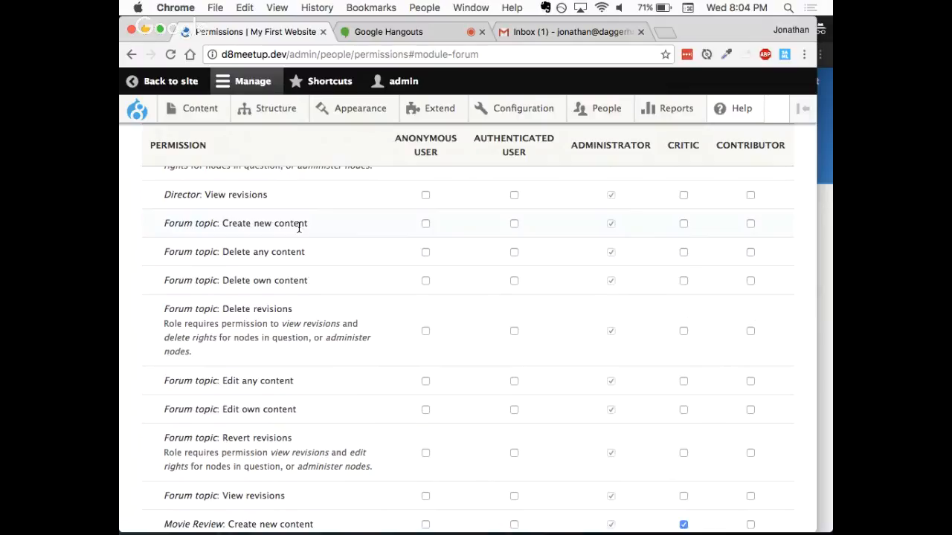
scroll(299, 227, down, 5)
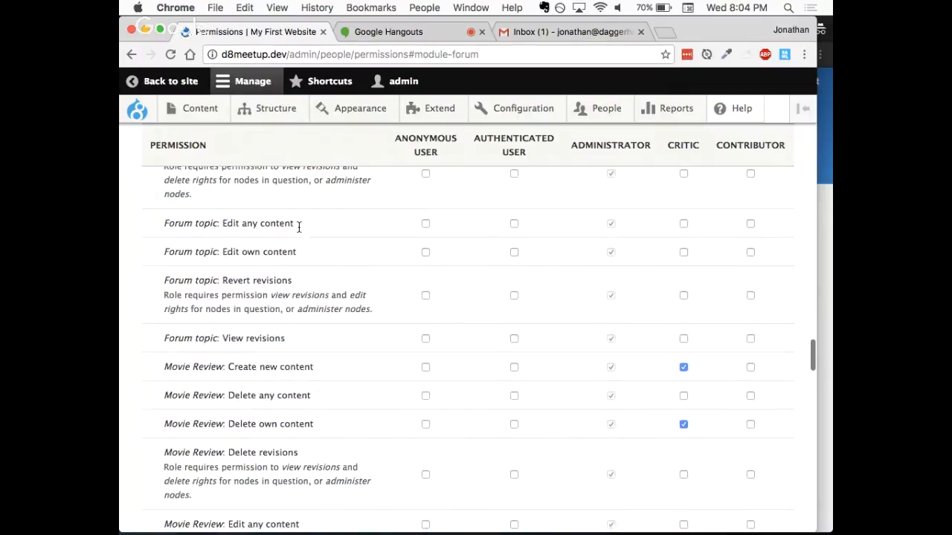
scroll(356, 267, up, 1)
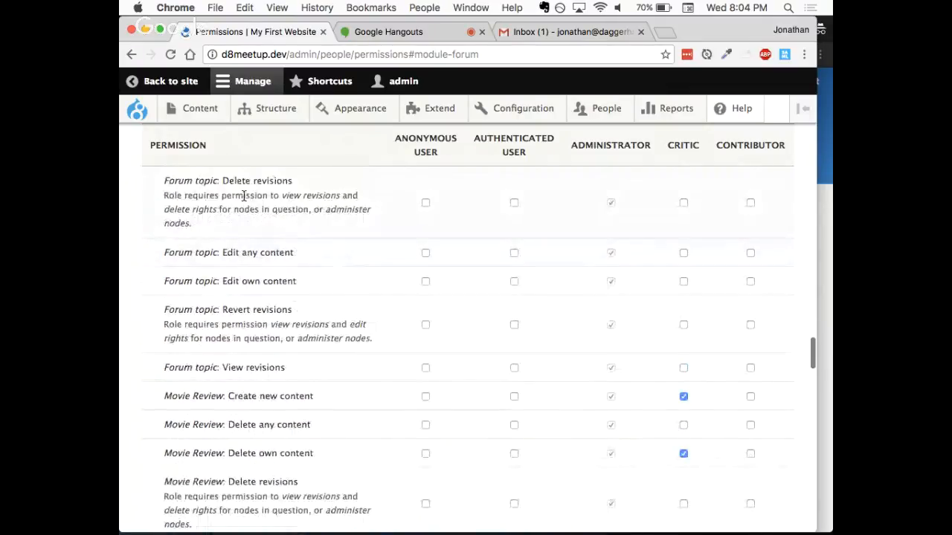
- Return to the Extend page and expand the Forum module's details to check its Help, Permissions and Configure links
click(130, 54)
scroll(304, 255, up, 2)
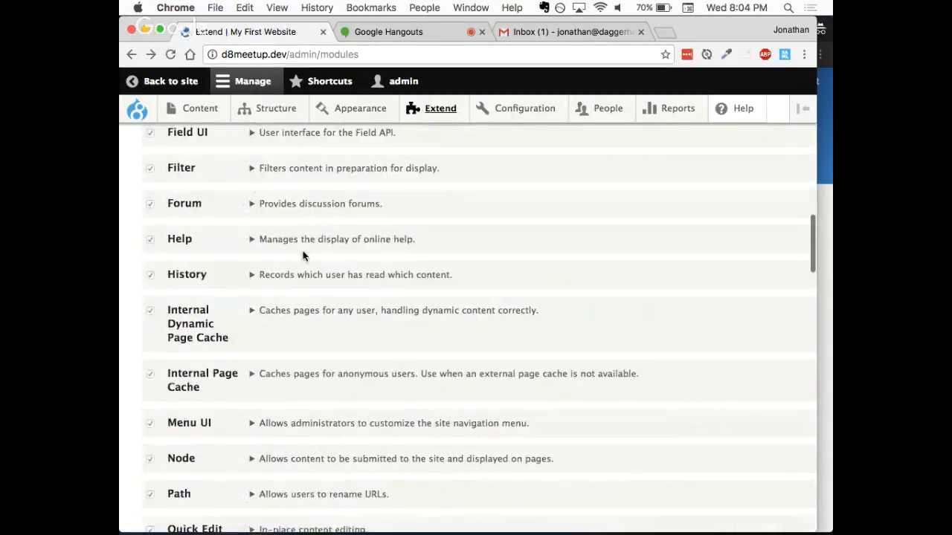
click(271, 214)
double_click(271, 214)
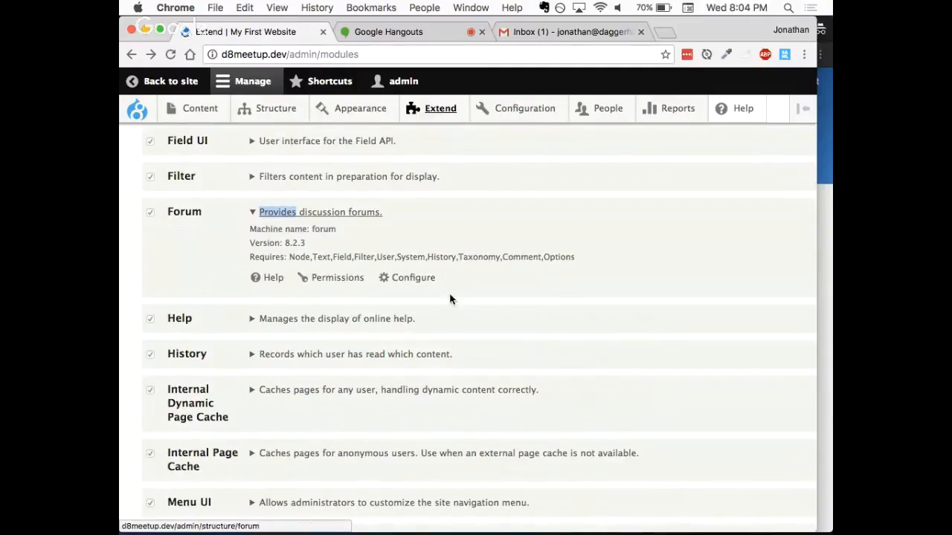
click(376, 243)
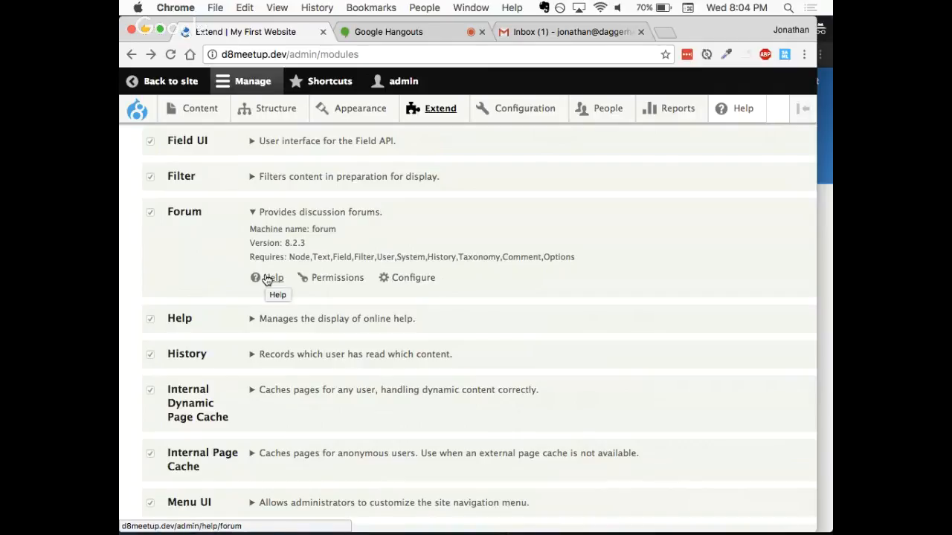
- Open the Uninstall page for modules and examine the listed modules' uninstall requirements, including those for Forum
scroll(238, 220, up, 1)
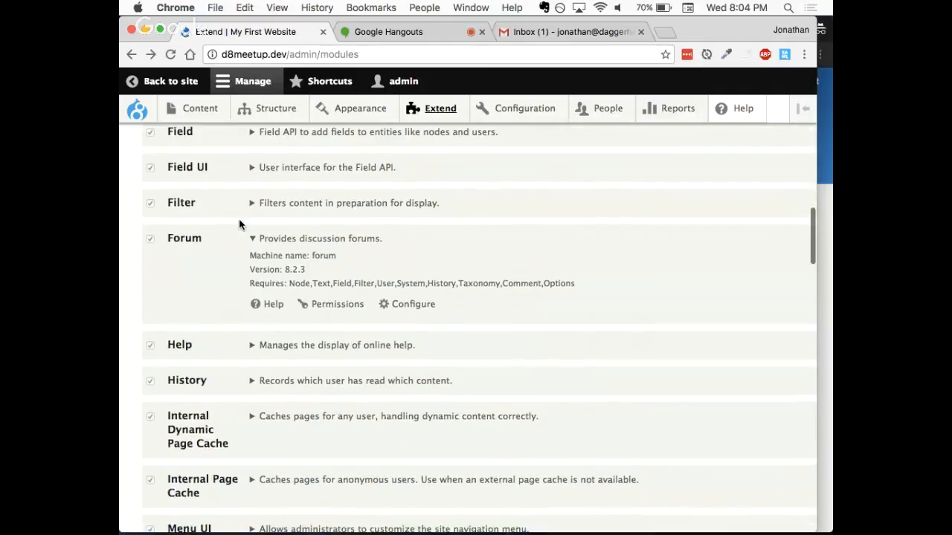
scroll(239, 223, up, 3)
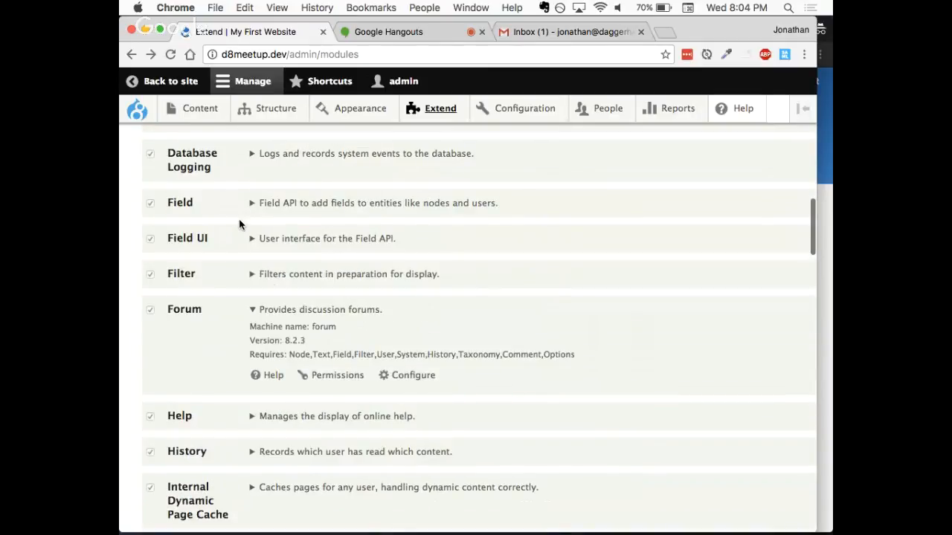
scroll(238, 223, up, 15)
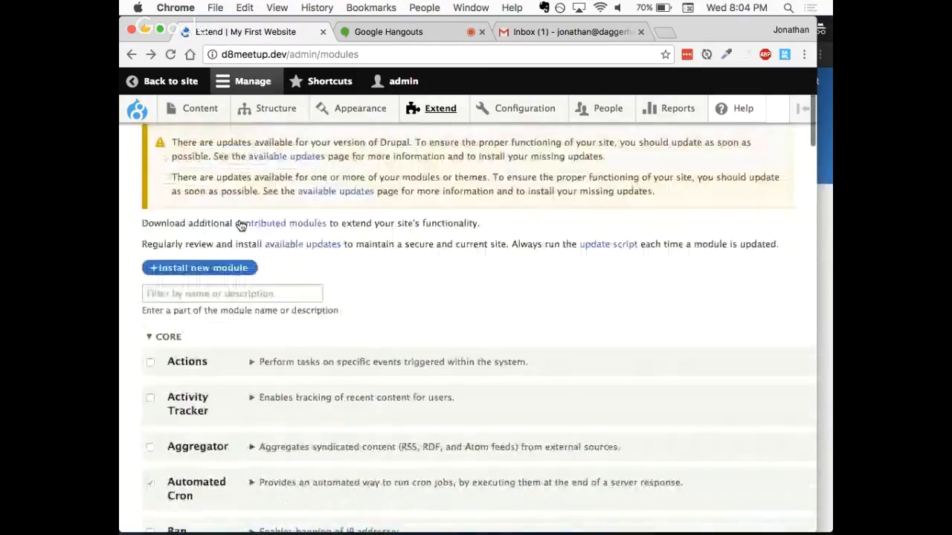
scroll(240, 226, up, 5)
click(306, 201)
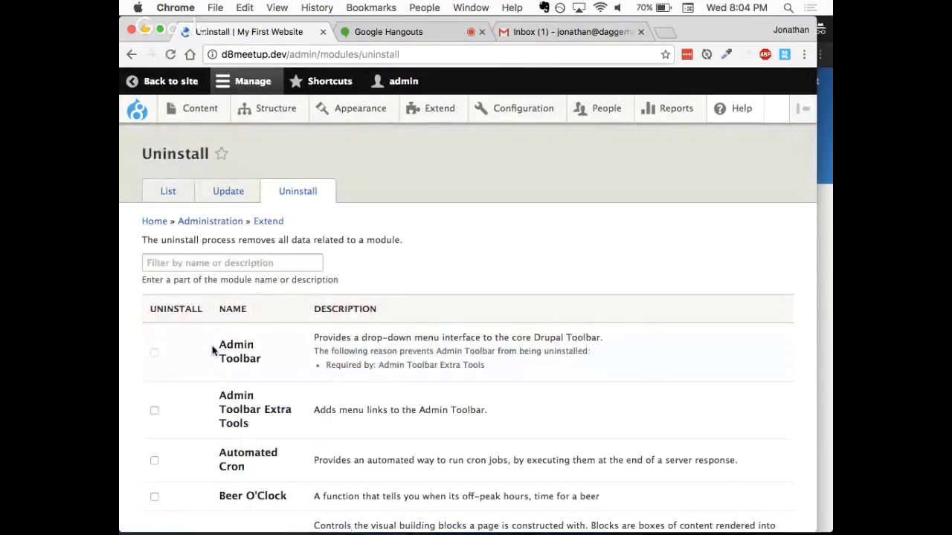
scroll(212, 350, down, 3)
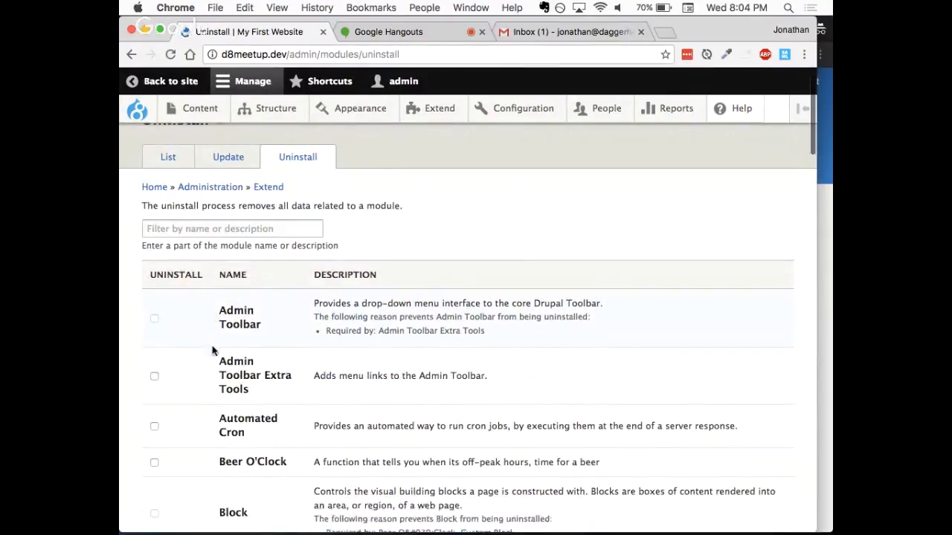
scroll(212, 350, down, 3)
scroll(212, 351, down, 10)
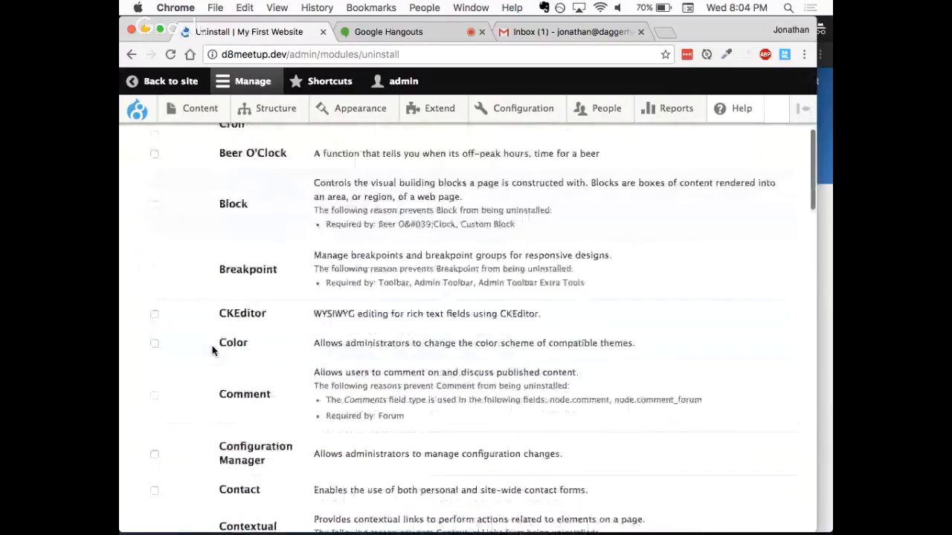
scroll(212, 350, down, 5)
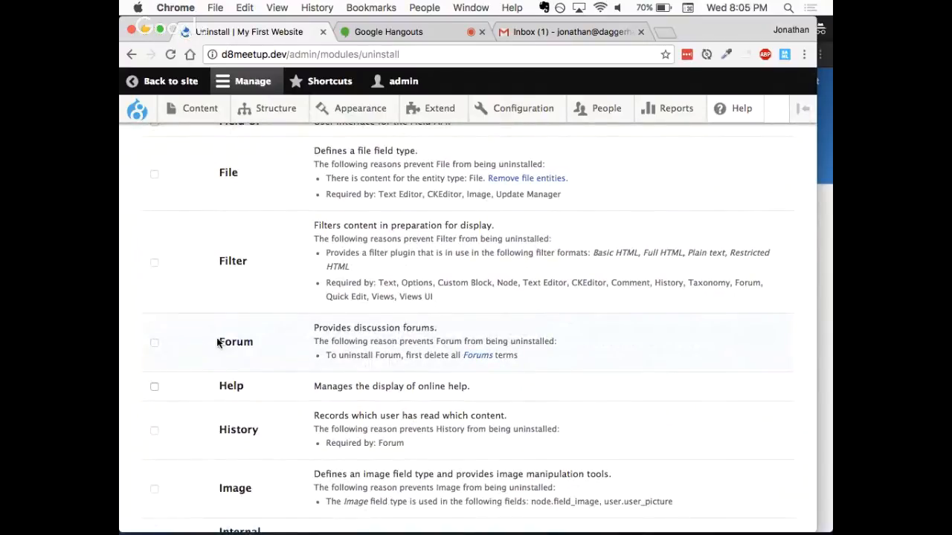
scroll(196, 341, up, 15)
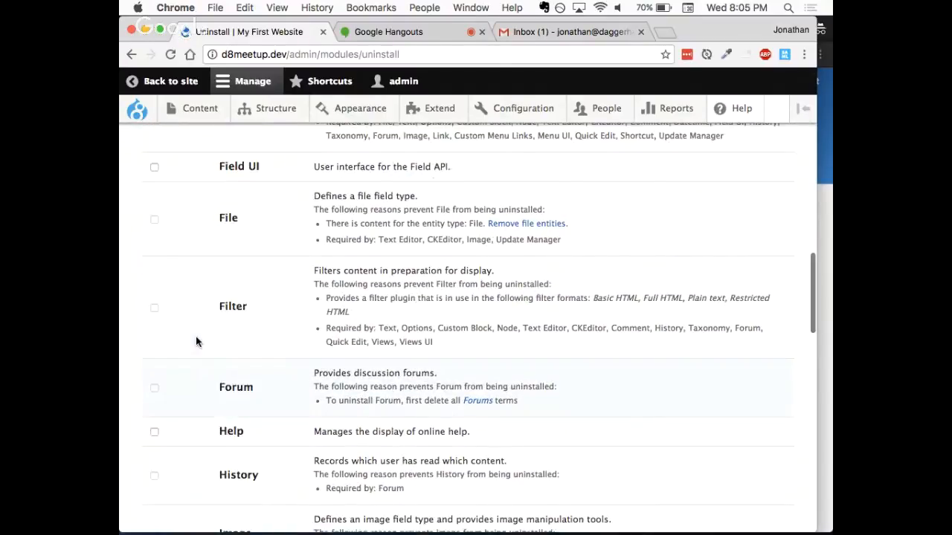
scroll(197, 341, up, 8)
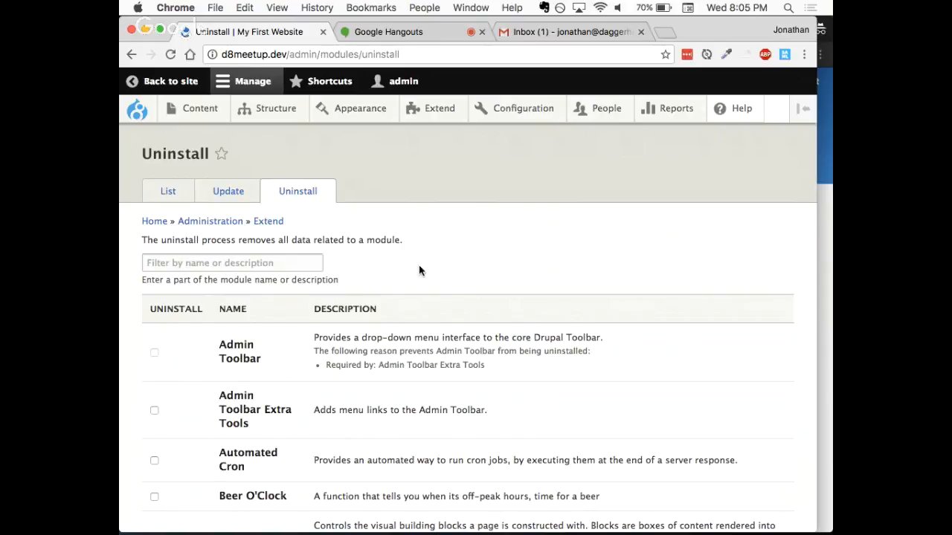
scroll(419, 265, down, 2)
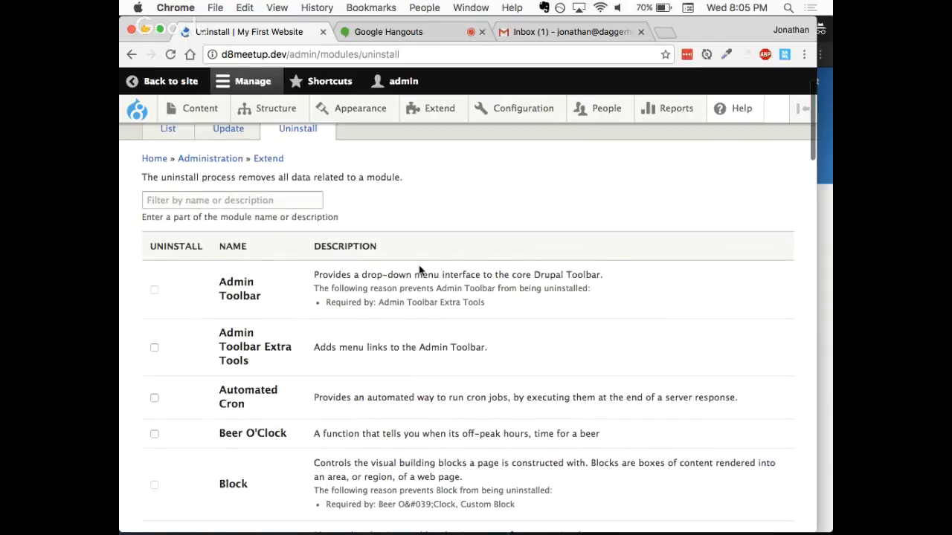
scroll(418, 265, down, 2)
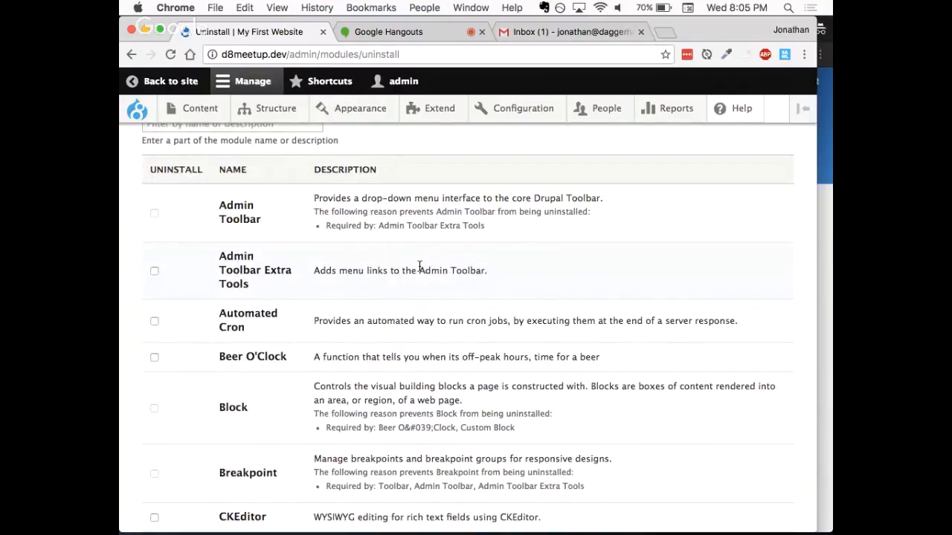
scroll(420, 266, down, 1)
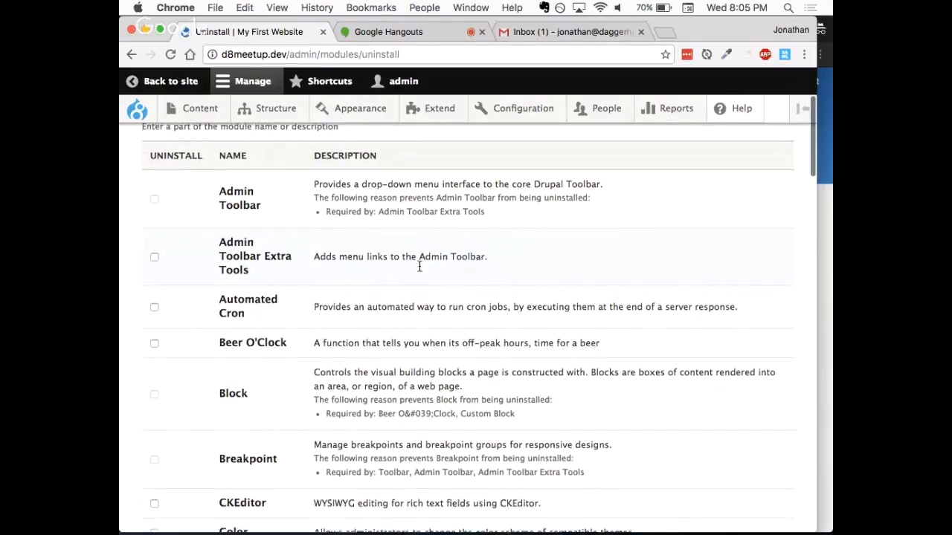
- Examine the listed modules' uninstall requirements again, from Admin Toolbar down to Forum
scroll(419, 266, up, 5)
scroll(420, 266, down, 3)
scroll(418, 270, down, 15)
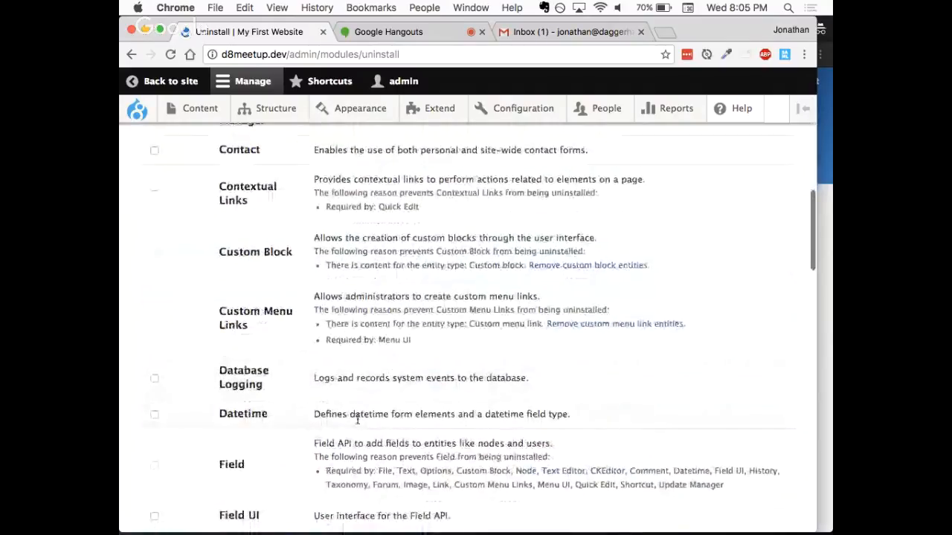
scroll(349, 487, down, 3)
scroll(345, 441, down, 3)
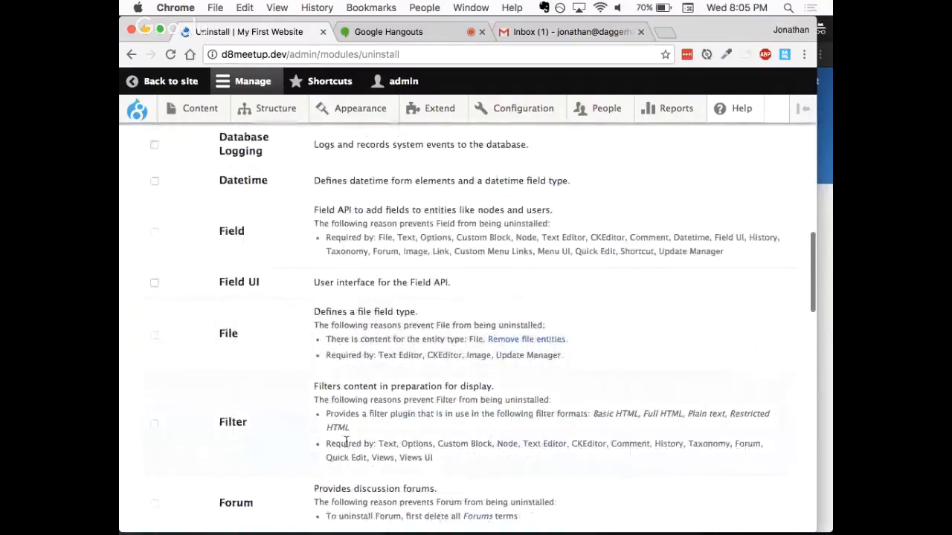
scroll(346, 443, up, 20)
scroll(346, 445, up, 5)
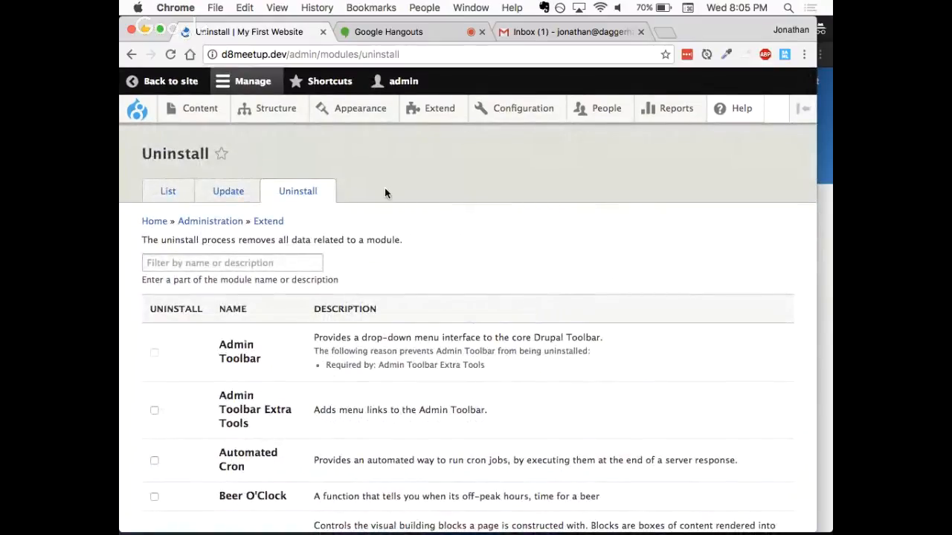
- Open the Roles page under People and review its description and the list of defined roles
mouse_move(576, 113)
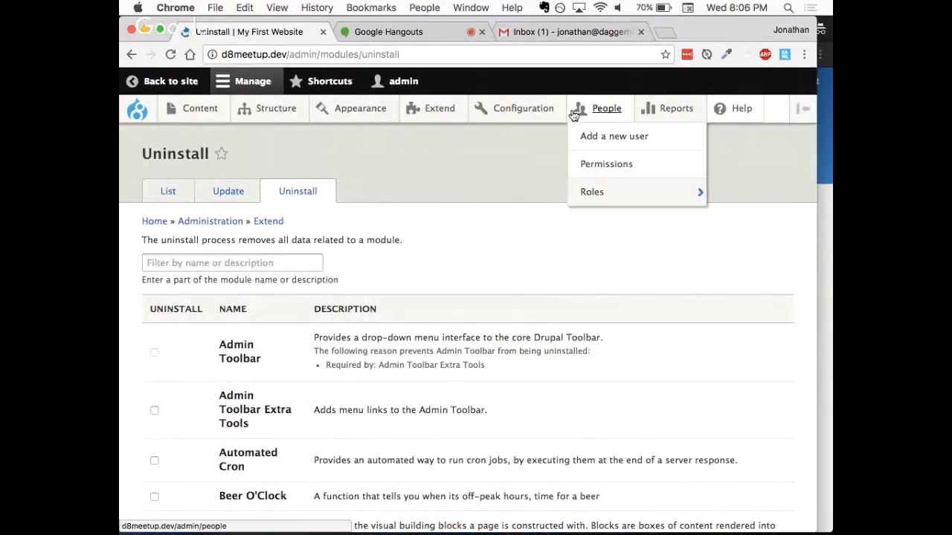
mouse_move(600, 187)
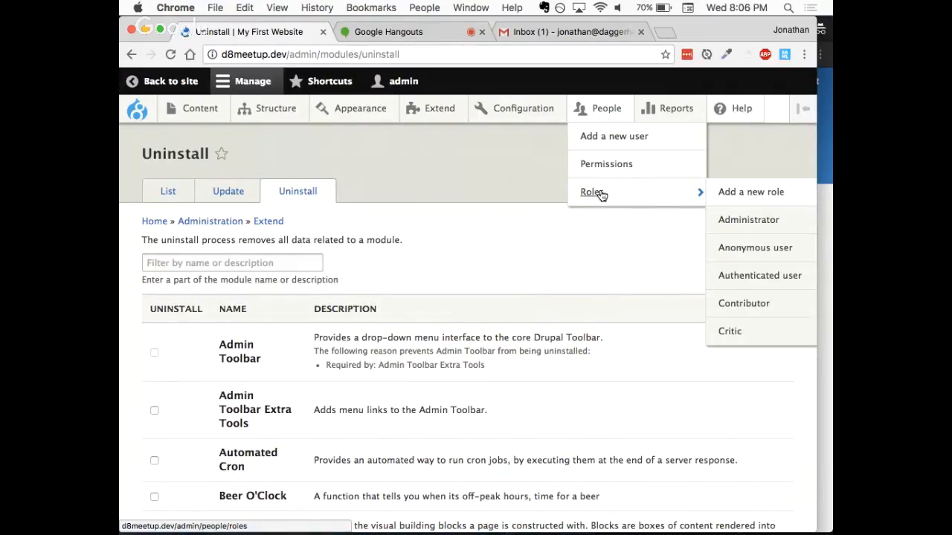
click(598, 193)
scroll(321, 350, down, 2)
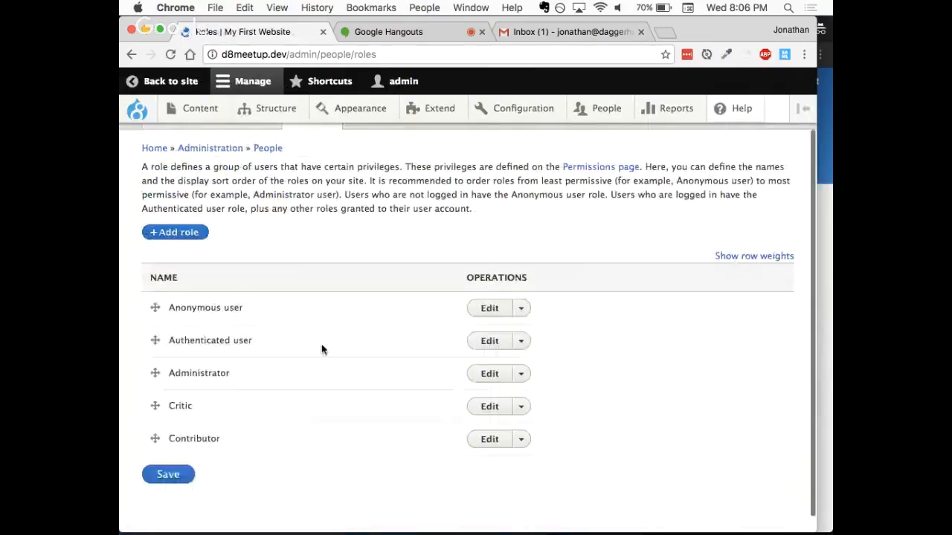
scroll(322, 349, down, 1)
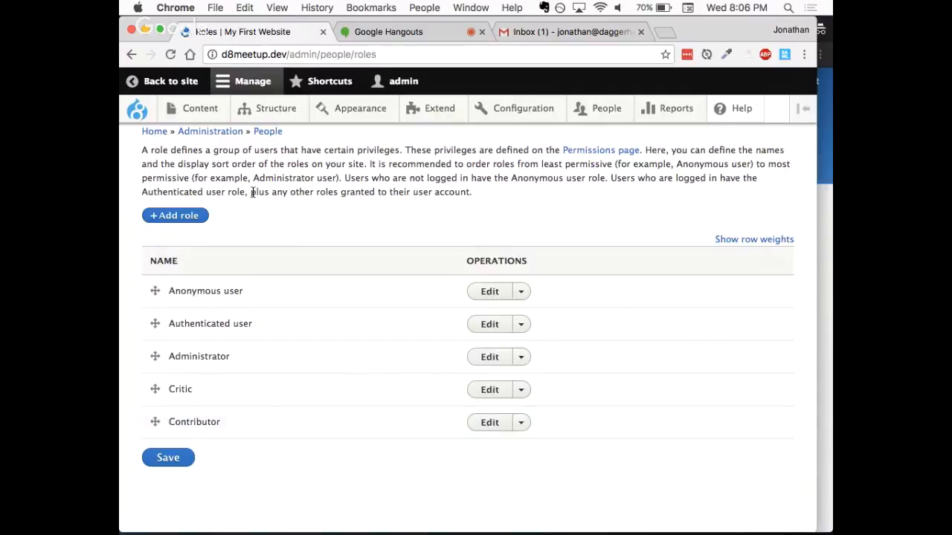
scroll(253, 192, up, 2)
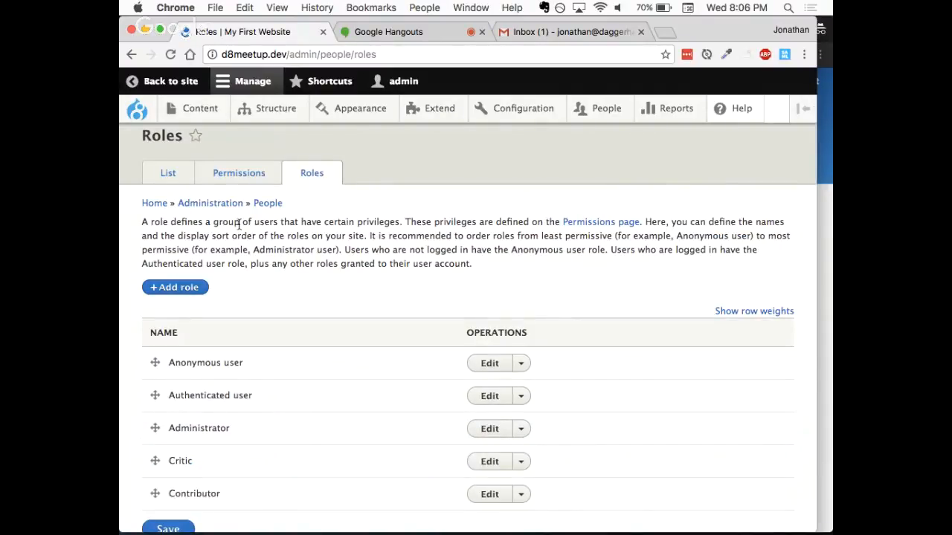
- Open the Permissions page showing all roles and check its introduction and the Block and Comment permissions
click(239, 181)
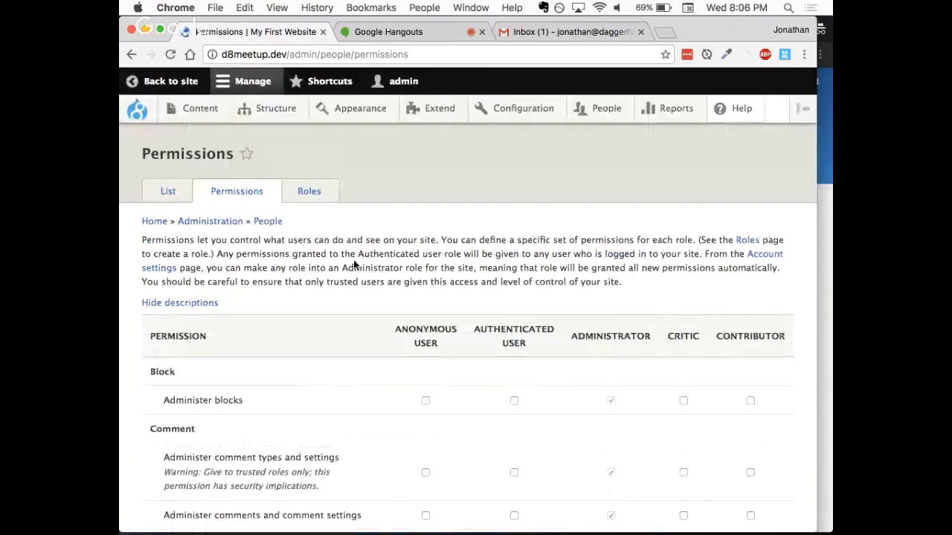
scroll(353, 264, down, 1)
scroll(353, 259, up, 1)
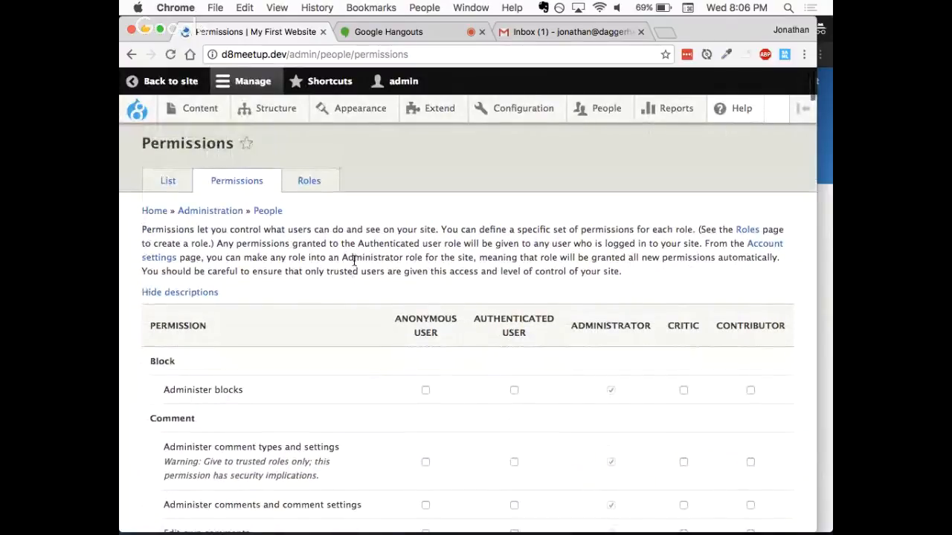
- Return to the Roles list and open the permissions page for the Contributor role only
click(312, 186)
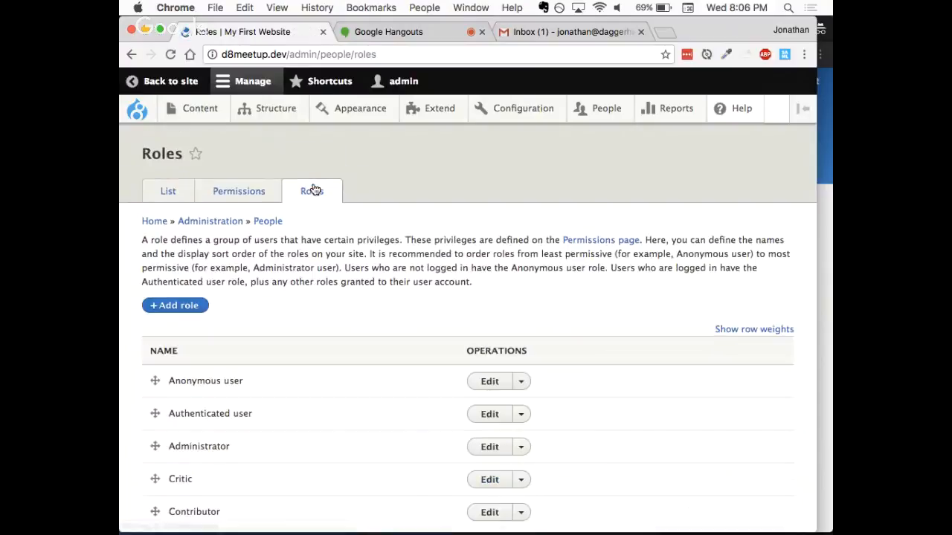
scroll(380, 337, down, 2)
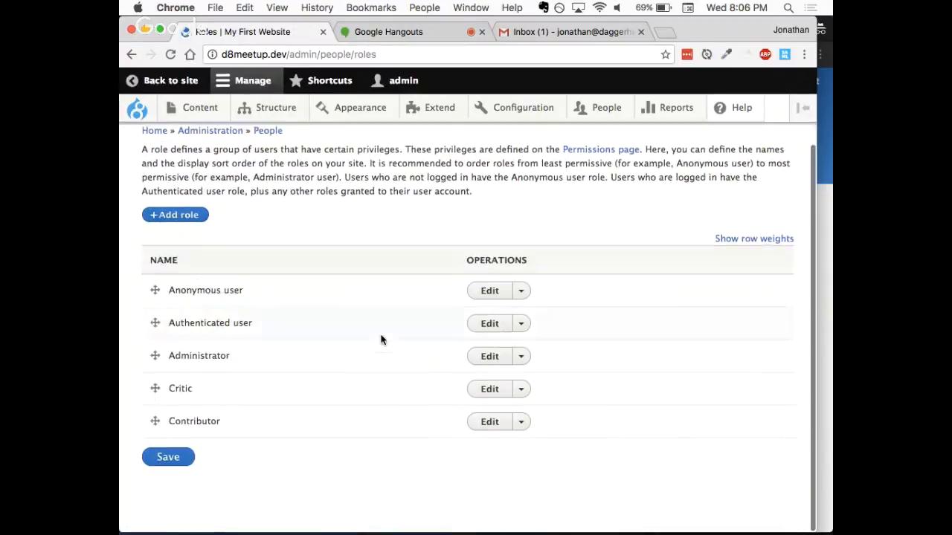
click(521, 423)
click(521, 442)
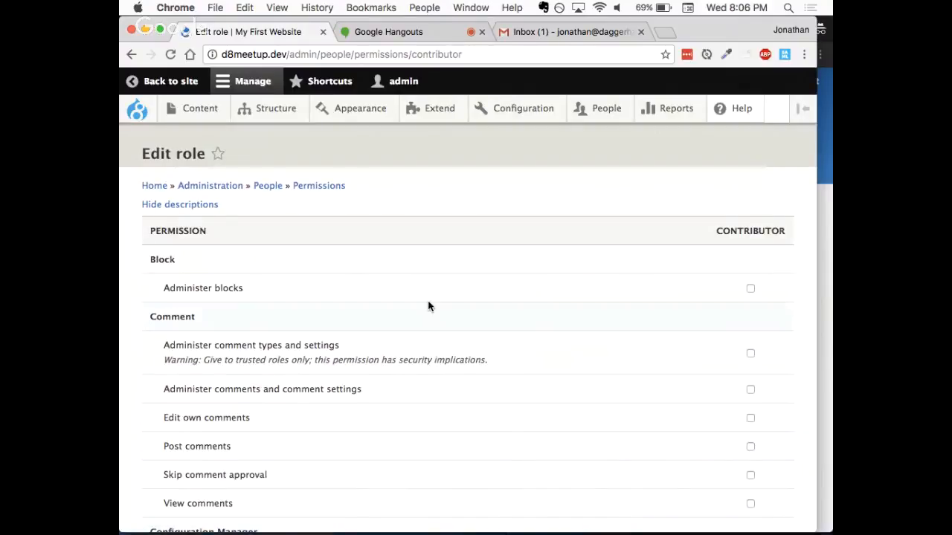
- Go back to the Roles list, reopen the Contributor role's permissions and examine them from Block to Field UI
click(130, 58)
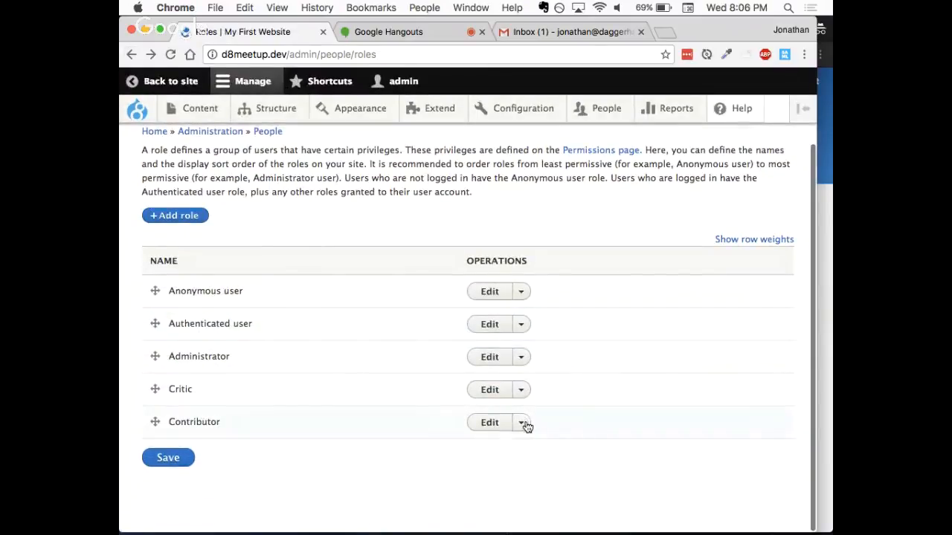
click(526, 424)
click(525, 441)
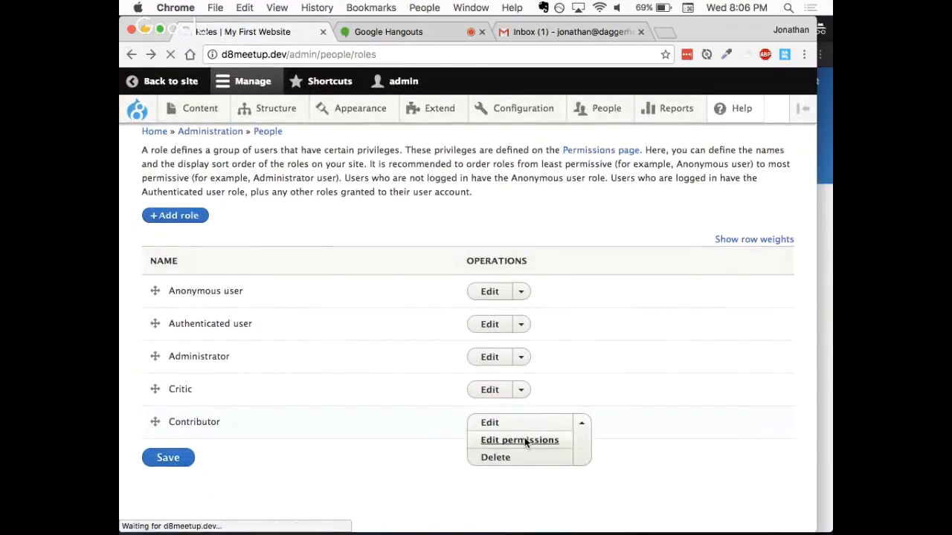
scroll(530, 392, down, 2)
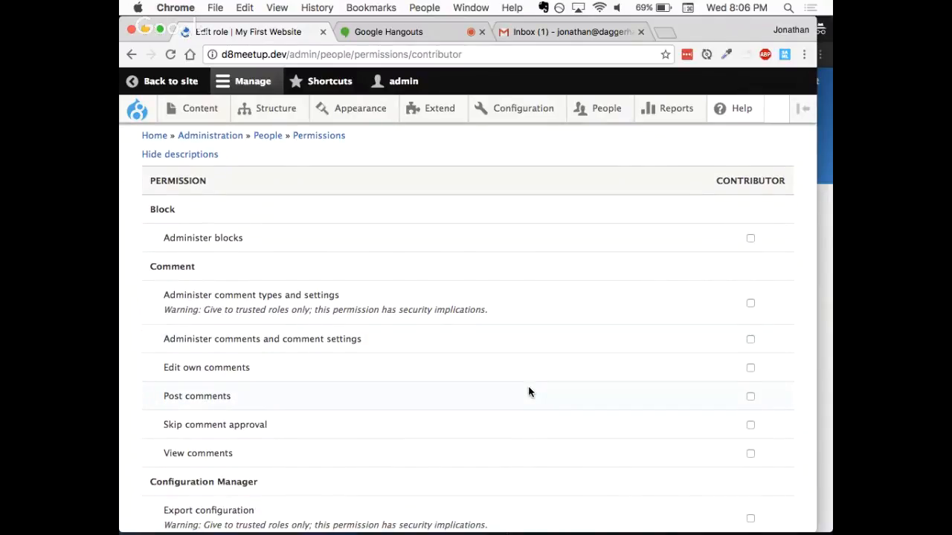
scroll(530, 392, down, 8)
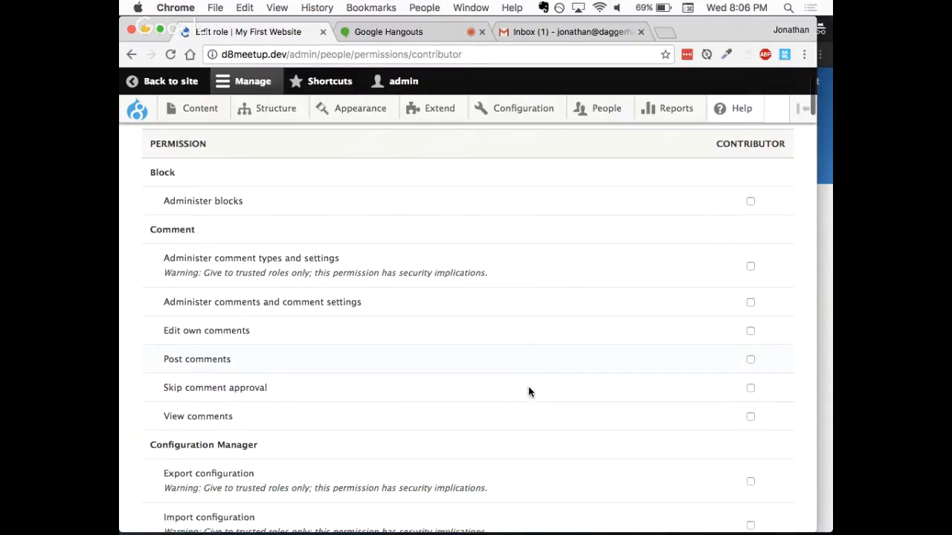
scroll(529, 392, down, 1)
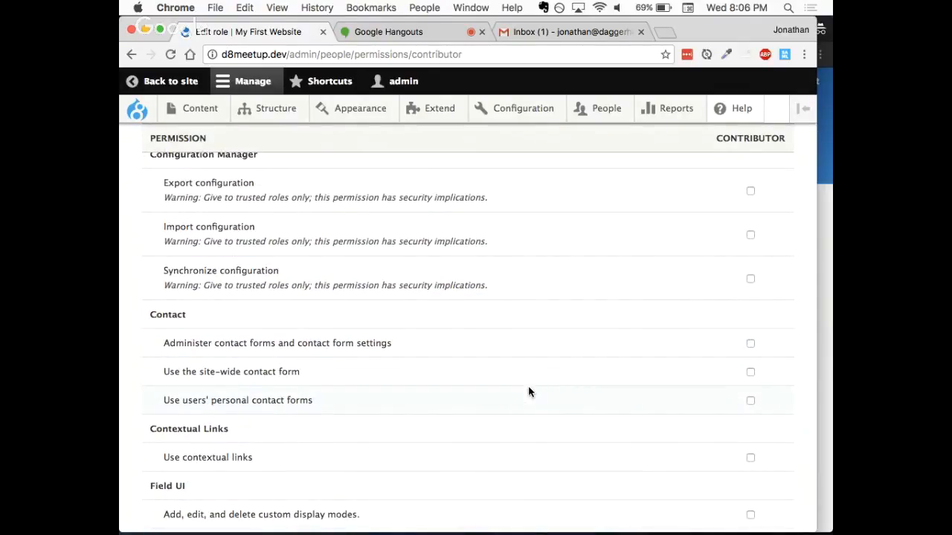
scroll(529, 392, up, 9)
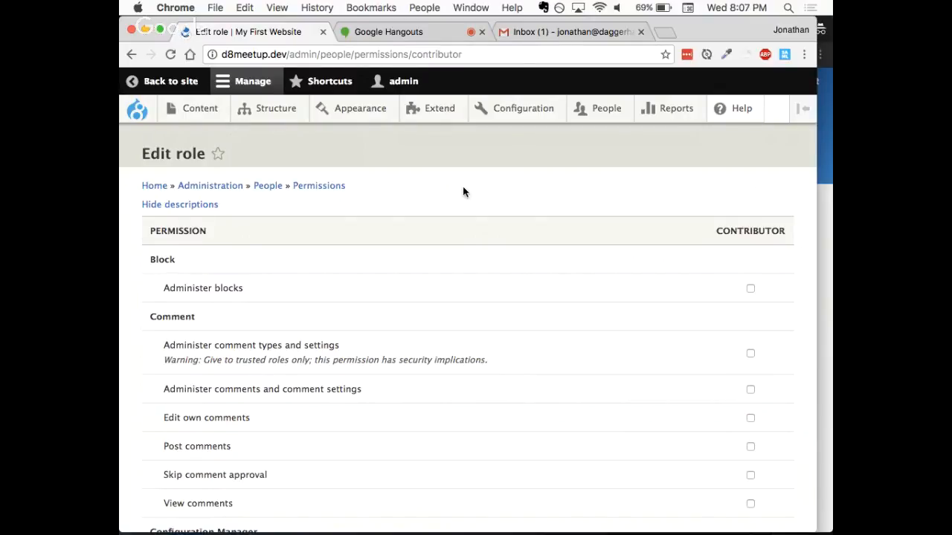
- Open the People list and check which bulk actions are available for user accounts
click(597, 111)
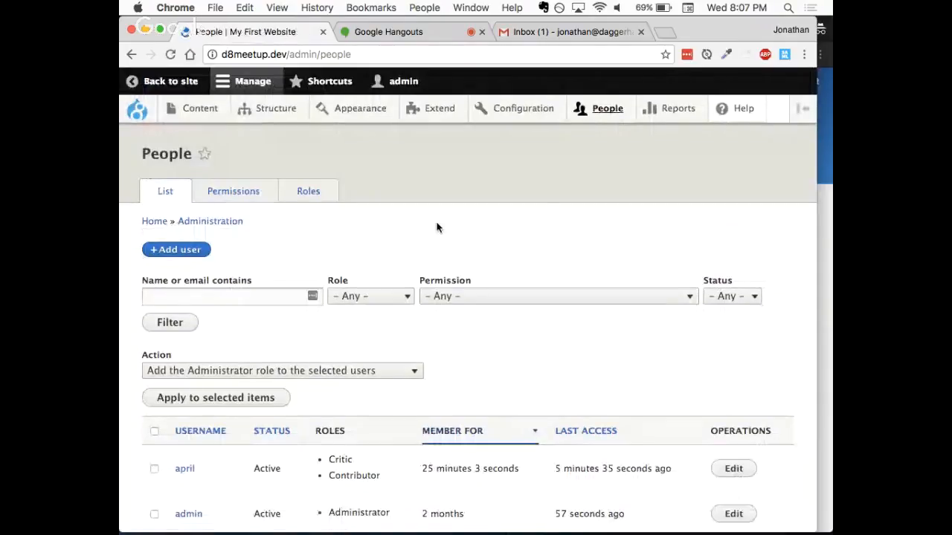
scroll(436, 228, down, 2)
scroll(437, 228, down, 3)
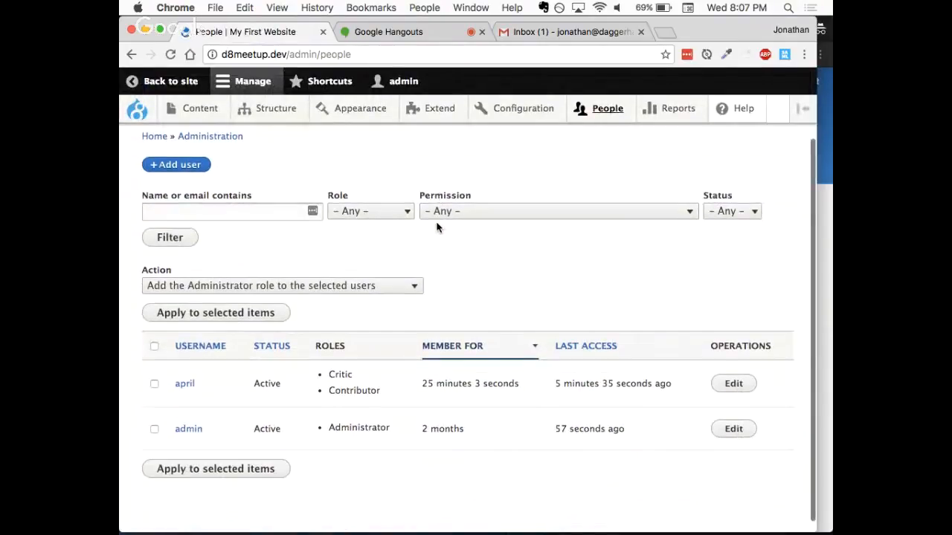
click(419, 273)
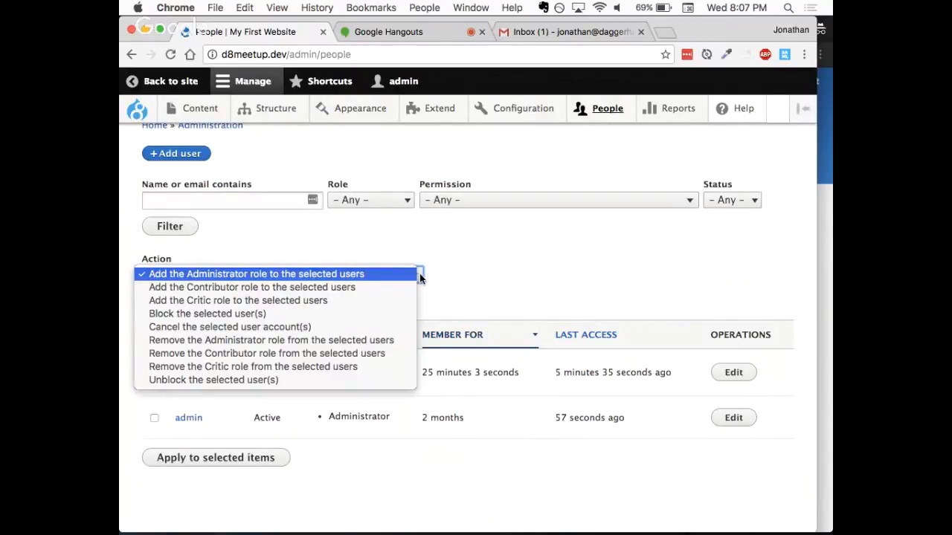
click(474, 269)
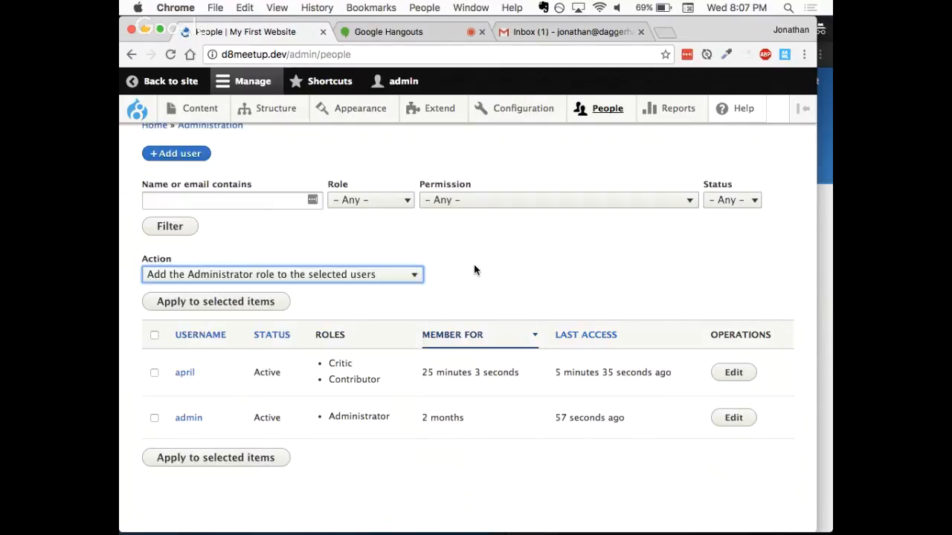
click(318, 272)
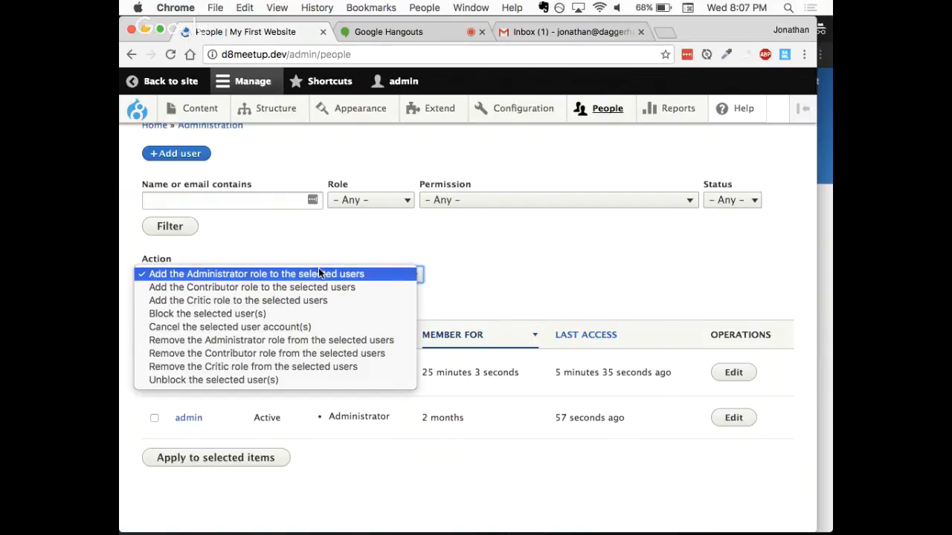
click(312, 249)
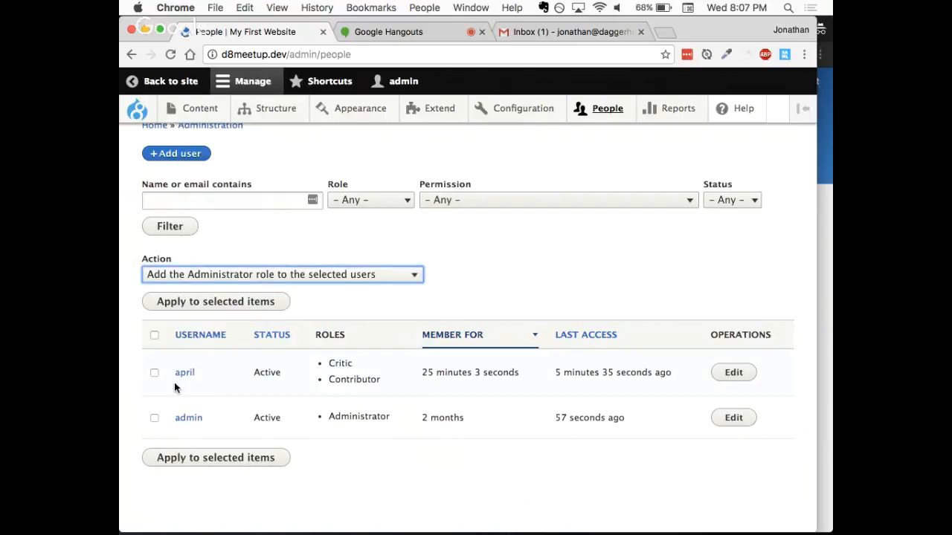
- Remove the Critic role from the non-administrator test user with a bulk action and check the user's roles
click(152, 375)
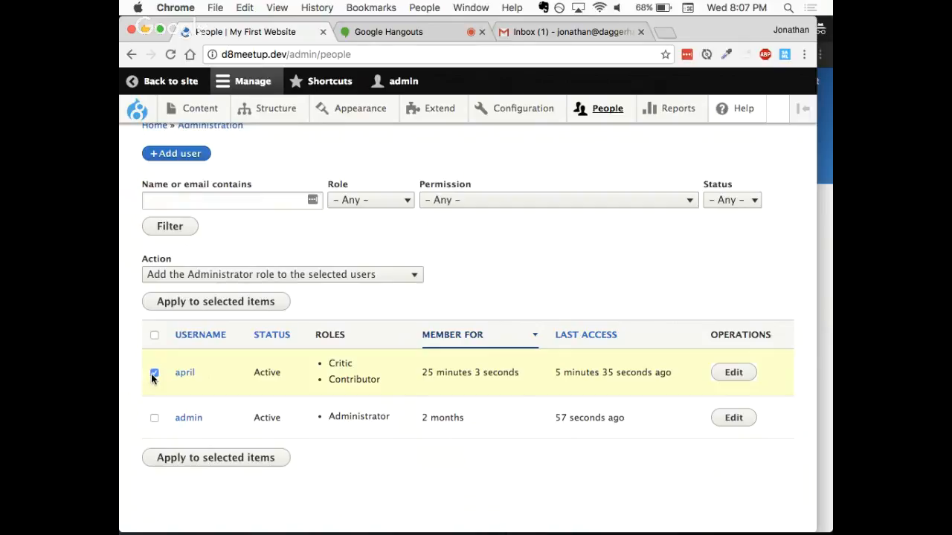
click(309, 275)
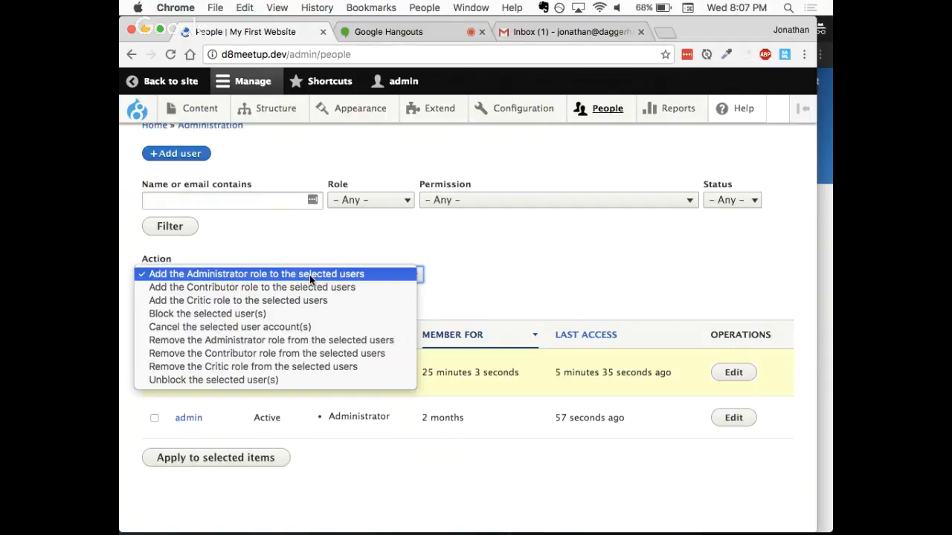
click(279, 367)
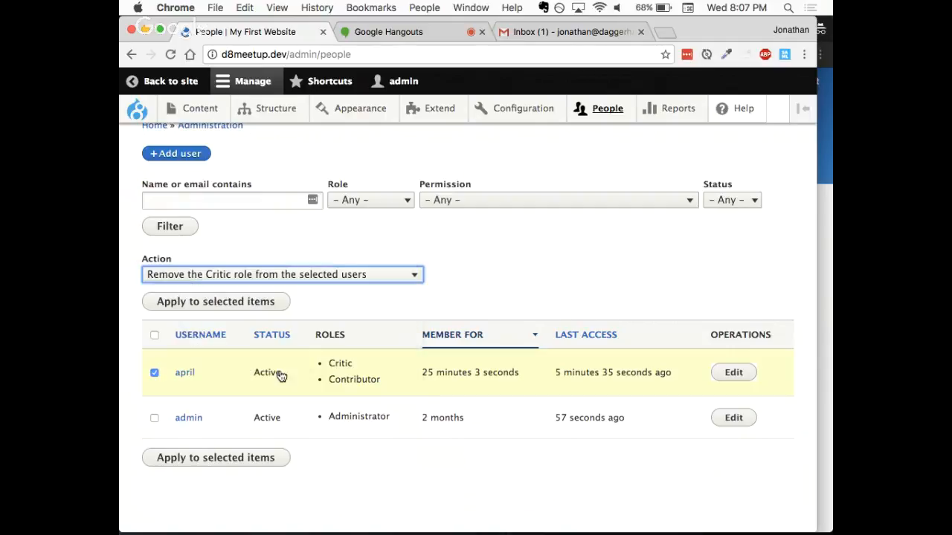
click(231, 309)
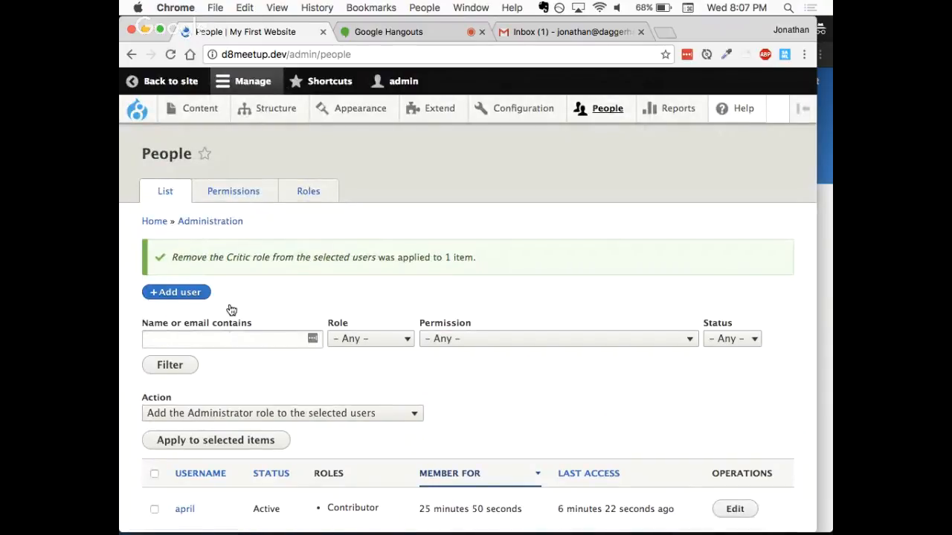
scroll(231, 309, down, 1)
scroll(232, 310, down, 3)
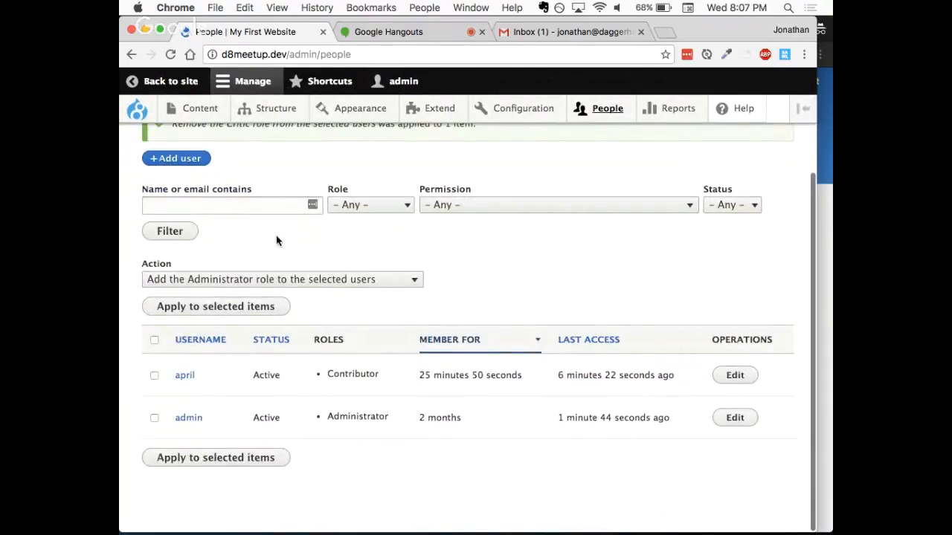
- Add the Critic role to the non-administrator test user with a bulk action and check the user's roles
click(200, 203)
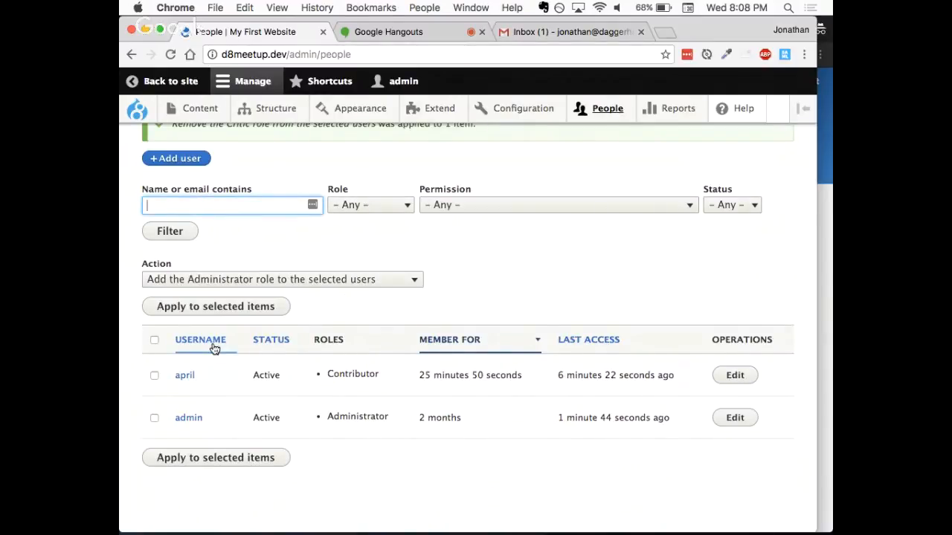
click(153, 375)
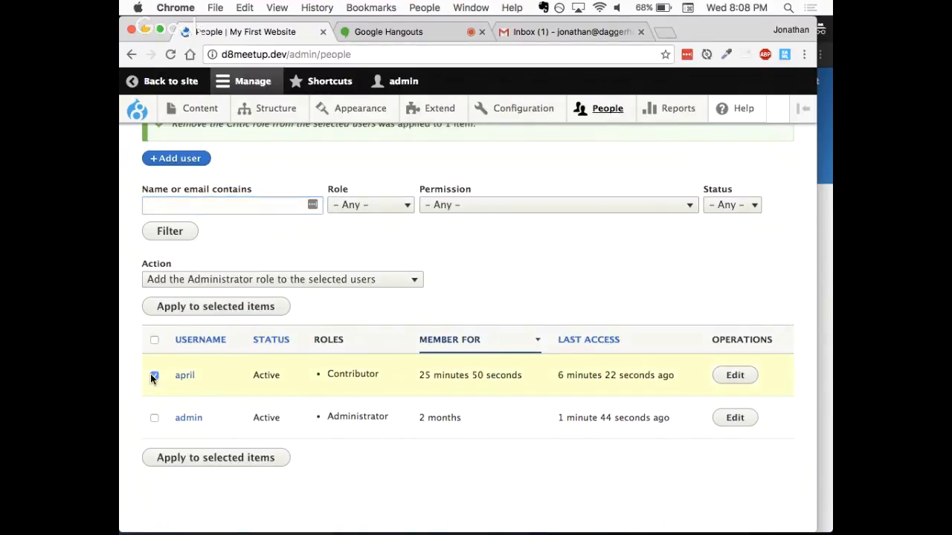
click(223, 281)
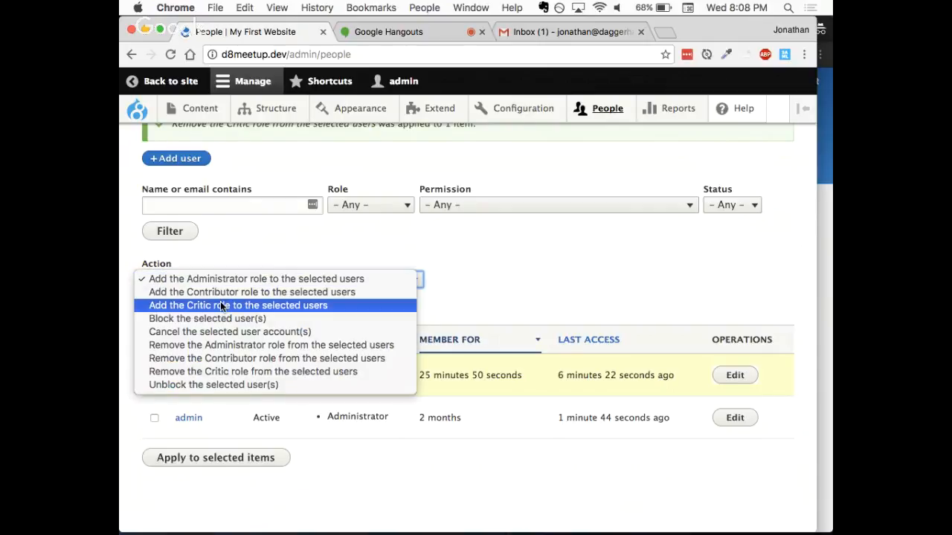
click(221, 306)
click(215, 308)
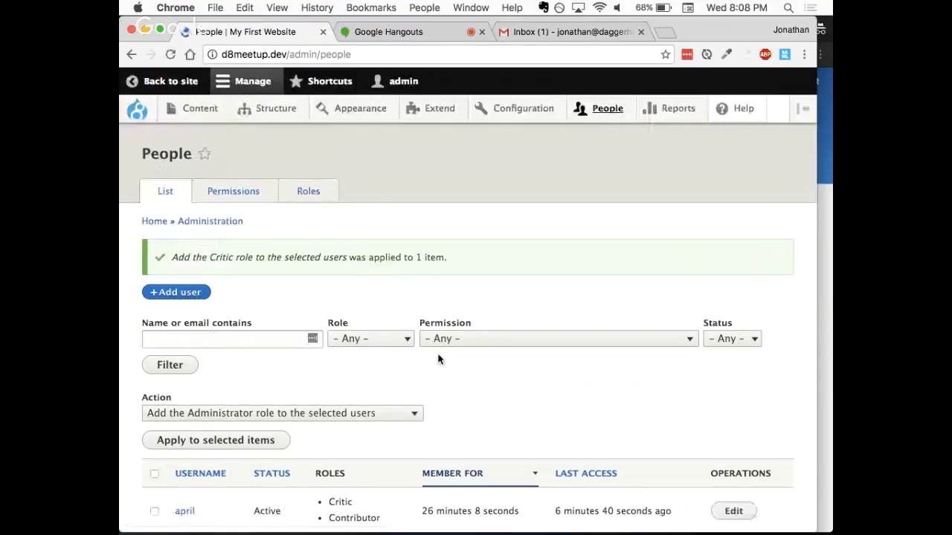
scroll(480, 375, down, 3)
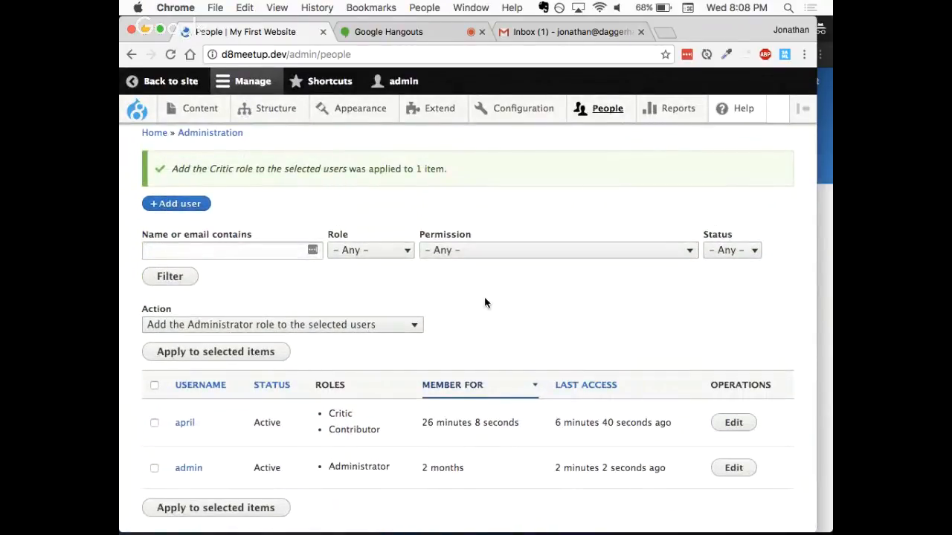
- Filter the People list by the Critic role and check which users are listed
click(388, 250)
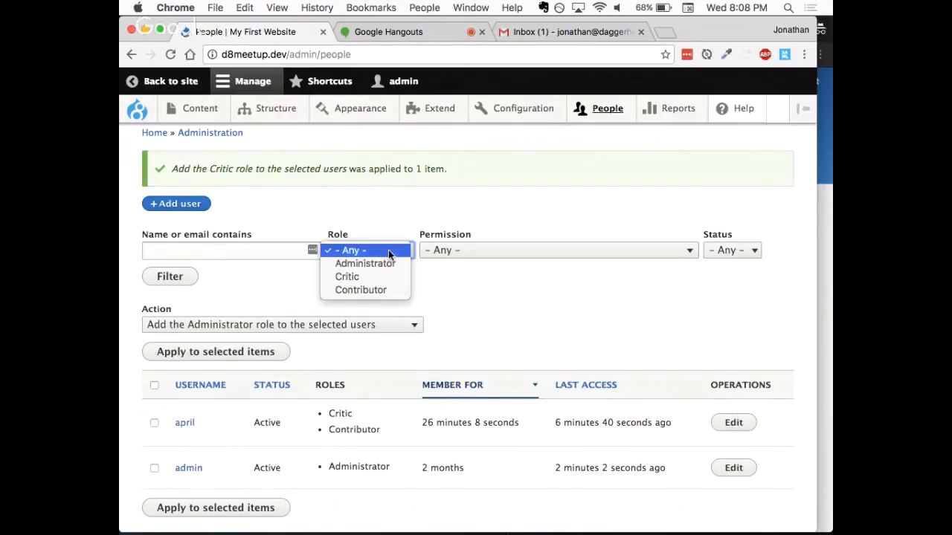
click(384, 208)
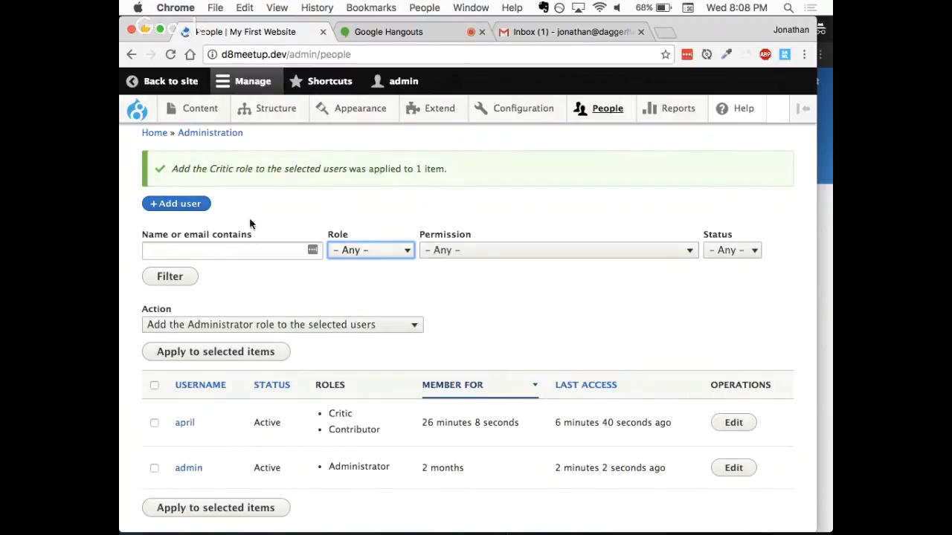
click(362, 251)
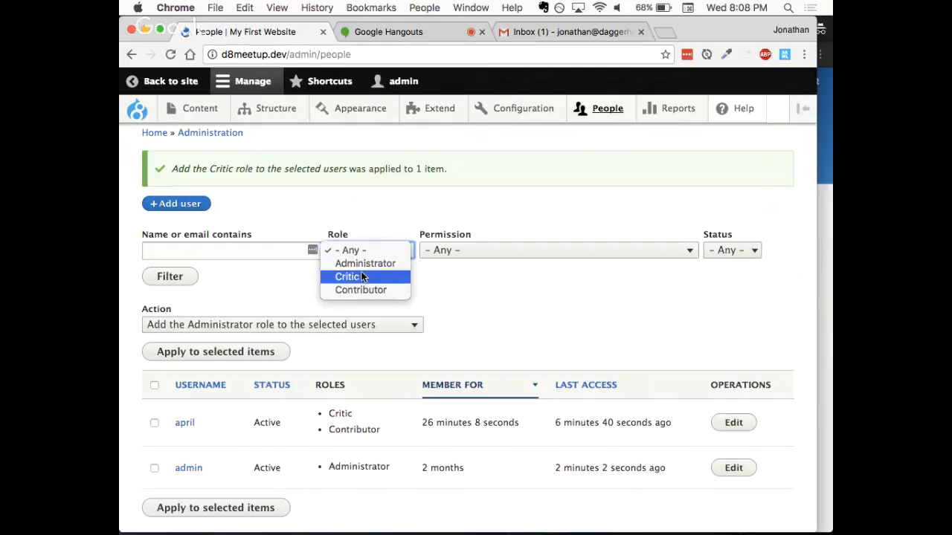
click(358, 277)
click(172, 277)
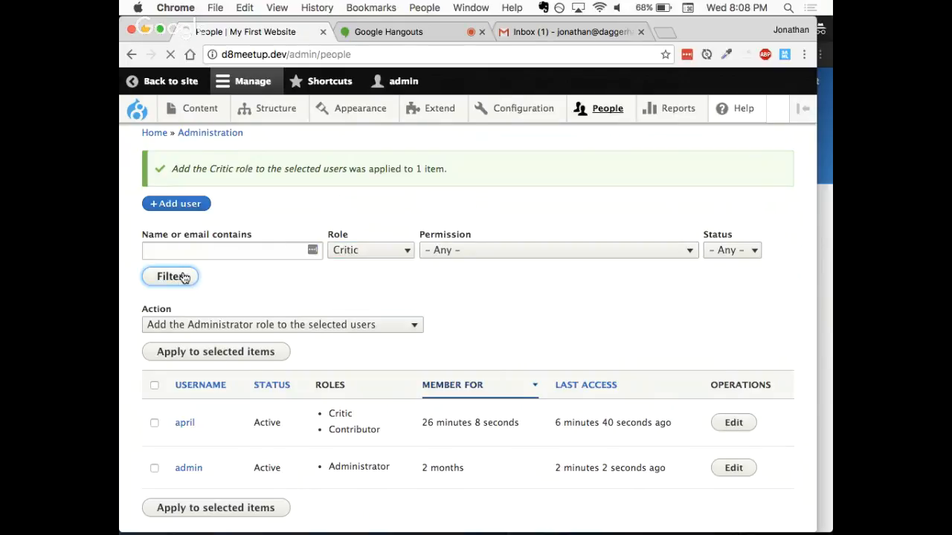
scroll(312, 192, down, 2)
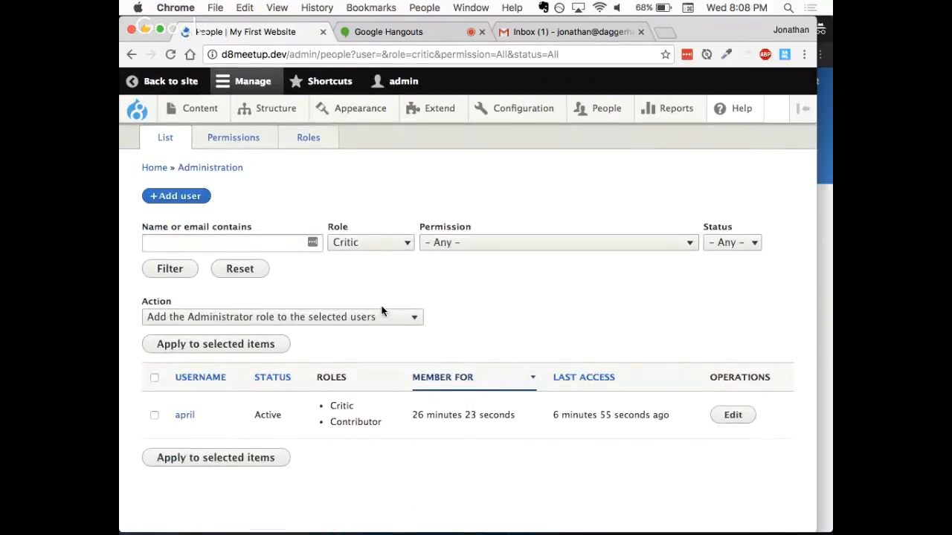
- Set the role filter back to Any, check the available permission filter options, and reapply the filter to list all users
click(379, 244)
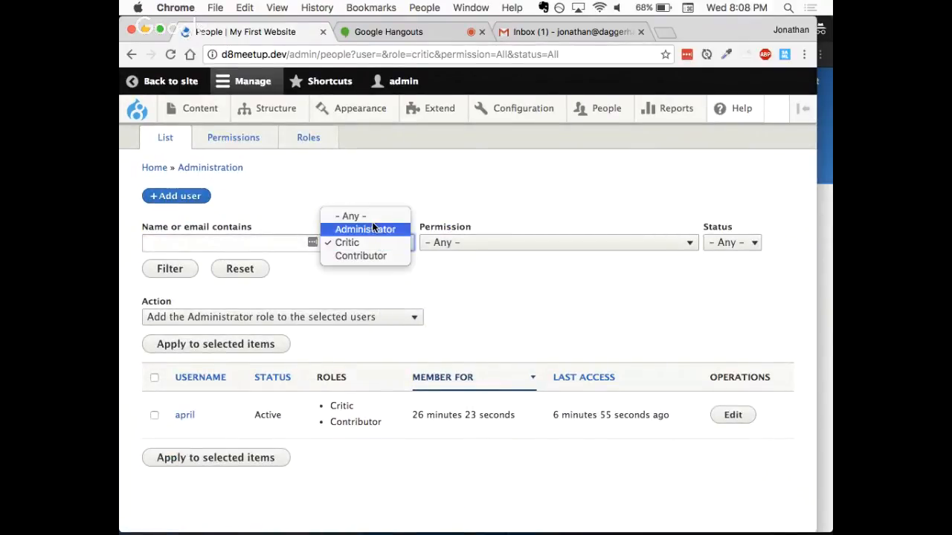
click(362, 217)
click(477, 242)
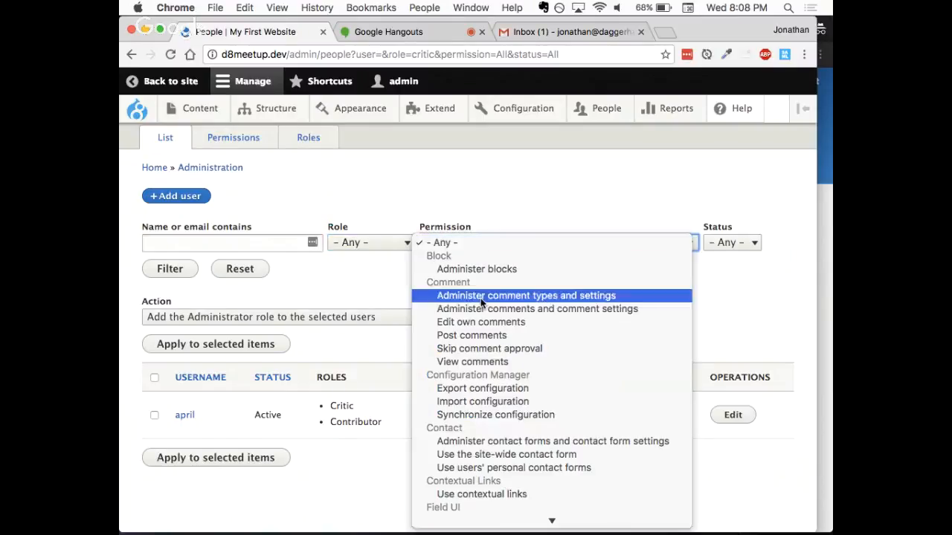
click(498, 188)
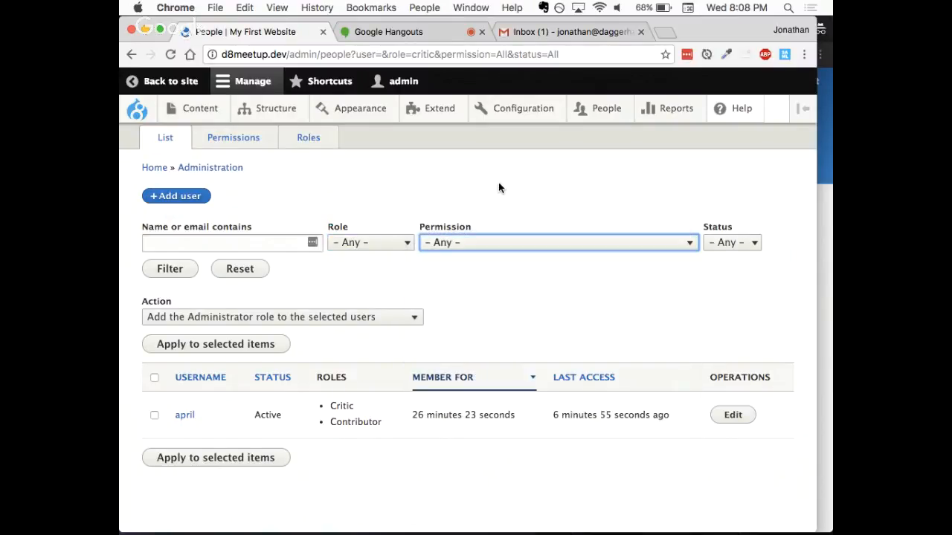
click(256, 238)
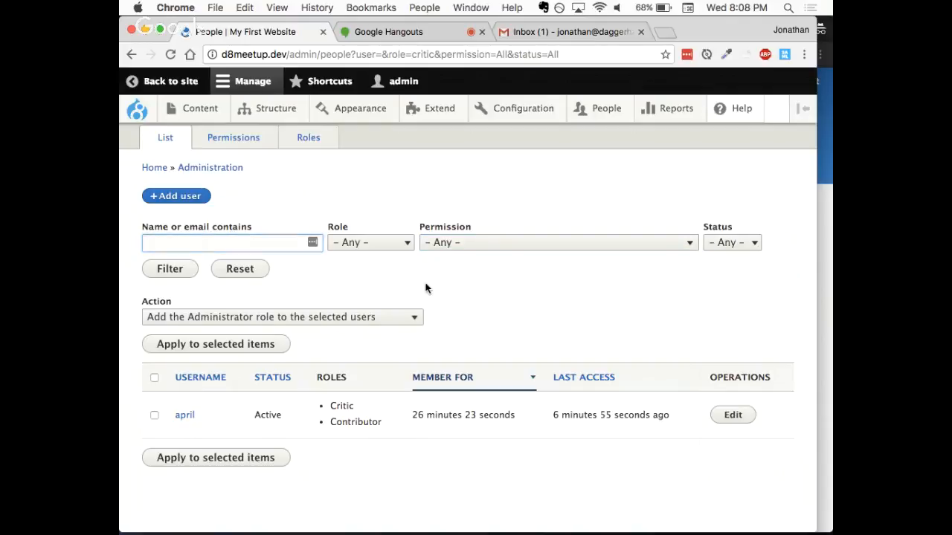
click(179, 274)
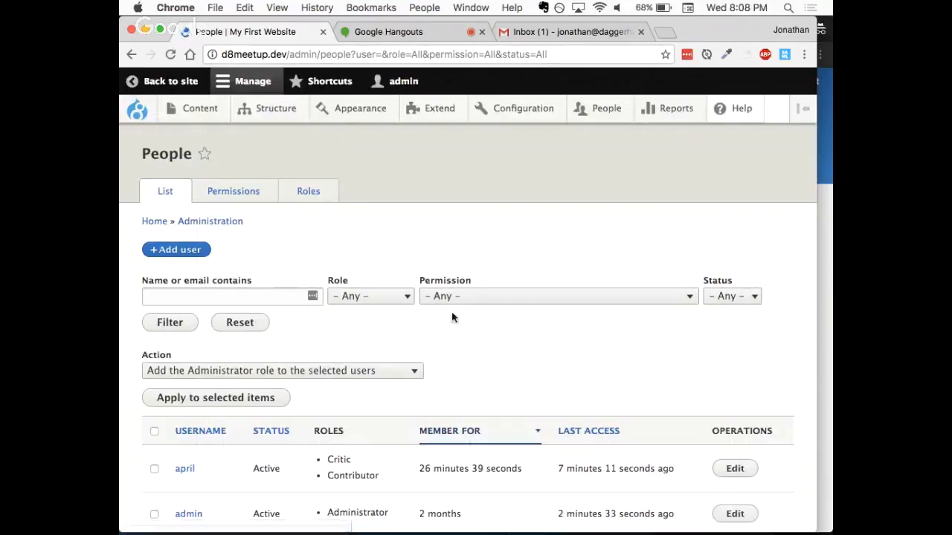
scroll(451, 317, down, 3)
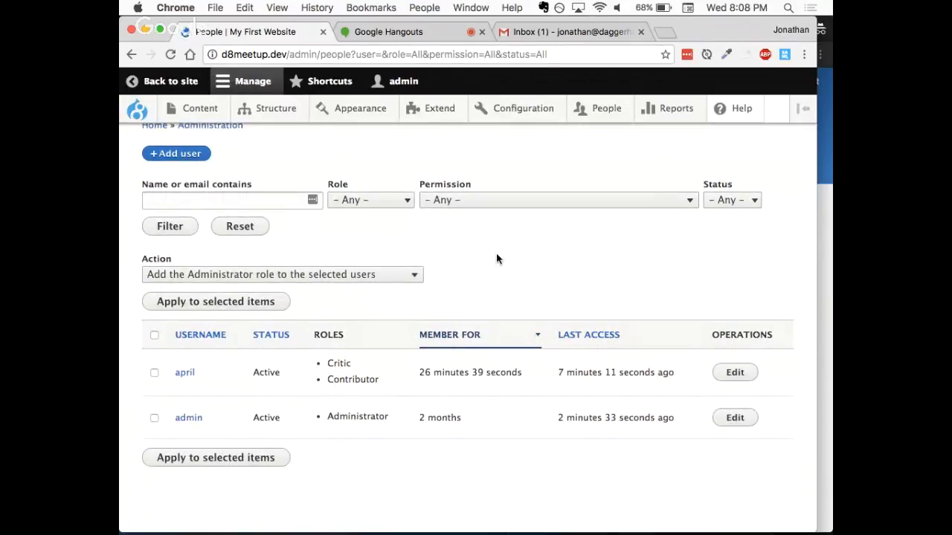
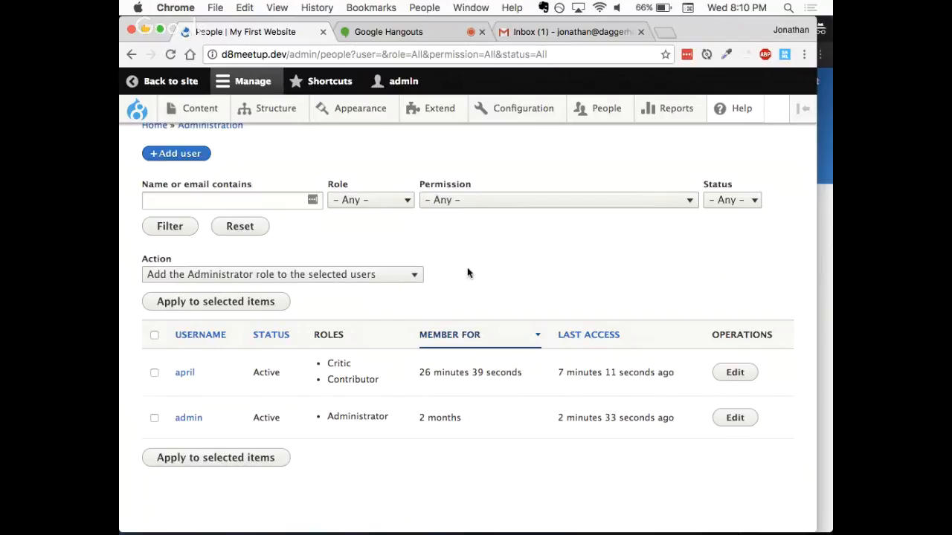
- Block the non-administrator test user with a bulk action and check the user's status in the People list
click(154, 373)
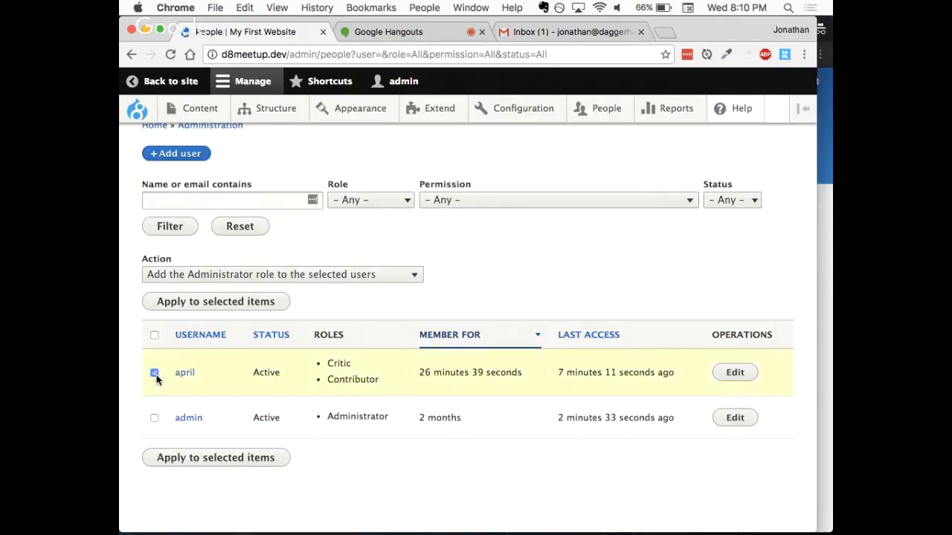
click(191, 275)
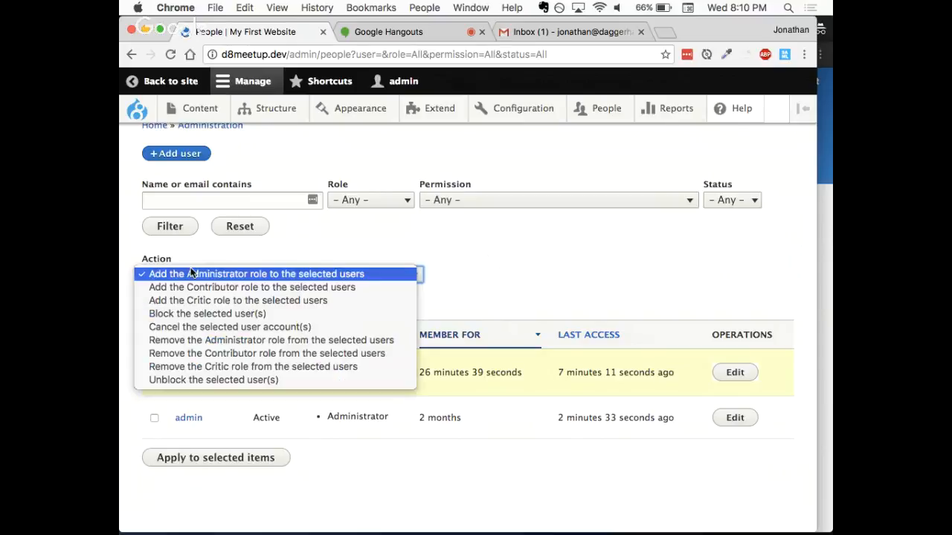
click(197, 314)
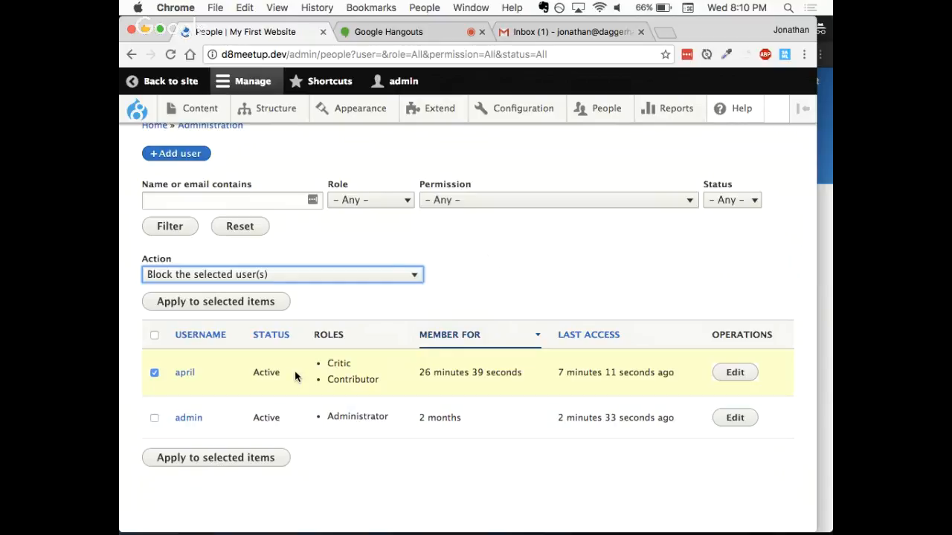
click(234, 301)
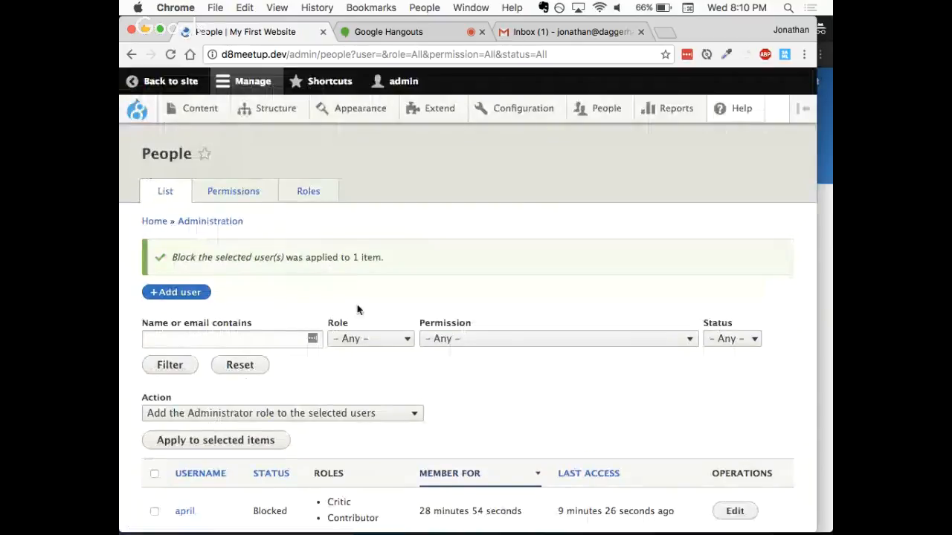
scroll(357, 308, down, 3)
- Switch to the test user's browser window and reload the Add content page to check the blocked account's access
click(827, 280)
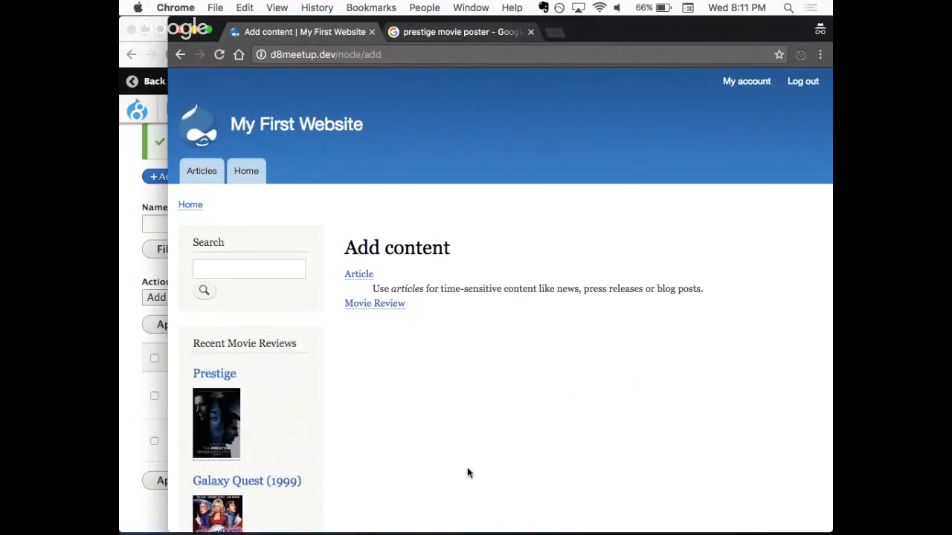
key(super+r)
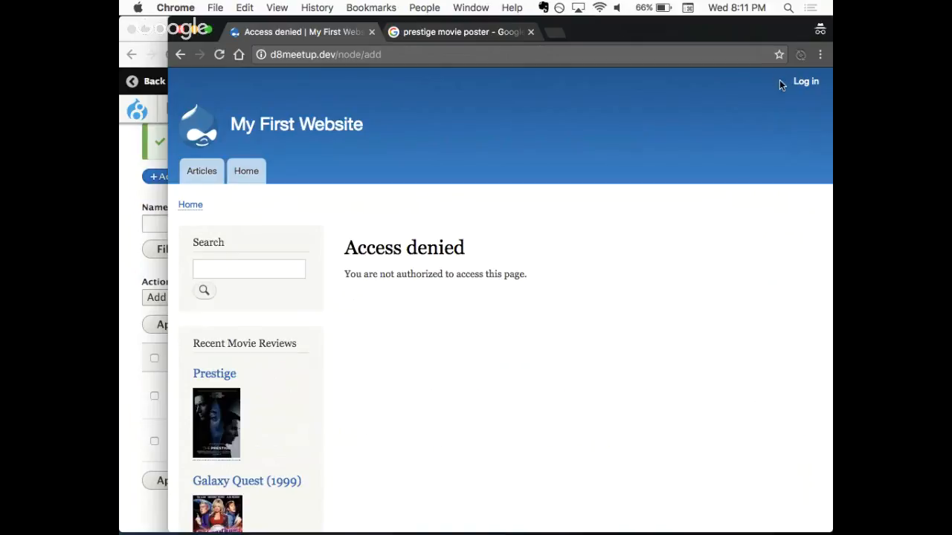
drag(779, 84, 827, 81)
- Try to log in as the blocked test user, entering the account's username and password
click(801, 80)
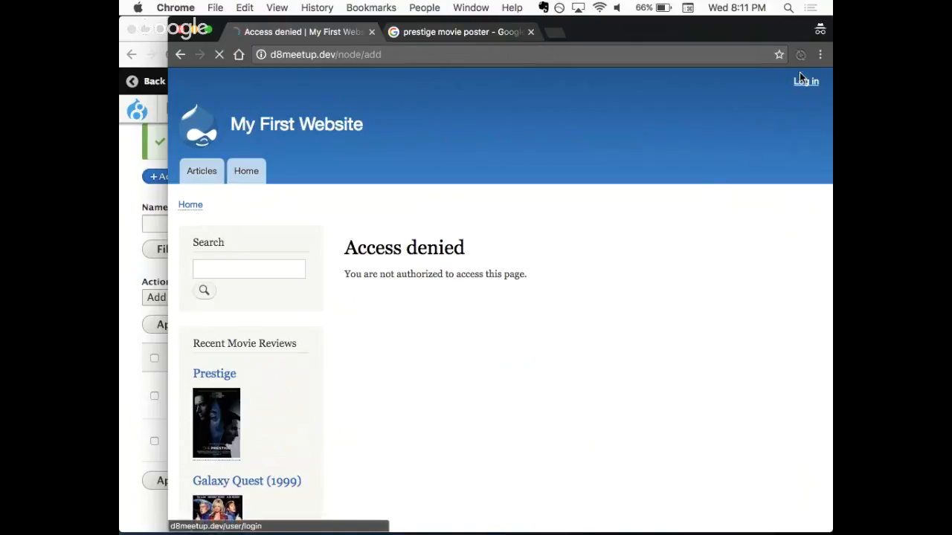
text(ap)
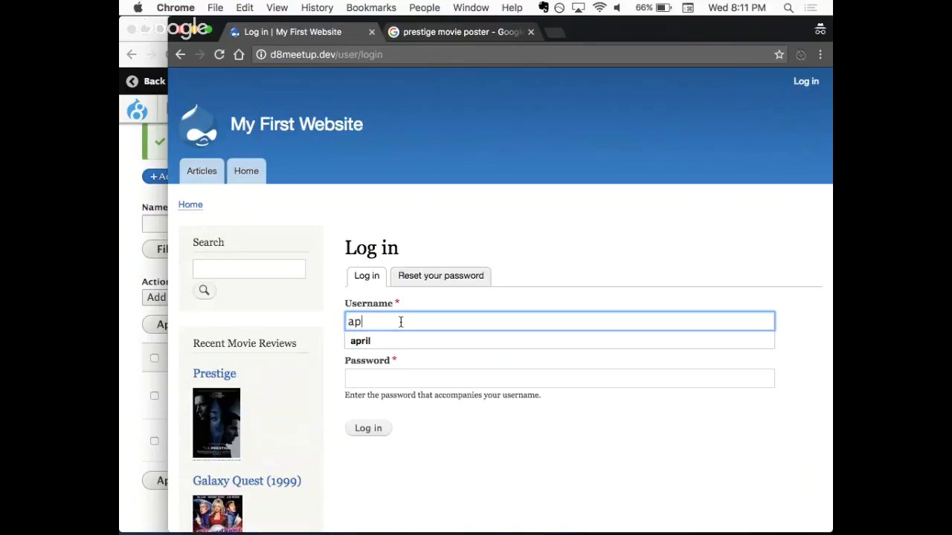
text(ril)
key(Tab)
text(password)
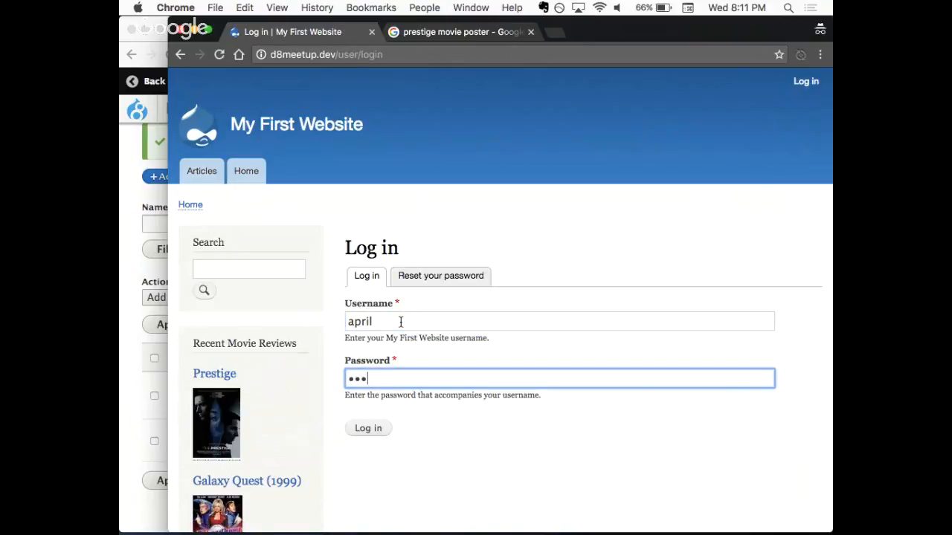
key(Return)
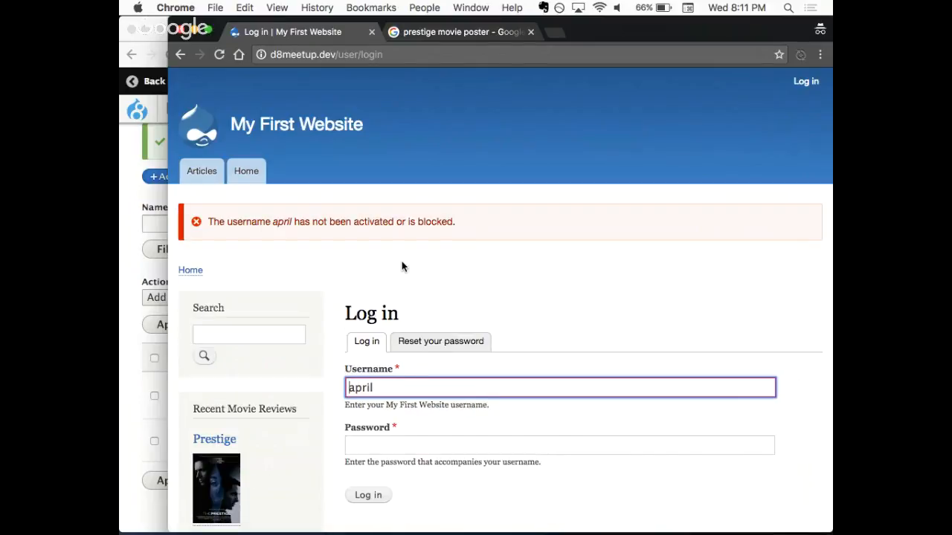
- Switch to the admin window, edit the blocked test user's account, set its status to Active and save it
click(140, 245)
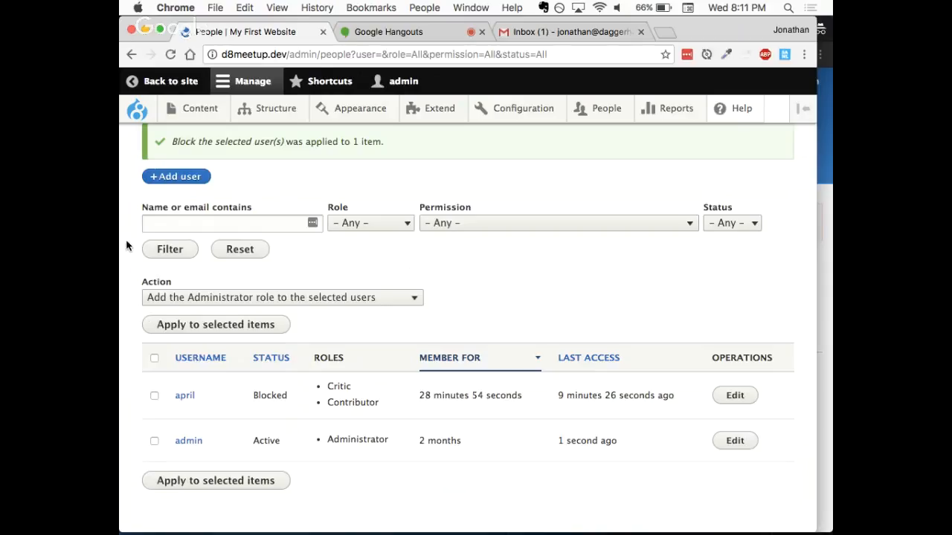
scroll(346, 399, down, 1)
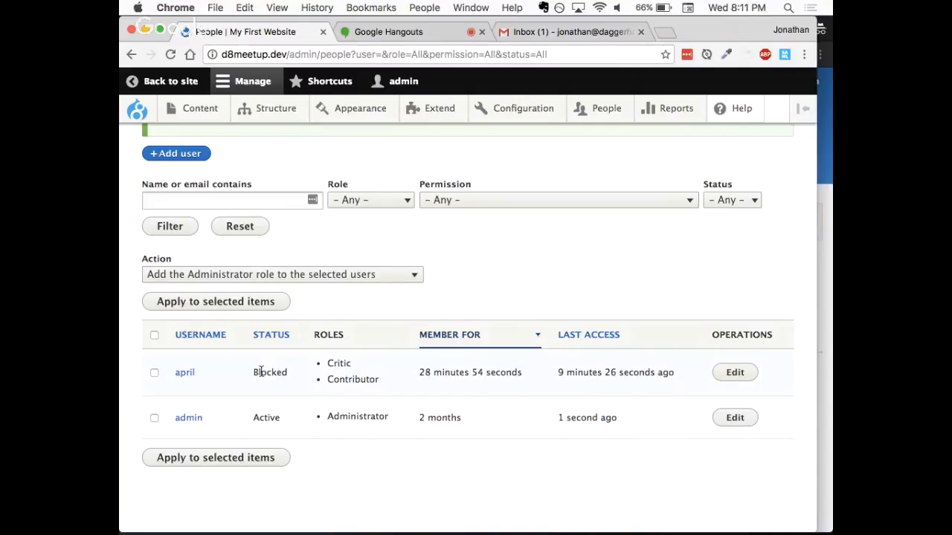
click(733, 373)
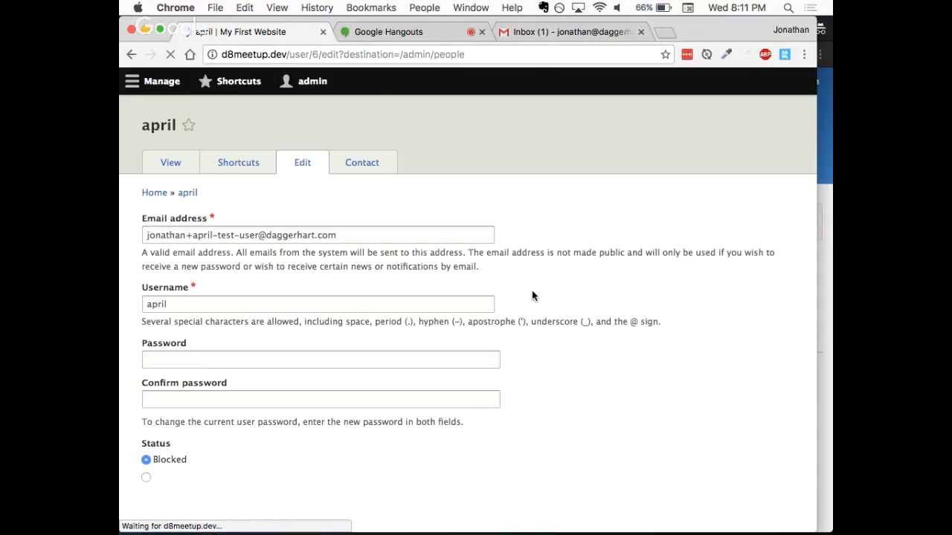
scroll(491, 383, down, 5)
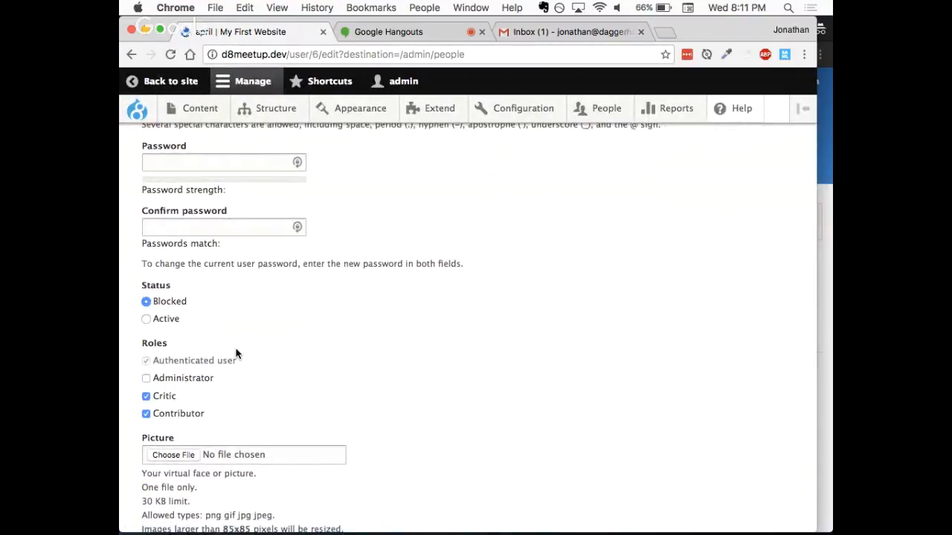
click(165, 321)
scroll(244, 320, down, 3)
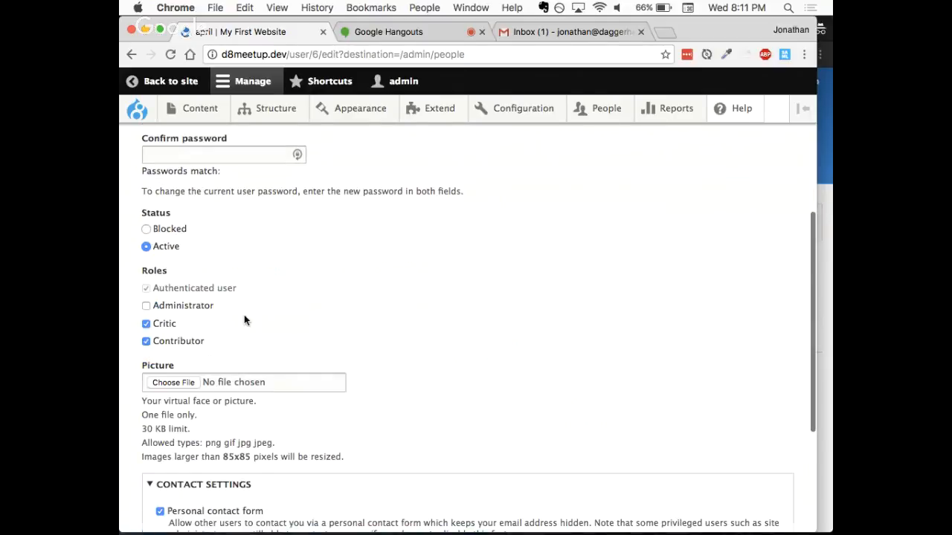
scroll(244, 321, down, 6)
click(169, 459)
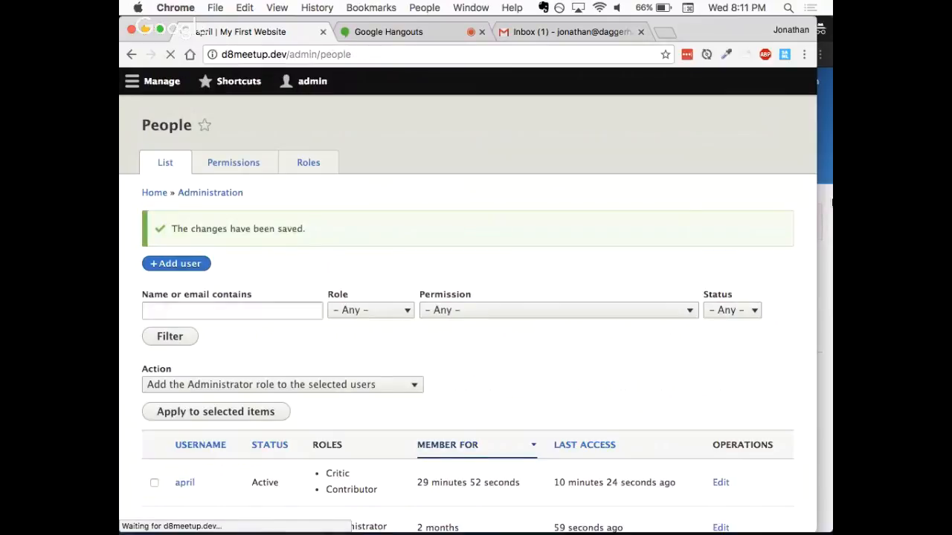
- Return to the test user's browser window and resubmit the login form to log the reactivated user in
click(831, 202)
key(super+r)
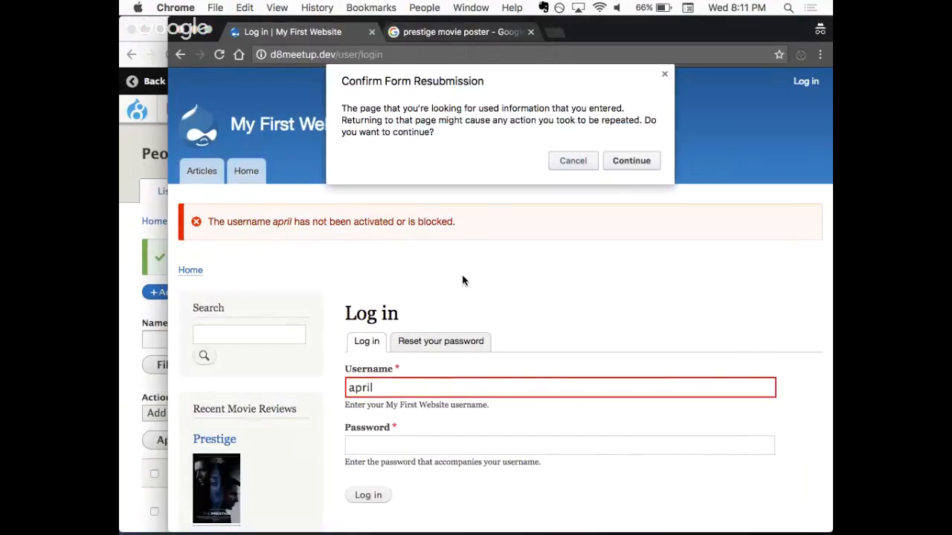
click(631, 162)
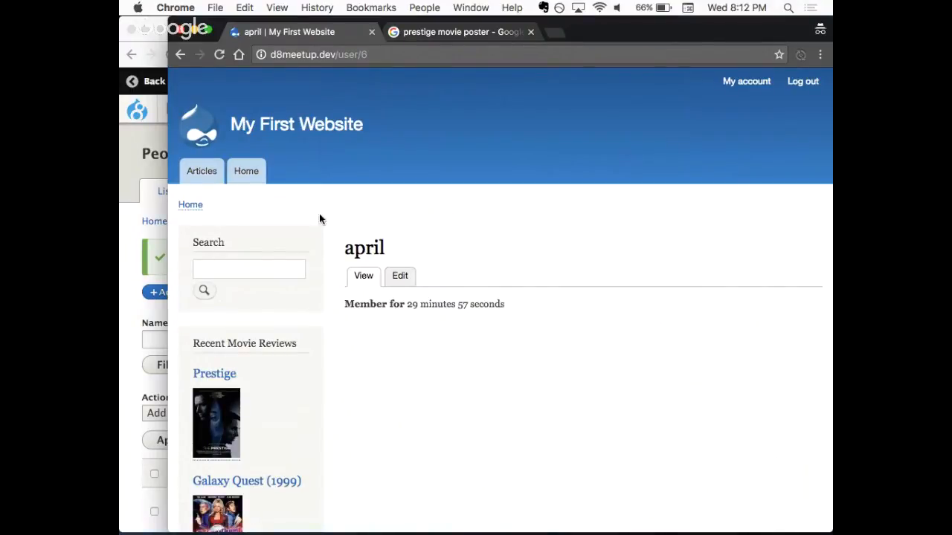
- Open the test user's own account edit form and examine its password, email, picture, contact and locale settings
click(127, 232)
scroll(337, 265, down, 1)
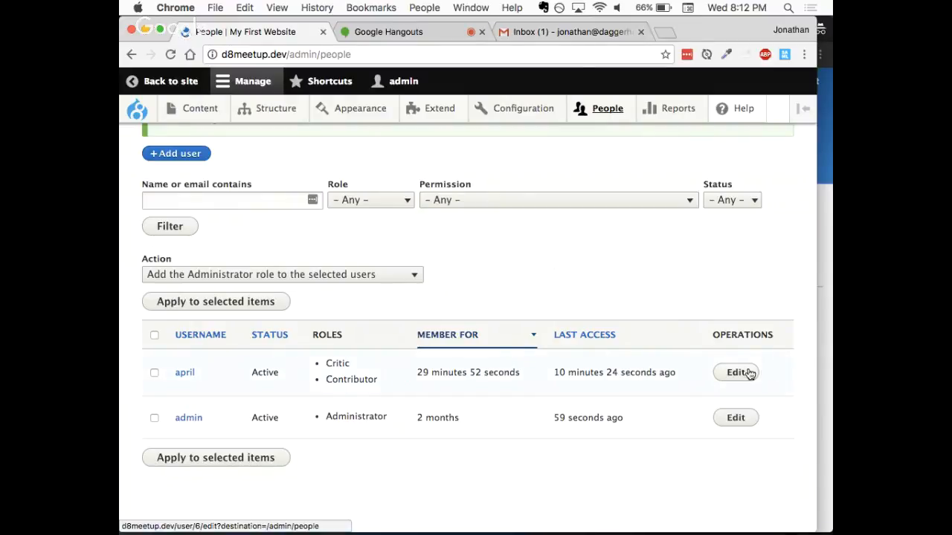
click(822, 376)
click(399, 276)
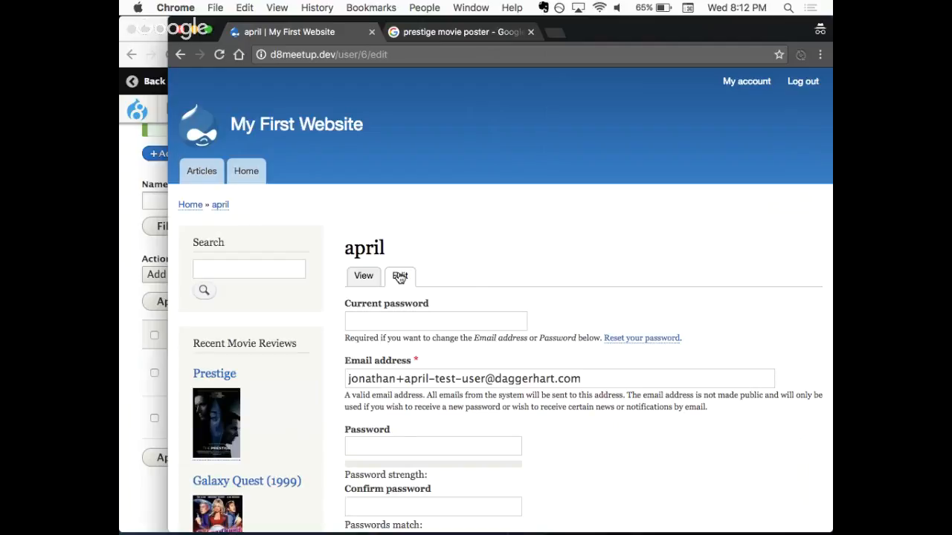
scroll(450, 210, down, 3)
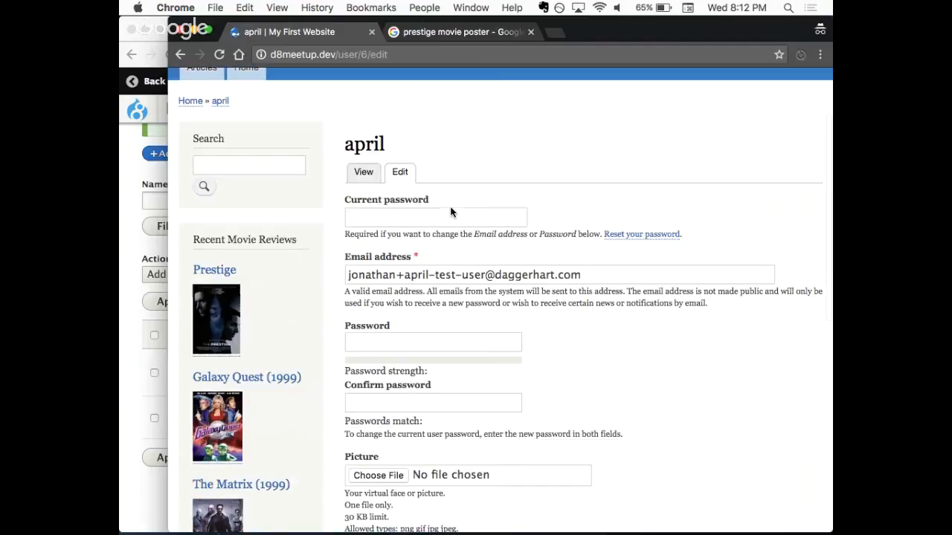
scroll(452, 212, down, 2)
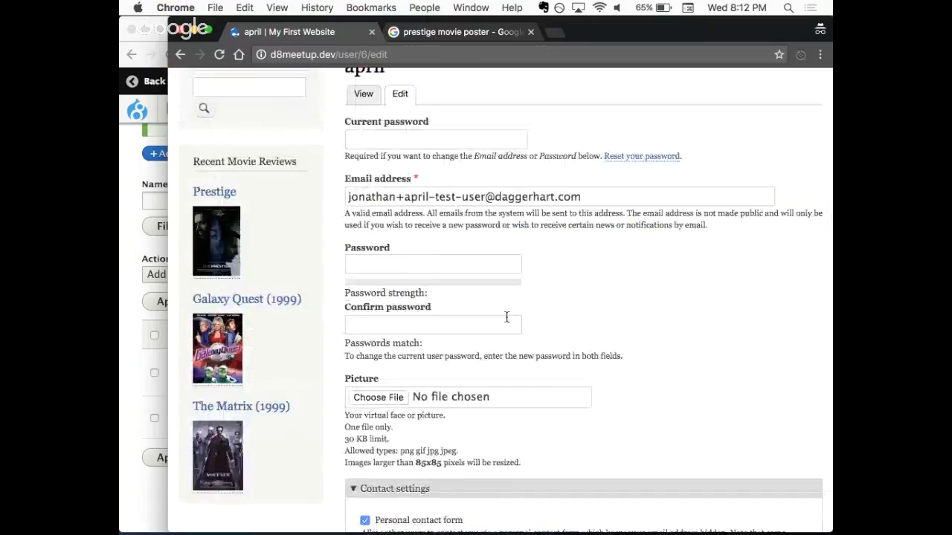
scroll(506, 317, down, 2)
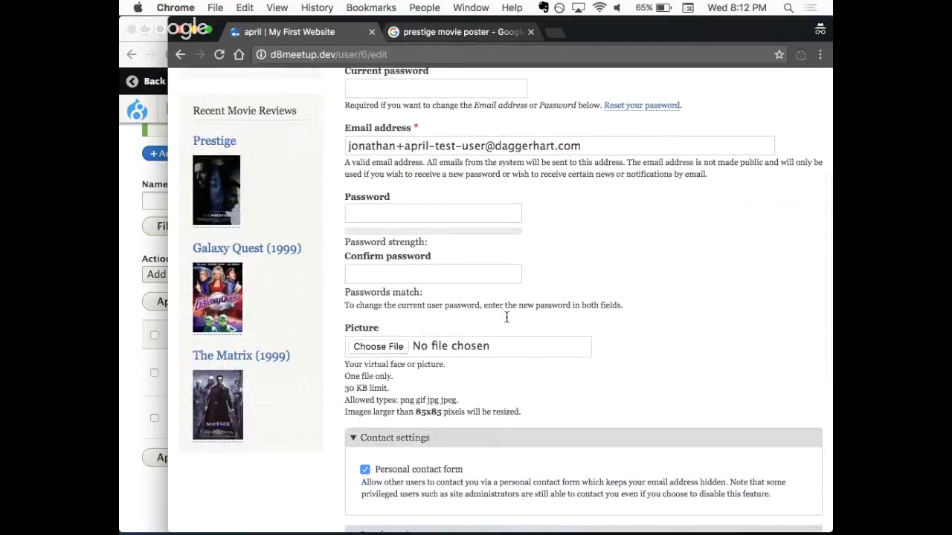
scroll(506, 318, down, 4)
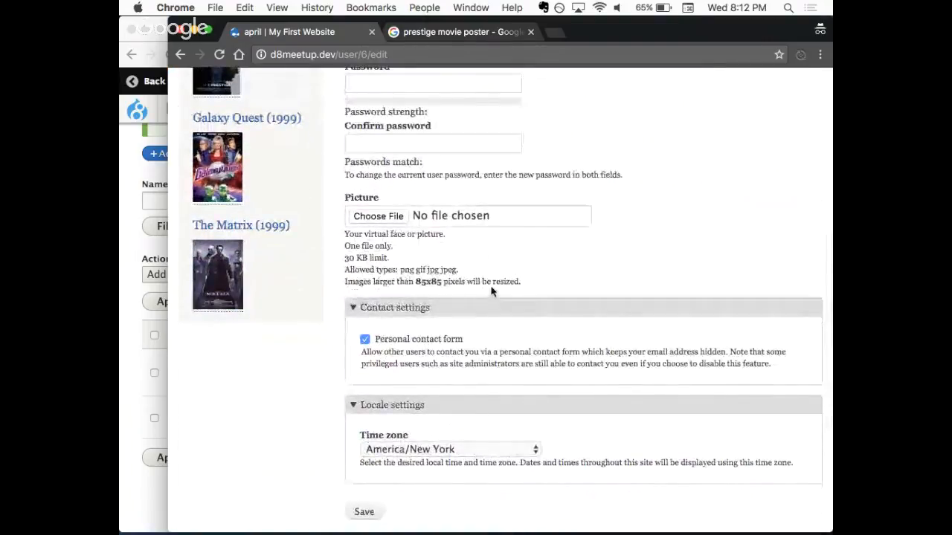
drag(525, 283, 343, 234)
click(438, 251)
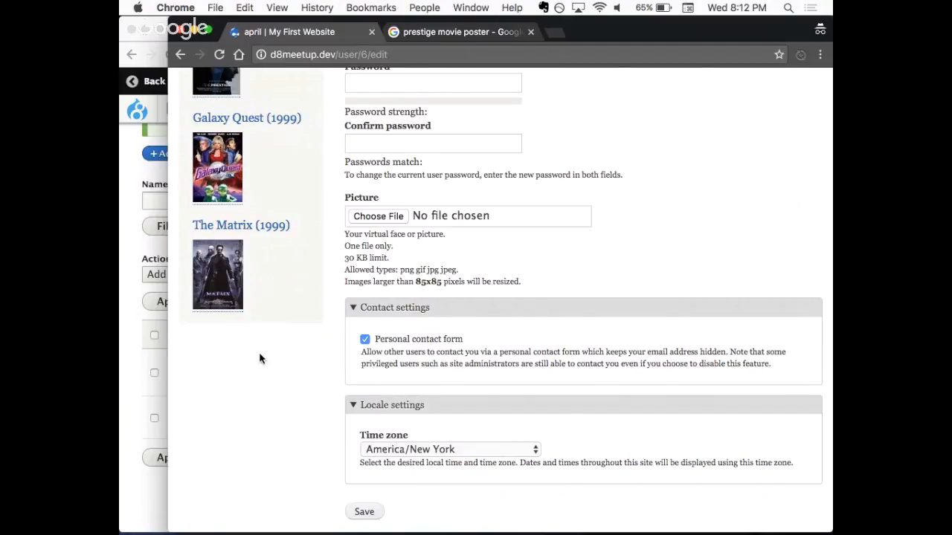
- Return to the admin window and open the field management page of the Movie Review content type
click(138, 249)
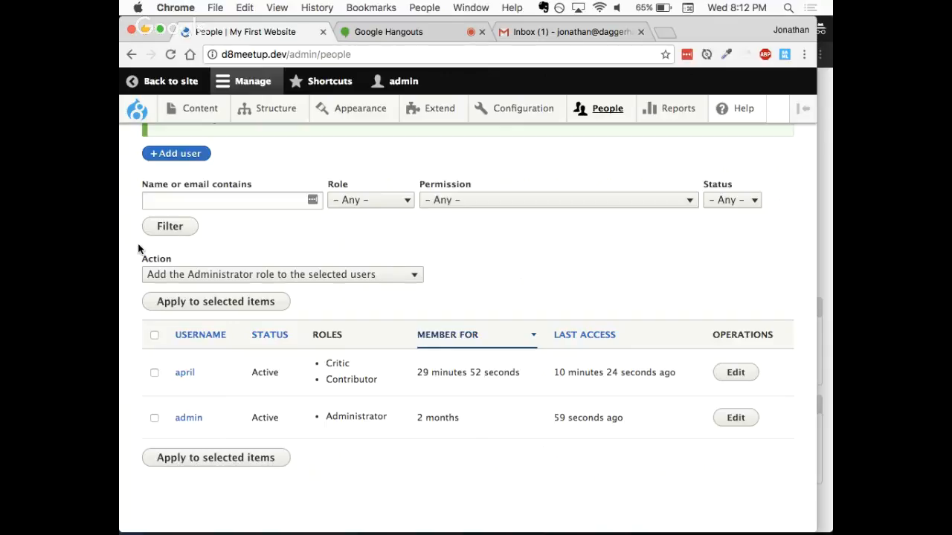
scroll(381, 257, up, 2)
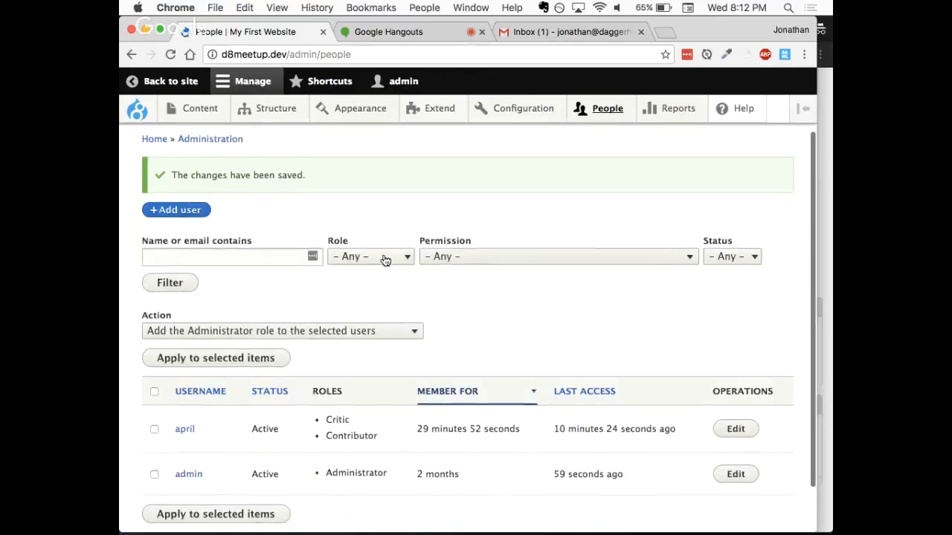
scroll(385, 260, up, 3)
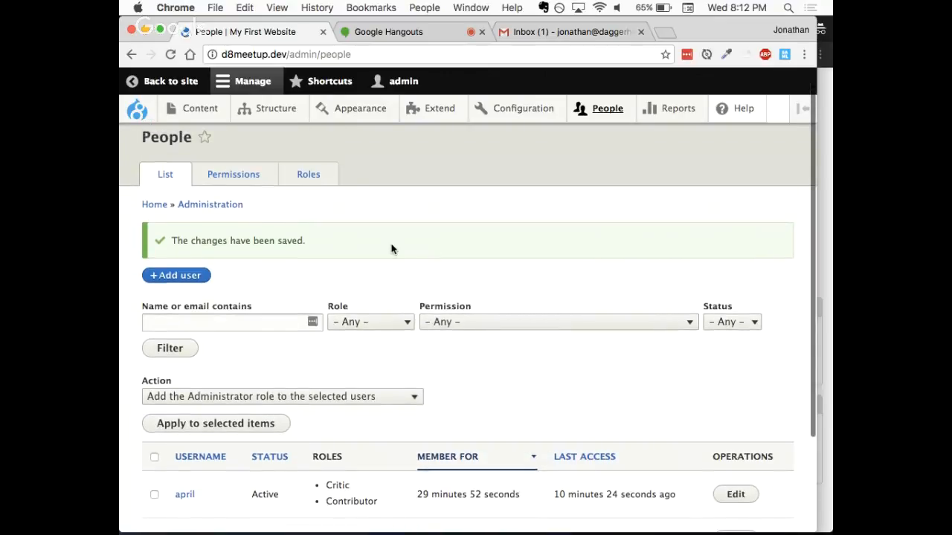
mouse_move(271, 120)
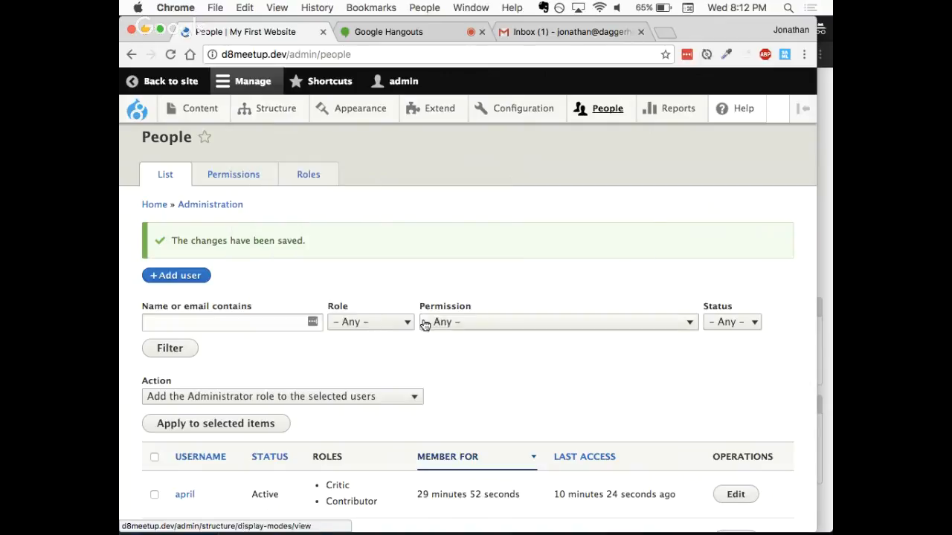
mouse_move(295, 218)
mouse_move(429, 319)
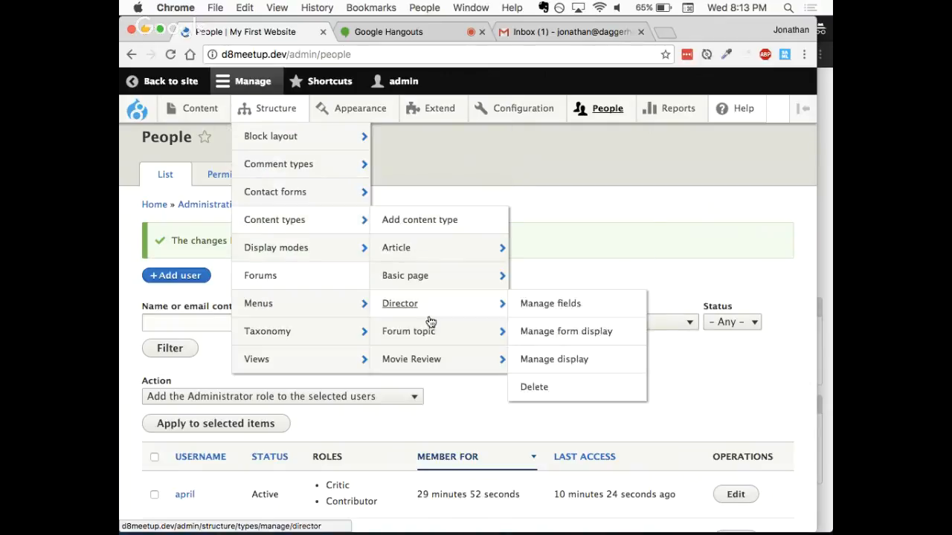
mouse_move(437, 359)
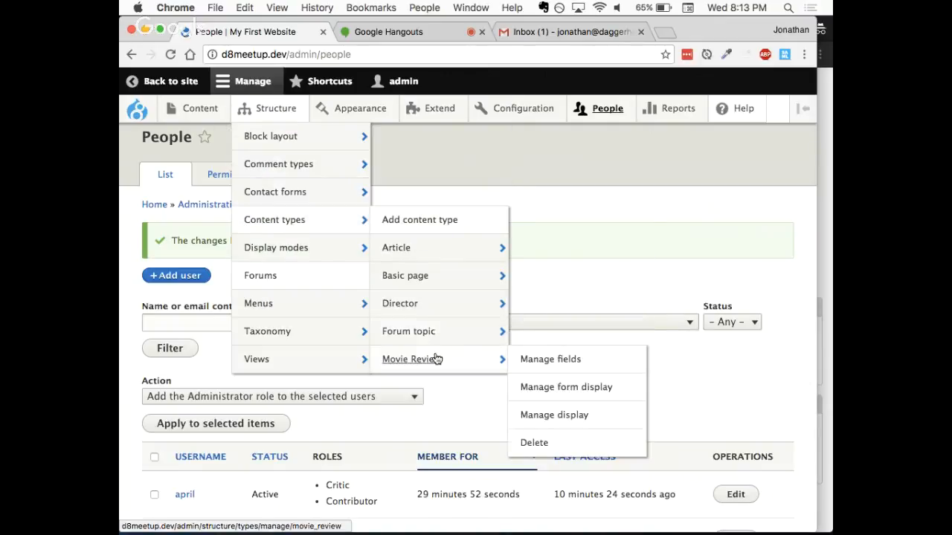
click(550, 361)
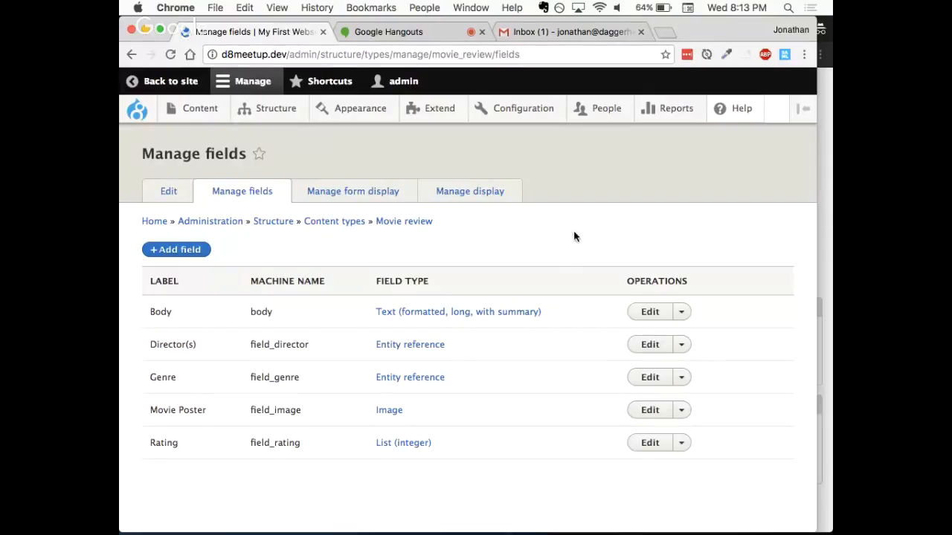
- Open the field management page of the site's people account settings
mouse_move(587, 111)
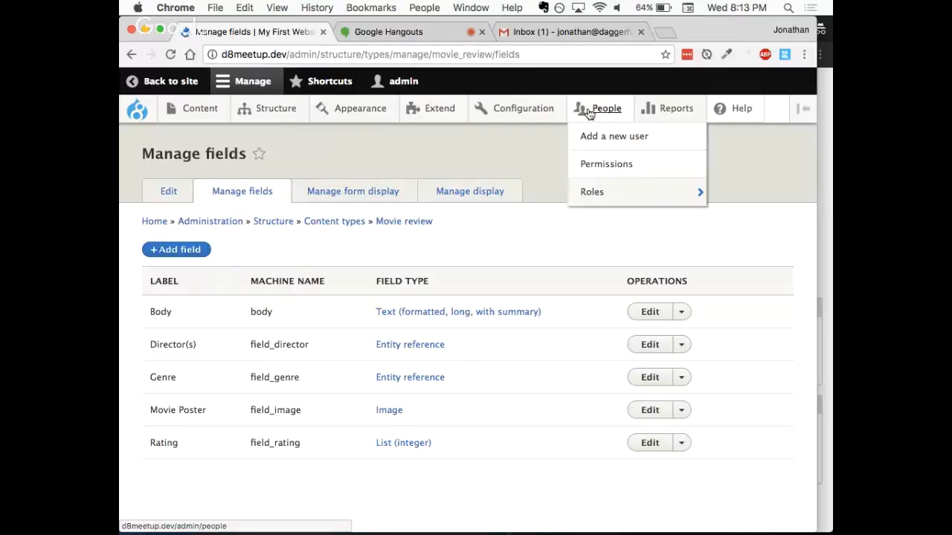
mouse_move(545, 116)
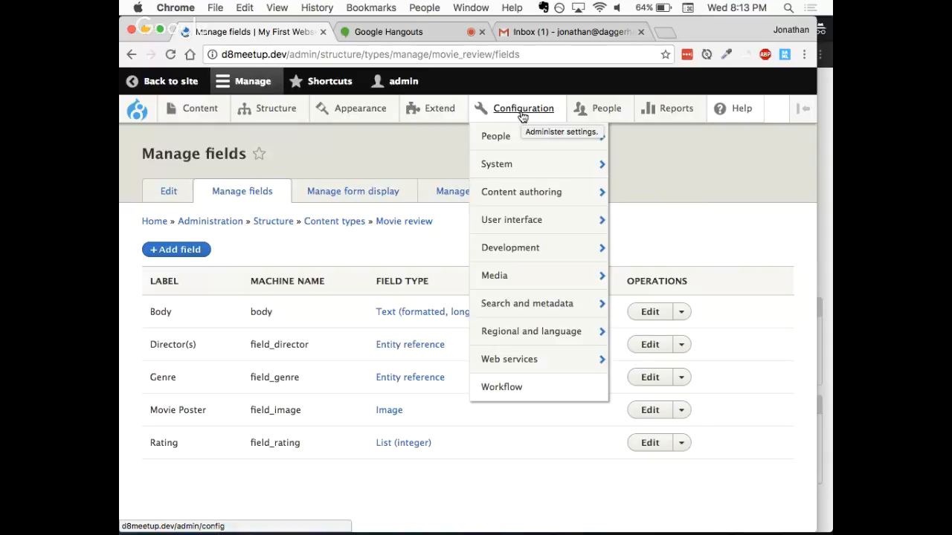
mouse_move(516, 136)
mouse_move(646, 142)
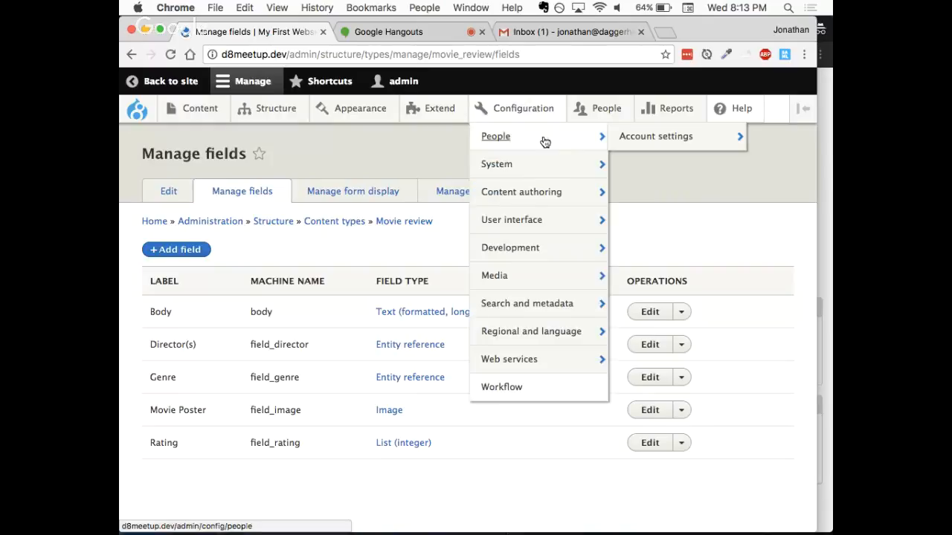
click(665, 142)
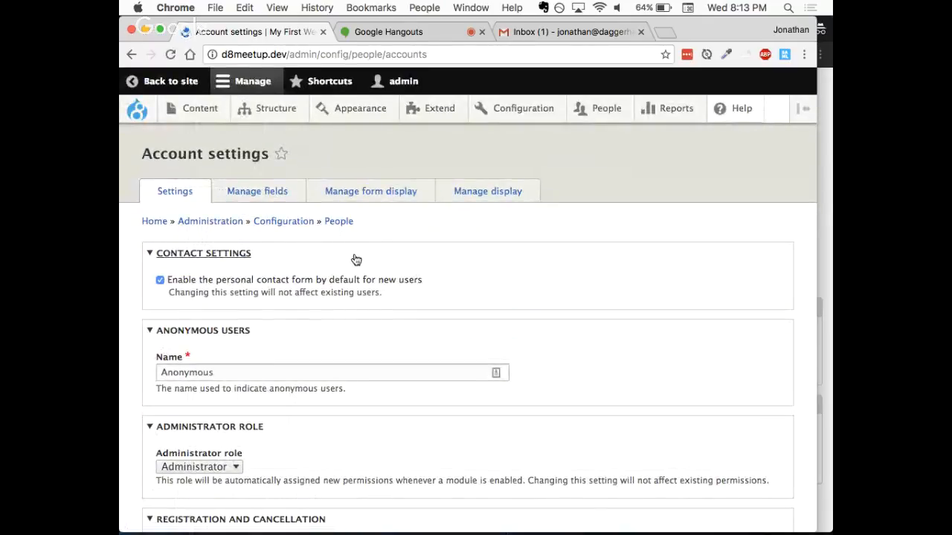
click(266, 191)
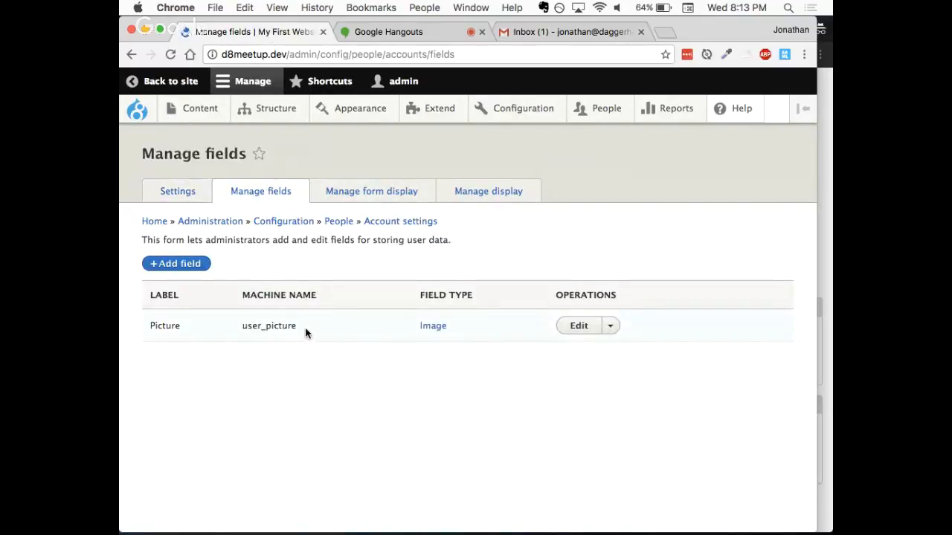
- Examine the Picture field's machine name and compare the field list with the test user's account edit form, returning to the admin window
drag(297, 326, 238, 326)
click(344, 359)
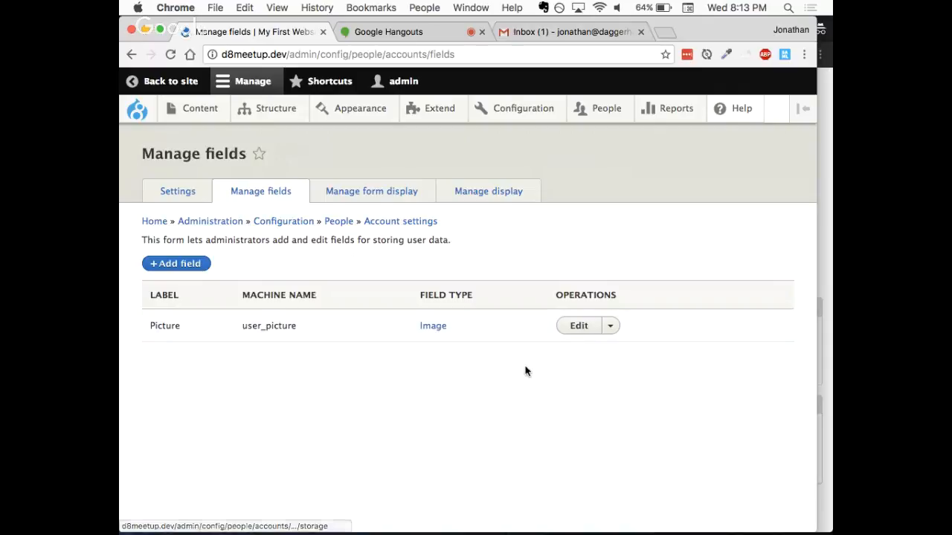
click(830, 293)
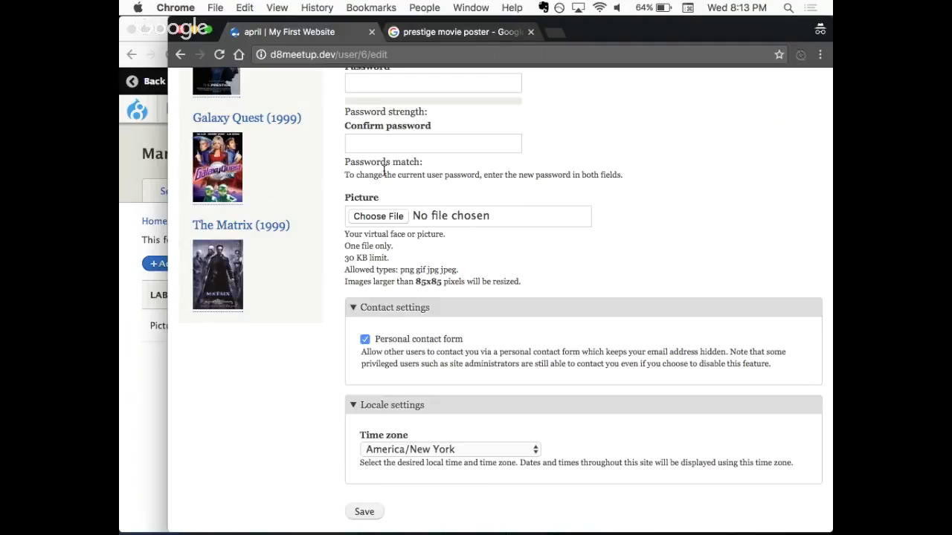
click(145, 371)
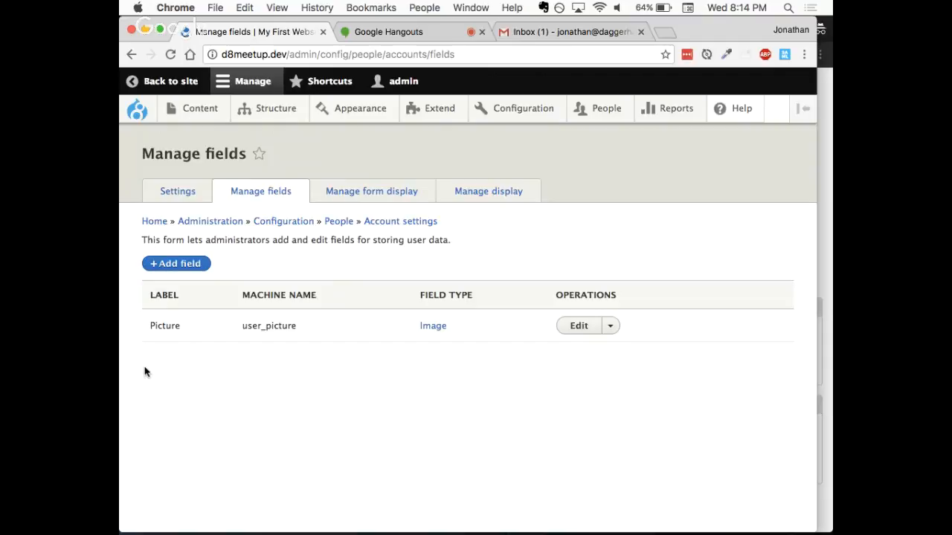
- Add a Text (plain) field labelled "Full Name" to user accounts and save its default field settings
click(176, 266)
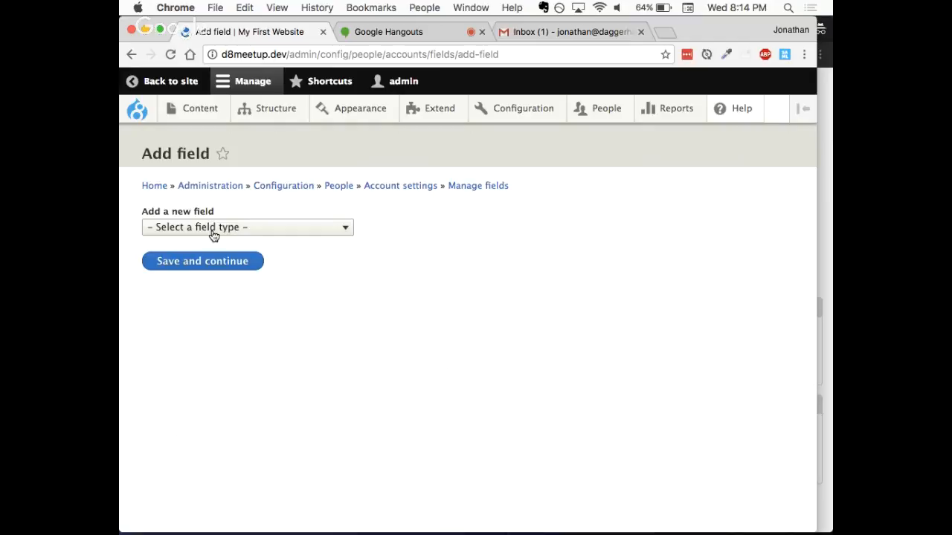
click(213, 230)
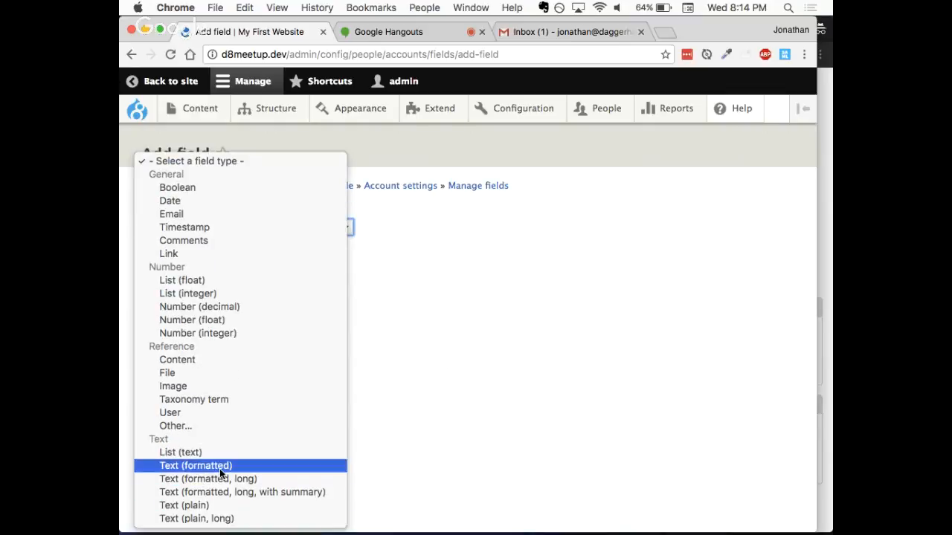
click(220, 506)
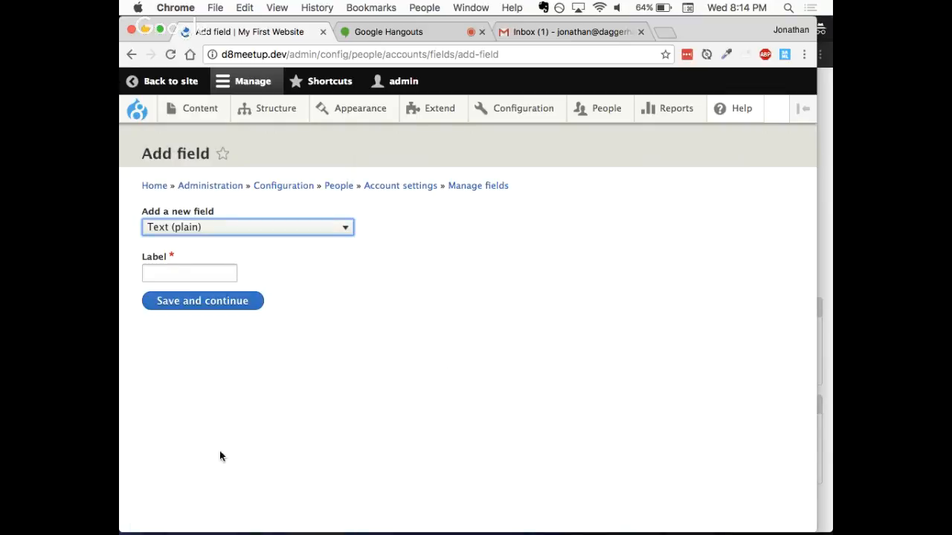
click(177, 273)
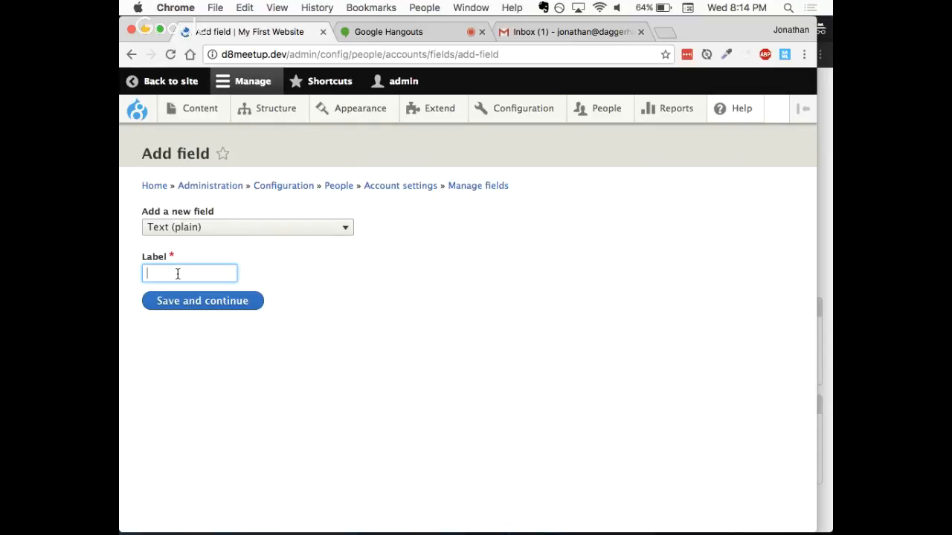
text(Full Name)
click(147, 327)
click(212, 313)
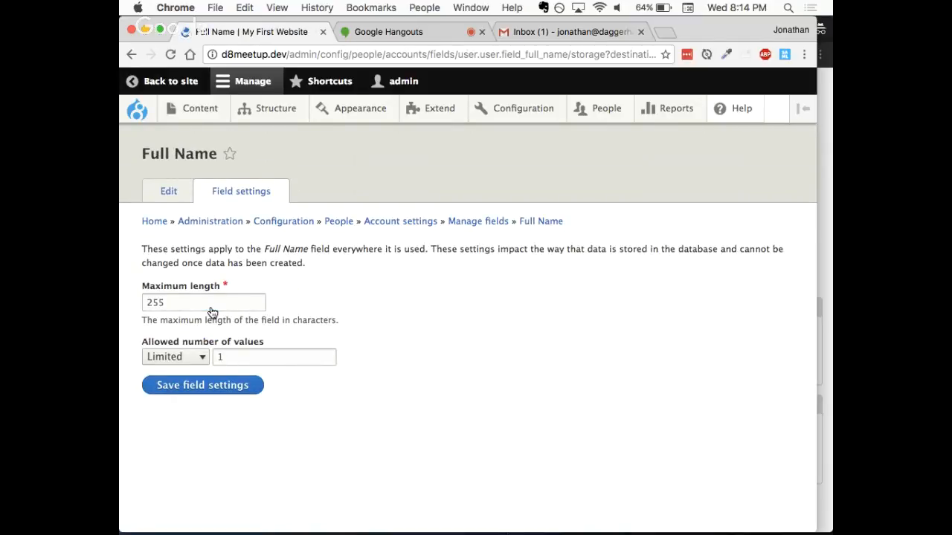
click(240, 388)
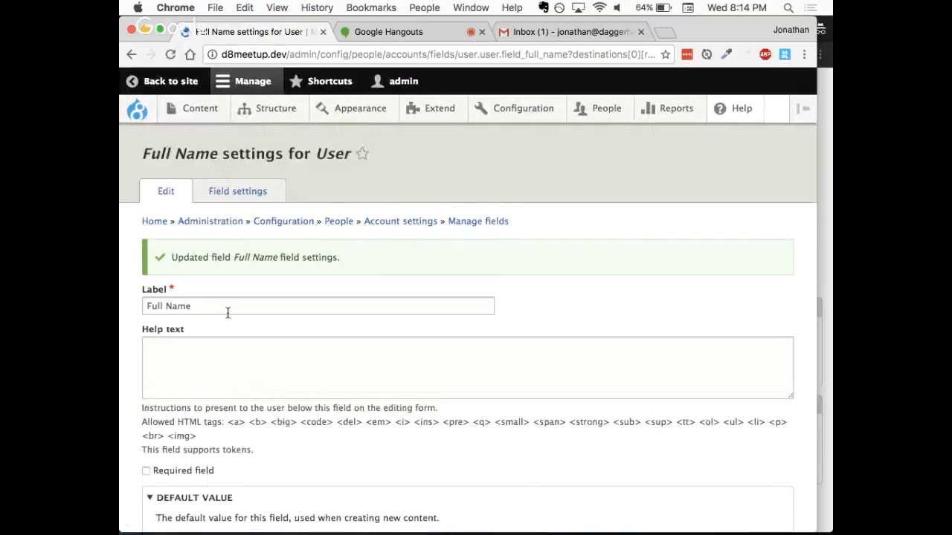
- Set the Full Name field's help text to "Please type your full name." and save the settings
scroll(227, 312, down, 2)
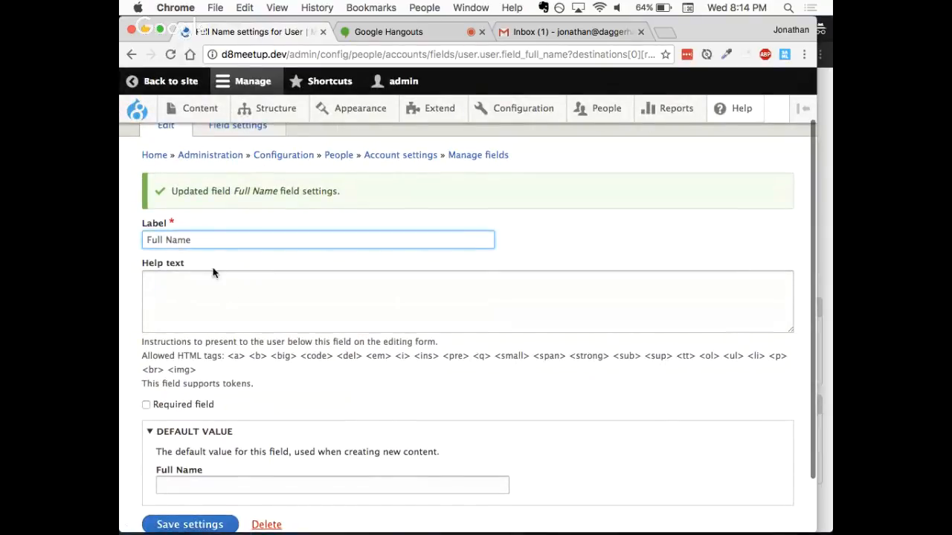
click(208, 299)
text(Pl)
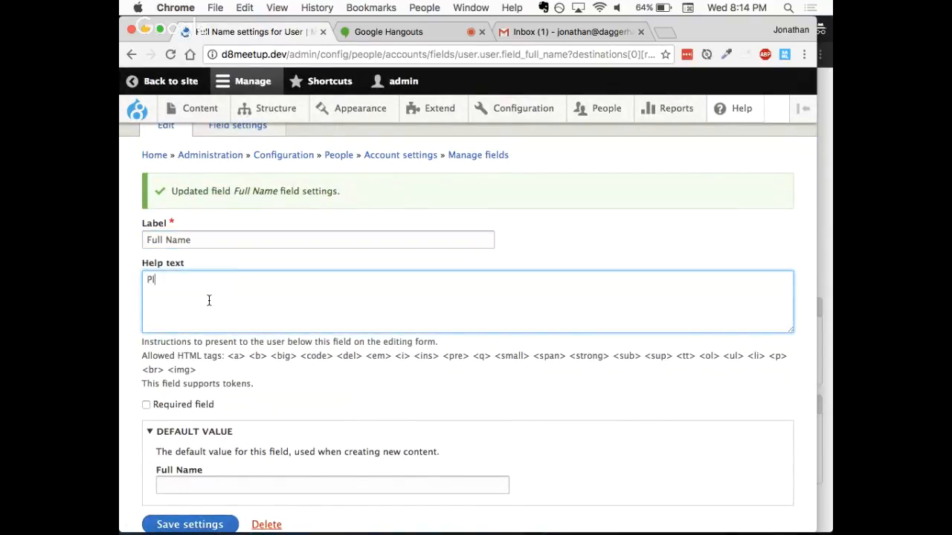
text(ease type your full name.)
scroll(197, 350, down, 3)
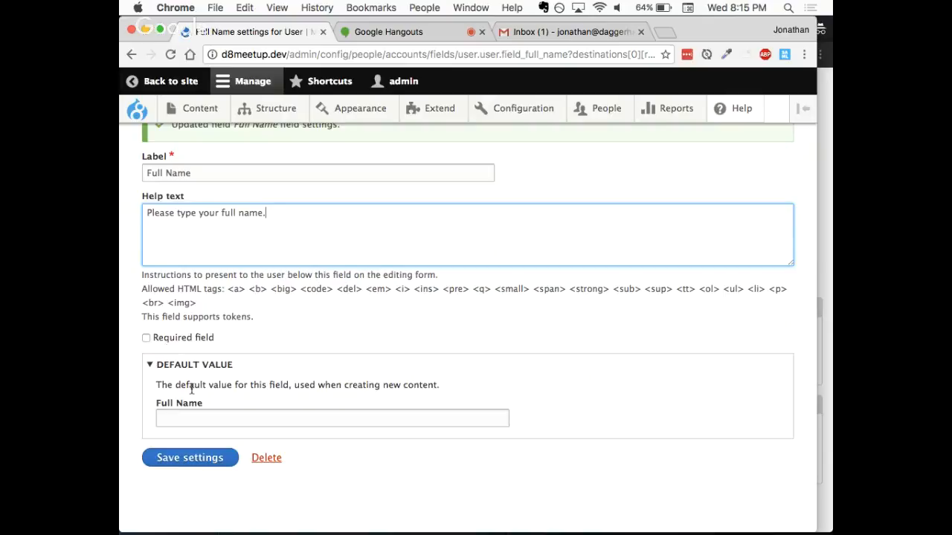
click(195, 458)
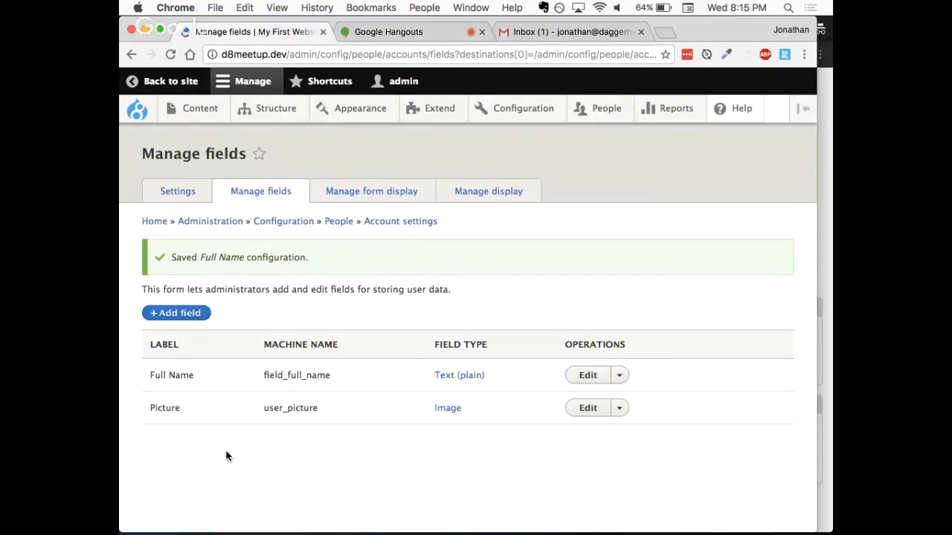
- Reload the test user's account edit form in its browser window and check for the Full Name field
click(825, 281)
scroll(606, 241, up, 2)
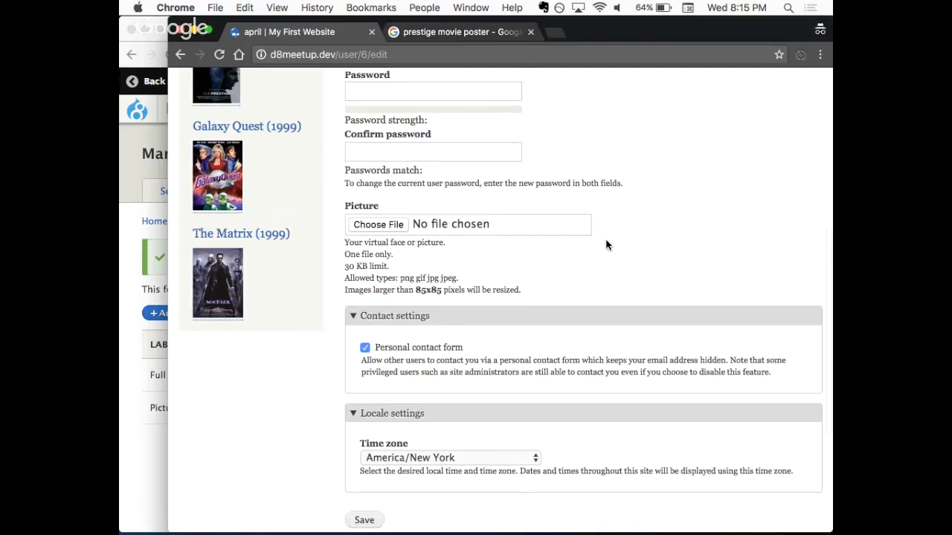
key(super+r)
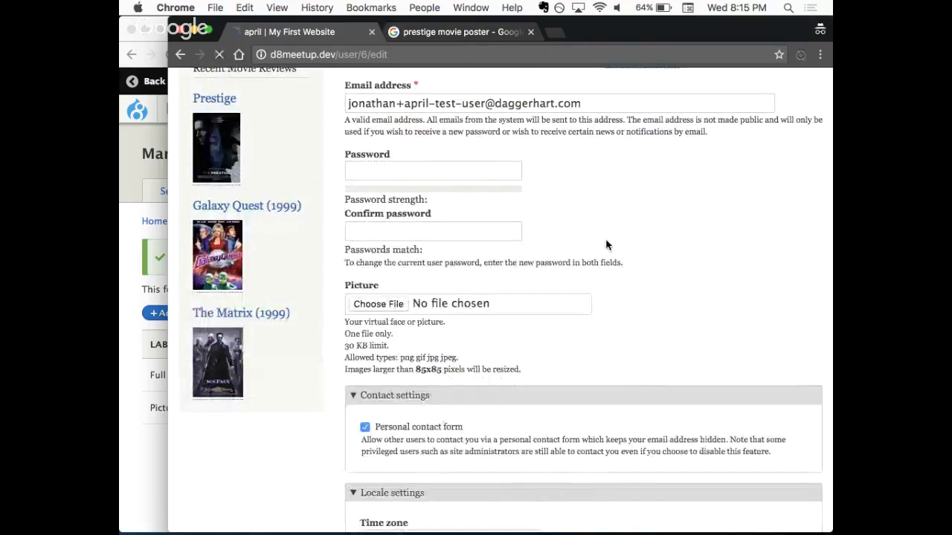
scroll(606, 245, down, 5)
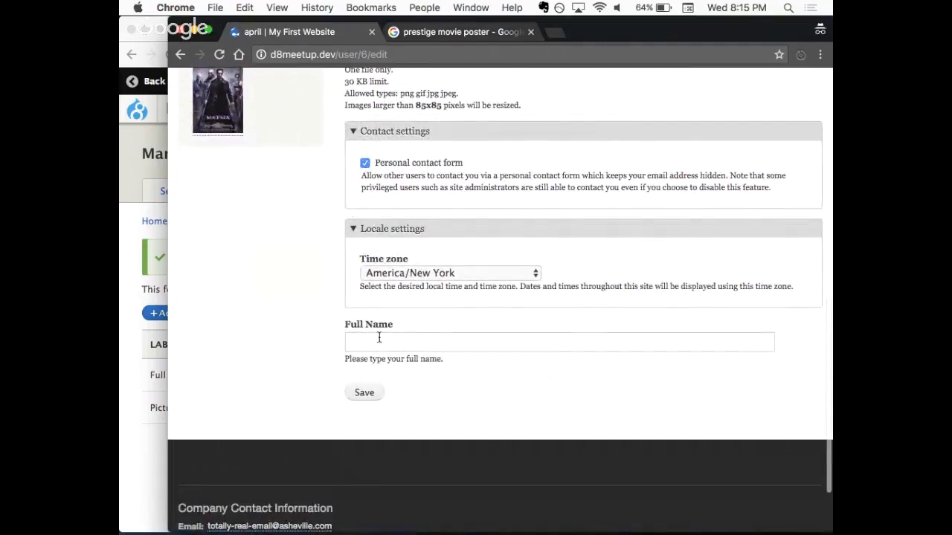
click(378, 338)
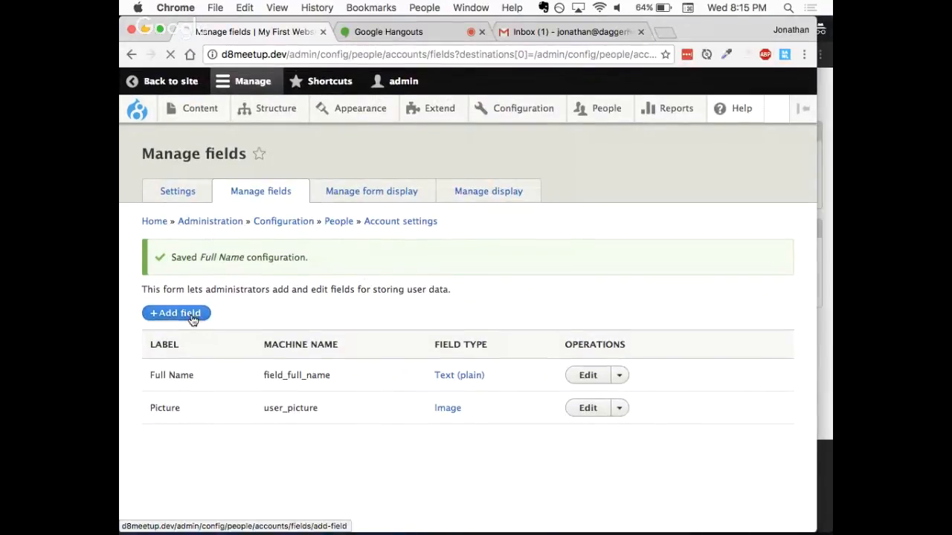
- In the admin window, add a Text (formatted, long, with summary) user field labelled "Bio" and save its default field settings
click(191, 315)
click(217, 232)
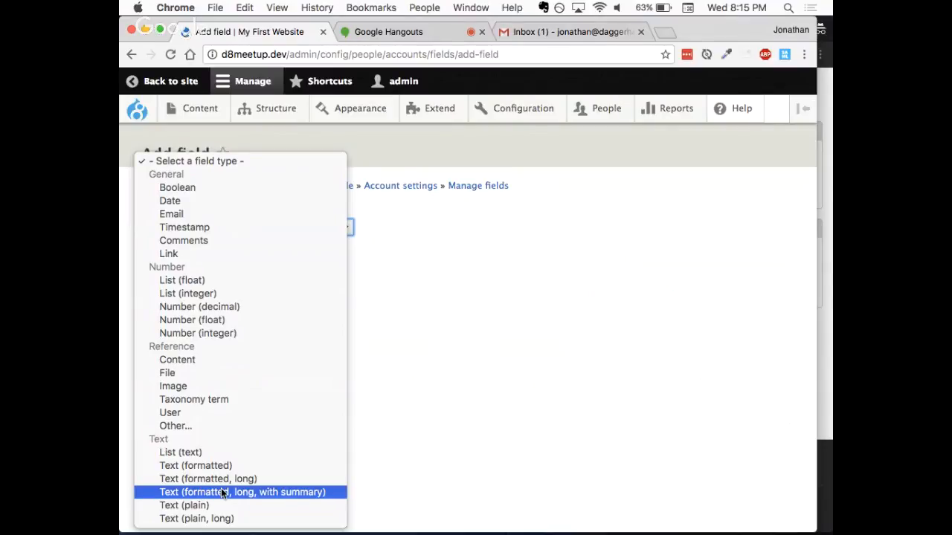
click(221, 492)
click(162, 278)
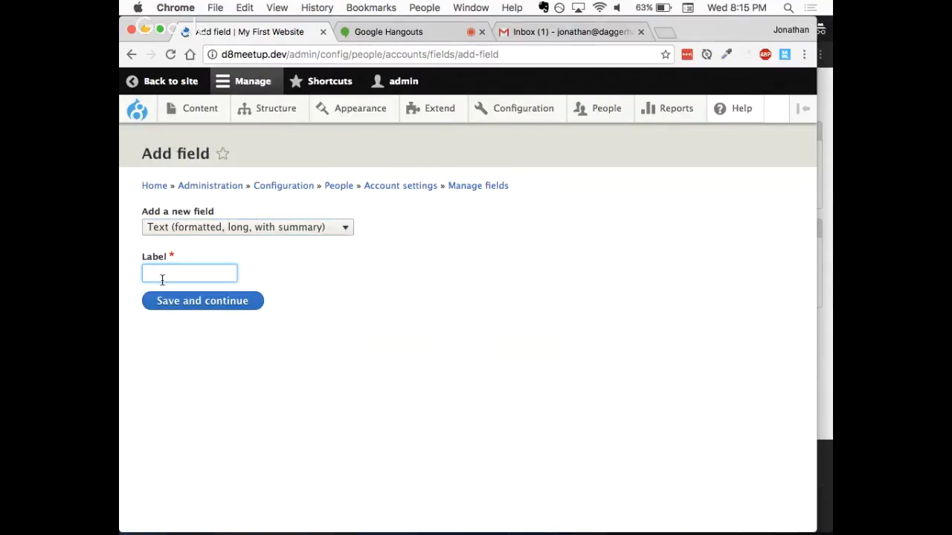
text(Bio)
click(189, 301)
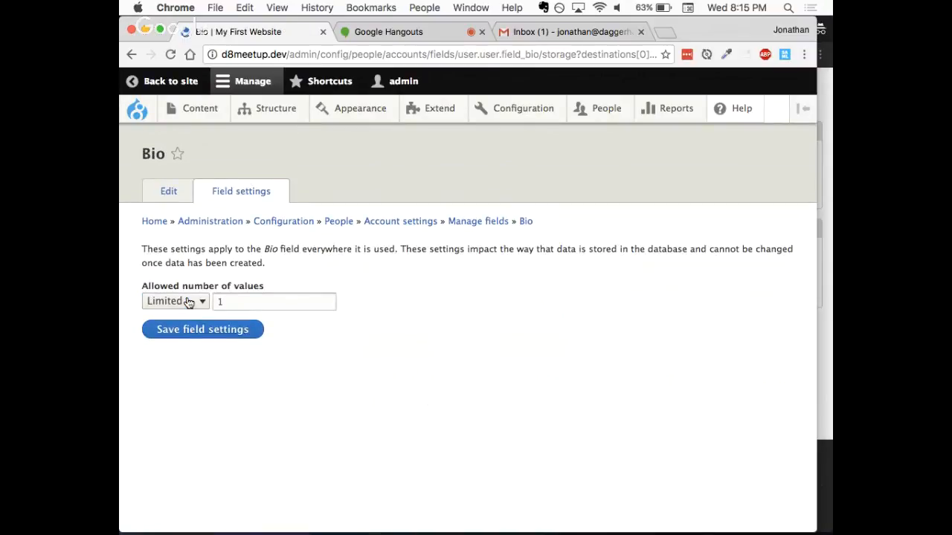
click(190, 334)
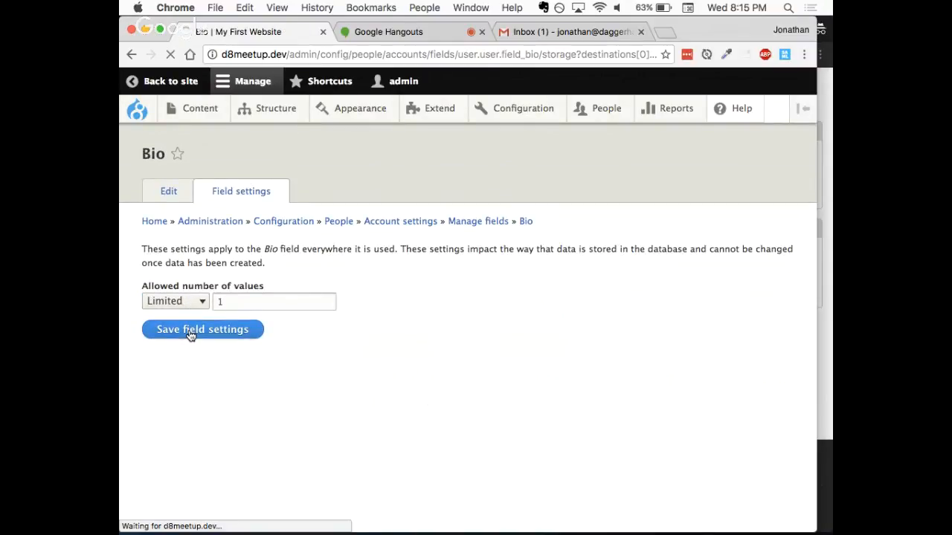
- Set the Bio field's help text to "Please provide a short description of your entire life."
click(201, 371)
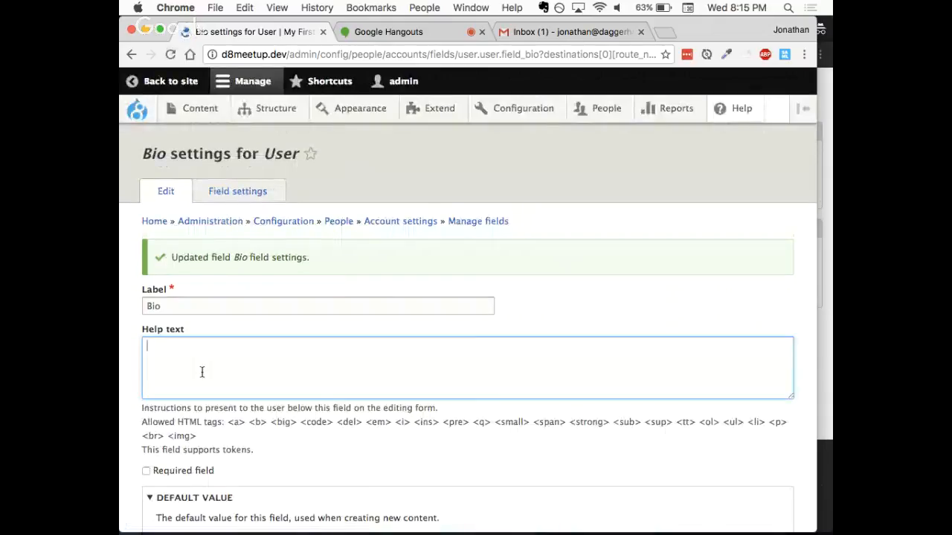
text(Please )
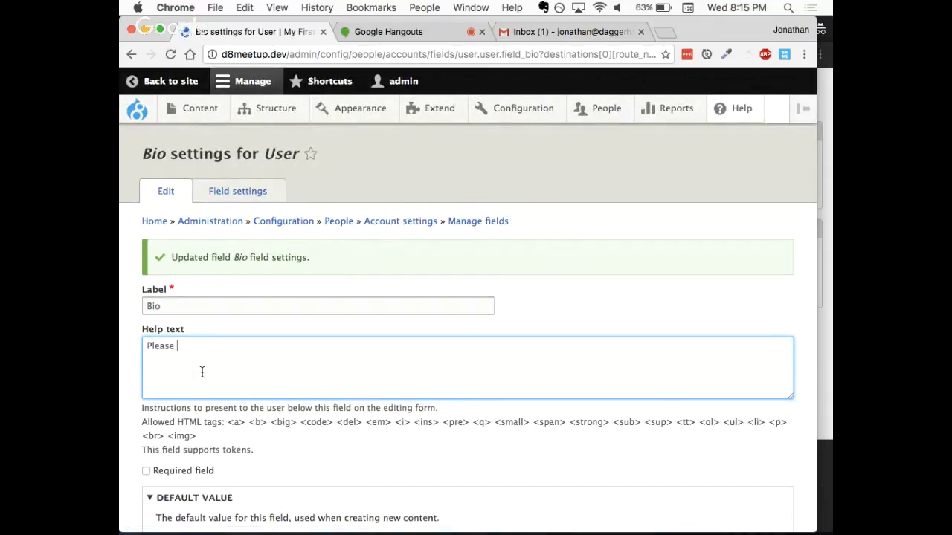
text(provide a sshort de)
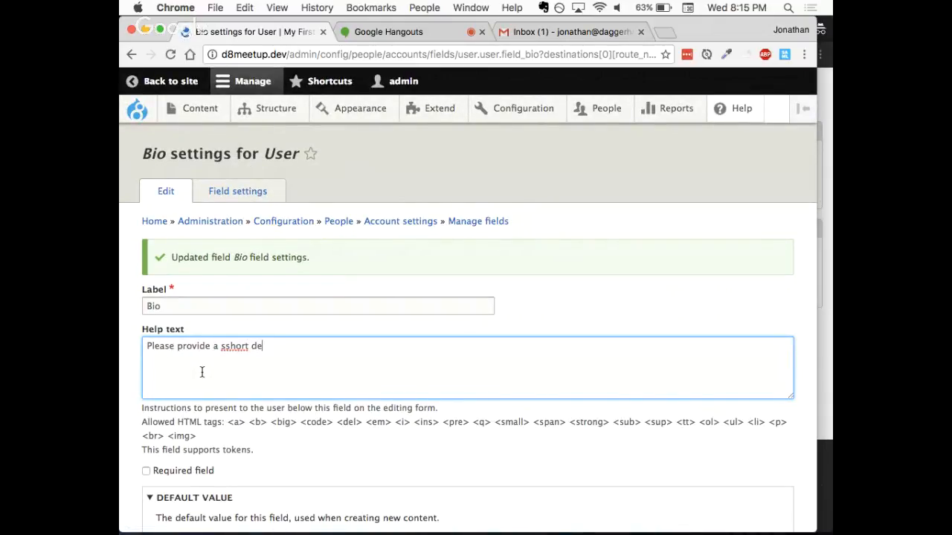
text(scription of your entire e)
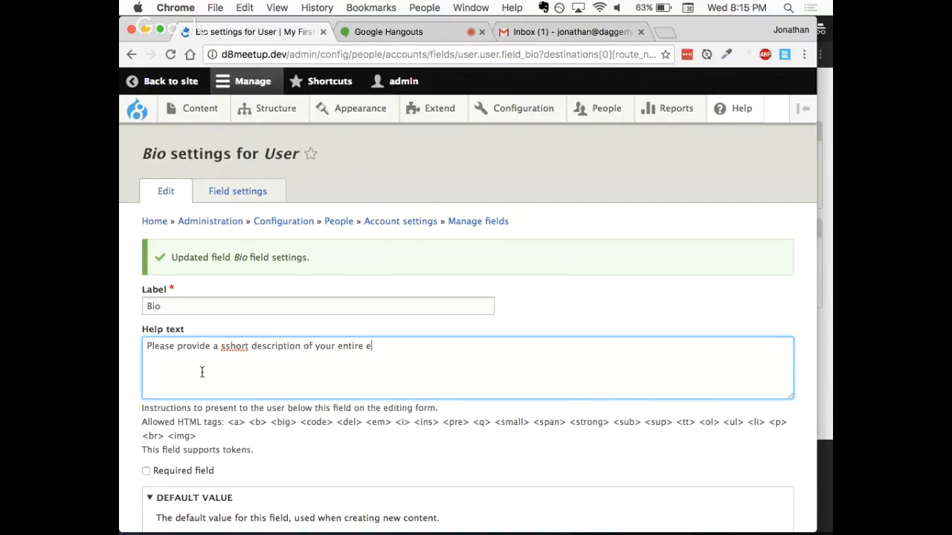
key(BackSpace)
text(life.)
click(223, 346)
key(BackSpace)
- Enable summary input for the Bio field and save its settings
scroll(228, 299, down, 2)
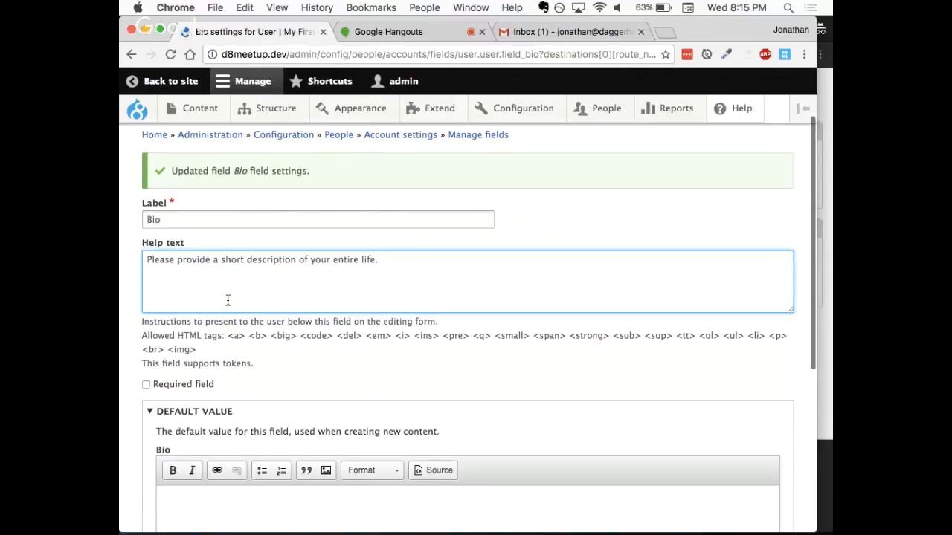
scroll(228, 299, down, 5)
scroll(227, 299, down, 3)
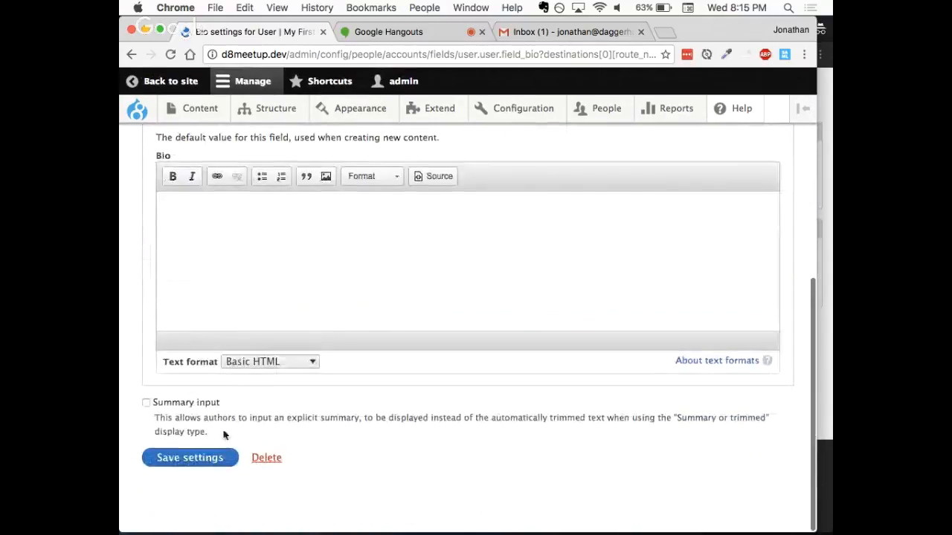
click(147, 402)
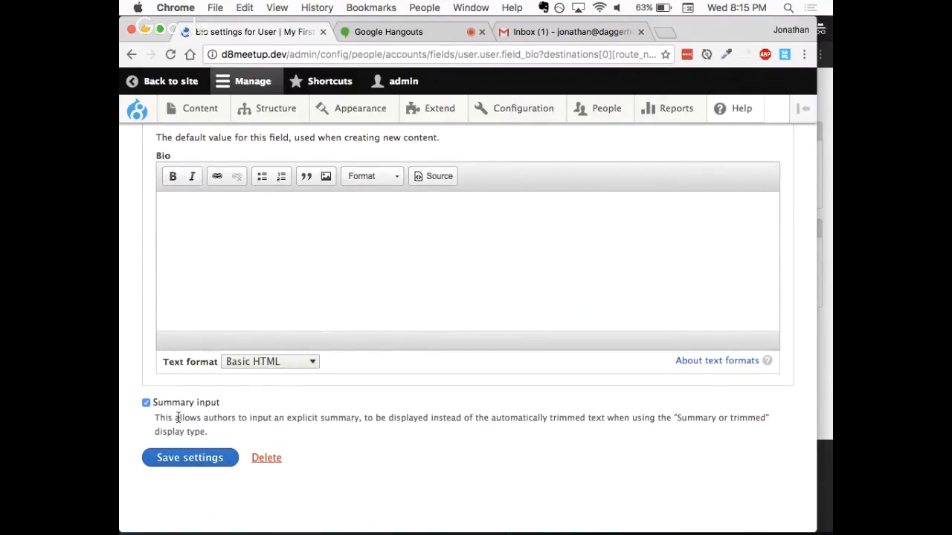
click(187, 460)
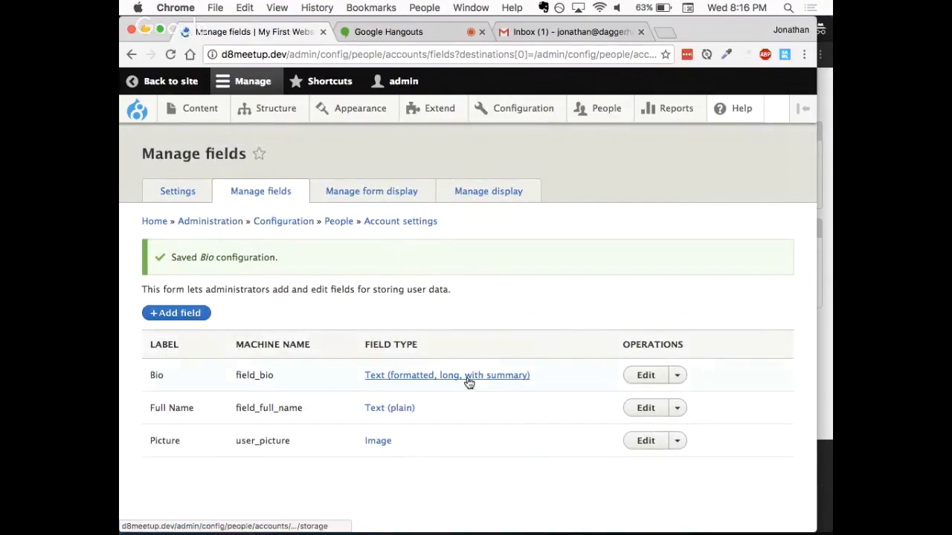
- Reload the test user's account edit form in its browser window and check for the Full Name and Bio fields
click(830, 353)
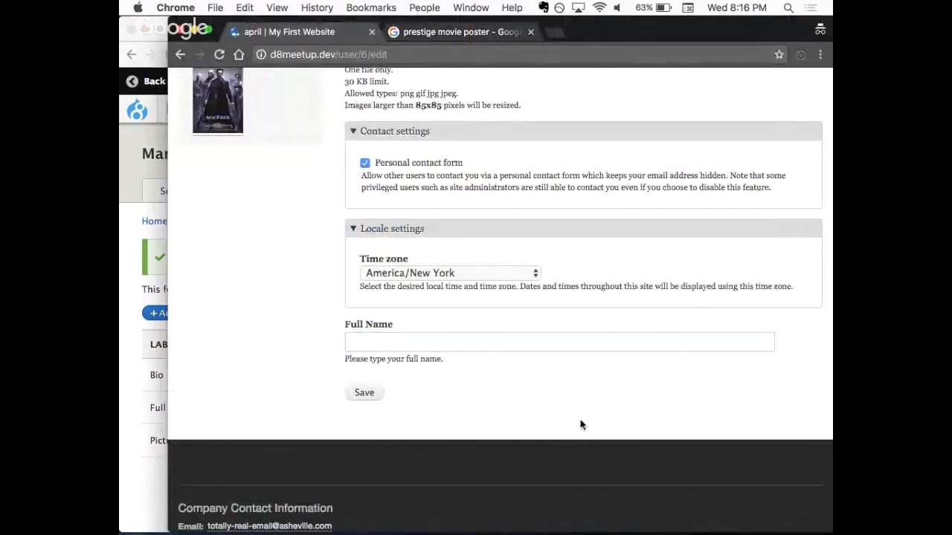
key(super+r)
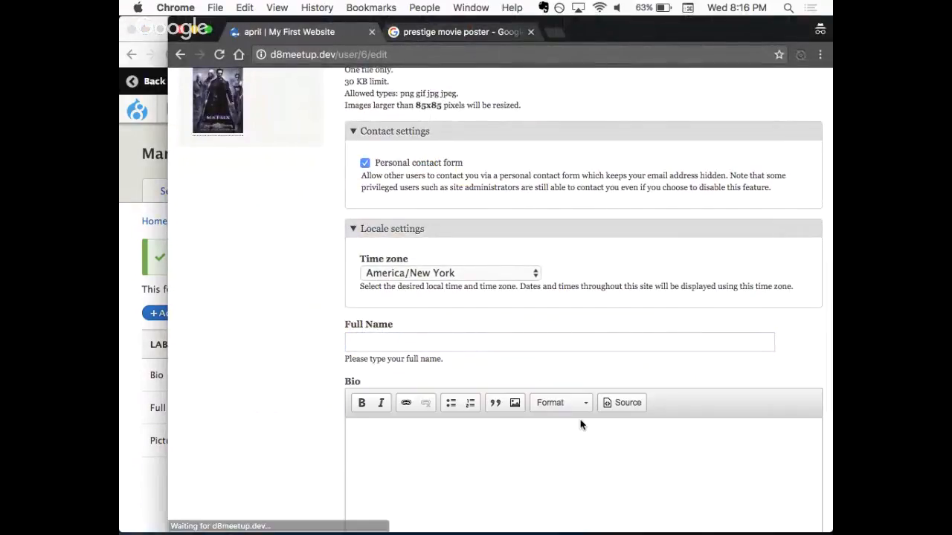
scroll(273, 343, down, 4)
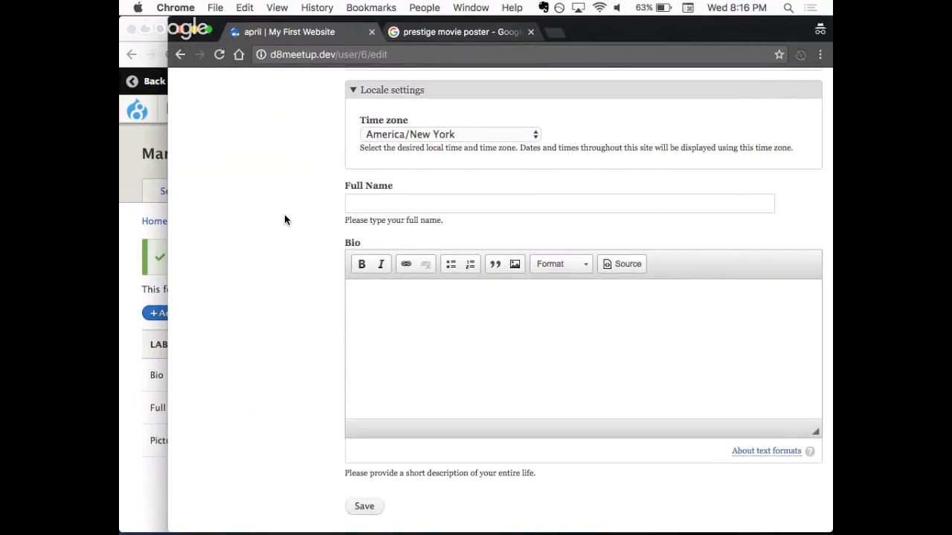
click(378, 210)
scroll(302, 279, down, 2)
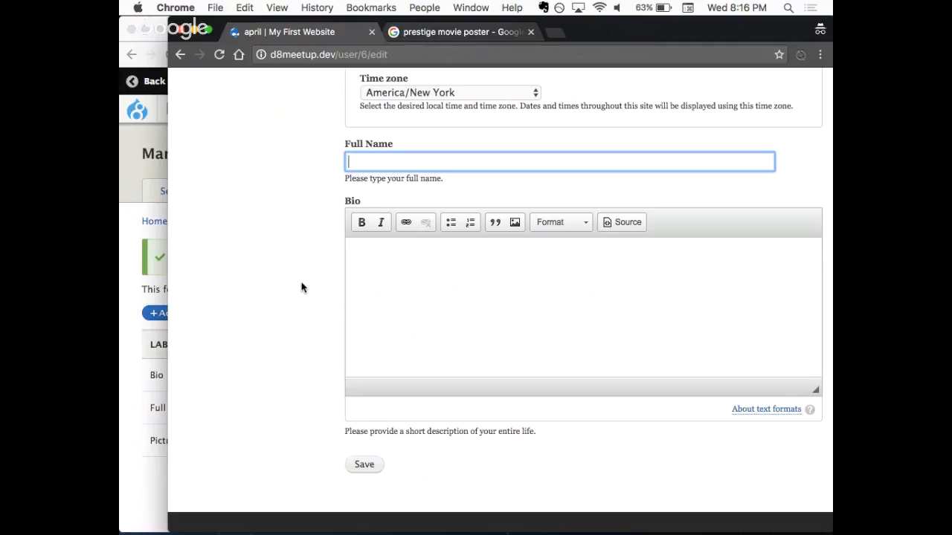
click(411, 314)
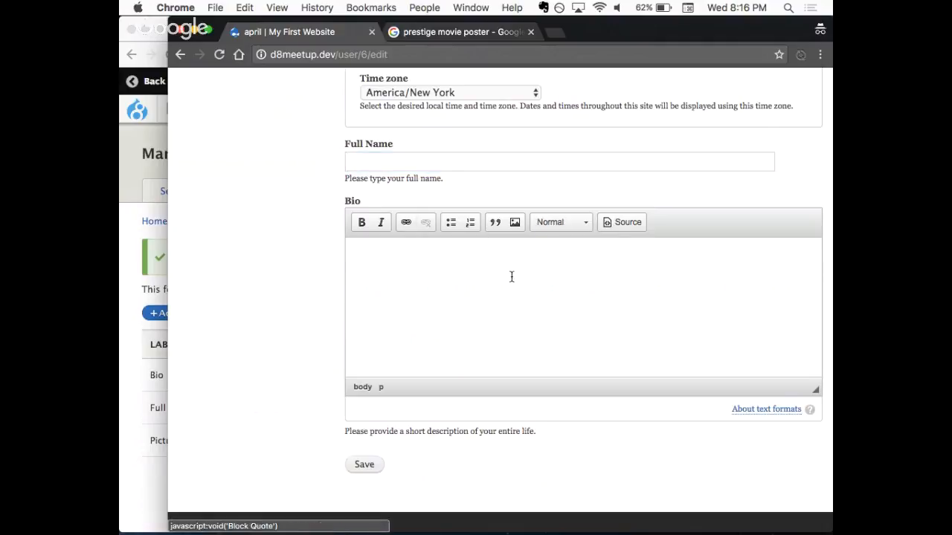
- Enter the test user's full name in the account form's Full Name field
click(386, 162)
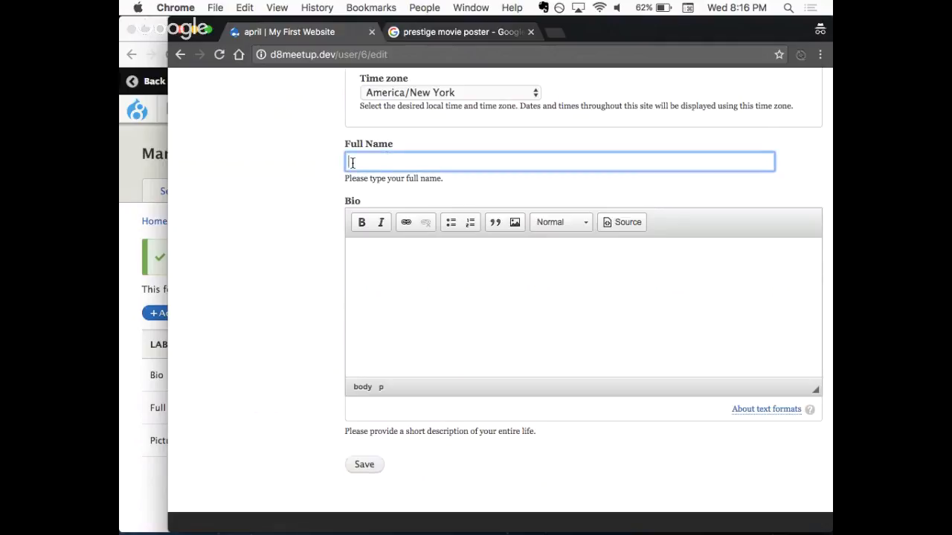
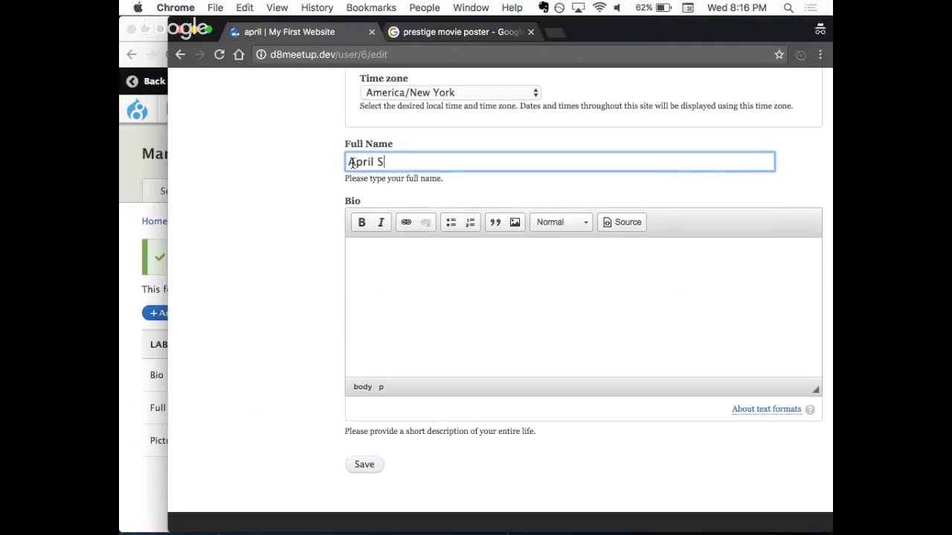
drag(407, 160, 378, 157)
key(BackSpace)
text(Smith)
click(279, 208)
- In a new tab of the test user's window, search for "lorem ipsum" and generate placeholder paragraphs on lipsum.com
click(430, 303)
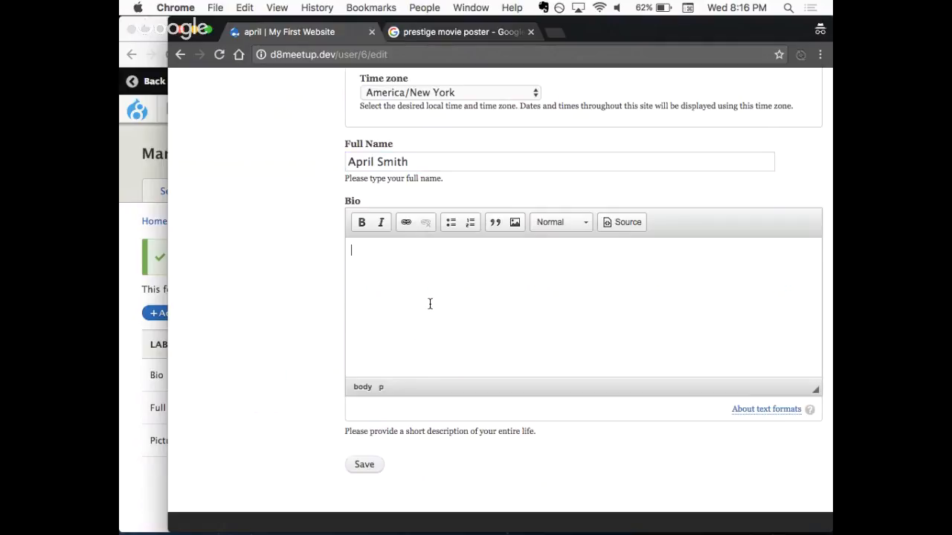
key(super+t)
text(lorem is)
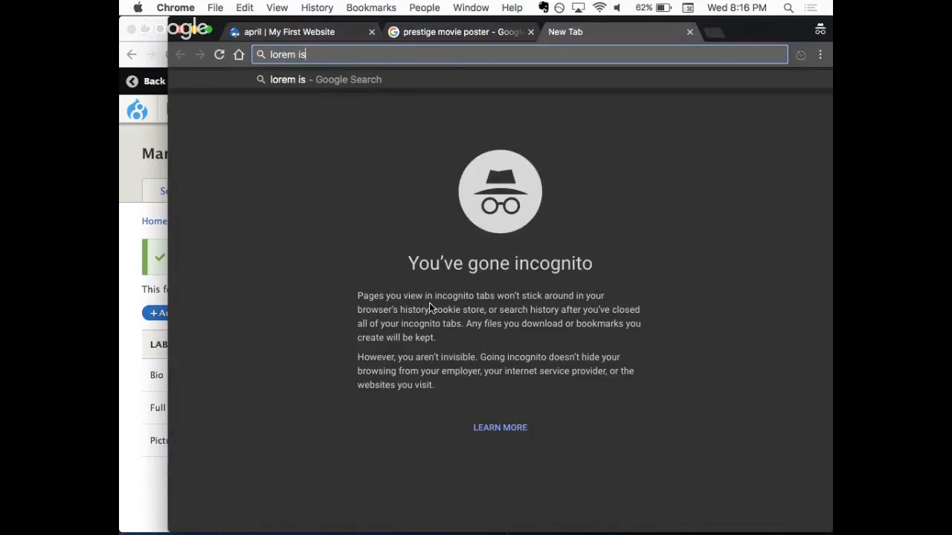
key(BackSpace)
text(psum)
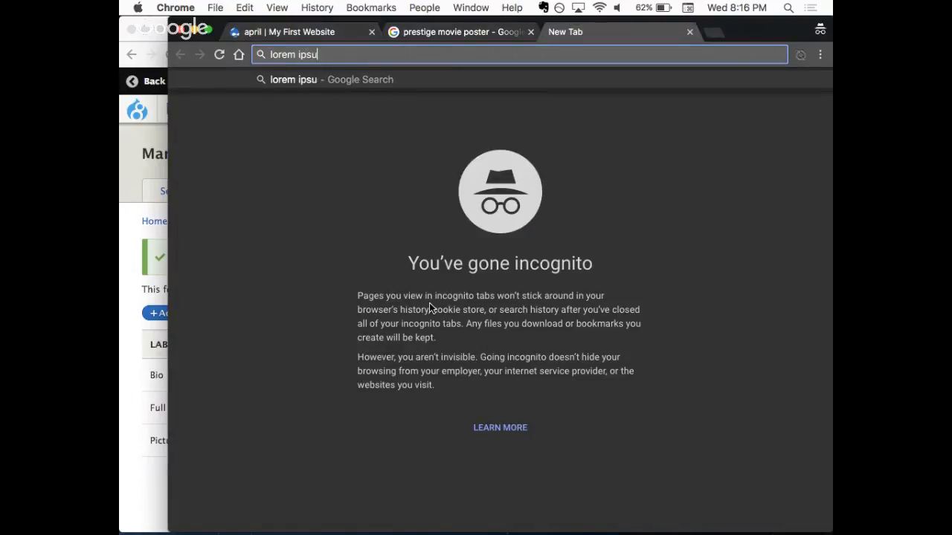
key(Return)
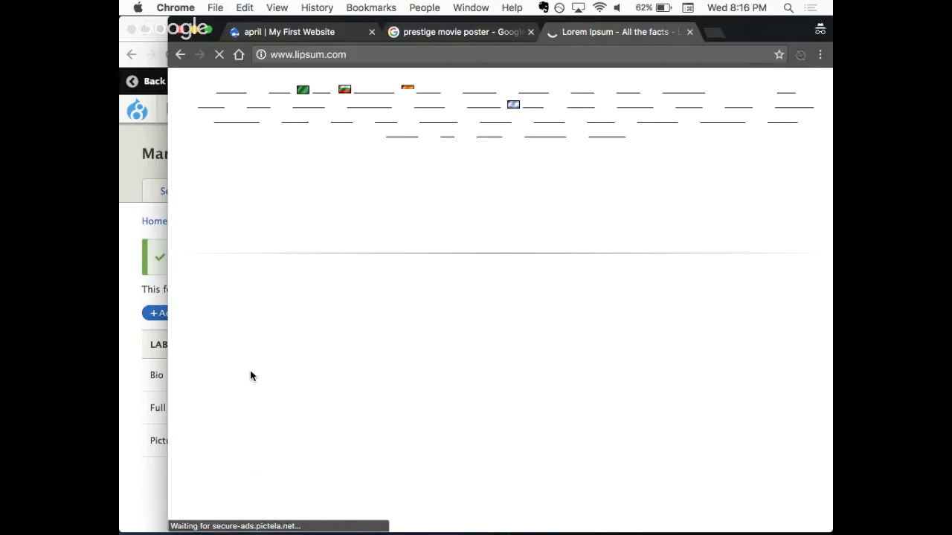
scroll(480, 296, down, 5)
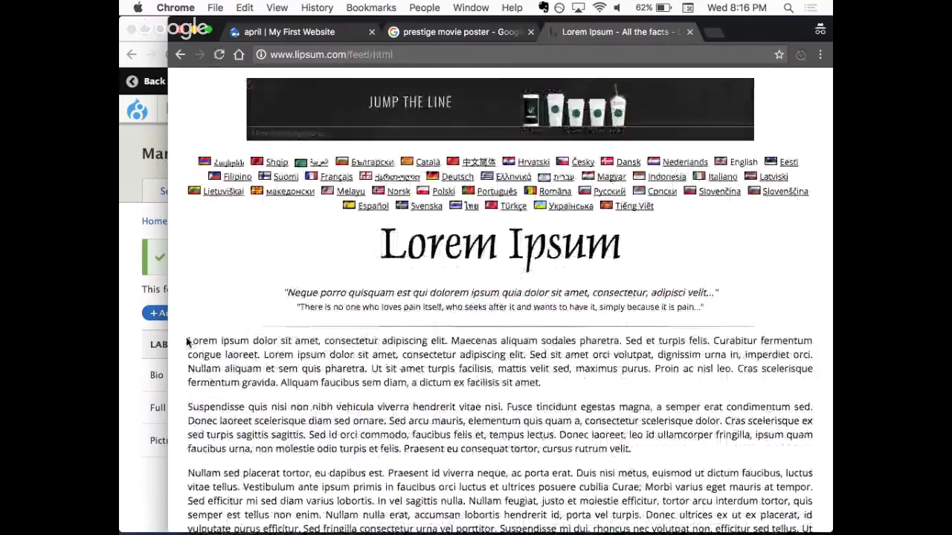
- Copy the first two generated paragraphs and paste them into the Bio field of the test user's edit form
drag(187, 342, 648, 463)
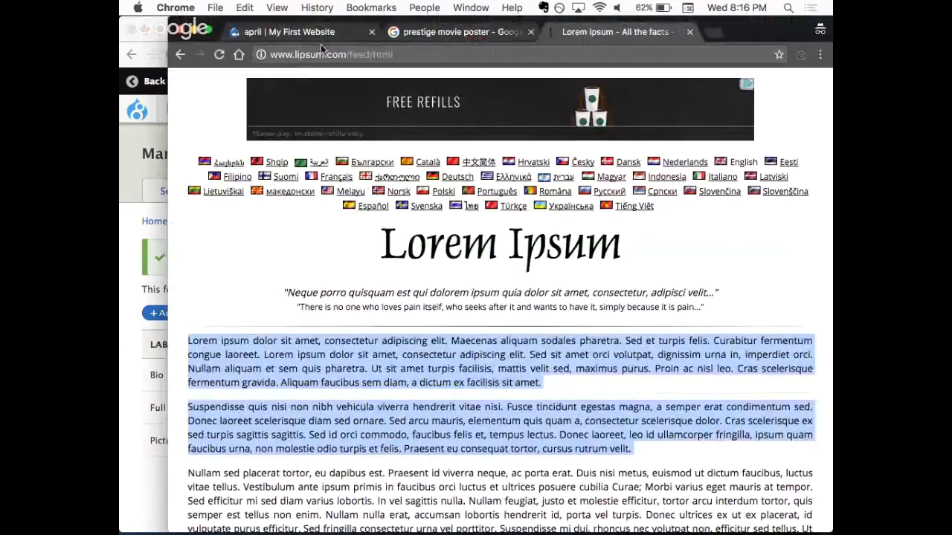
click(320, 33)
text(Lorem ipsum dolor sit amet, consectetur adipiscing elit. Maecenas aliquam sodales pharetra. Sed et turpis felis. Curabitur fermentum congue laoreet. Lorem ipsum dolor sit amet, consectetur adipiscing elit. Sed sit amet orci volutpat, dignissim urna in, imperdiet orci. Nullam aliquam et sem quis pharetra. Ut sit amet turpis facilisis, mattis velit sed, maximus purus. Proin ac nisl leo. Cras scelerisque fermentum gravida. Aliquam faucibus sem diam, a dictum ex facilisis sit amet.  Suspendisse quis nisi non nibh vehicula viverra hendrerit vitae nisi. Fusce tincidunt egestas magna, a semper erat condimentum sed. Donec laoreet scelerisque diam sed ornare. Sed arcu mauris, elementum quis quam a, consectetur scelerisque dolor. Cras scelerisque ex sed turpis sagittis sagittis. Sed id orci commodo, faucibus felis et, tempus lectus. Donec laoreet, leo id ullamcorper fringilla, ipsum quam faucibus urna, non molestie odio turpis et felis. Praesent eu consequat tortor, cursus rutrum velit.)
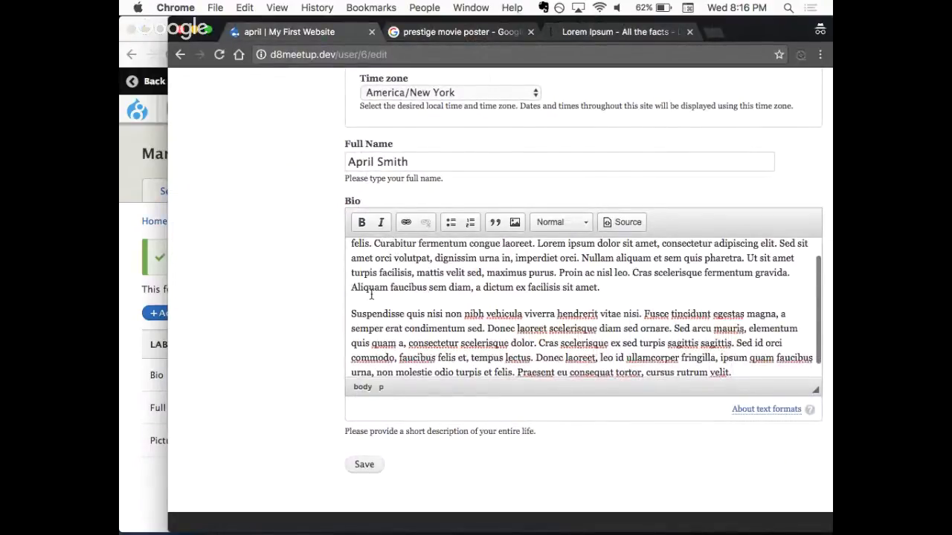
scroll(488, 304, up, 5)
scroll(258, 320, down, 3)
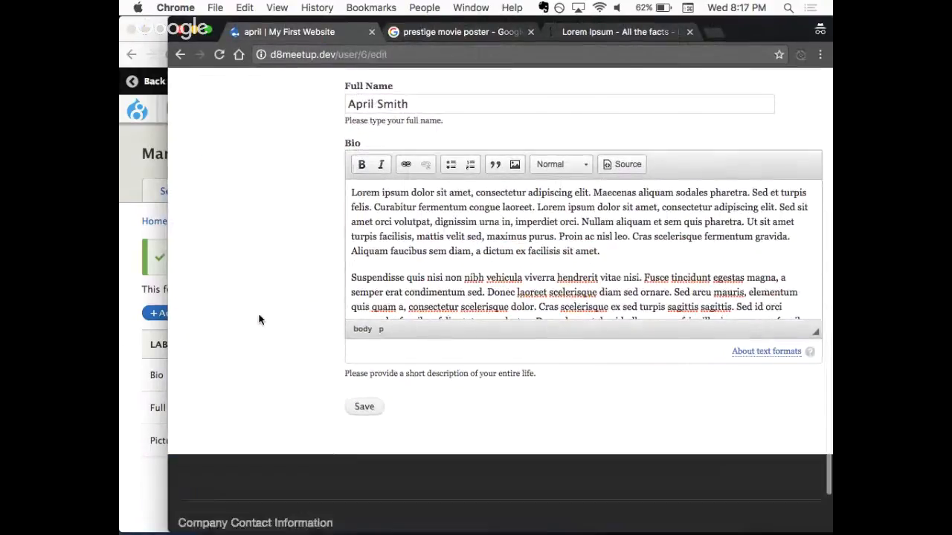
- Split the Bio's first paragraph before "Nullam aliquam" and save the test user's account form
click(580, 208)
key(Return)
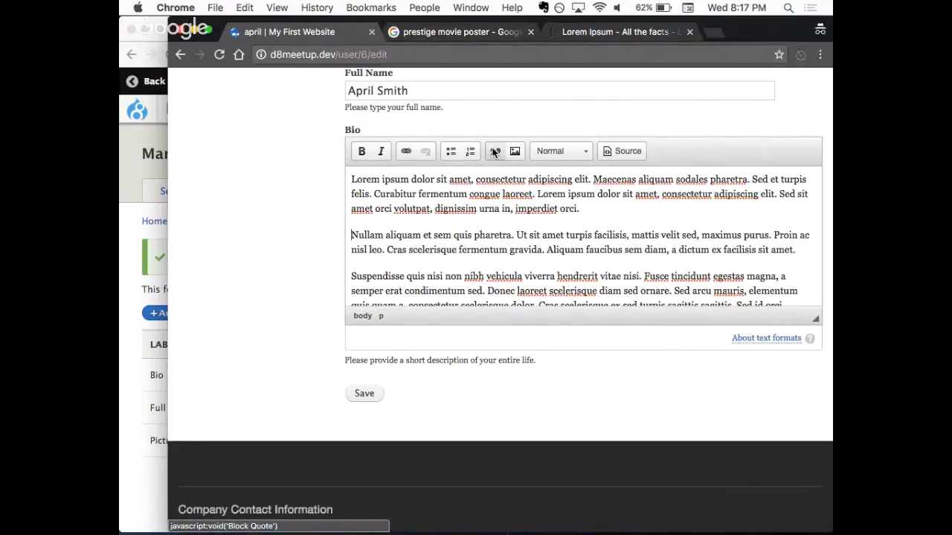
click(362, 396)
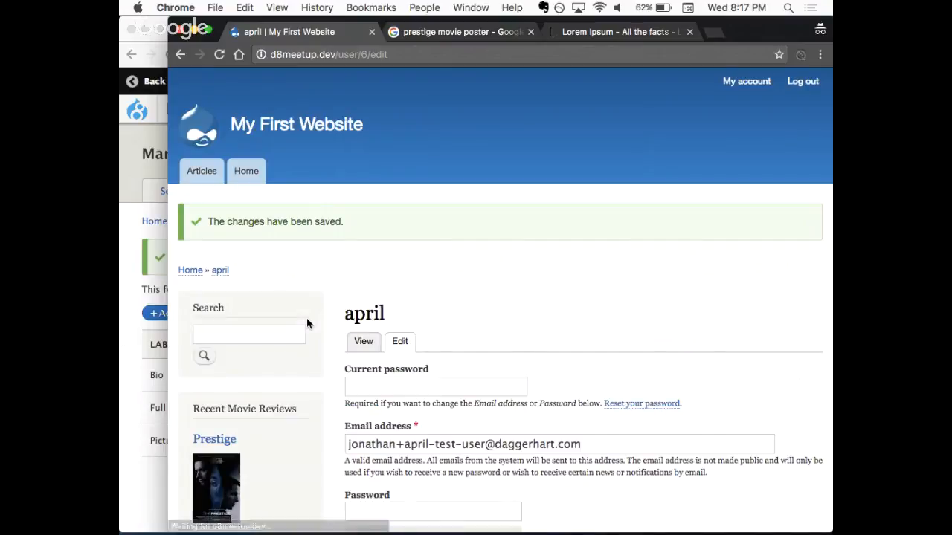
- Check the saved Full Name and Bio entries and view the Bio text's HTML source
scroll(356, 300, down, 10)
scroll(360, 298, down, 11)
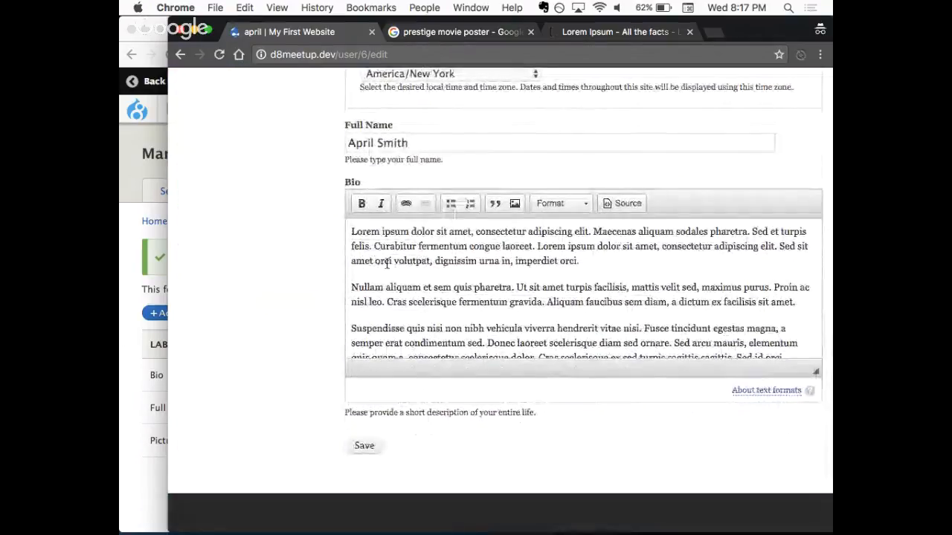
click(623, 206)
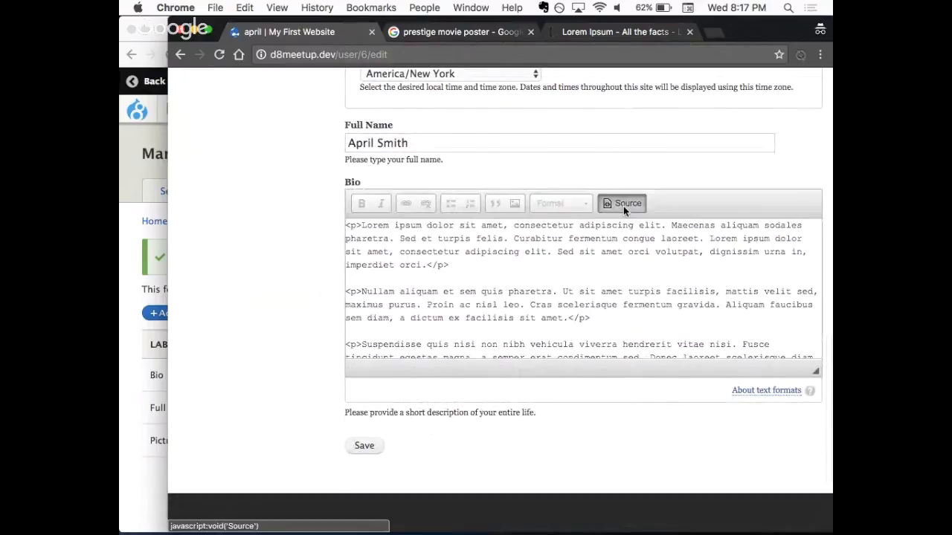
click(623, 206)
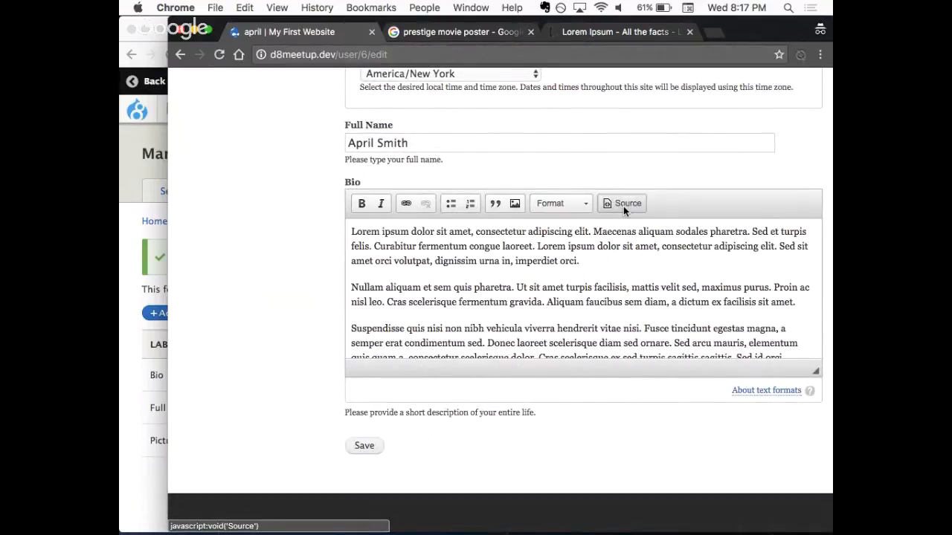
click(581, 205)
click(576, 153)
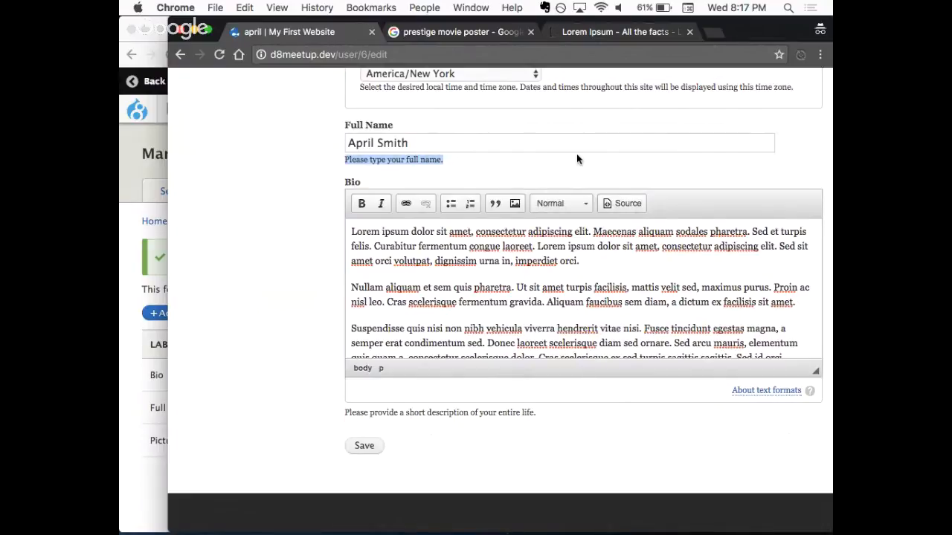
click(563, 170)
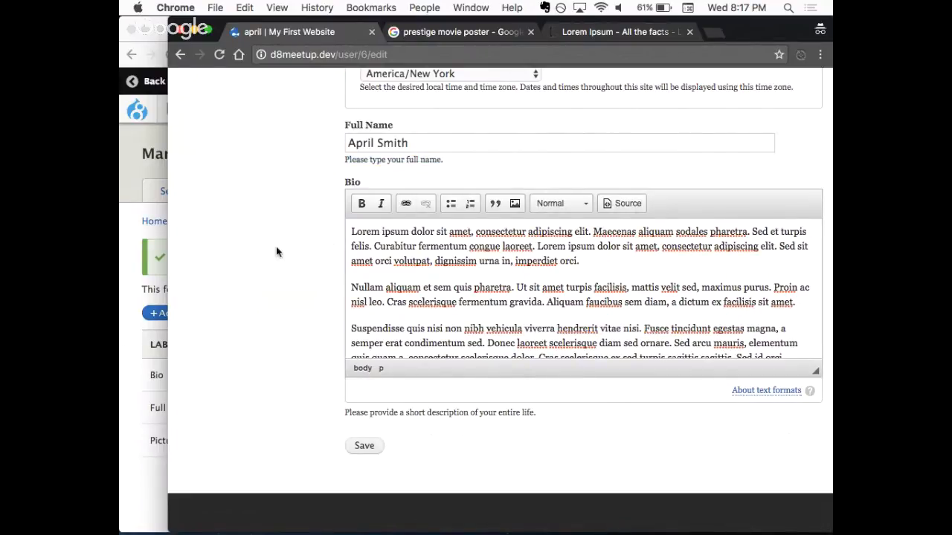
- In the admin window, open the user account form display settings and move the Picture field between Timezone and Full Name
click(126, 290)
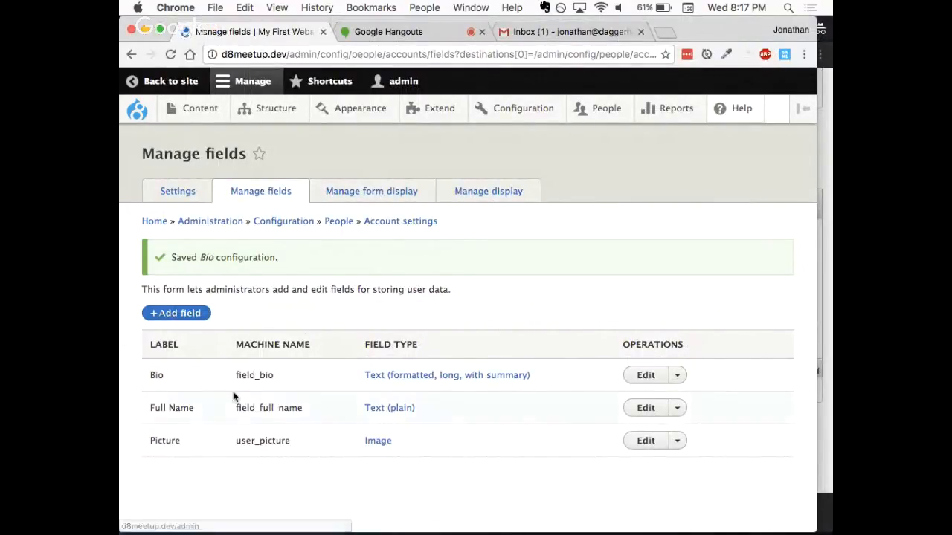
click(365, 195)
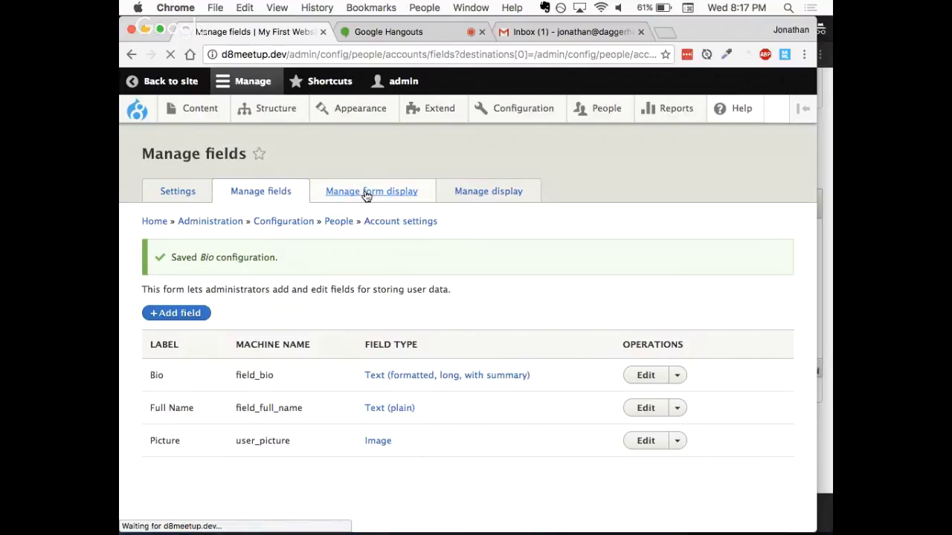
scroll(462, 237, down, 4)
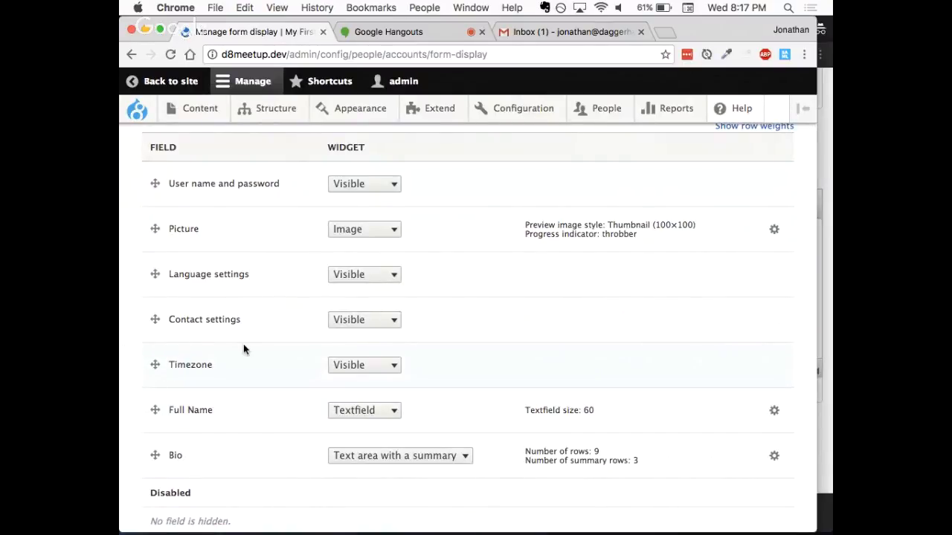
scroll(241, 334, down, 1)
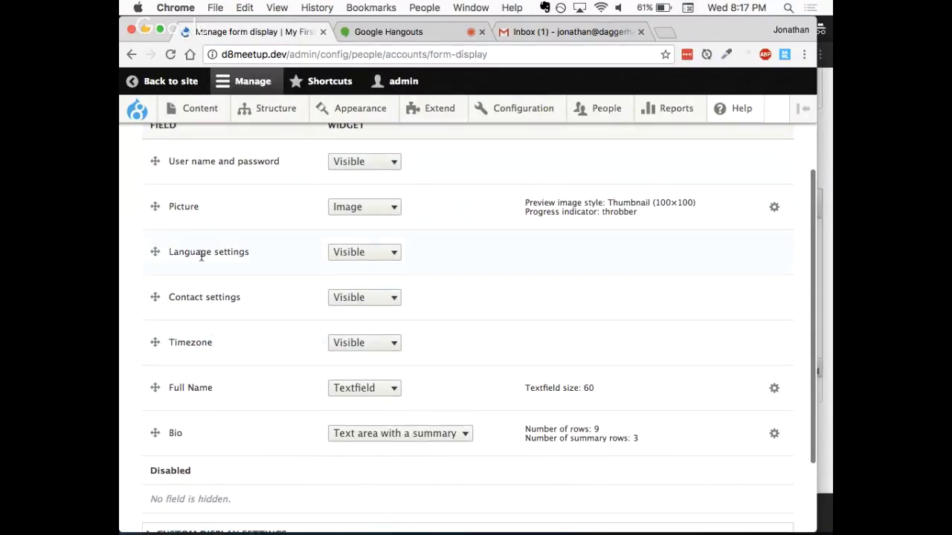
drag(156, 206, 166, 358)
scroll(272, 405, down, 3)
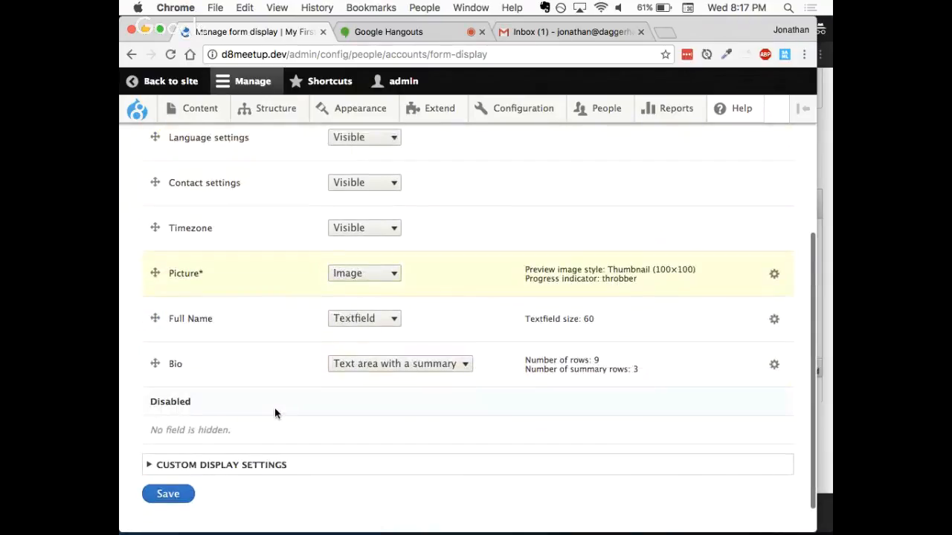
scroll(274, 408, down, 2)
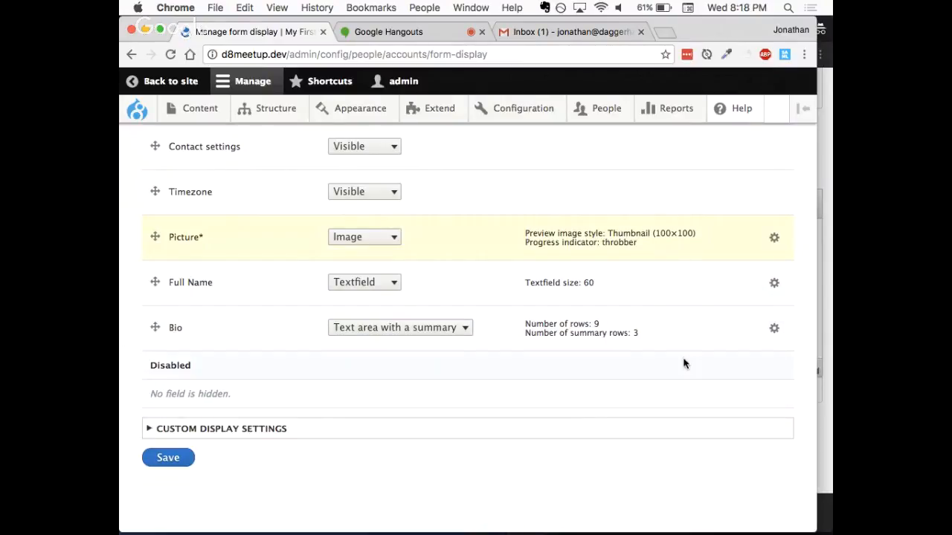
- Apply the Bio widget's settings with 9 rows and 3 summary rows, and save the user form display
click(773, 328)
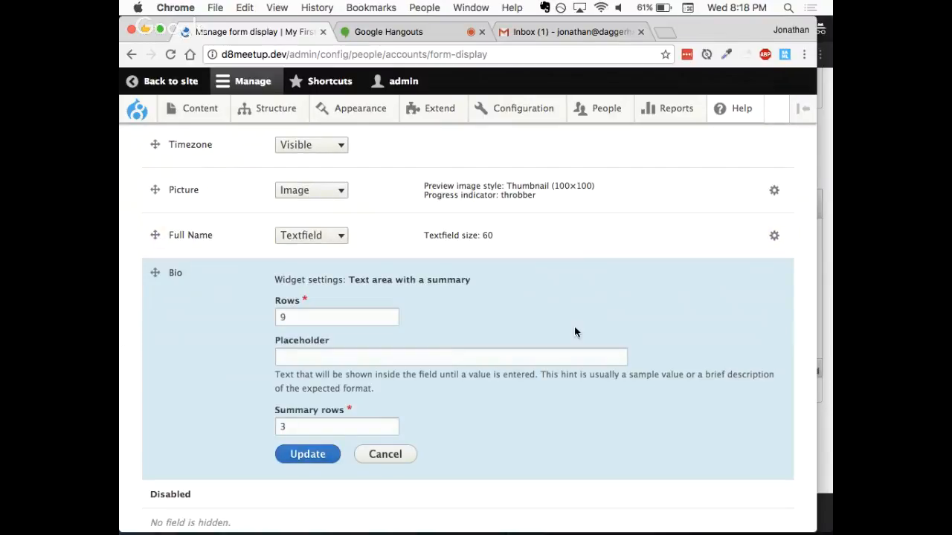
click(350, 427)
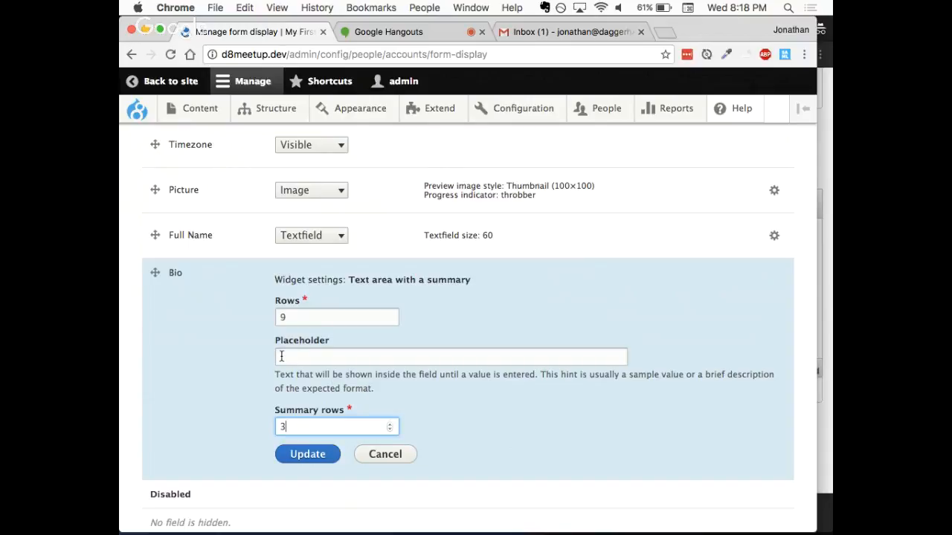
scroll(247, 368, down, 2)
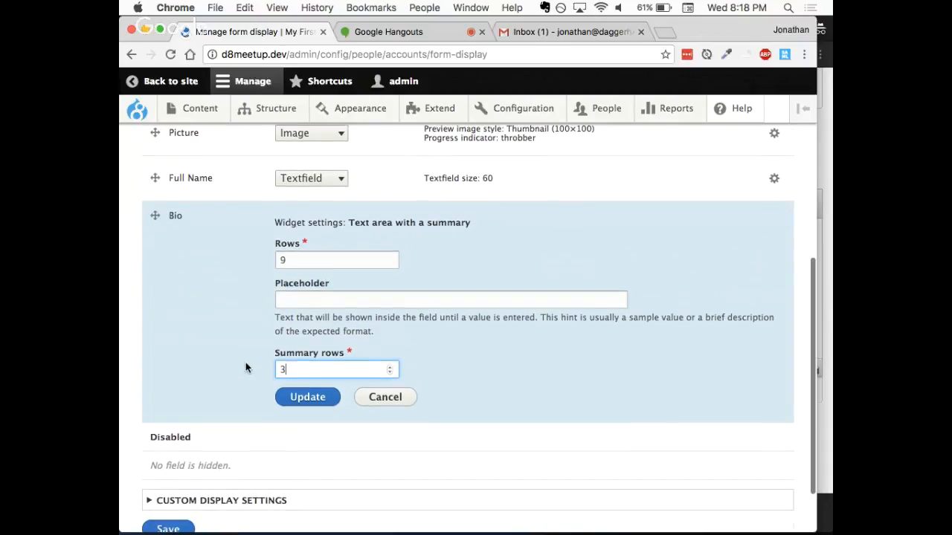
click(310, 398)
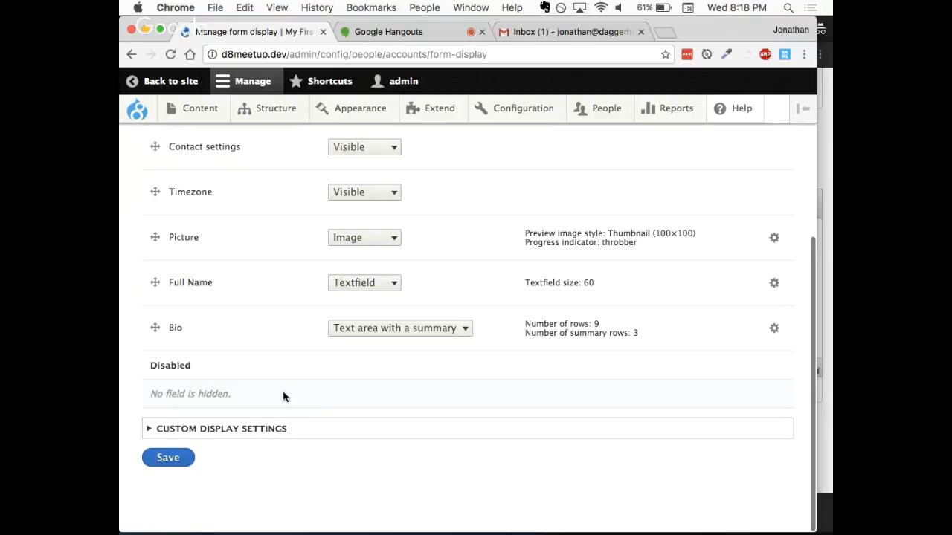
click(231, 431)
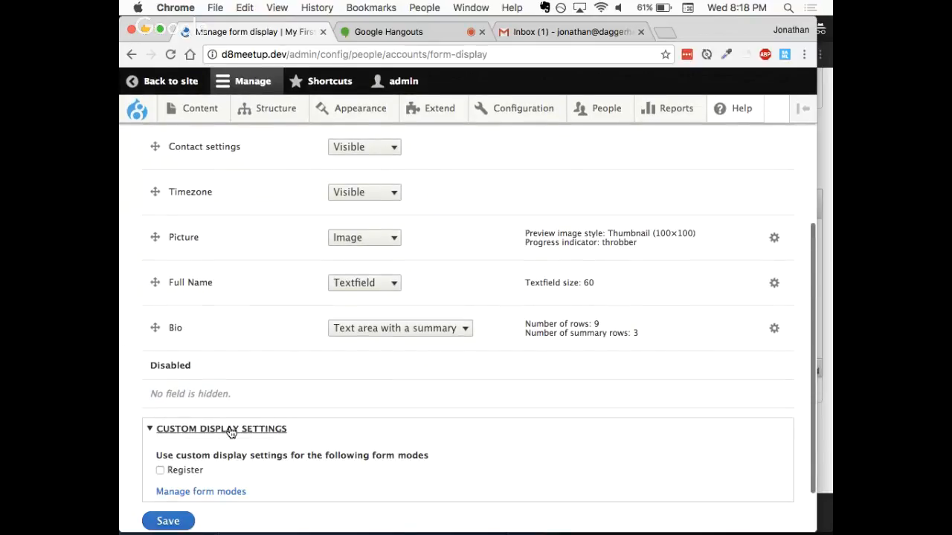
click(179, 523)
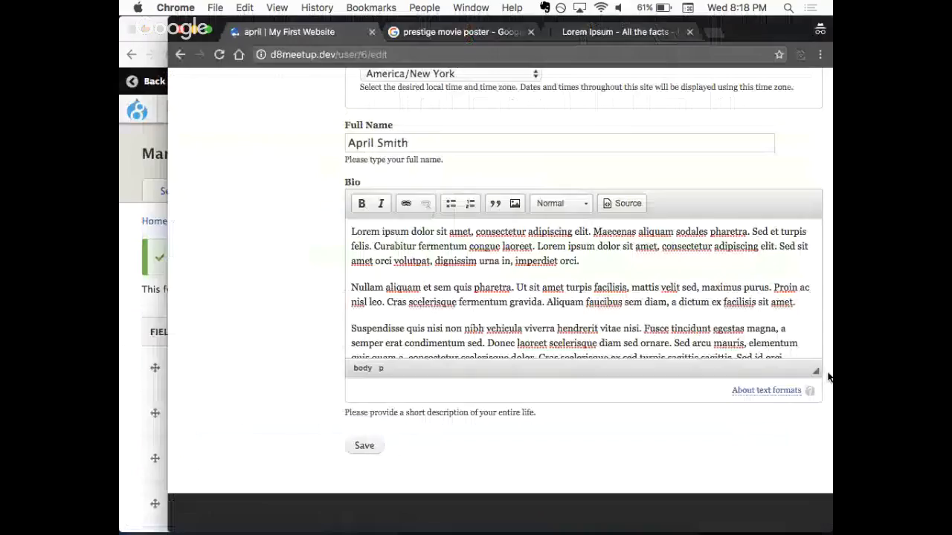
- Save the test user's account form again in the other browser window and view their profile page
scroll(577, 458, down, 1)
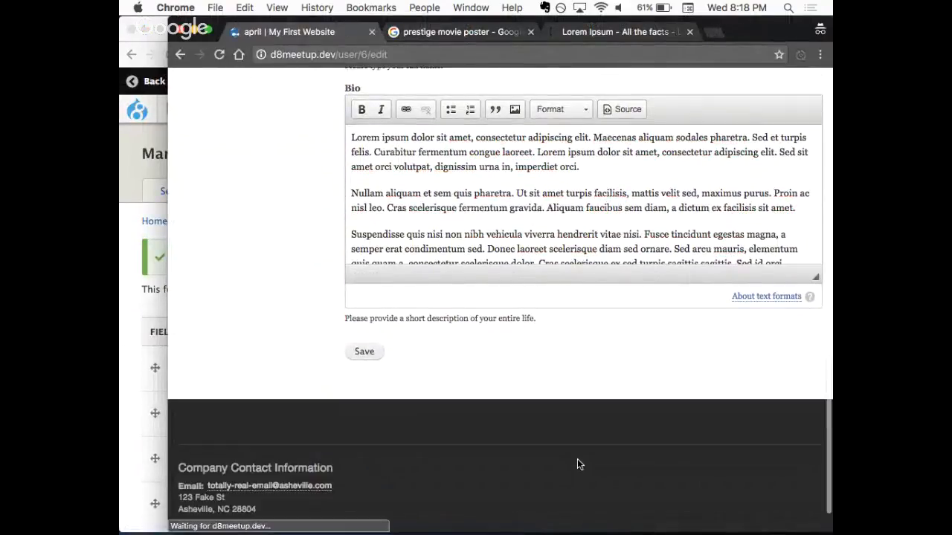
scroll(570, 404, up, 1)
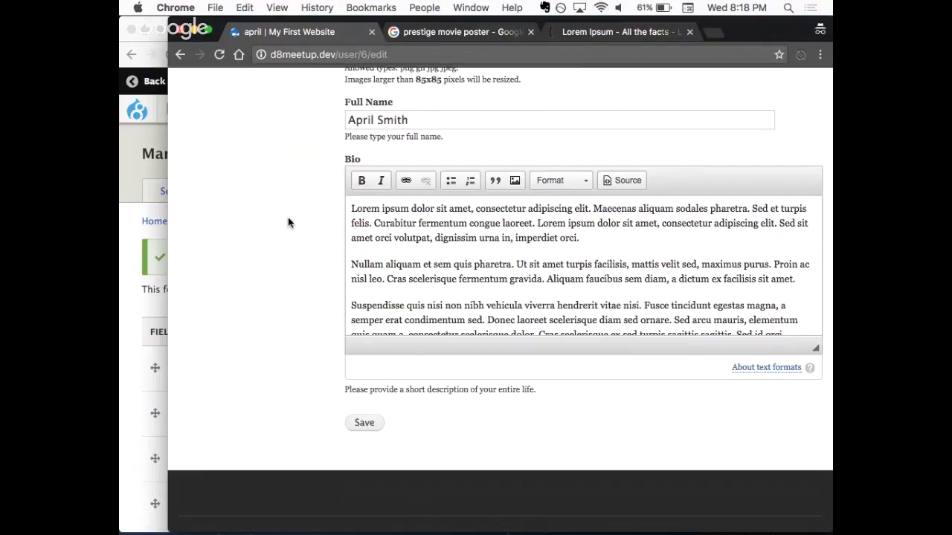
click(364, 423)
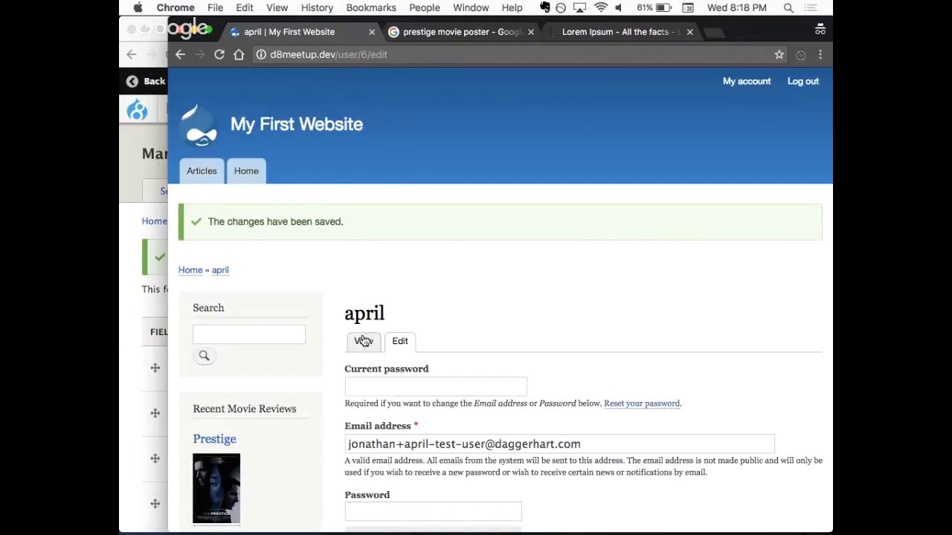
click(362, 341)
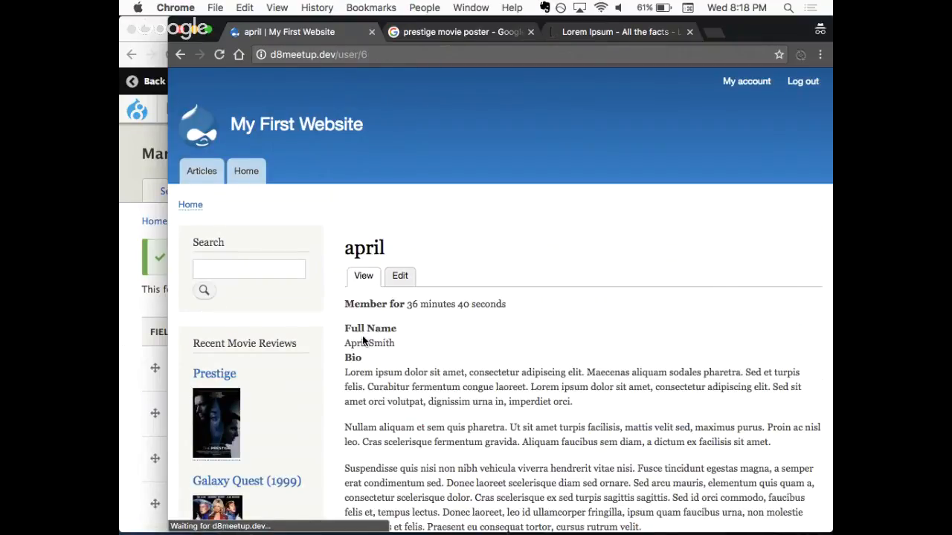
scroll(442, 360, down, 3)
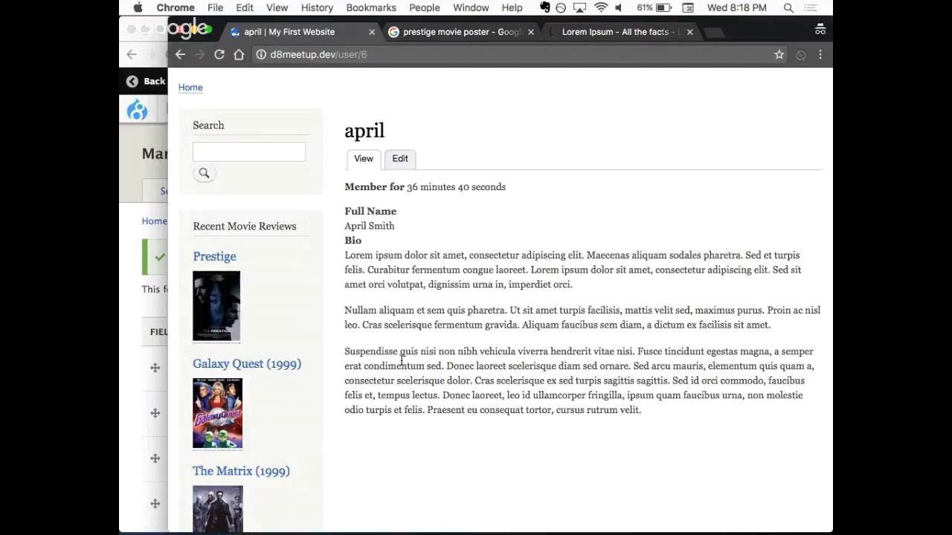
- Return to the admin window's form display settings and check the widget options offered for the Bio field
click(135, 304)
scroll(135, 304, down, 5)
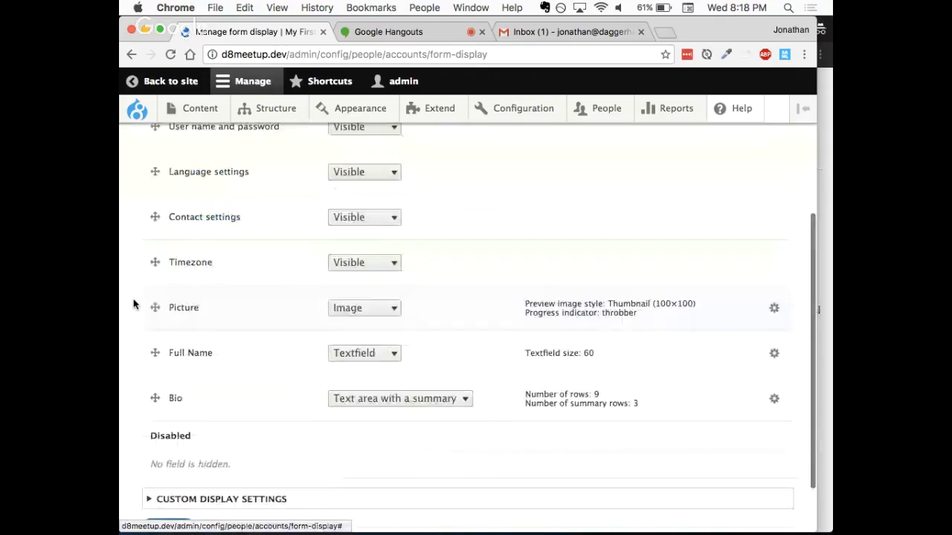
click(395, 400)
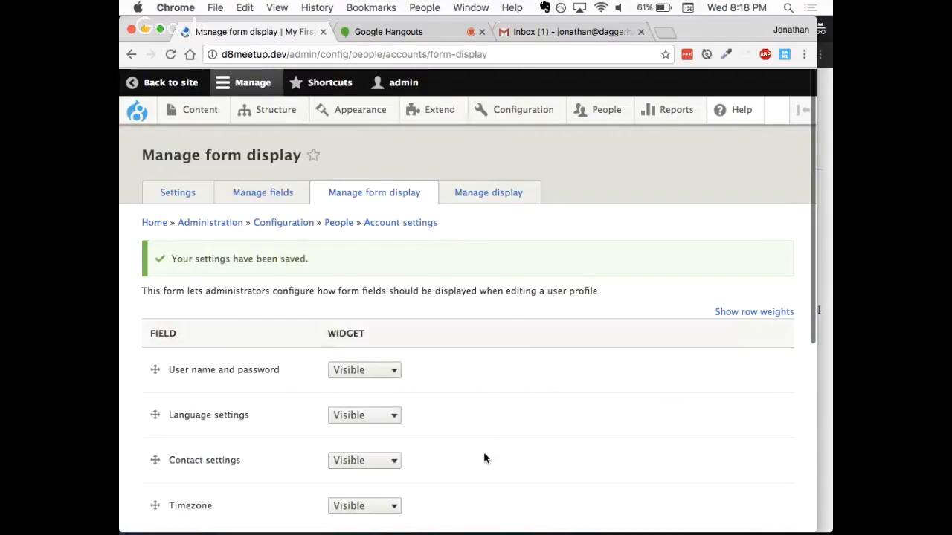
- Save the user display settings with the Bio format set to Summary or trimmed, and reload the test user's profile page
click(472, 195)
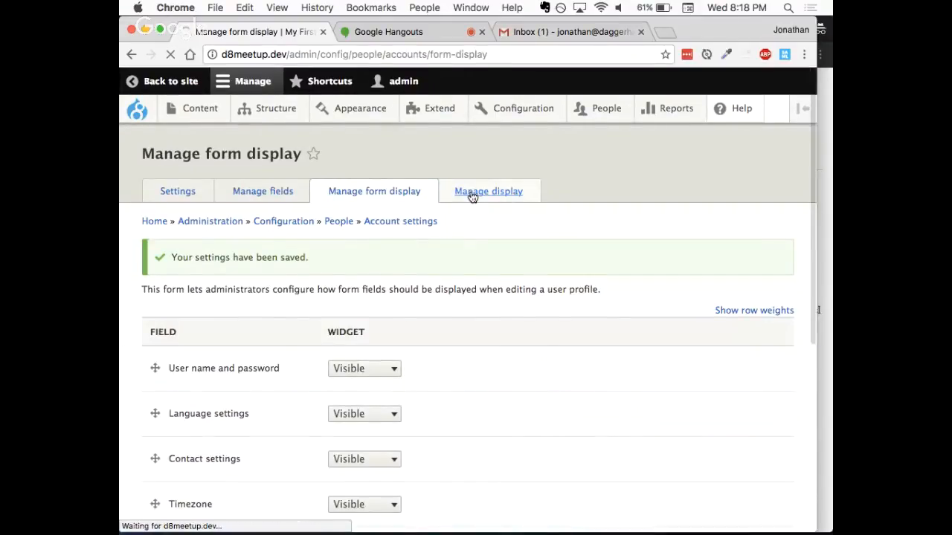
scroll(402, 251, down, 3)
scroll(401, 251, down, 1)
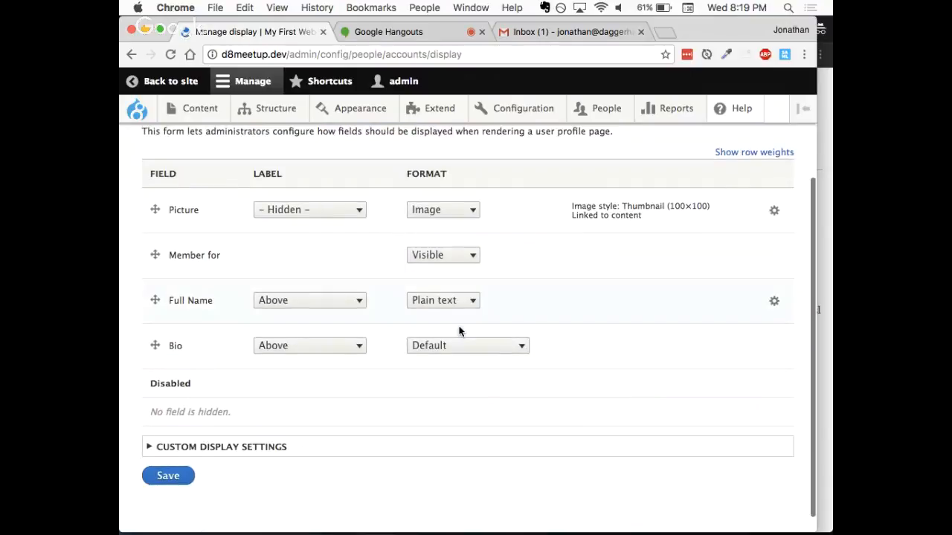
click(457, 346)
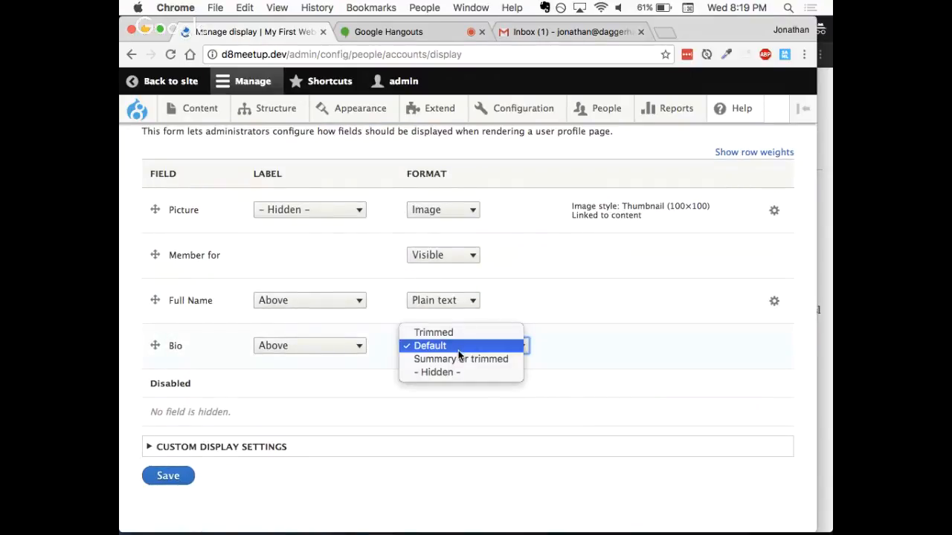
click(455, 360)
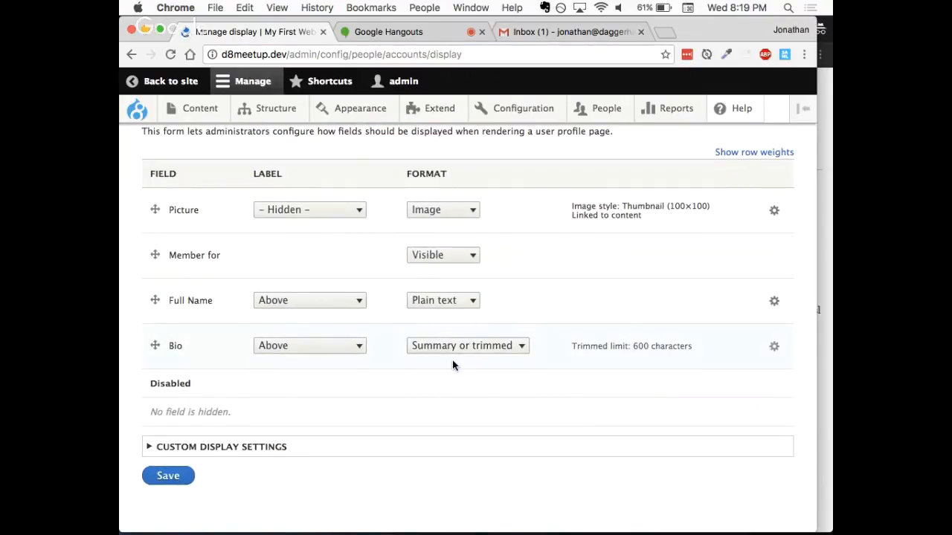
click(168, 476)
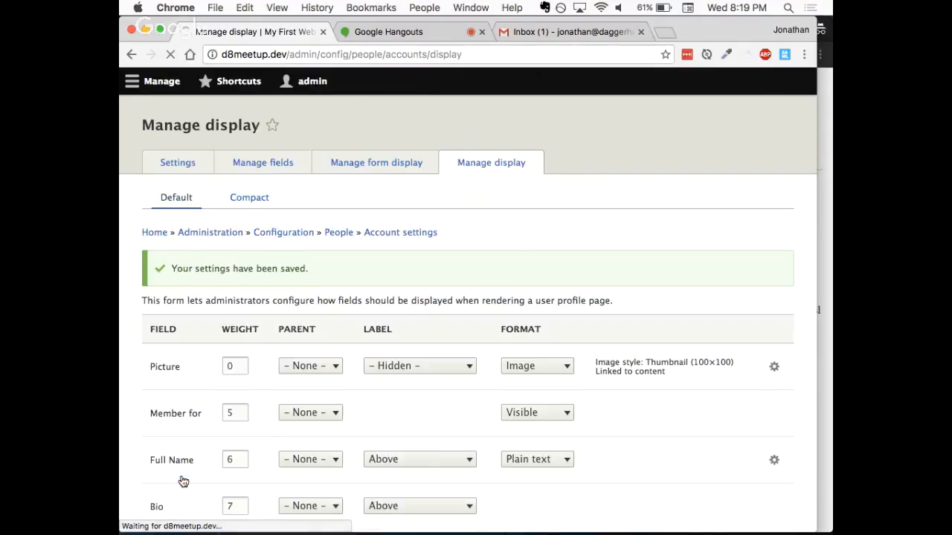
click(828, 352)
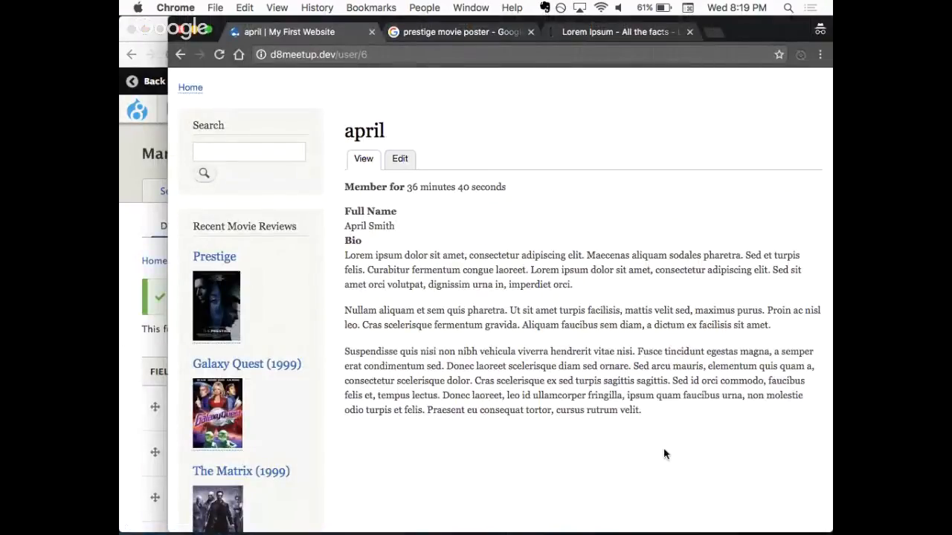
key(super+r)
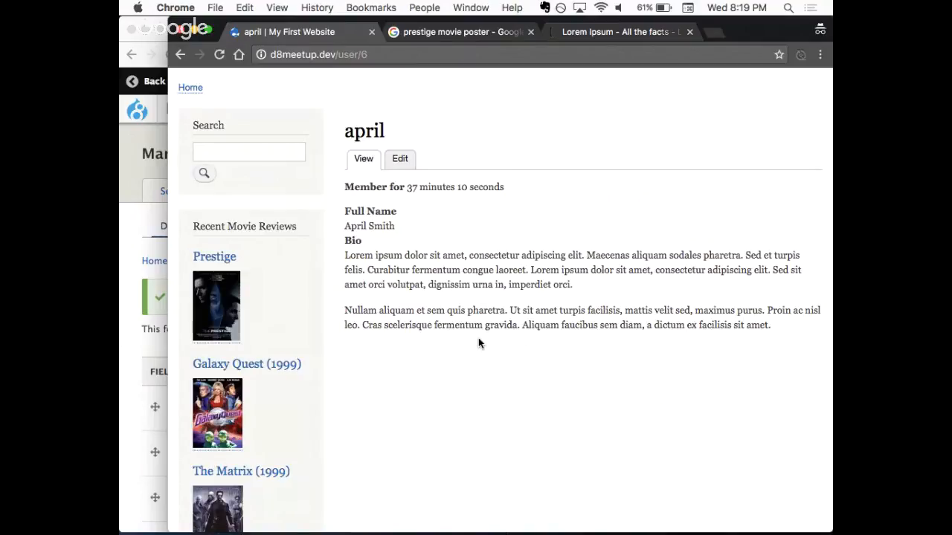
- Examine the trimmed limit in the Bio's display format settings in the admin window, and close them without changes
click(130, 248)
scroll(478, 383, down, 5)
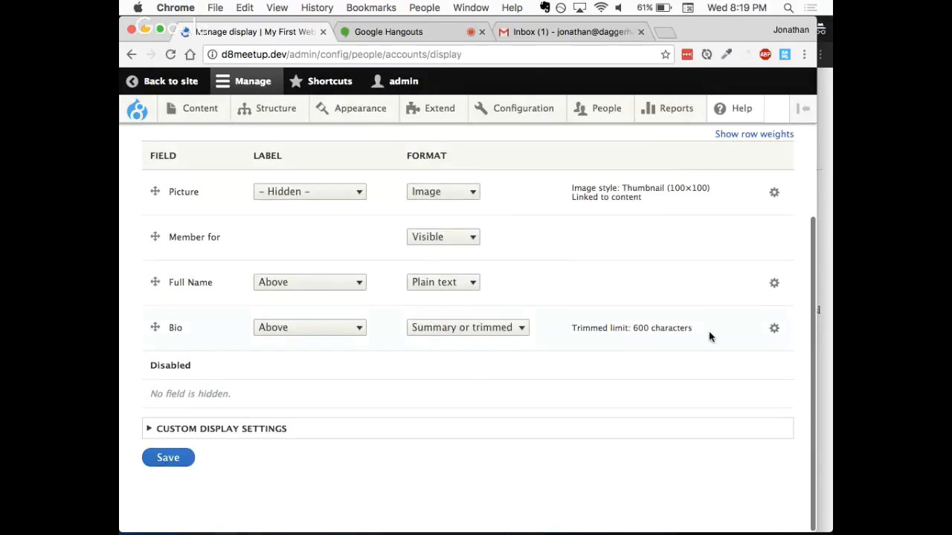
click(774, 328)
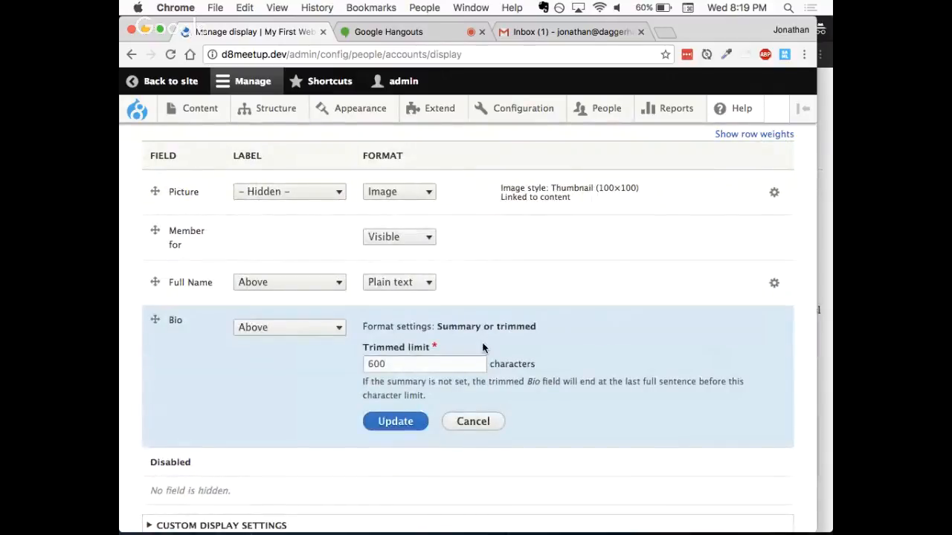
click(431, 359)
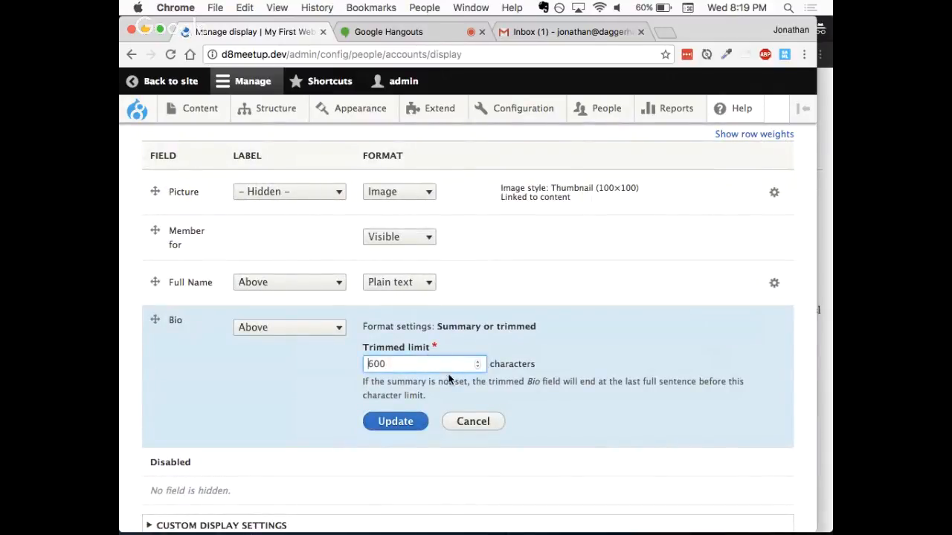
click(482, 427)
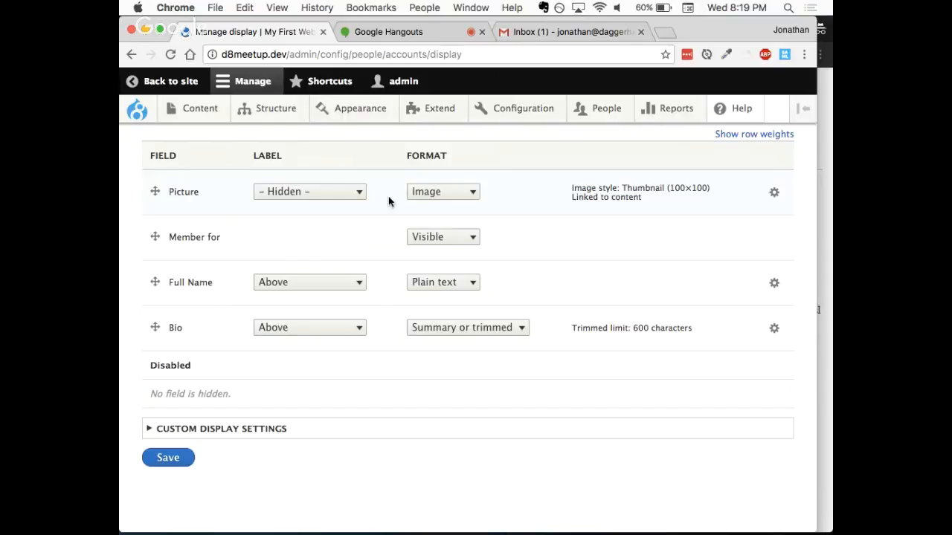
- Switch to the Google Hangouts broadcast page
click(438, 32)
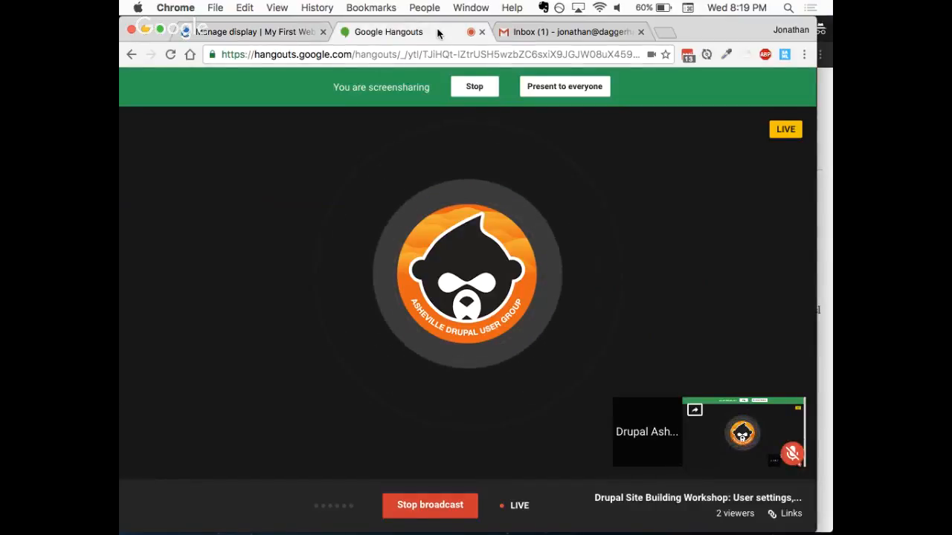